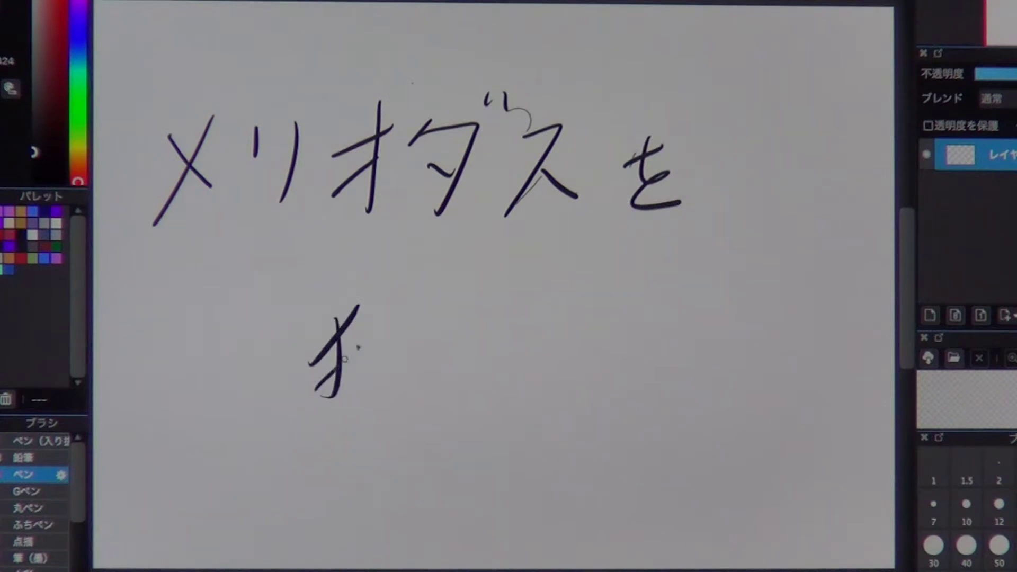
Step: Handwrite 描いてみた。 with the pen beneath the line メリオダスを
drag(360, 322, 405, 318)
drag(374, 335, 371, 387)
mouse_move(374, 332)
mouse_down()
mouse_move(370, 381)
mouse_move(412, 371)
mouse_move(390, 383)
mouse_up()
drag(378, 360, 410, 354)
drag(376, 385, 385, 385)
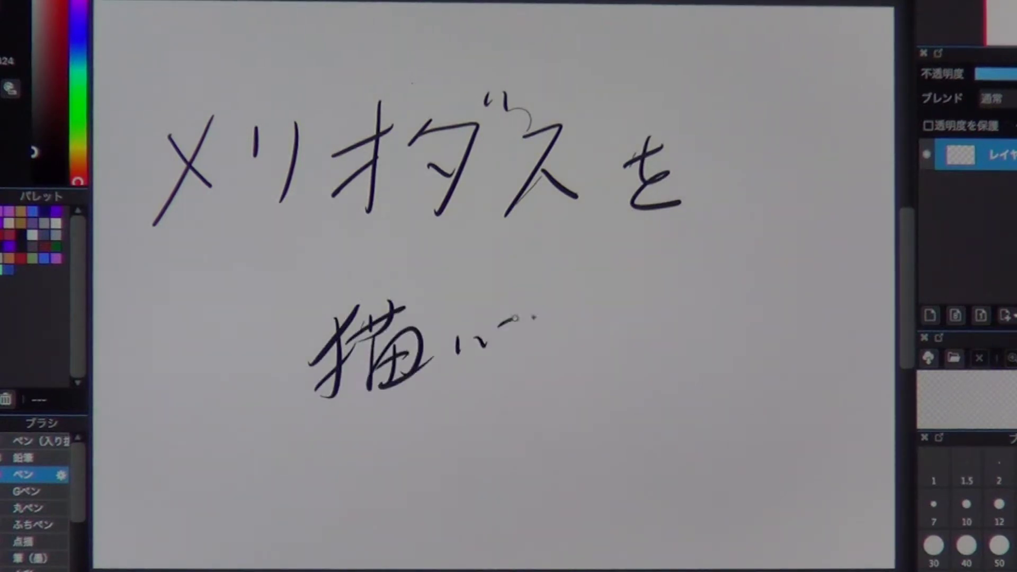
drag(511, 318, 569, 379)
mouse_move(585, 324)
mouse_down()
mouse_move(599, 325)
mouse_move(627, 361)
mouse_up()
drag(645, 307, 631, 366)
drag(660, 329, 708, 302)
drag(703, 302, 685, 360)
drag(700, 348, 726, 336)
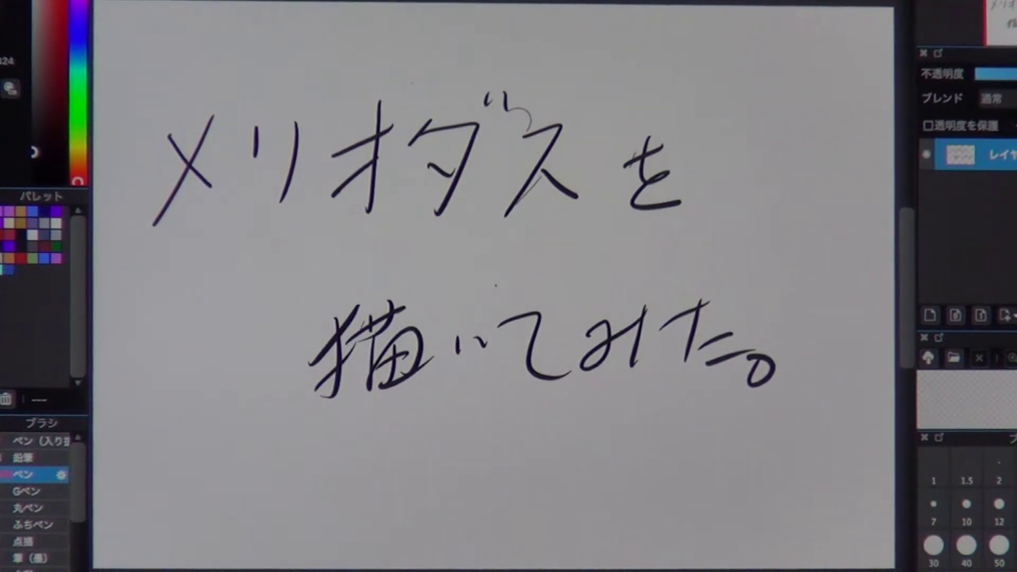
Step: Clear the handwritten title and sketch the pointed fringe strands of the character's hair in the upper middle of the canvas
mouse_move(180, 169)
mouse_down()
mouse_move(225, 197)
mouse_move(397, 126)
mouse_move(527, 139)
mouse_move(554, 198)
mouse_move(643, 234)
mouse_move(682, 203)
mouse_move(666, 189)
mouse_move(758, 333)
mouse_move(674, 385)
mouse_move(483, 370)
mouse_move(374, 317)
mouse_move(378, 299)
mouse_move(556, 318)
mouse_move(588, 281)
mouse_move(690, 431)
mouse_up()
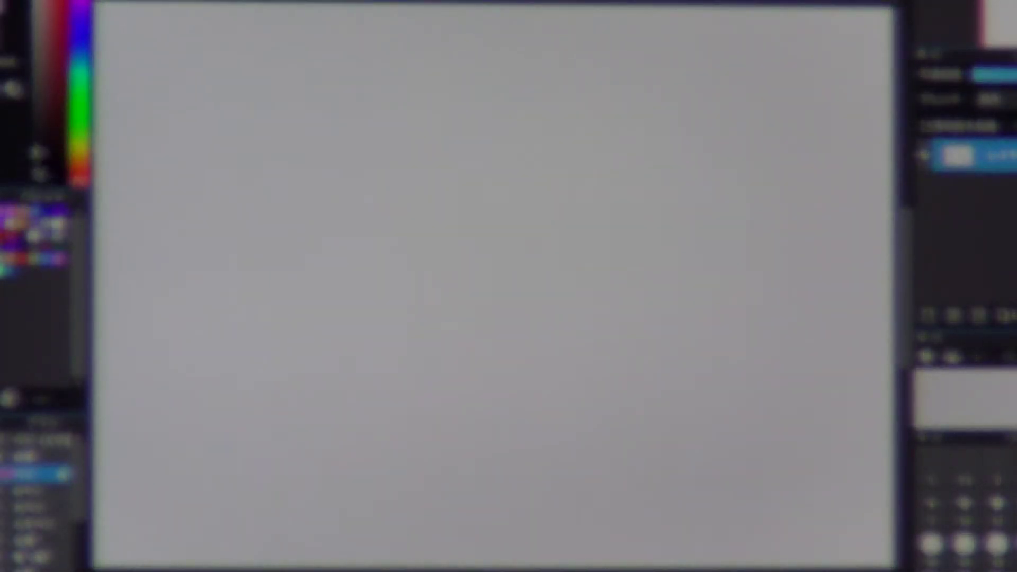
mouse_move(411, 171)
mouse_down()
mouse_move(443, 245)
mouse_move(490, 178)
mouse_move(390, 217)
mouse_up()
drag(461, 170, 444, 273)
drag(455, 172, 445, 212)
drag(485, 169, 477, 236)
drag(466, 184, 480, 222)
drag(497, 183, 517, 228)
drag(510, 202, 538, 274)
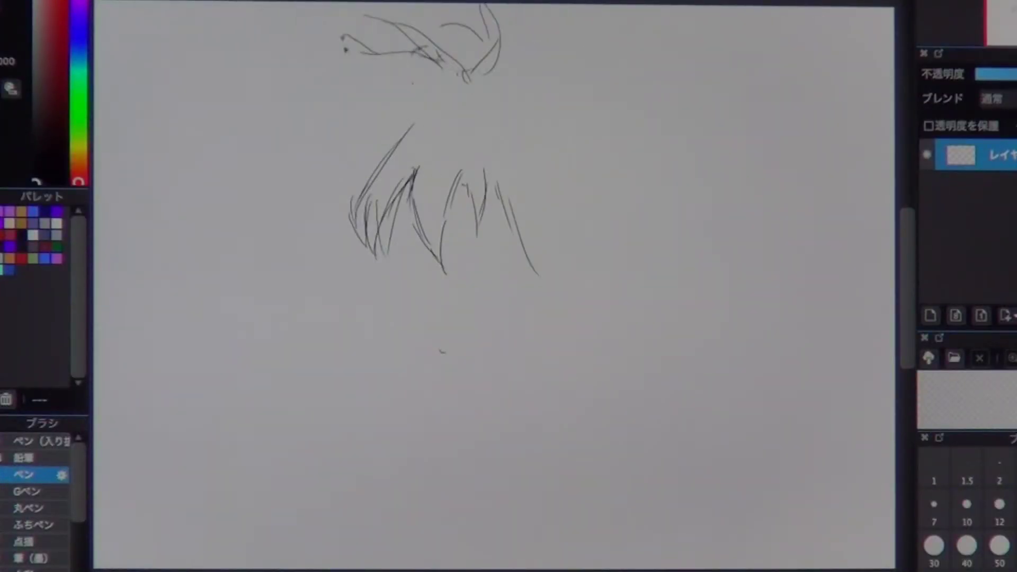
Step: Sketch spiky hair tufts over the crown and along the left side of the head
drag(456, 68, 331, 87)
drag(419, 93, 323, 114)
drag(414, 125, 227, 142)
mouse_move(228, 142)
mouse_down()
mouse_move(360, 154)
mouse_move(331, 265)
mouse_up()
drag(339, 154, 262, 228)
drag(323, 180, 246, 197)
mouse_move(479, 75)
mouse_down()
mouse_move(565, 112)
mouse_move(583, 56)
mouse_up()
drag(503, 87, 586, 119)
Step: Sketch the line across the forehead, the jaw lines meeting at the chin, and the locks beside the left cheek
drag(484, 159, 514, 127)
drag(405, 178, 509, 167)
drag(352, 260, 456, 369)
drag(556, 228, 461, 368)
drag(339, 244, 341, 334)
drag(371, 265, 286, 263)
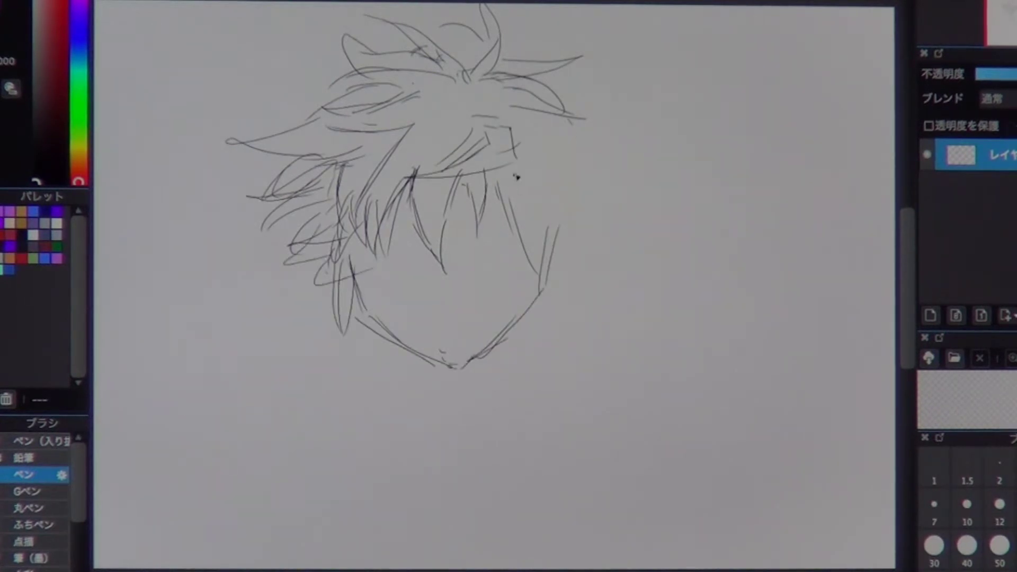
Step: Sketch the layered hair spikes along the right side of the head down to the cheek
drag(516, 133, 540, 170)
drag(517, 183, 546, 281)
drag(536, 154, 562, 297)
drag(567, 122, 609, 138)
drag(542, 170, 625, 167)
drag(552, 199, 623, 200)
drag(542, 218, 601, 272)
drag(579, 217, 641, 232)
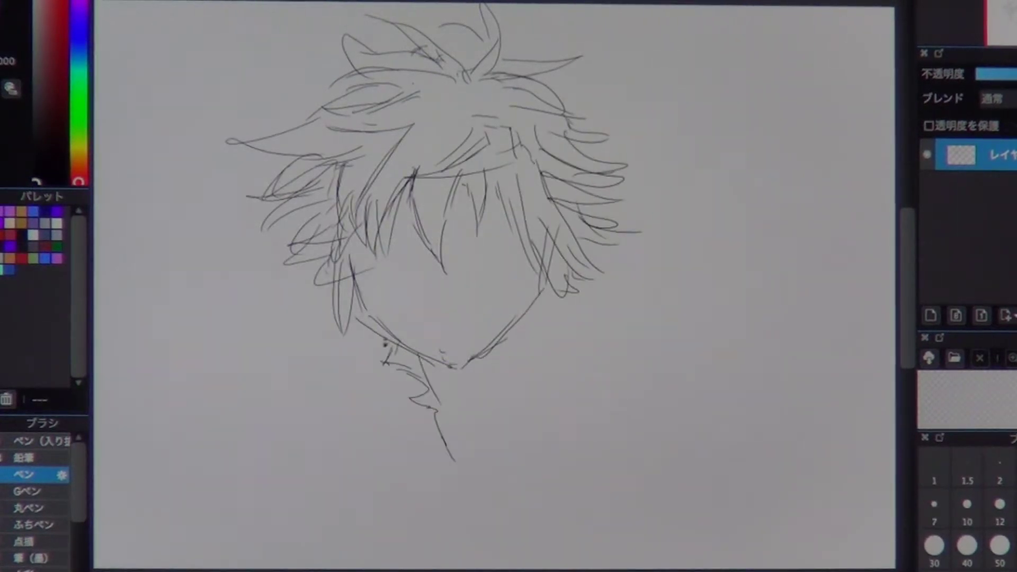
Step: Sketch the left shoulder and the sleeve running down to the lower edge of the canvas
drag(359, 396, 306, 436)
drag(311, 452, 278, 483)
drag(296, 460, 284, 510)
drag(267, 519, 341, 540)
drag(296, 529, 298, 564)
drag(307, 565, 335, 569)
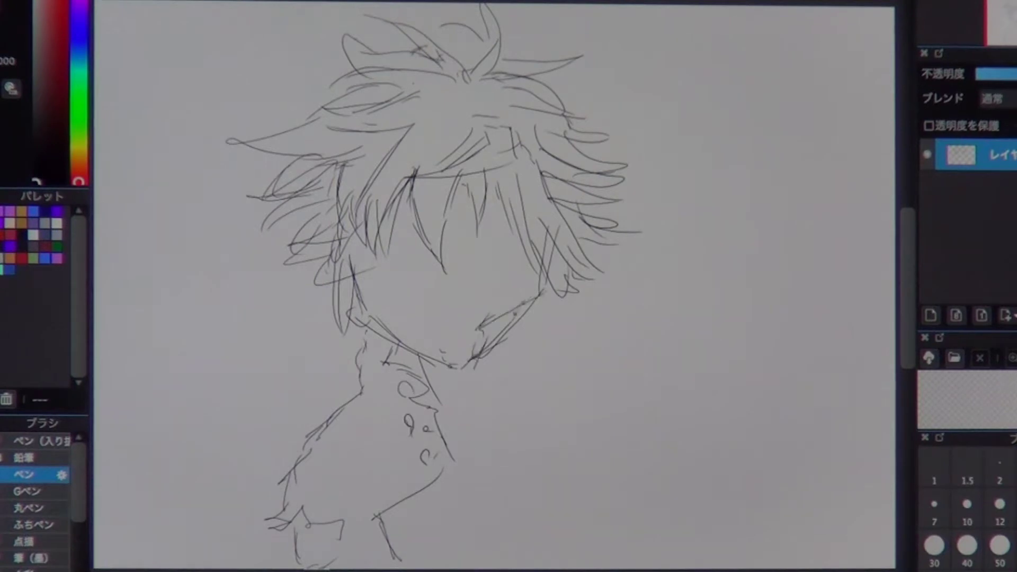
Step: Sketch the raised right shoulder and the outer and inner contours of the arm beside the chin
drag(580, 283, 524, 302)
drag(490, 371, 471, 448)
drag(585, 288, 474, 345)
drag(615, 289, 654, 366)
drag(617, 313, 666, 377)
drag(660, 377, 665, 449)
drag(564, 371, 662, 453)
drag(614, 289, 660, 352)
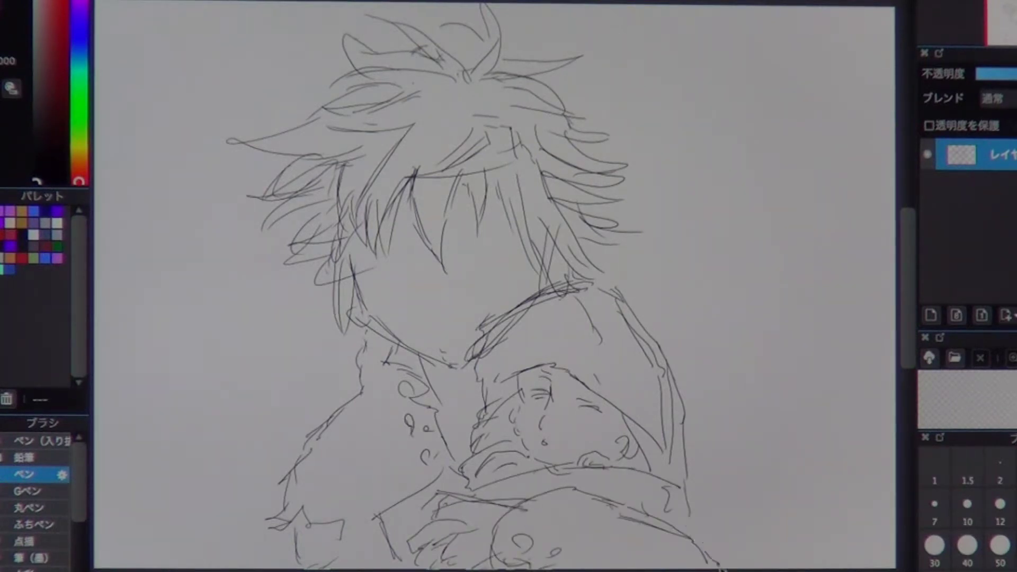
Step: Sketch loose wavy strokes in the empty background around the character
drag(172, 365, 192, 386)
drag(705, 87, 755, 127)
drag(739, 228, 768, 270)
drag(747, 170, 800, 265)
Step: Sketch slanted brow lines, the nose and a straight mouth on the face
scroll(493, 287, up, 3)
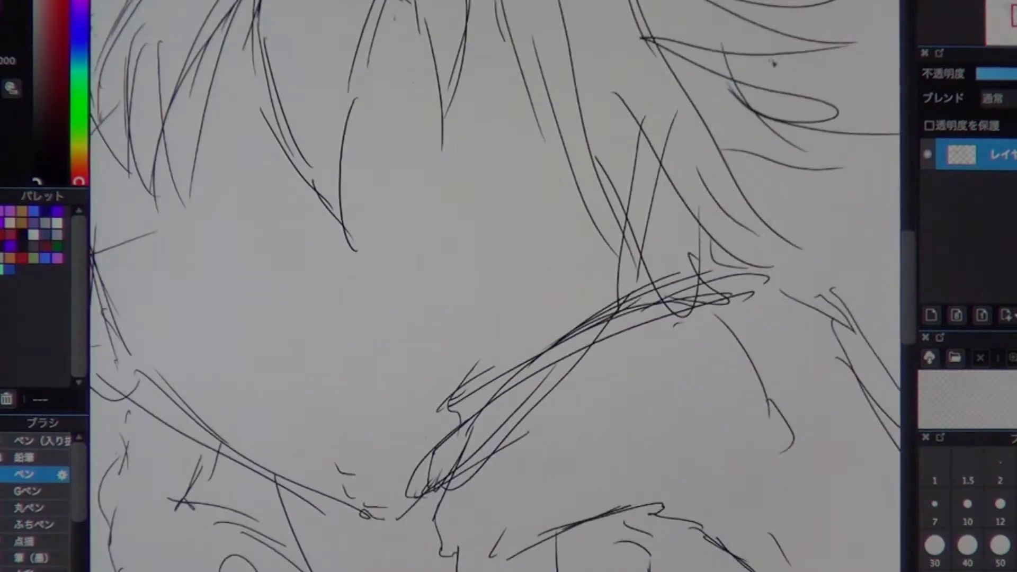
drag(628, 187, 498, 246)
drag(636, 201, 501, 265)
mouse_move(228, 209)
mouse_down()
mouse_move(389, 253)
mouse_move(416, 320)
mouse_up()
drag(397, 361, 423, 396)
drag(353, 443, 517, 436)
drag(411, 479, 469, 471)
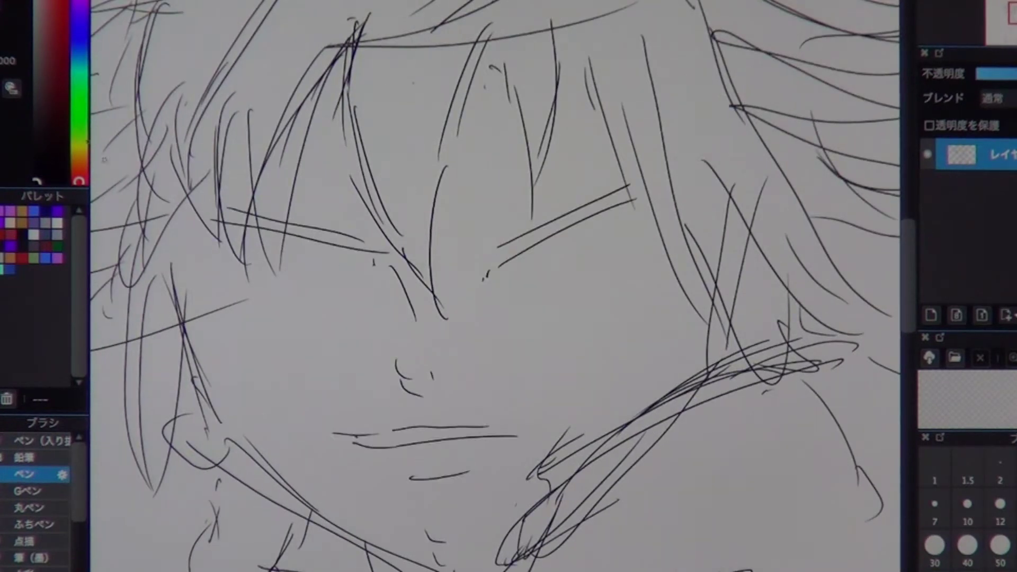
drag(489, 271, 483, 280)
key(ctrl+z)
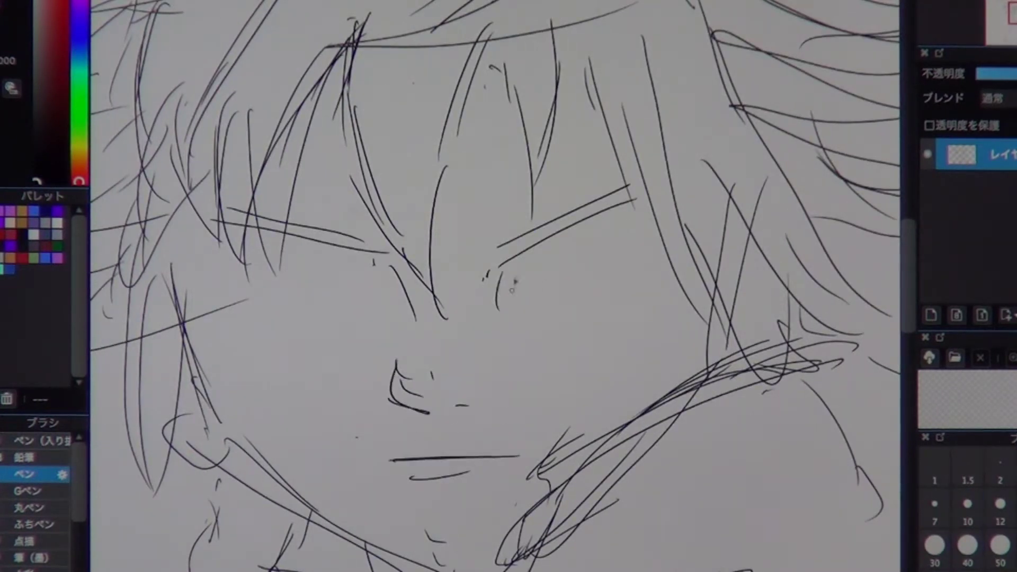
Step: Sketch the corners, irises and lower lids of both eyes and strengthen the left cheek contour
drag(604, 212, 648, 275)
drag(594, 238, 577, 316)
drag(273, 242, 287, 306)
drag(233, 228, 210, 305)
drag(292, 320, 348, 325)
drag(543, 334, 583, 331)
drag(175, 281, 272, 469)
drag(696, 315, 716, 379)
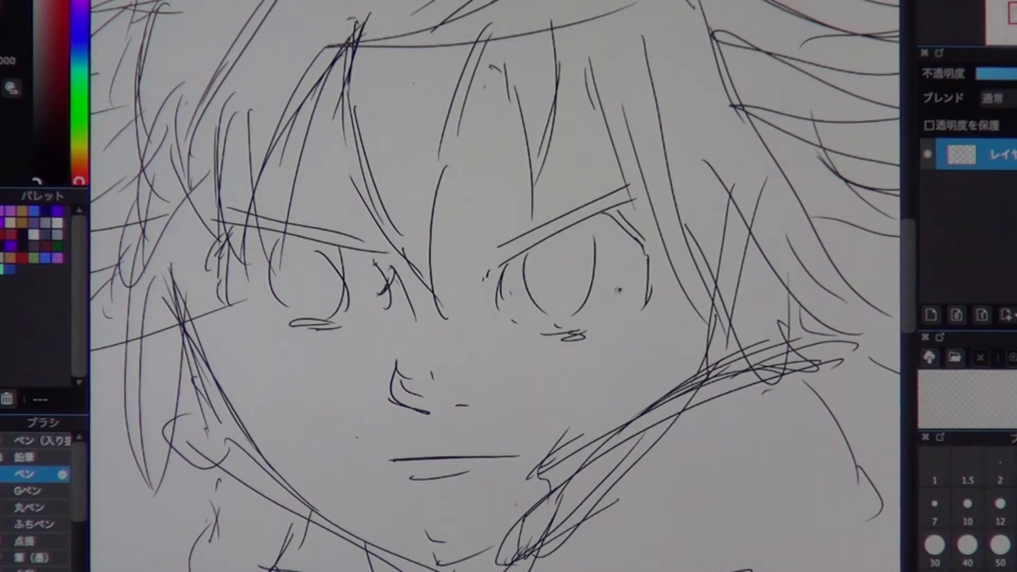
Step: Strengthen the eyes and brows with extra strokes and add jagged strokes between the fringe strands
drag(318, 244, 323, 324)
drag(225, 225, 206, 318)
drag(286, 336, 341, 339)
drag(620, 212, 649, 302)
drag(228, 212, 387, 254)
drag(492, 257, 641, 186)
drag(520, 106, 466, 255)
drag(328, 106, 265, 201)
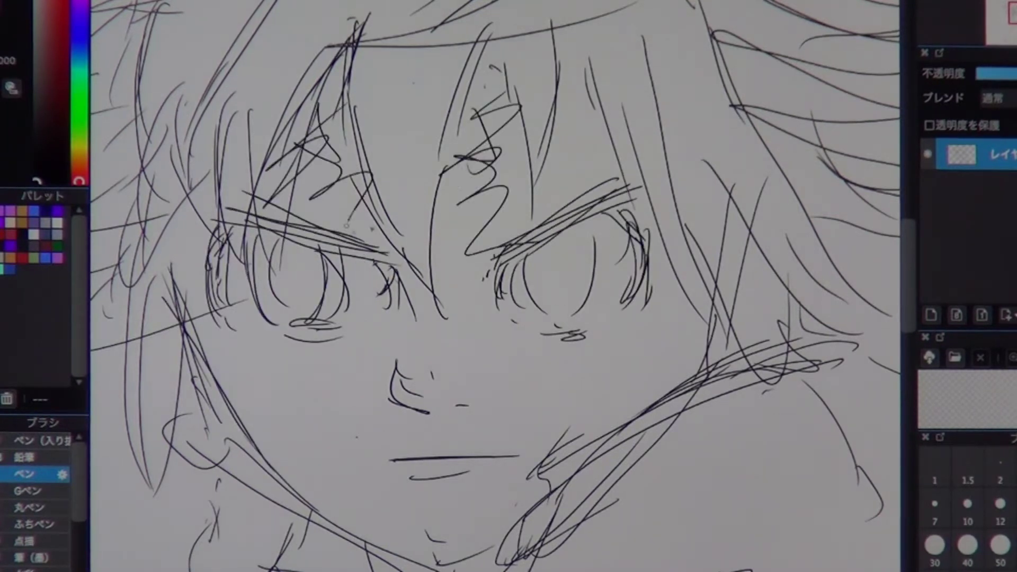
drag(181, 268, 347, 371)
drag(348, 212, 419, 249)
drag(554, 353, 596, 360)
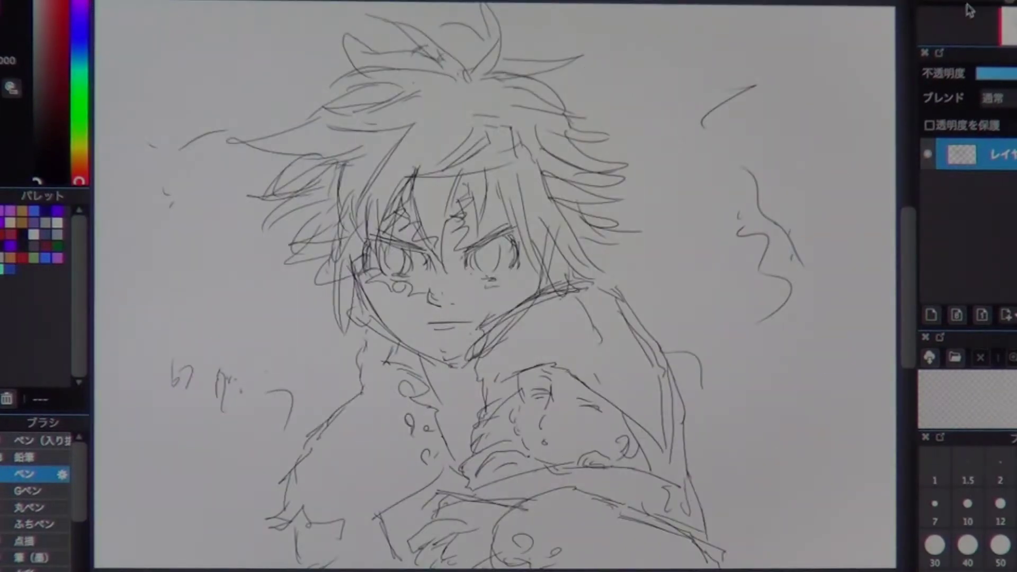
Step: Rework the jaw and mouth strokes and extend the hair with longer spikes on both sides and the crown
drag(506, 387, 514, 398)
mouse_move(411, 379)
mouse_down()
mouse_move(397, 392)
mouse_move(466, 339)
mouse_up()
drag(543, 265, 551, 294)
drag(307, 207, 239, 297)
drag(307, 170, 209, 204)
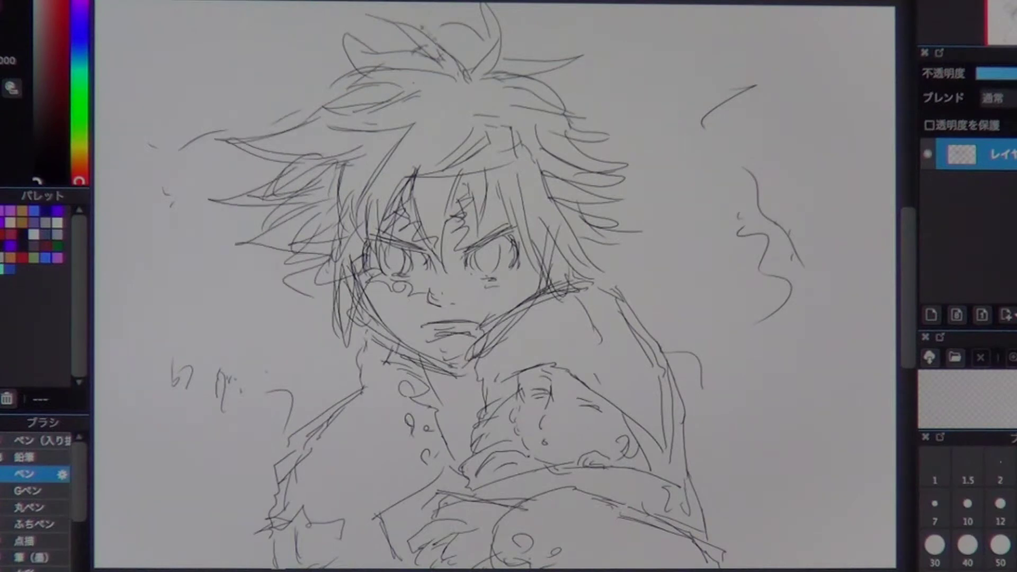
drag(659, 154, 599, 137)
drag(445, 11, 376, 76)
Step: Erase the facial features and fringe, and redraw the jawline from both cheeks to the chin
drag(472, 222, 533, 257)
mouse_move(562, 275)
mouse_down()
mouse_move(464, 293)
mouse_move(403, 239)
mouse_up()
drag(339, 259, 455, 384)
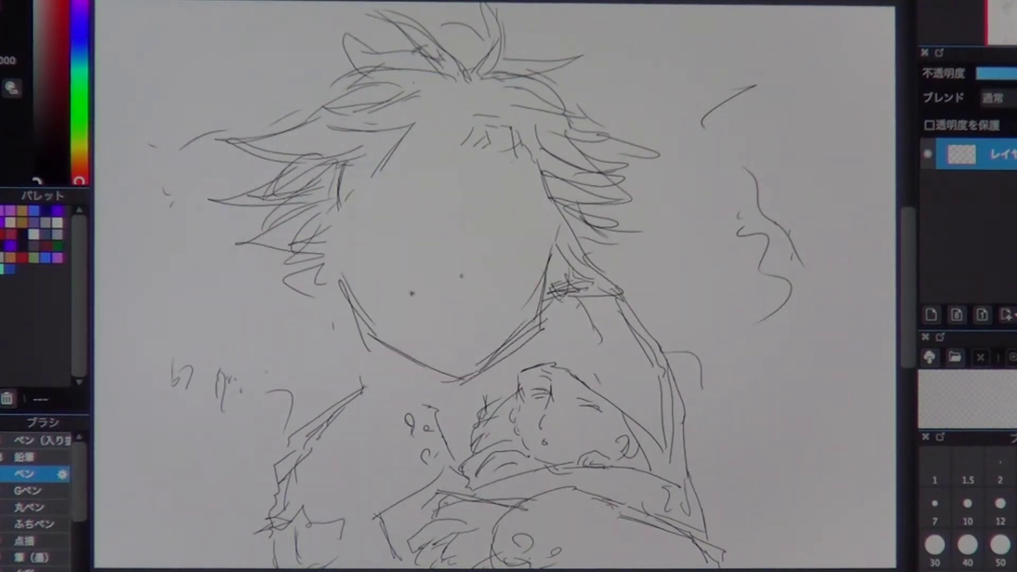
drag(551, 244, 466, 381)
drag(341, 245, 371, 326)
Step: Redraw the contours of the raised shoulder and arm below the right side of the jaw
drag(556, 314, 493, 395)
drag(506, 333, 626, 300)
drag(517, 371, 642, 429)
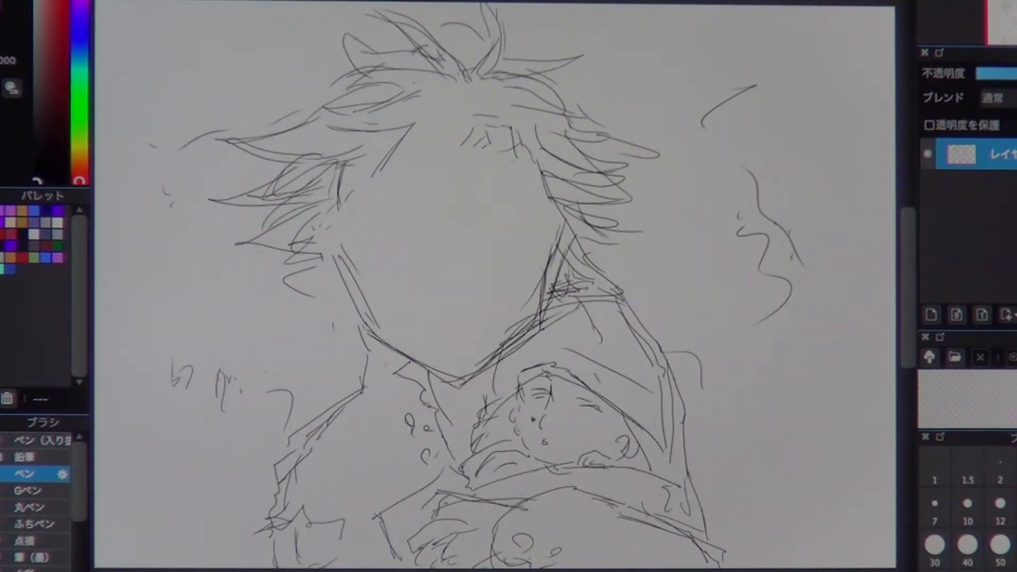
Step: Redraw the long pointed fringe strands hanging over the blank face
drag(477, 154, 431, 276)
drag(419, 159, 384, 263)
drag(371, 143, 345, 244)
drag(482, 164, 552, 289)
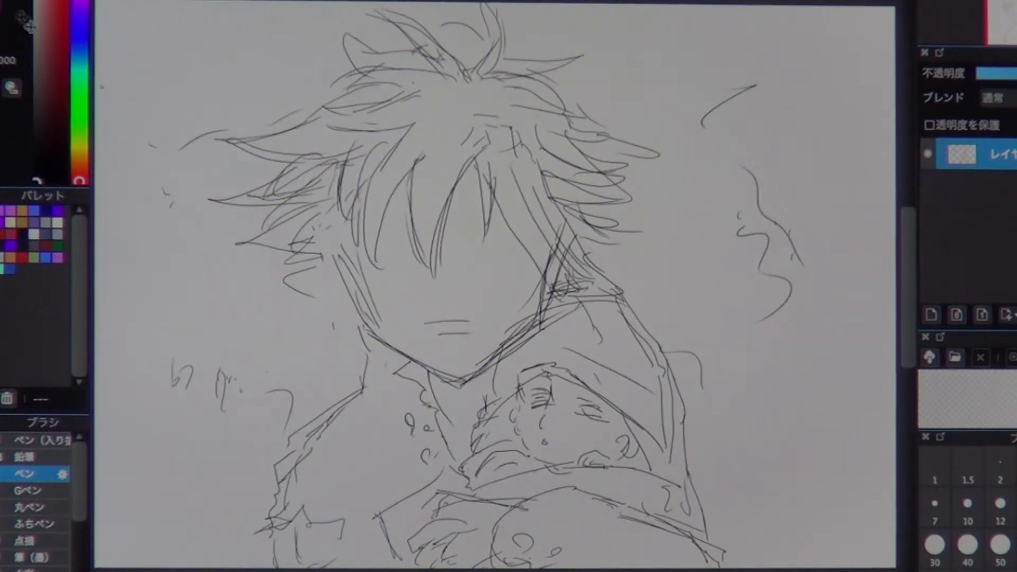
Step: Sketch the slanted brow lines of both eyes along with their corner strokes
scroll(460, 271, up, 5)
drag(490, 198, 609, 135)
drag(201, 175, 339, 214)
drag(667, 185, 635, 260)
drag(379, 230, 386, 291)
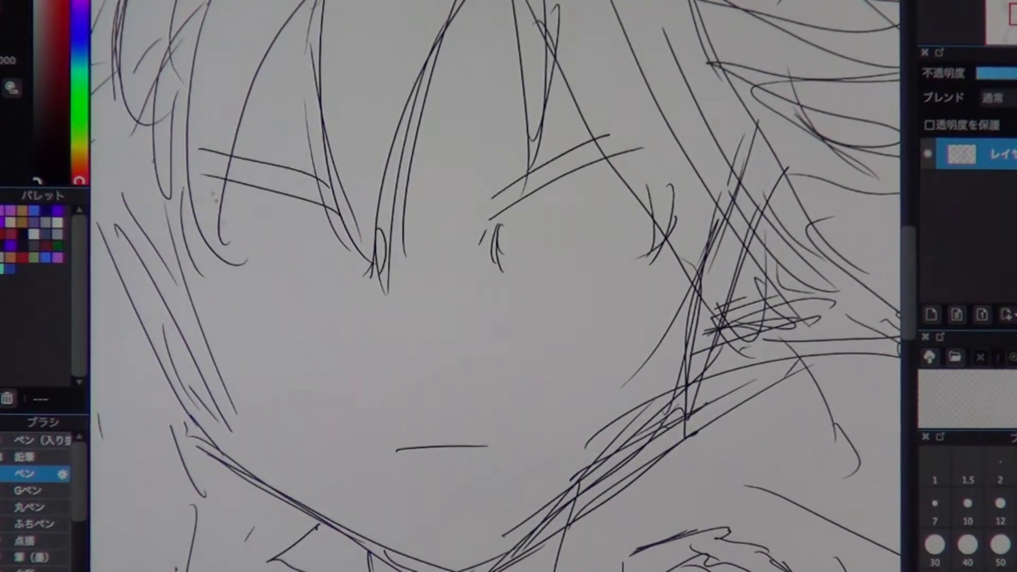
Step: Sketch the iris outlines and lower lids of both eyes
drag(249, 193, 284, 278)
drag(202, 191, 228, 297)
drag(525, 201, 538, 259)
drag(604, 169, 583, 280)
drag(530, 282, 585, 278)
drag(257, 285, 359, 290)
Step: Sketch the nose, the left face contour and the long lines running down the cheeks below both eyes
drag(368, 373, 392, 381)
drag(166, 310, 229, 450)
drag(241, 304, 287, 311)
drag(372, 288, 297, 412)
drag(276, 324, 294, 471)
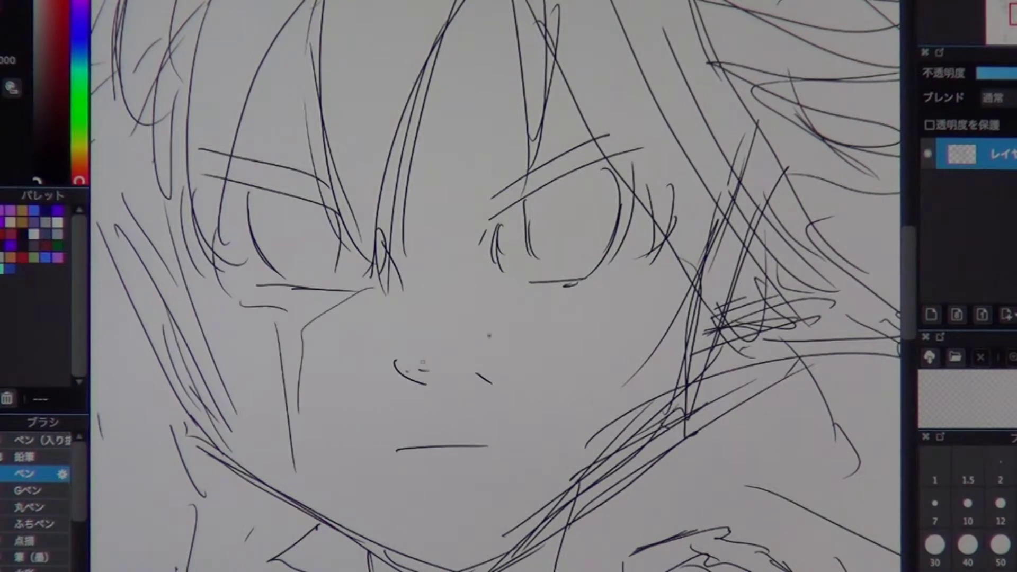
drag(620, 262, 590, 390)
drag(572, 339, 576, 427)
Step: Add pupils to both eyes, reinforce the brow lines and draw a short line below the mouth
drag(565, 210, 561, 239)
drag(307, 229, 311, 237)
drag(205, 158, 371, 211)
drag(487, 204, 646, 147)
drag(403, 483, 490, 475)
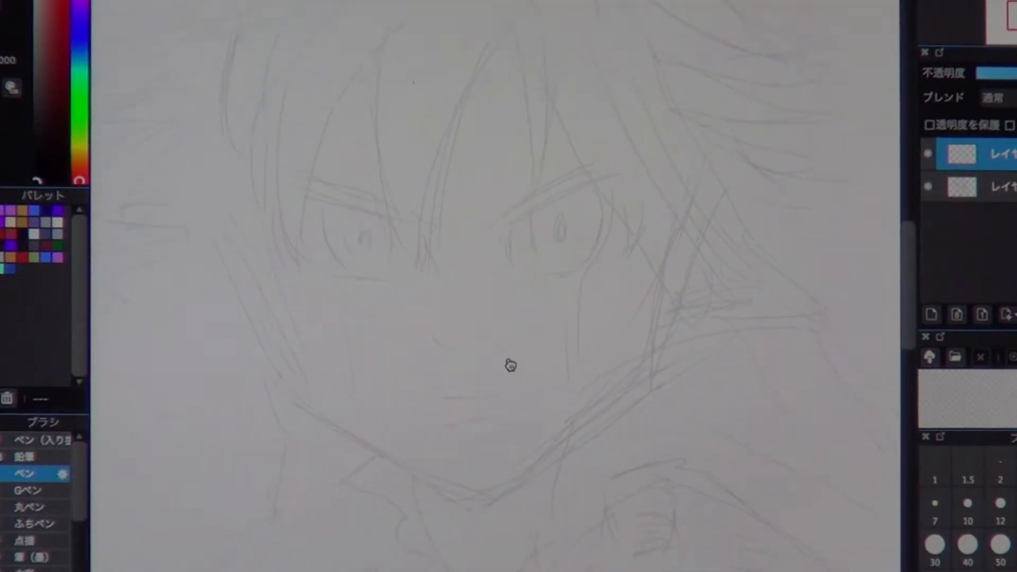
Step: Ink the slanted double lid line and the corner strokes of the right eye over the faded sketch
scroll(502, 341, up, 3)
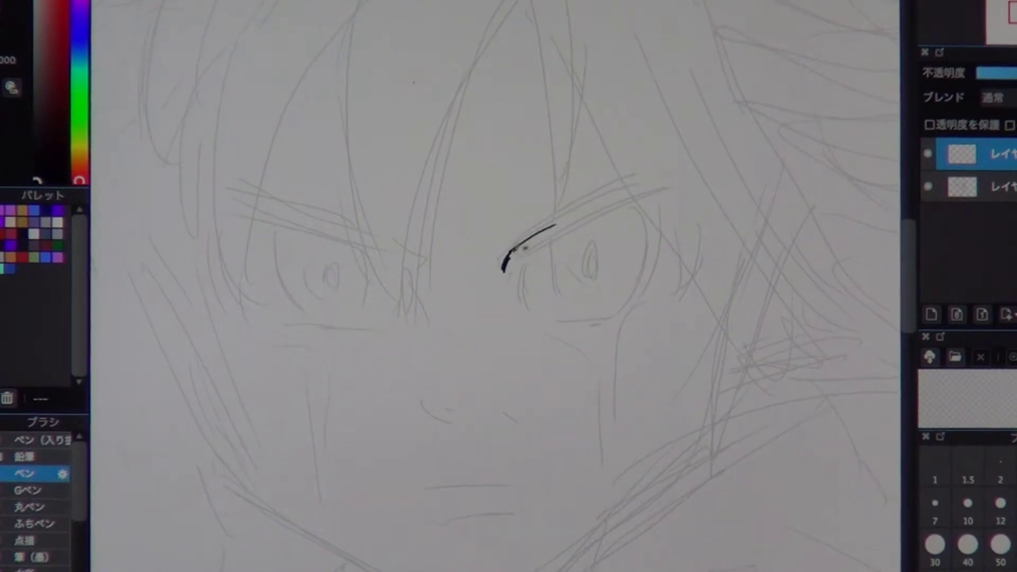
drag(555, 226, 652, 182)
mouse_move(504, 272)
mouse_down()
mouse_move(661, 186)
mouse_move(519, 302)
mouse_up()
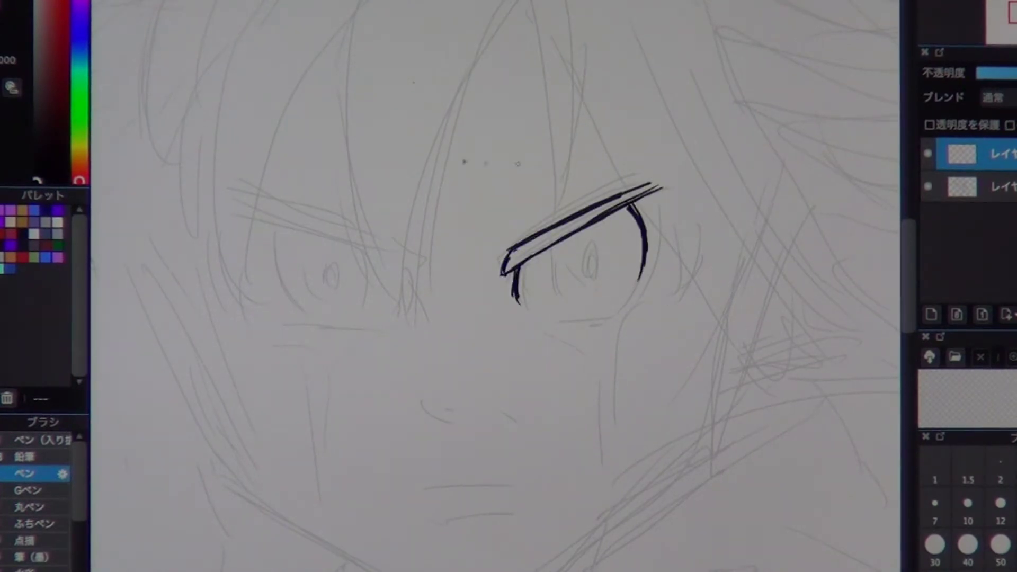
key(ctrl+z)
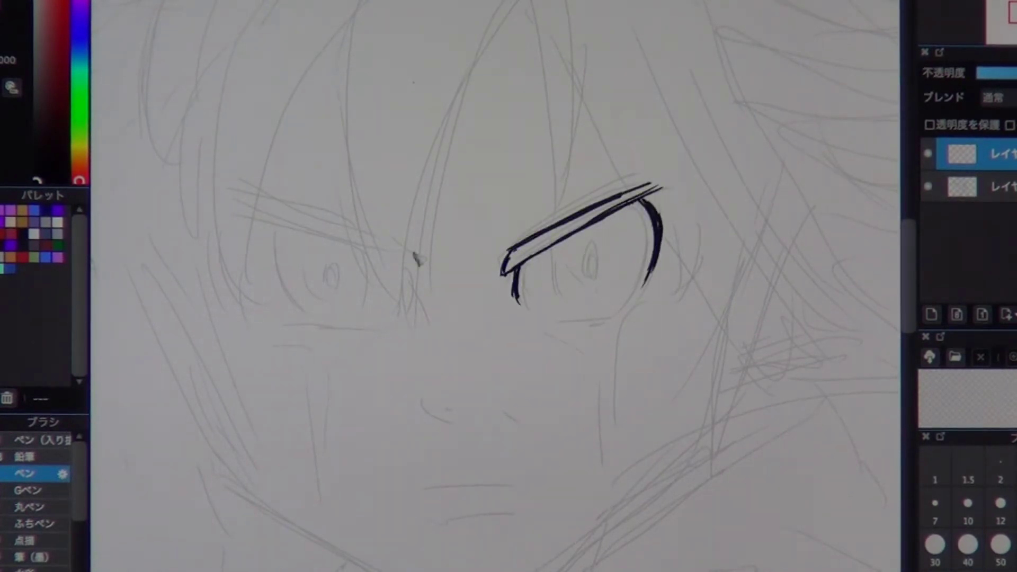
Step: Ink the slanted double lid line of the left eye, rotating the canvas for the stroke
mouse_move(416, 262)
mouse_down()
mouse_move(245, 185)
mouse_move(303, 218)
mouse_up()
key(ctrl+z)
key(ctrl+z)
key(ctrl+Right)
drag(479, 377, 399, 546)
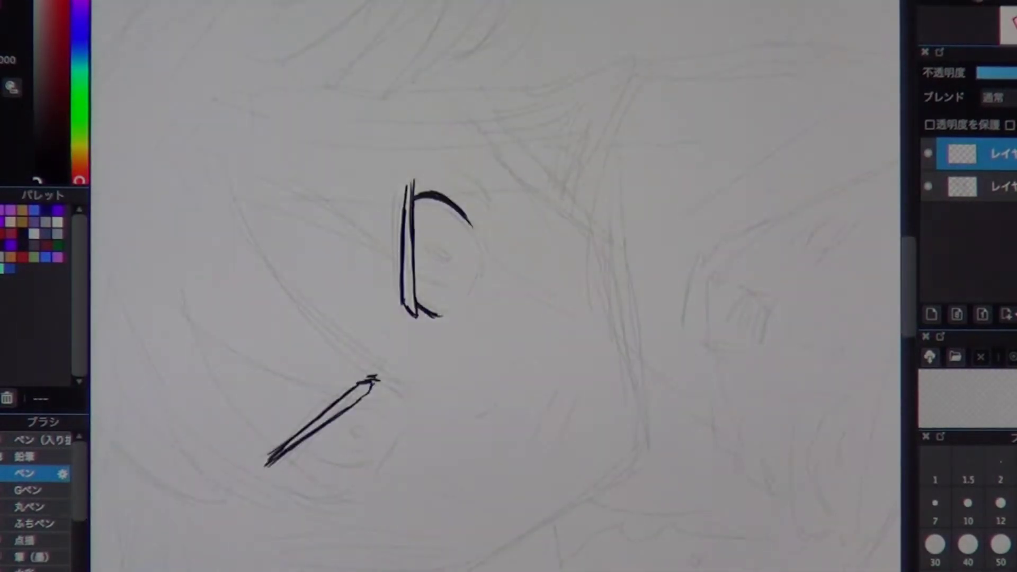
key(ctrl+Left)
Step: Ink the corner and iris edges of both eyes and redraw the left eye's upper brow line slightly higher
drag(406, 195, 394, 236)
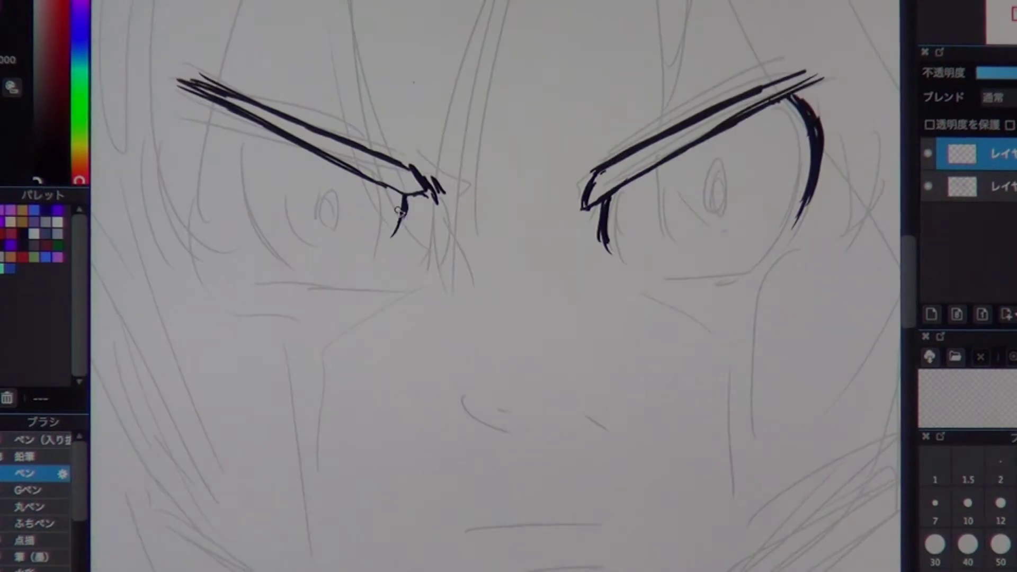
drag(224, 109, 229, 215)
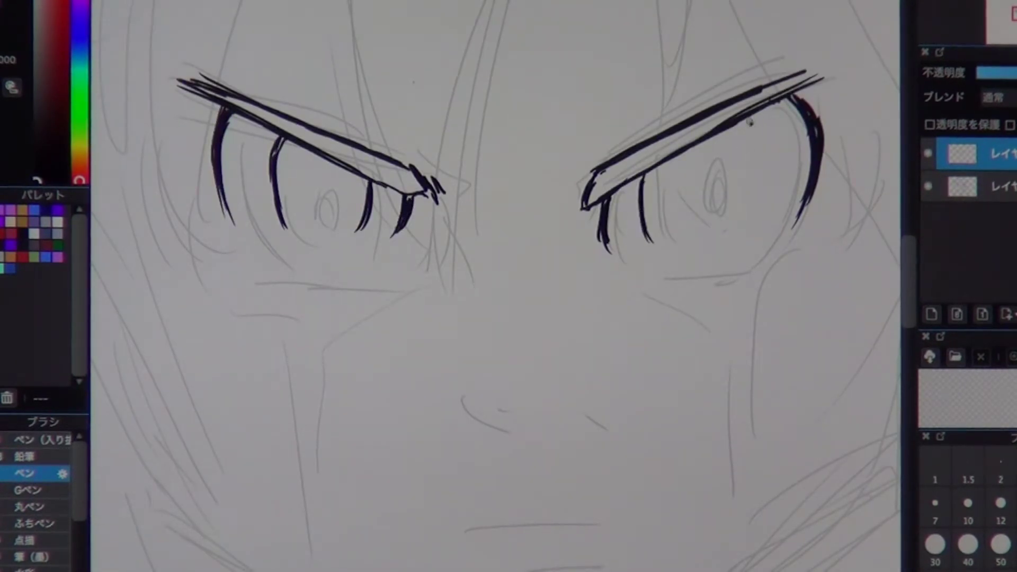
drag(750, 122, 733, 177)
key(ctrl+z)
drag(207, 98, 212, 228)
mouse_move(281, 228)
mouse_down()
mouse_move(278, 155)
mouse_move(274, 225)
mouse_up()
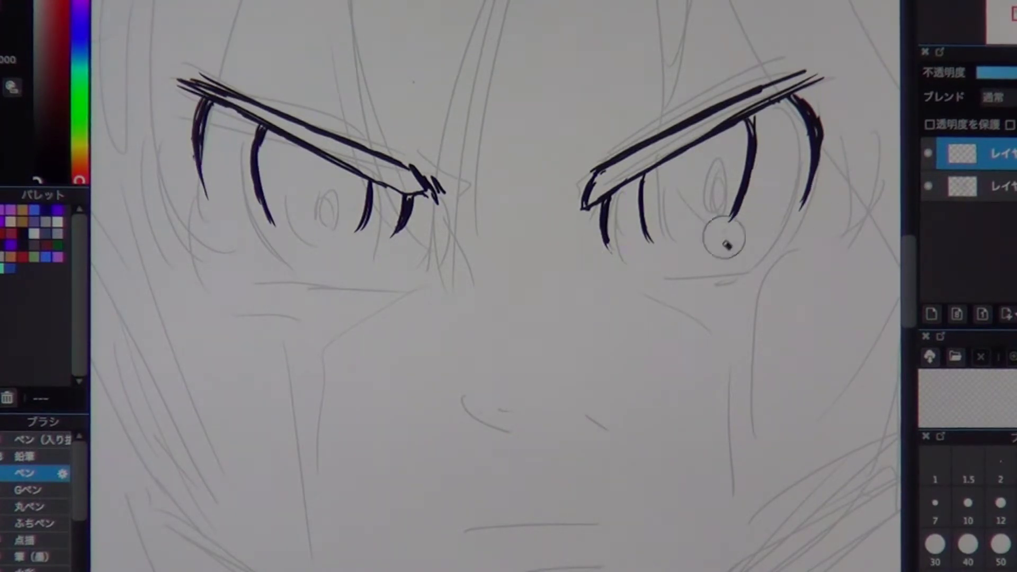
key(ctrl+z)
drag(197, 68, 419, 171)
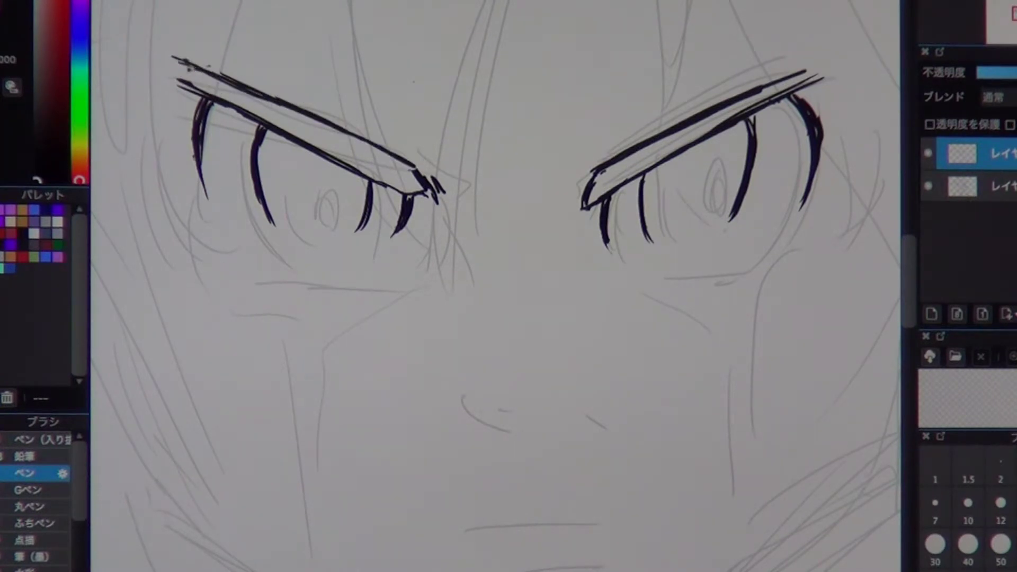
Step: Ink the nose bridge, nostrils and straight mouth line, adding a new layer for separate facial parts
drag(510, 428, 514, 378)
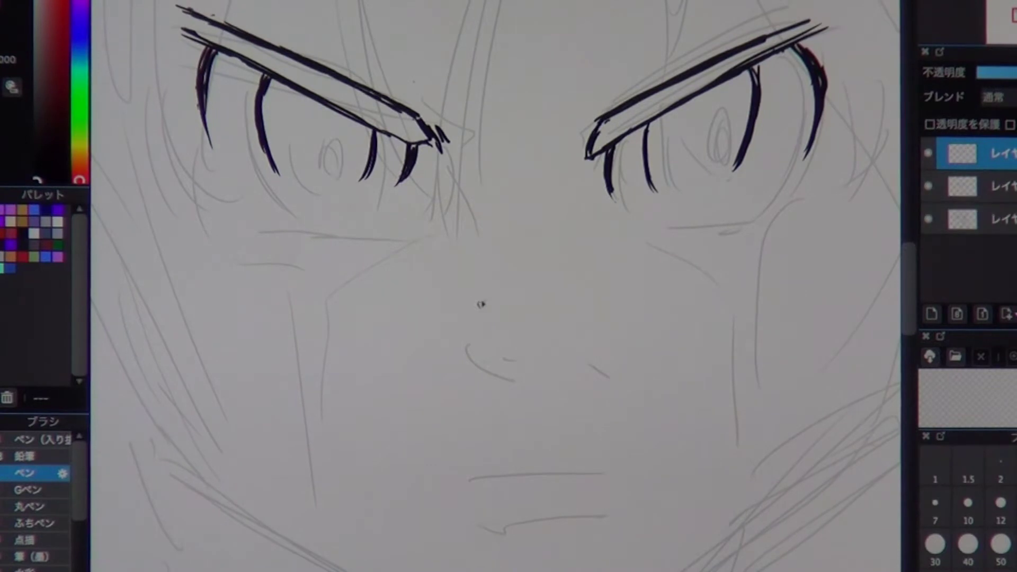
drag(476, 243, 480, 286)
click(958, 315)
drag(509, 466, 498, 424)
drag(430, 436, 581, 432)
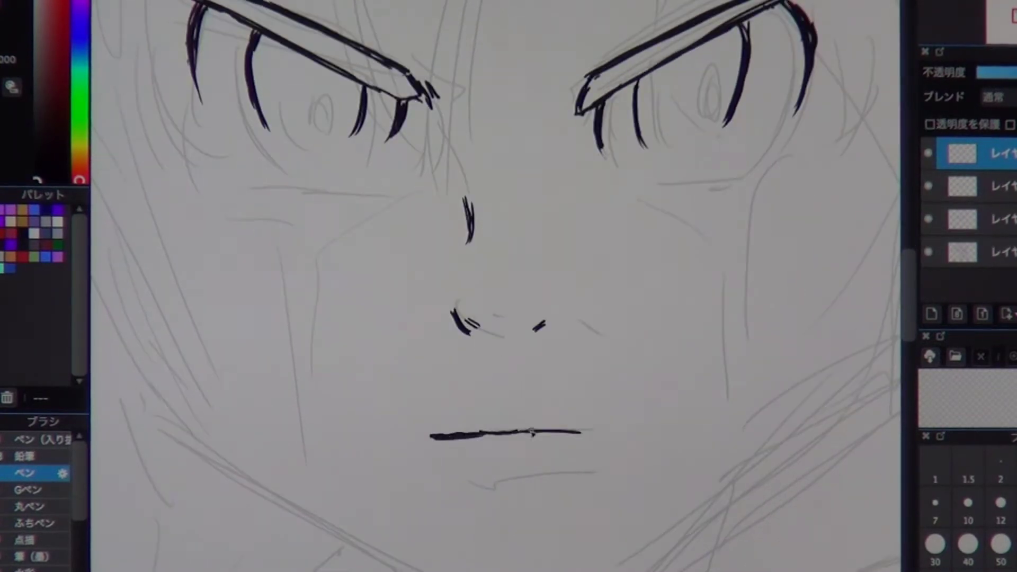
Step: Add a new layer and ink the face outline from the left cheek around the chin to the right cheek
click(958, 316)
scroll(587, 257, down, 2)
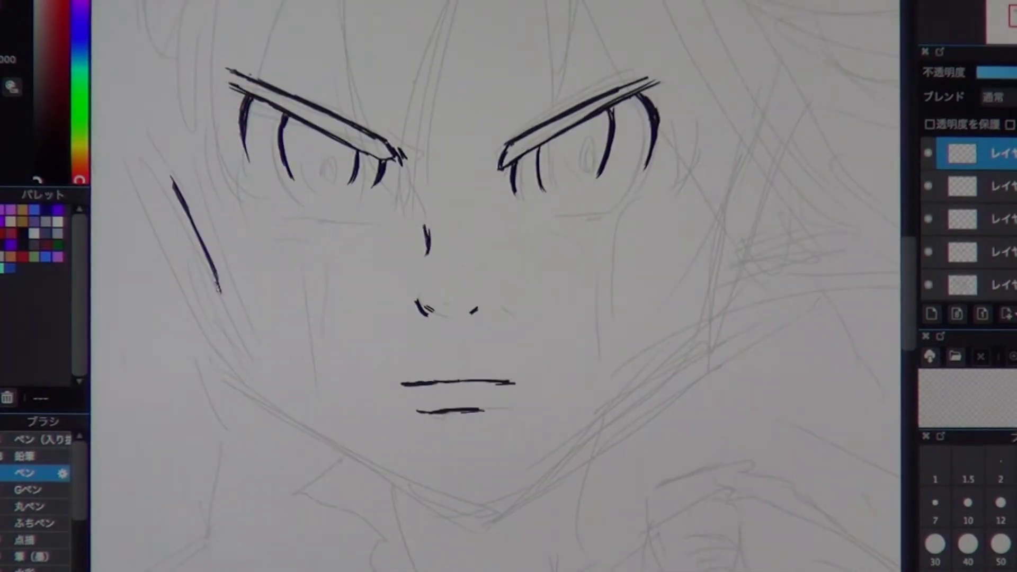
mouse_move(219, 289)
mouse_down()
mouse_move(317, 408)
mouse_move(474, 490)
mouse_move(684, 362)
mouse_move(746, 187)
mouse_up()
key(ctrl+z)
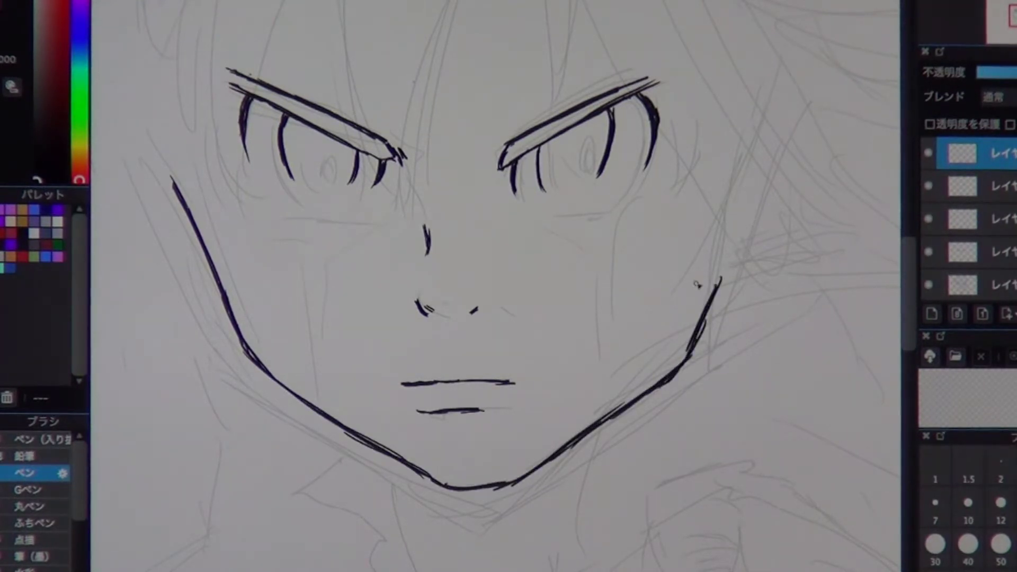
Step: Undo the cheek contours and re-ink the left cheek and jaw closer to the facial features
key(ctrl+z)
key(ctrl+z)
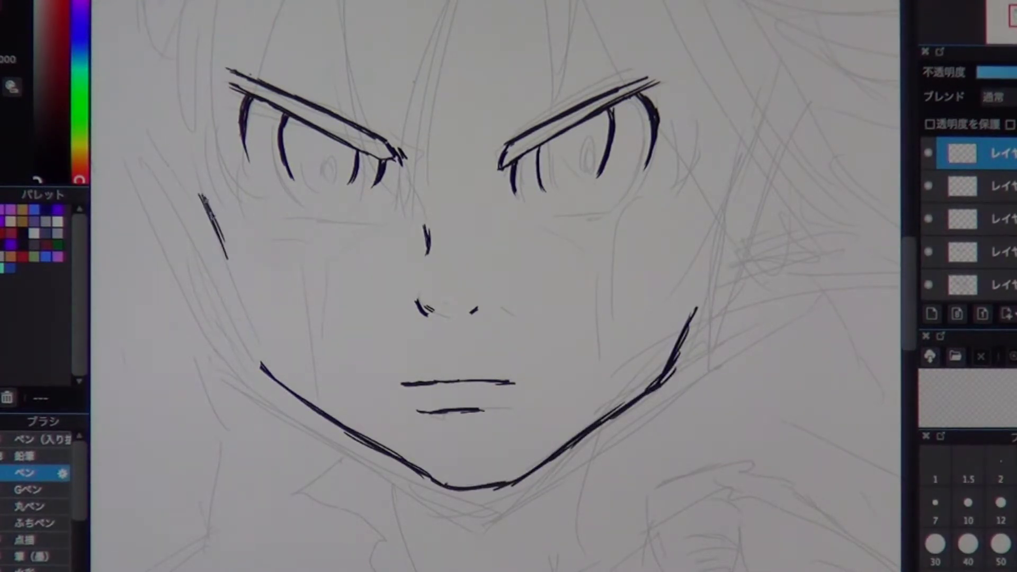
mouse_move(203, 199)
mouse_down()
mouse_move(337, 420)
mouse_move(367, 437)
mouse_up()
drag(267, 349, 255, 331)
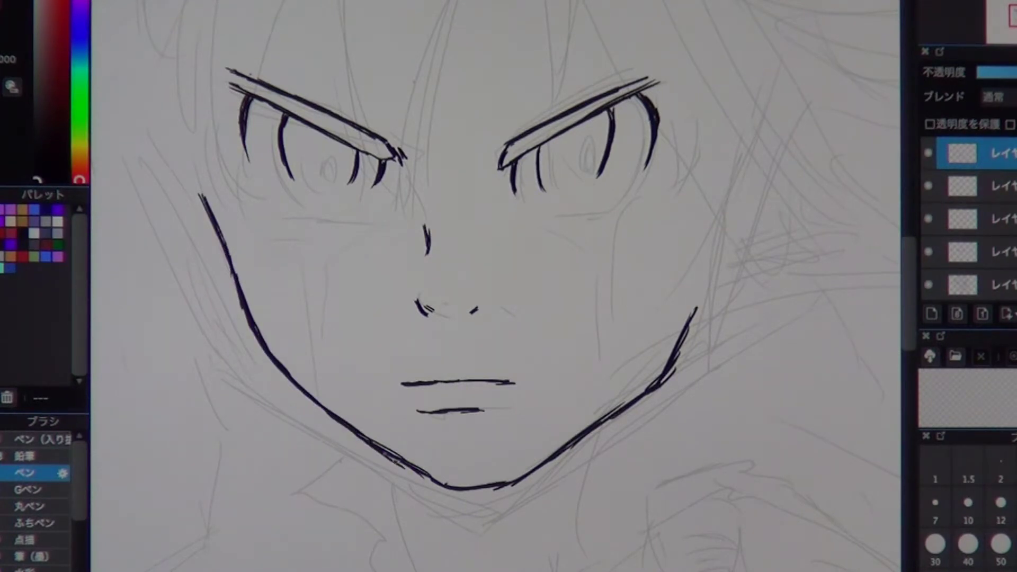
Step: Undo the last face stroke, add a new layer and ink the long forelock strands falling between the eyes
key(ctrl+z)
key(ctrl+minus)
key(ctrl+minus)
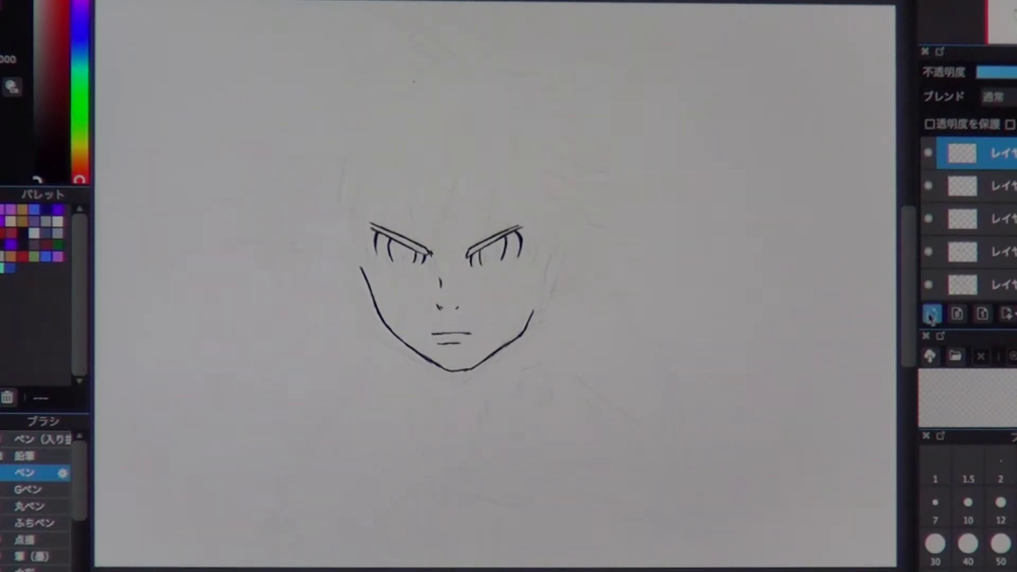
key(ctrl+plus)
key(ctrl+plus)
mouse_move(482, 50)
mouse_down()
mouse_move(420, 216)
mouse_move(418, 306)
mouse_up()
mouse_move(419, 305)
mouse_down()
mouse_move(454, 360)
mouse_move(501, 372)
mouse_up()
mouse_move(498, 1)
mouse_down()
mouse_move(434, 116)
mouse_move(461, 310)
mouse_up()
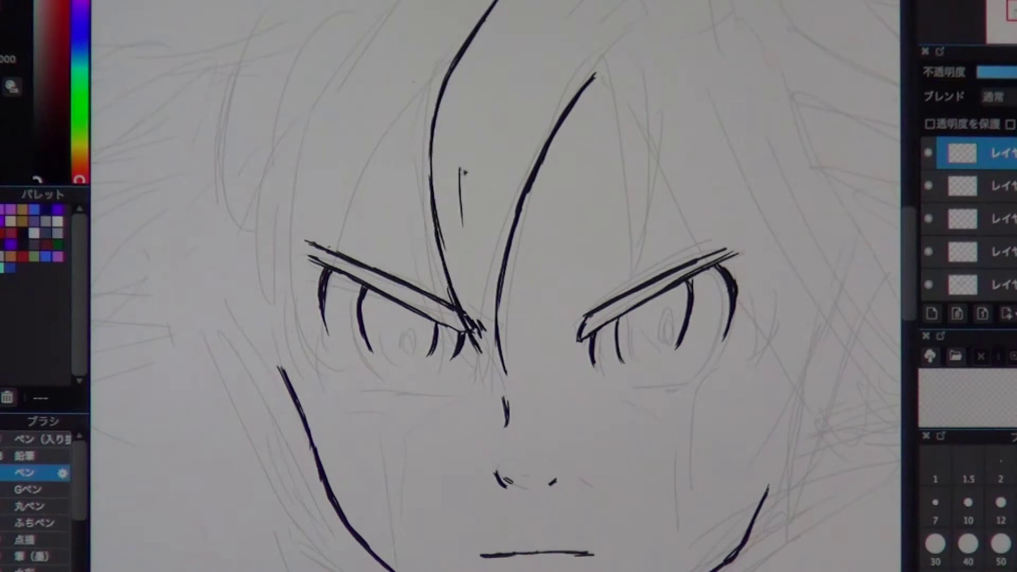
drag(462, 165, 458, 246)
mouse_move(522, 61)
mouse_down()
mouse_move(485, 168)
mouse_move(482, 328)
mouse_move(522, 403)
mouse_up()
Step: Ink the curved bang strands sweeping down over the outer left eye, with short inner hair lines
mouse_move(495, 2)
mouse_down()
mouse_move(371, 154)
mouse_move(323, 271)
mouse_up()
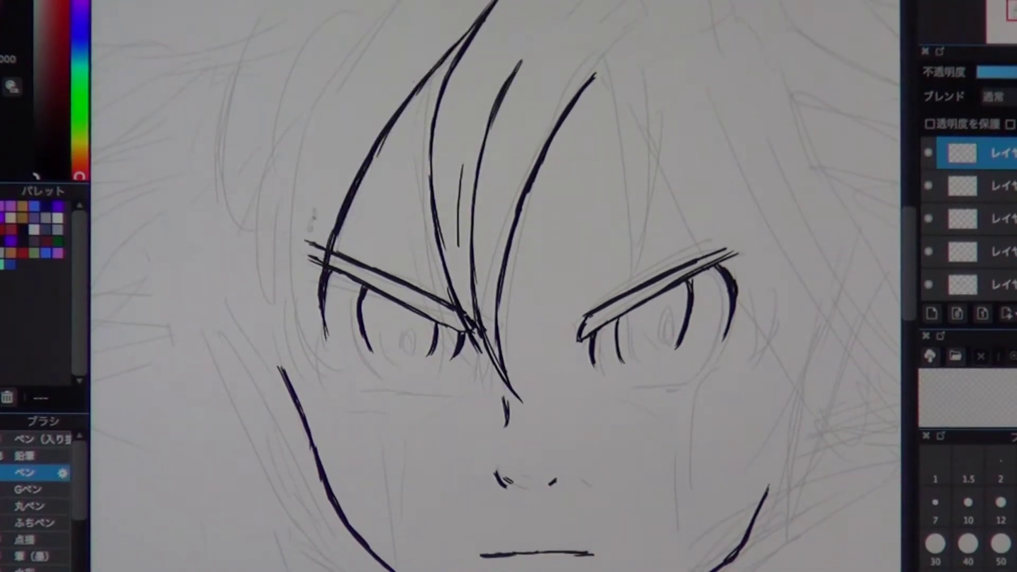
mouse_move(472, 36)
mouse_down()
mouse_move(395, 103)
mouse_move(323, 196)
mouse_up()
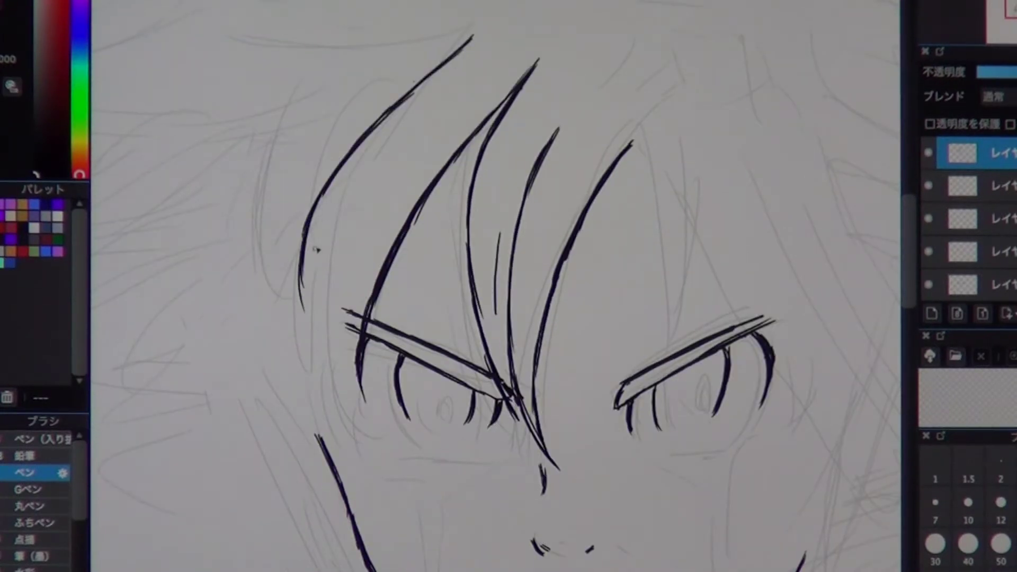
mouse_move(443, 144)
mouse_down()
mouse_move(397, 204)
mouse_move(355, 397)
mouse_up()
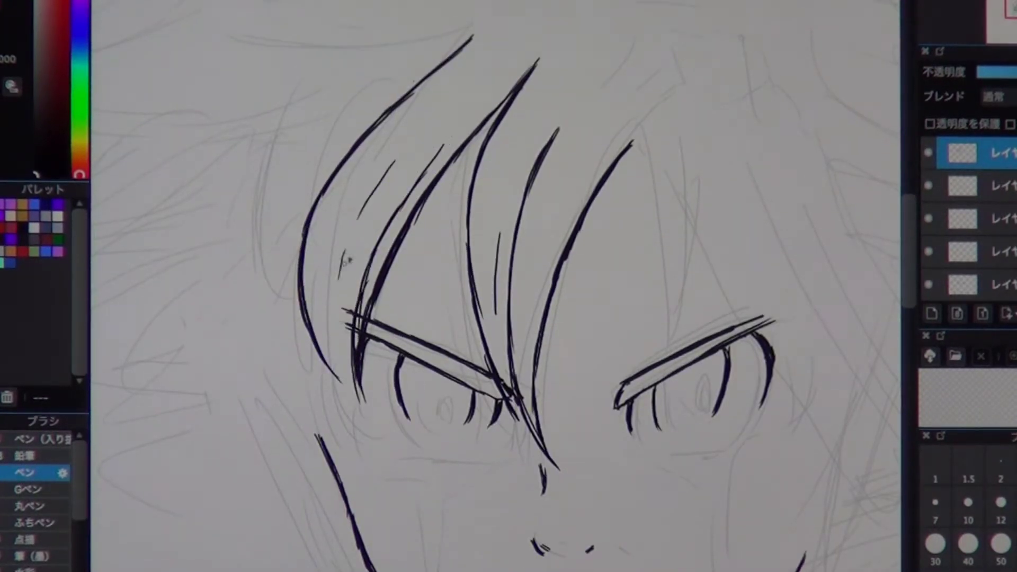
Step: Ink the curled hair tuft at the crown and the curved line beneath it where the bangs start
mouse_move(678, 221)
mouse_down()
mouse_move(698, 247)
mouse_move(750, 206)
mouse_move(602, 202)
mouse_move(541, 157)
mouse_up()
scroll(541, 157, up, 3)
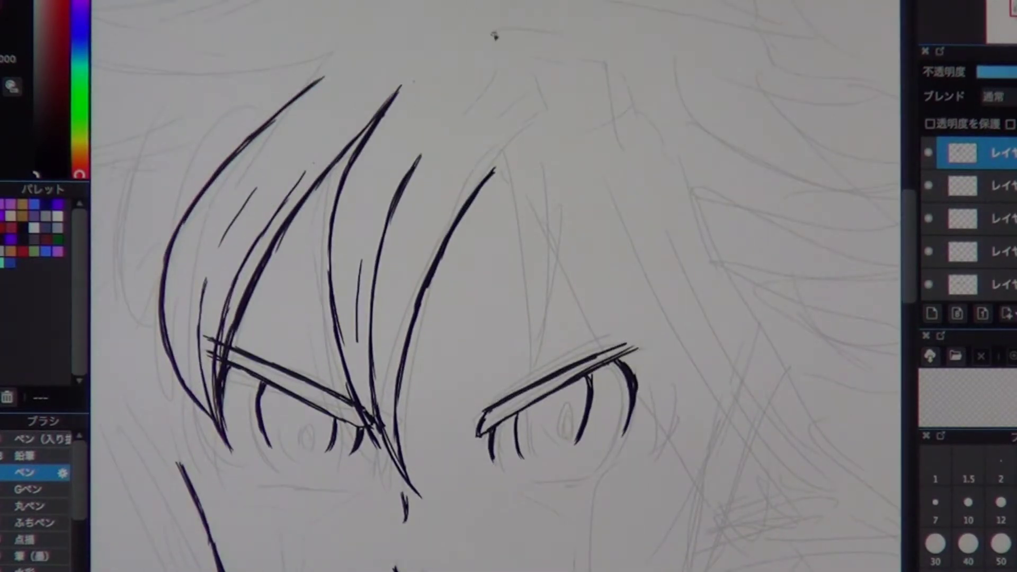
drag(559, 42, 386, 162)
drag(499, 21, 542, 3)
mouse_move(512, 12)
mouse_down()
mouse_move(553, 4)
mouse_move(612, 101)
mouse_up()
drag(603, 113, 360, 167)
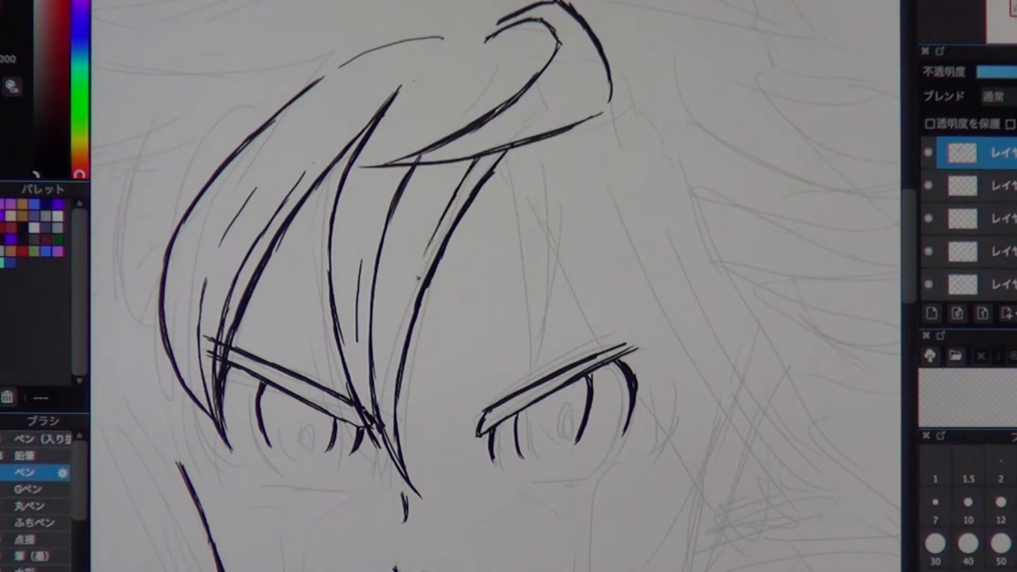
Step: Ink the bang strand pointing to the inner right brow and the long strand edges passing the outer right eye
scroll(495, 286, down, 2)
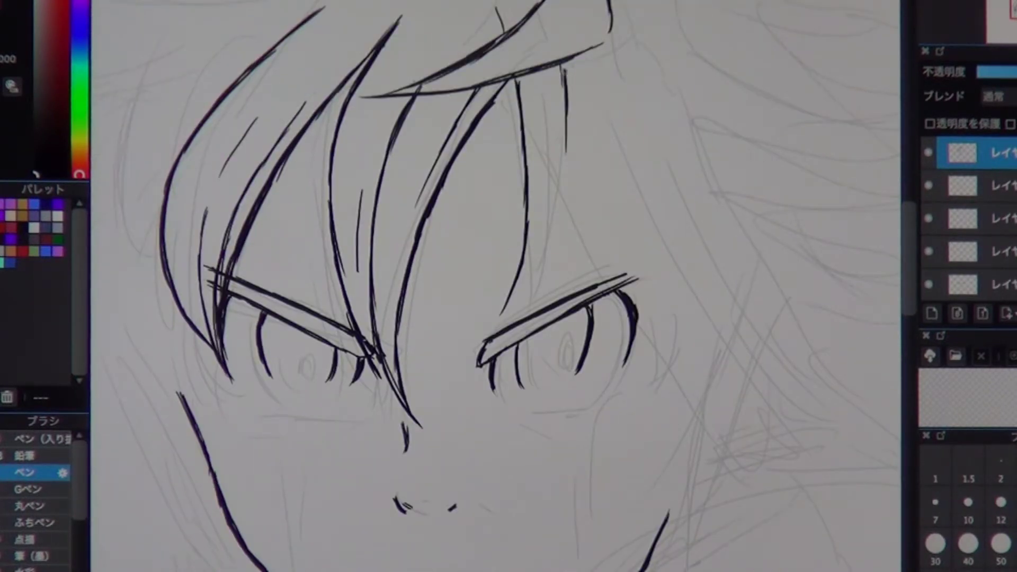
mouse_move(566, 65)
mouse_down()
mouse_move(524, 271)
mouse_move(495, 321)
mouse_up()
mouse_move(495, 320)
mouse_down()
mouse_move(445, 320)
mouse_move(424, 297)
mouse_up()
mouse_move(490, 45)
mouse_down()
mouse_move(560, 248)
mouse_move(579, 370)
mouse_up()
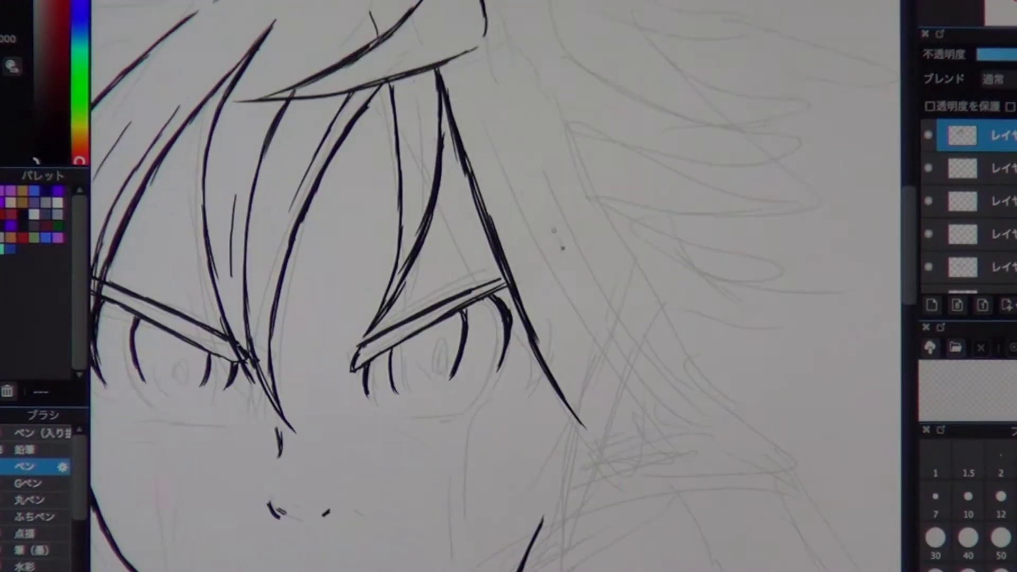
drag(487, 46, 577, 313)
Step: Ink the pointed tips of the side bangs ending beside the right cheek and ear
drag(540, 164, 635, 456)
drag(551, 328, 615, 461)
mouse_move(556, 361)
mouse_down()
mouse_move(634, 455)
mouse_move(693, 409)
mouse_up()
drag(575, 273, 546, 378)
drag(604, 344, 498, 431)
drag(589, 400, 625, 368)
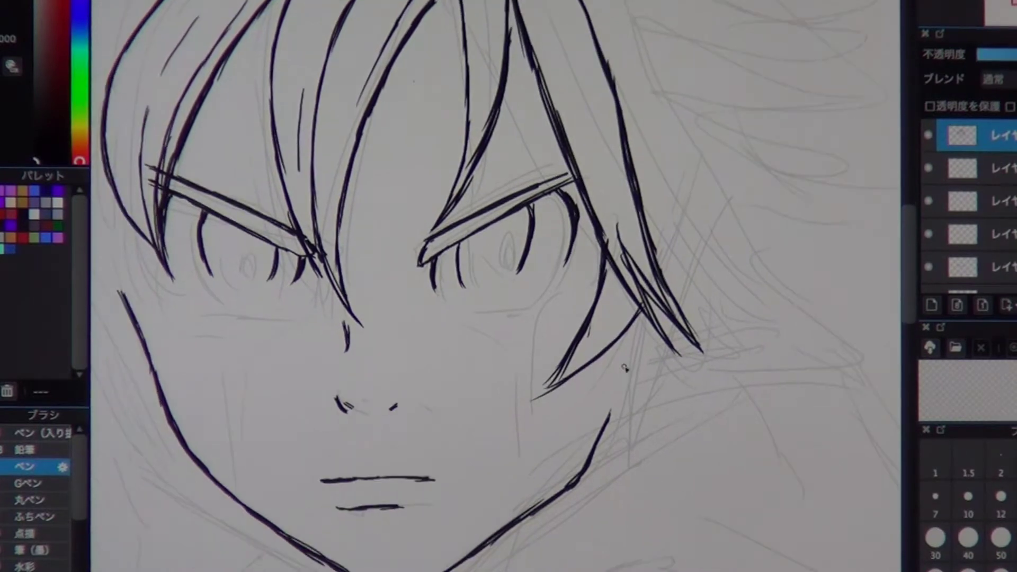
Step: On the next lower layer, extend the right jaw line upward and ink both ears, then reselect the top layer
click(981, 168)
drag(634, 333, 586, 477)
drag(665, 326, 623, 390)
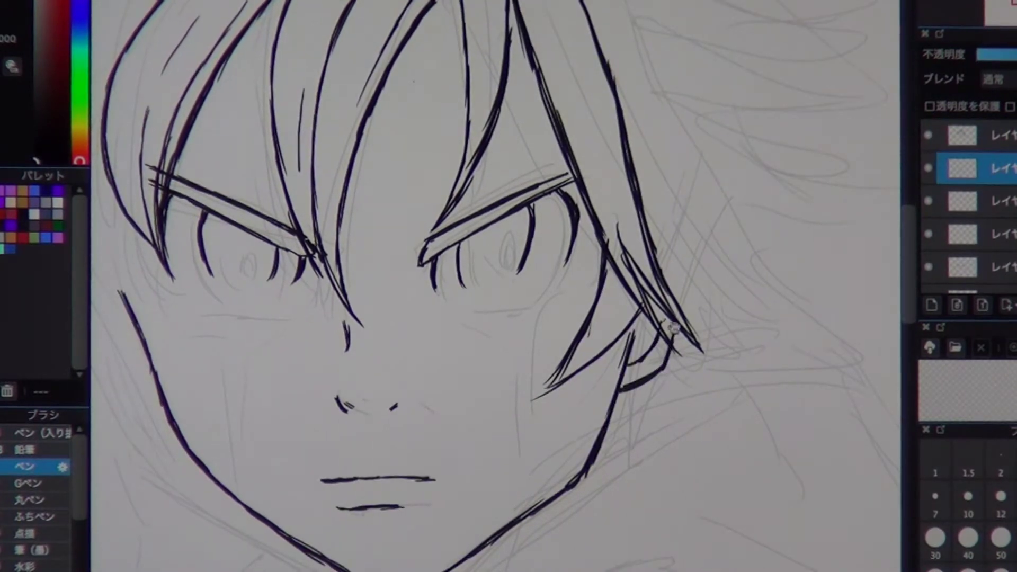
mouse_move(215, 288)
mouse_down()
mouse_move(212, 371)
mouse_move(264, 358)
mouse_up()
drag(228, 353, 273, 379)
click(980, 135)
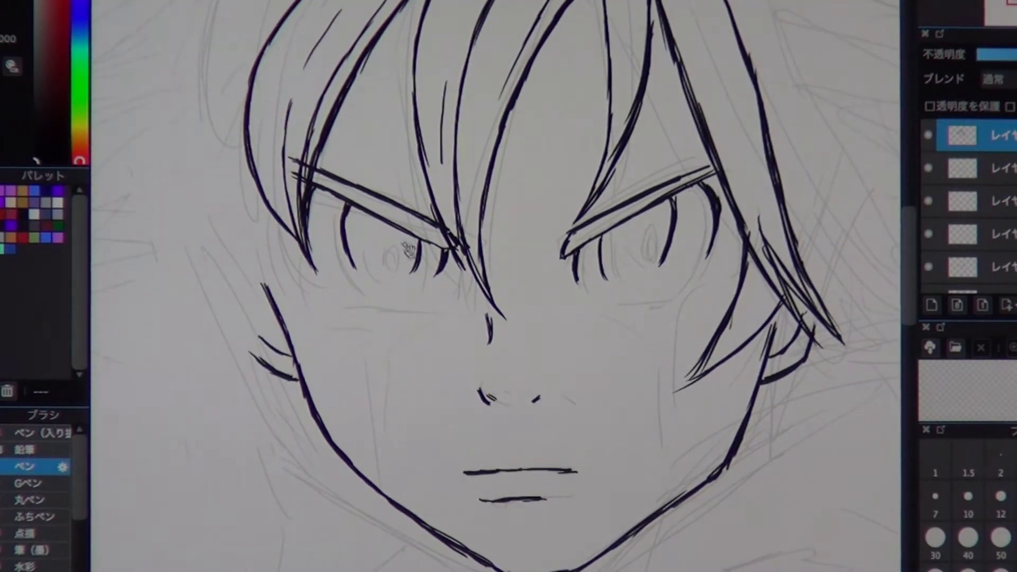
mouse_move(408, 249)
mouse_down()
mouse_move(482, 318)
mouse_move(509, 472)
mouse_up()
drag(496, 61, 441, 79)
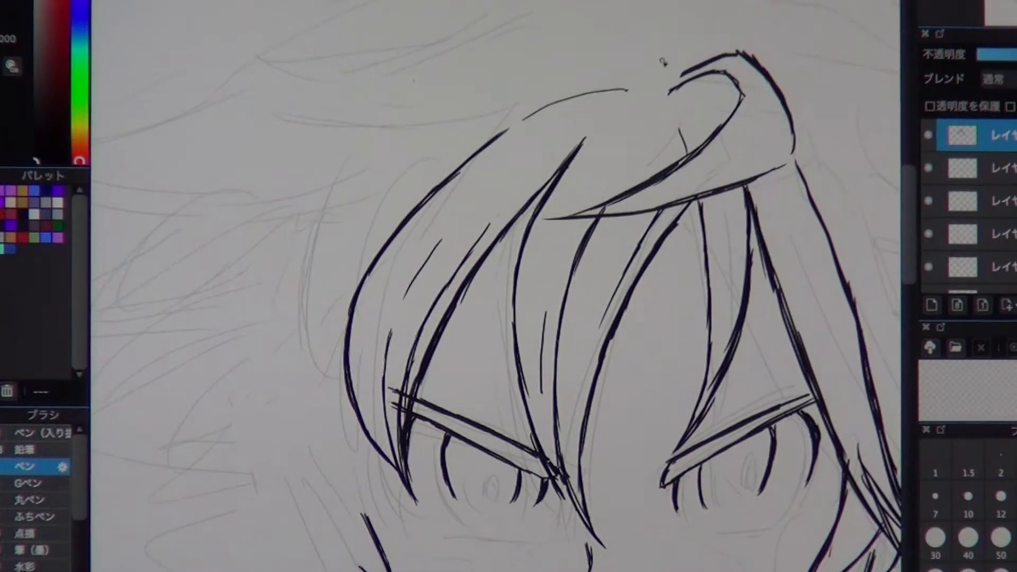
drag(501, 48, 249, 91)
drag(399, 141, 468, 150)
mouse_move(326, 107)
mouse_down()
mouse_move(503, 144)
mouse_move(435, 144)
mouse_move(516, 184)
mouse_up()
key(ctrl+z)
key(ctrl+z)
key(ctrl+z)
key(ctrl+z)
Step: Ink the large pointed hair spike sweeping outward from the upper left side of the head
drag(527, 125, 490, 122)
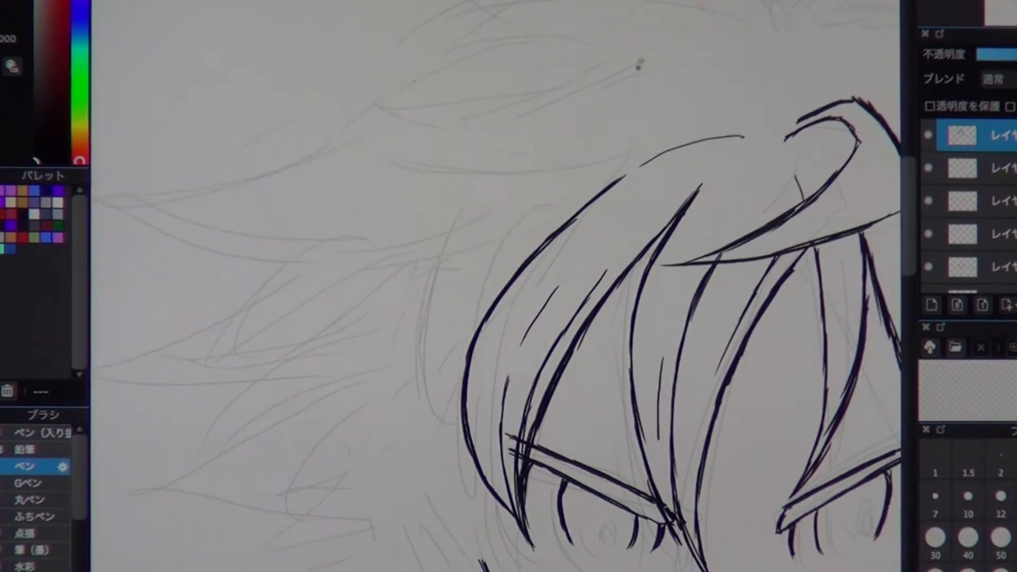
drag(624, 76, 374, 117)
drag(427, 152, 617, 180)
drag(736, 183, 609, 16)
drag(282, 178, 365, 424)
mouse_move(395, 173)
mouse_down()
mouse_move(386, 365)
mouse_move(365, 451)
mouse_up()
drag(338, 211, 366, 413)
drag(413, 255, 371, 442)
drag(424, 80, 516, 556)
drag(477, 318, 534, 216)
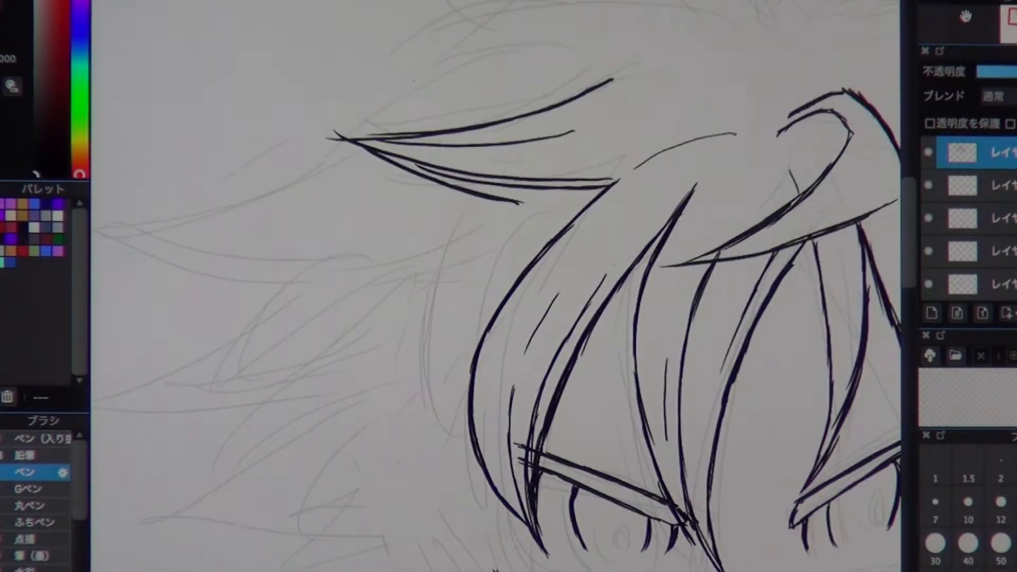
Step: Ink the curved strands running from beneath the left spike down to the left temple
drag(472, 200, 432, 342)
drag(448, 308, 430, 424)
drag(530, 318, 380, 207)
key(ctrl+z)
drag(332, 90, 286, 278)
drag(311, 159, 281, 327)
drag(387, 94, 307, 320)
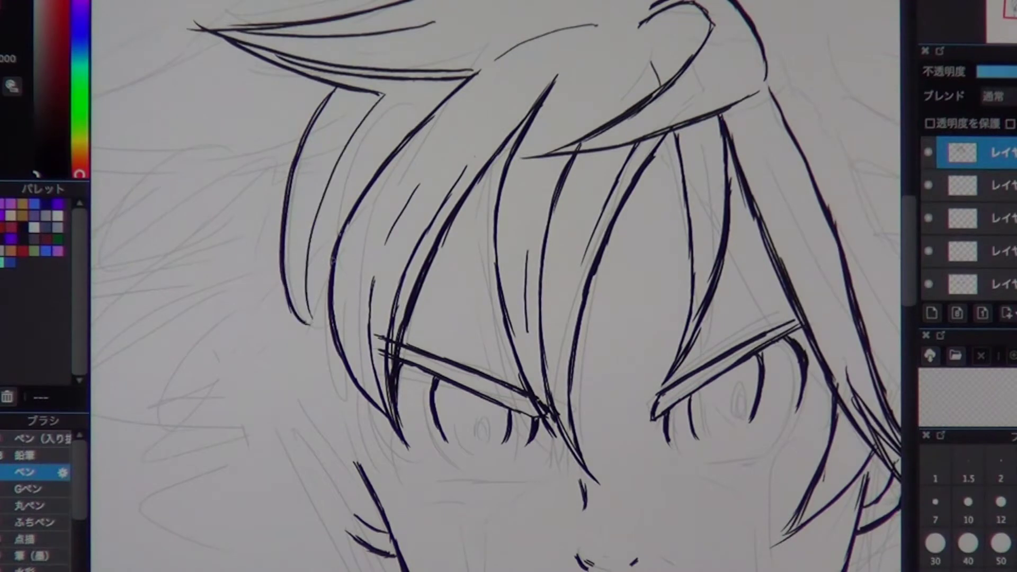
Step: Ink the short pointed locks between the left temple and the left ear
drag(337, 240, 307, 390)
drag(321, 315, 294, 444)
drag(477, 265, 493, 254)
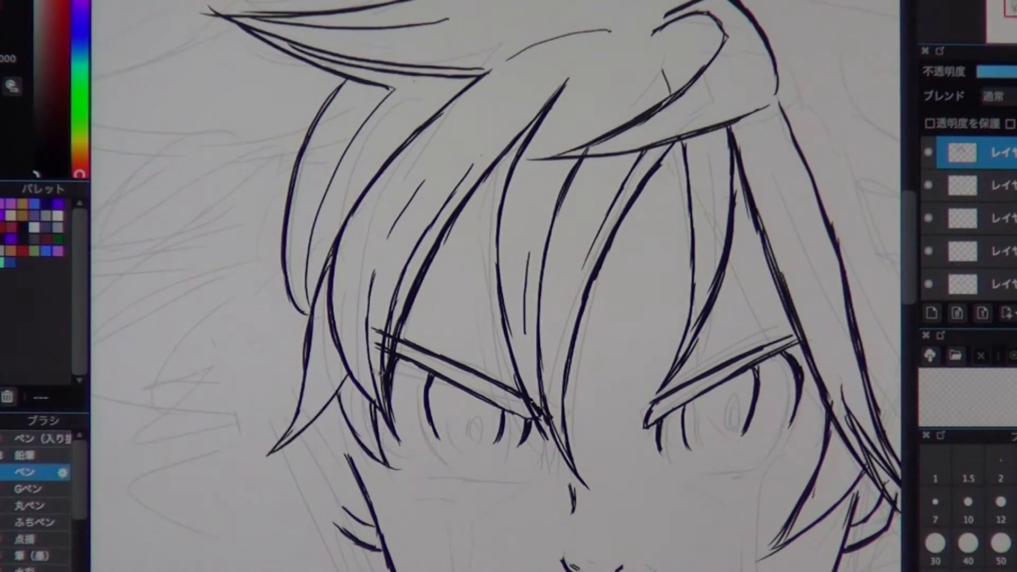
drag(334, 399, 308, 465)
Step: Ink the long tapered side lock hanging beside the left ear and jaw, with inner strand lines
mouse_move(477, 424)
mouse_down()
mouse_move(466, 360)
mouse_move(488, 244)
mouse_up()
drag(381, 286, 323, 522)
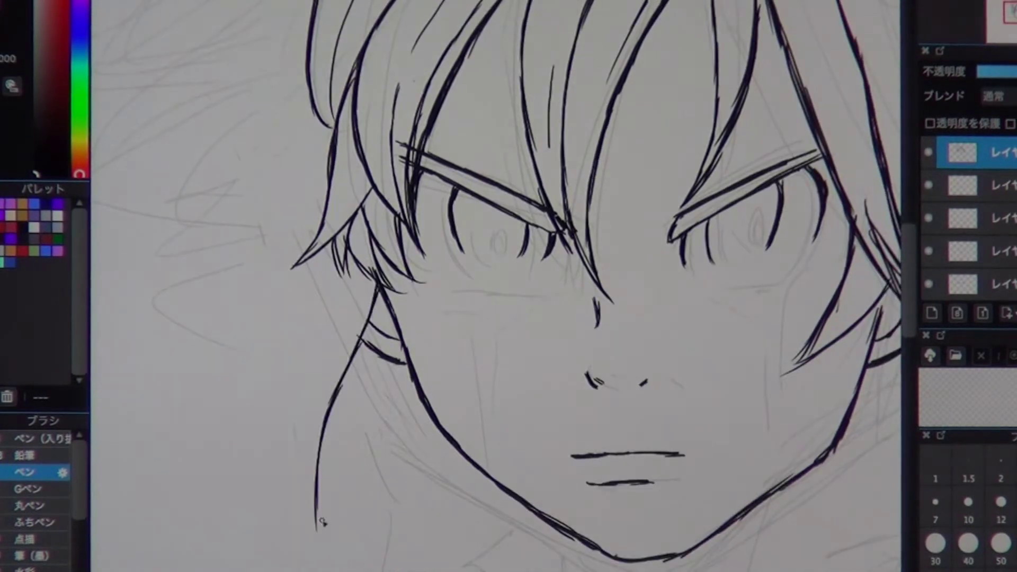
drag(343, 274, 333, 551)
drag(312, 375, 302, 515)
drag(359, 266, 326, 360)
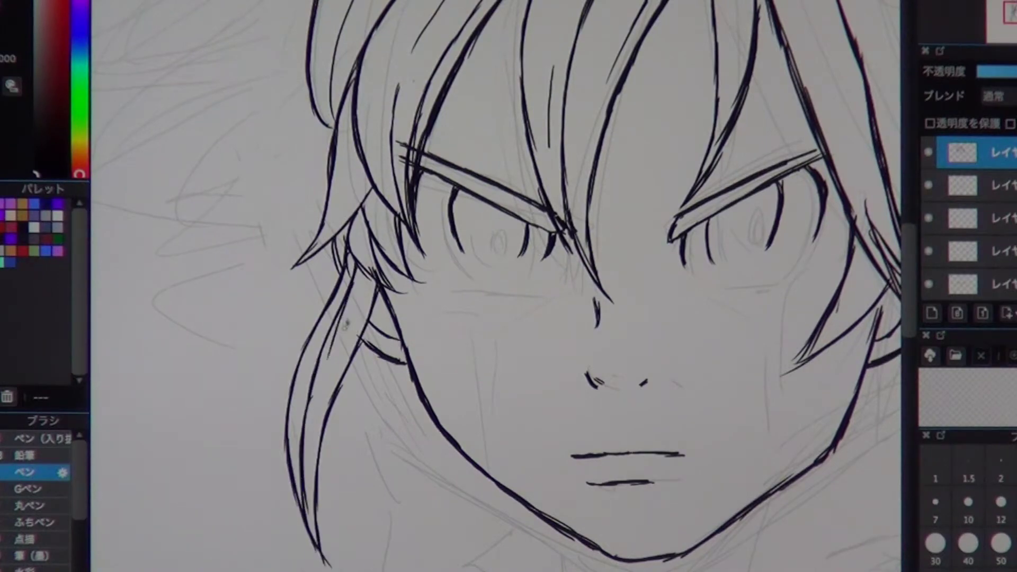
drag(477, 265, 498, 361)
drag(391, 269, 332, 375)
scroll(529, 265, up, 3)
drag(557, 424, 558, 400)
scroll(559, 398, down, 5)
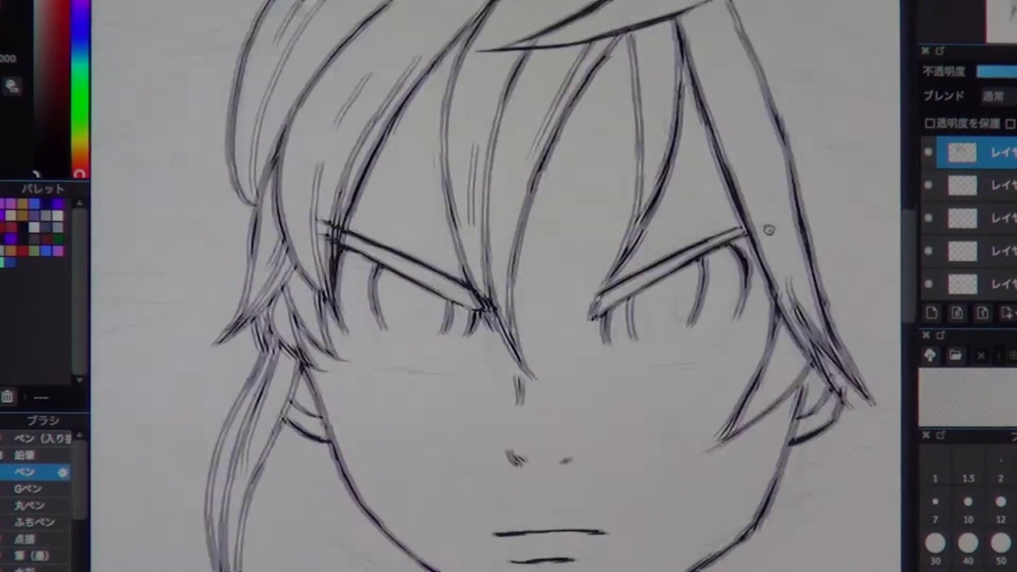
scroll(530, 286, up, 5)
drag(371, 6, 530, 320)
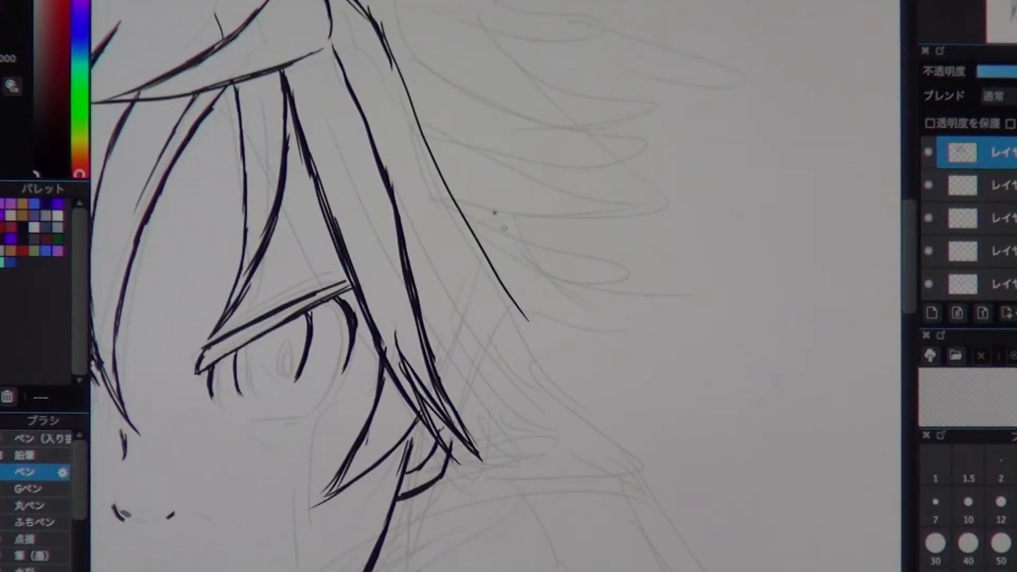
scroll(493, 286, down, 2)
drag(446, 2, 561, 363)
scroll(530, 286, up, 1)
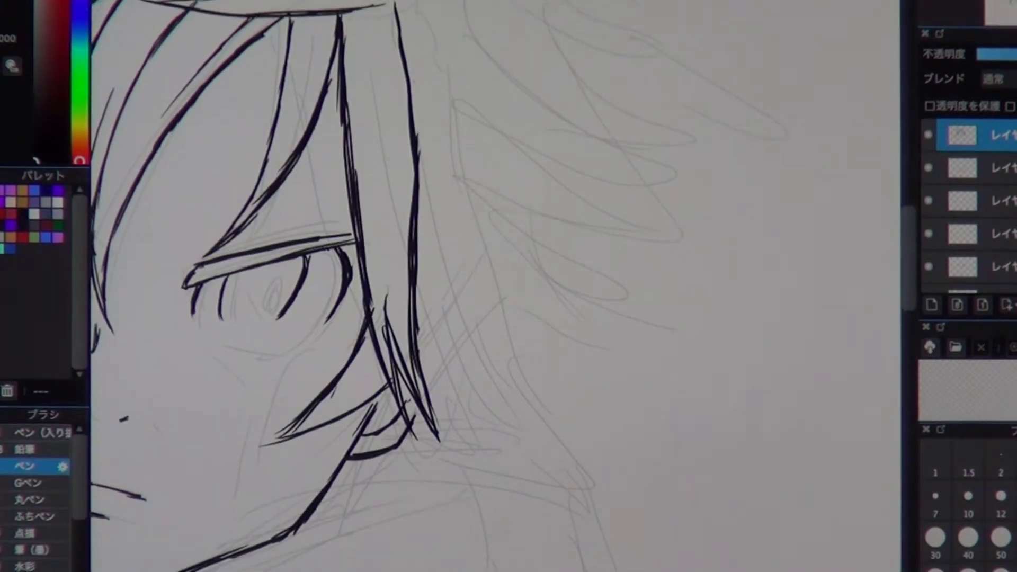
drag(443, 3, 541, 363)
Step: Ink the long outer edge, inner strands and pointed tips of the hair lock beside the right ear
drag(420, 239, 532, 454)
scroll(530, 286, up, 2)
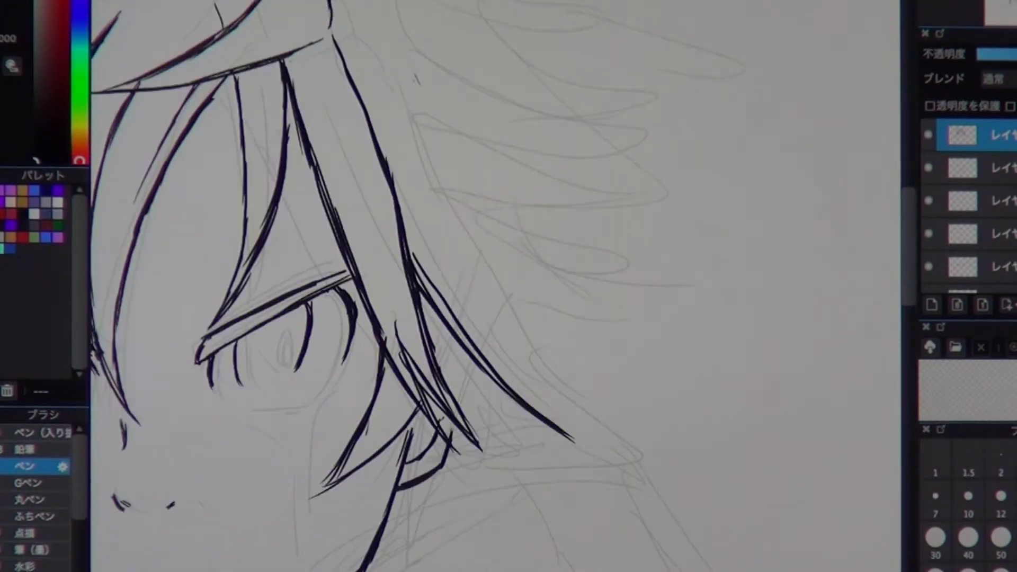
drag(485, 287, 591, 435)
scroll(530, 286, up, 2)
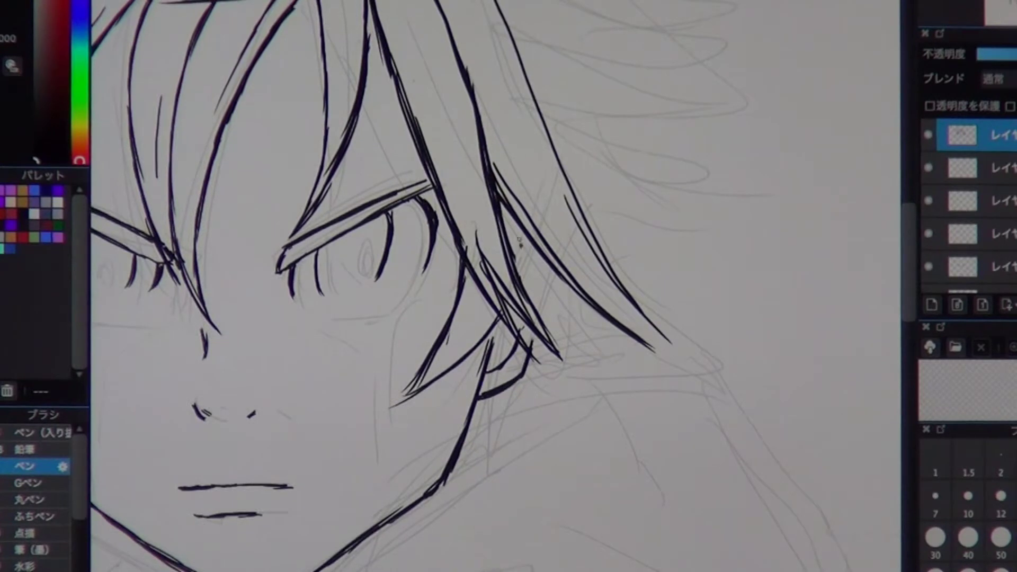
drag(517, 256, 671, 365)
scroll(530, 286, up, 3)
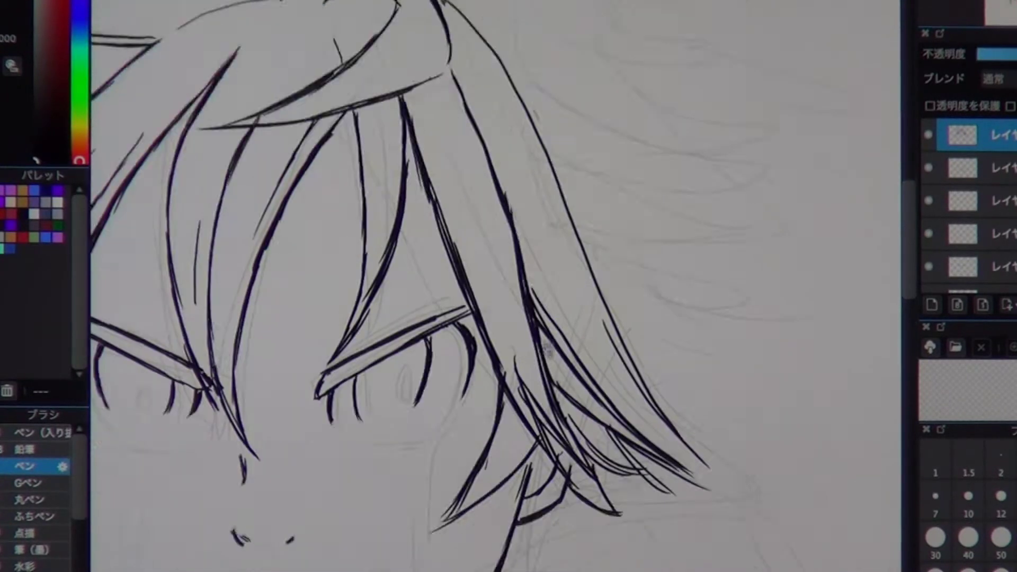
Step: Thicken the crown tuft with accent lines and ink a short strand sweeping right from its peak
drag(389, 297, 597, 255)
scroll(530, 286, right, 3)
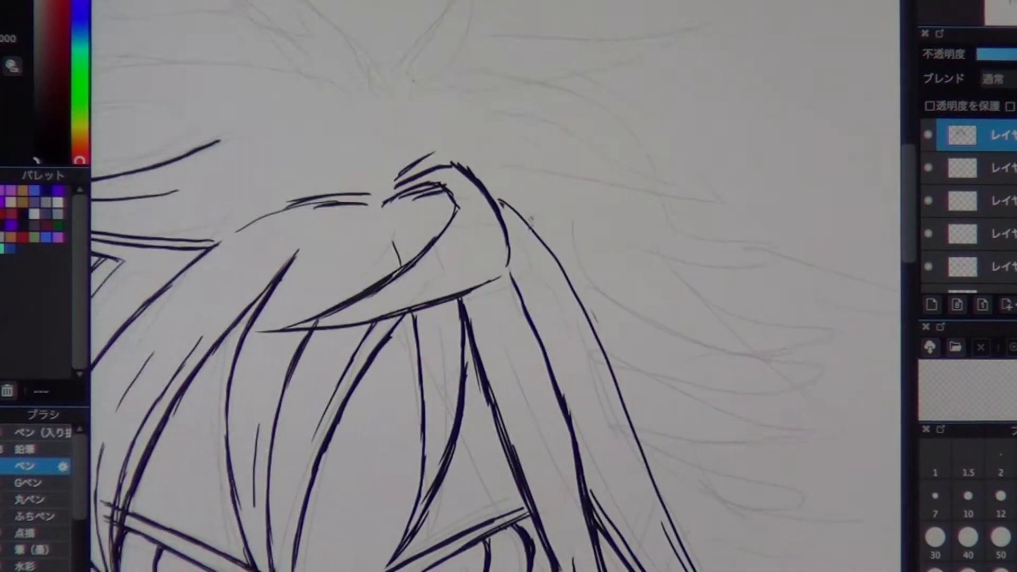
drag(408, 150, 479, 217)
scroll(495, 286, right, 2)
scroll(496, 286, down, 5)
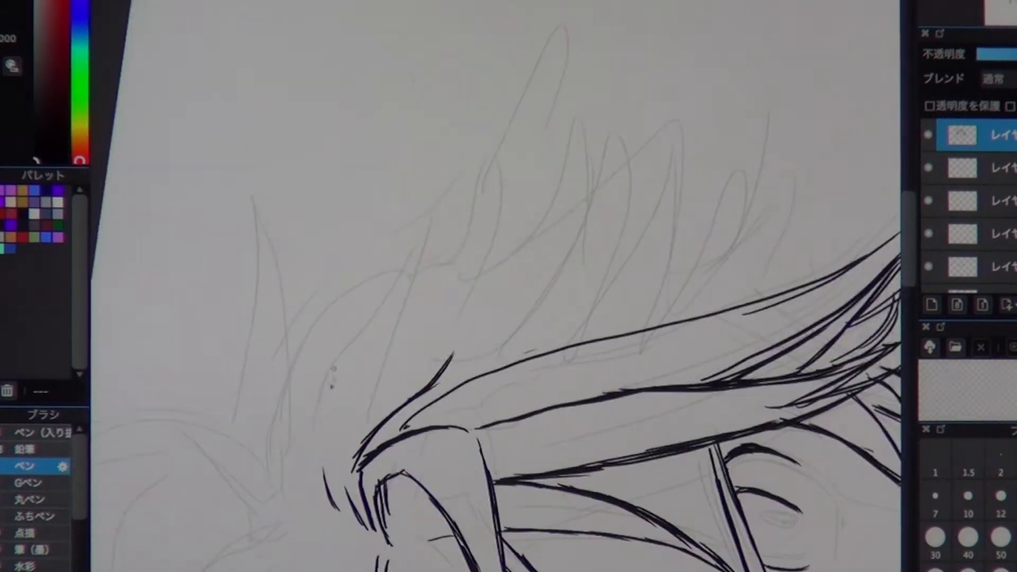
drag(324, 479, 437, 186)
drag(445, 137, 478, 382)
scroll(722, 136, up, 5)
scroll(475, 132, left, 1)
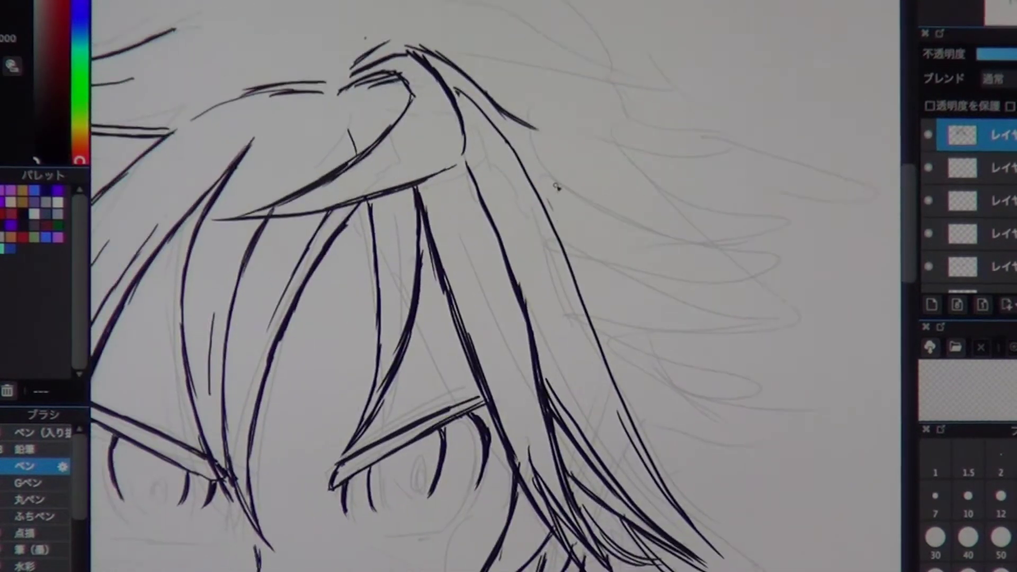
Step: Select the rough sketch layer, erase the right-side hair spikes and resketch them as larger sweeping points
drag(656, 153, 731, 381)
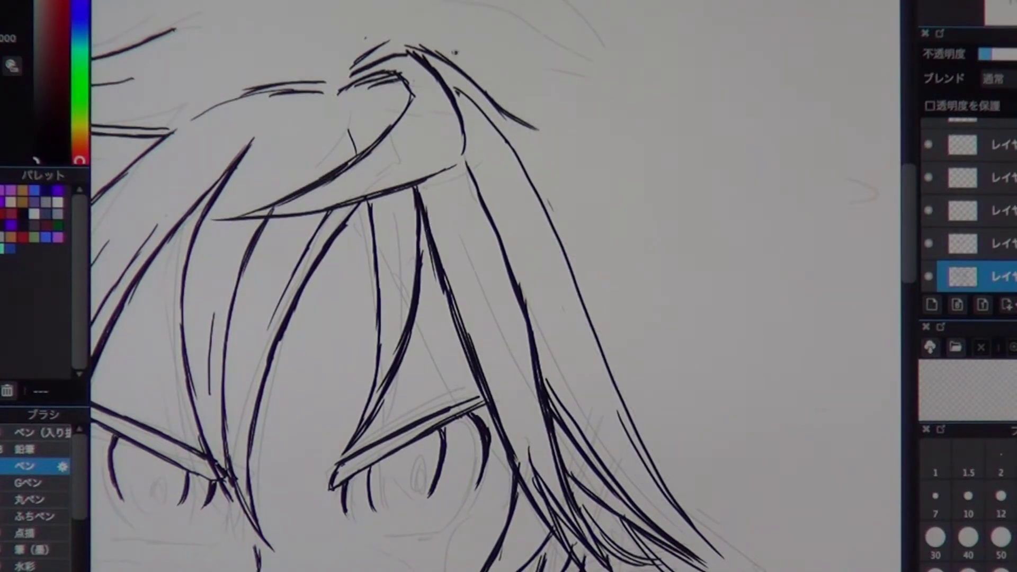
drag(599, 239, 851, 209)
scroll(670, 216, down, 2)
drag(588, 281, 811, 360)
drag(631, 191, 723, 348)
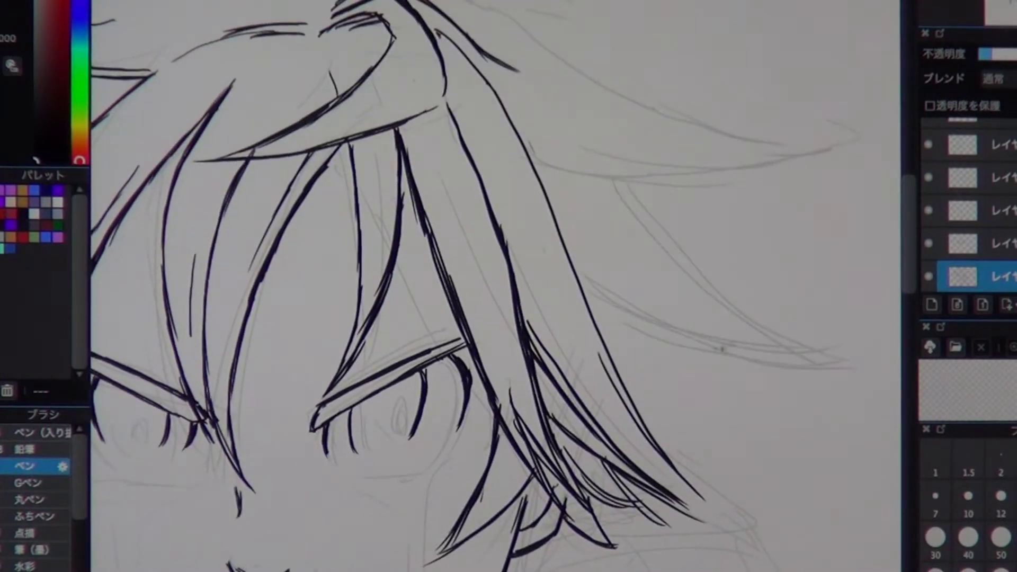
drag(620, 361, 731, 448)
Step: Erase the rough hair above the crown and resketch tall pointed spikes rising from the parting
scroll(731, 183, up, 5)
scroll(732, 183, left, 3)
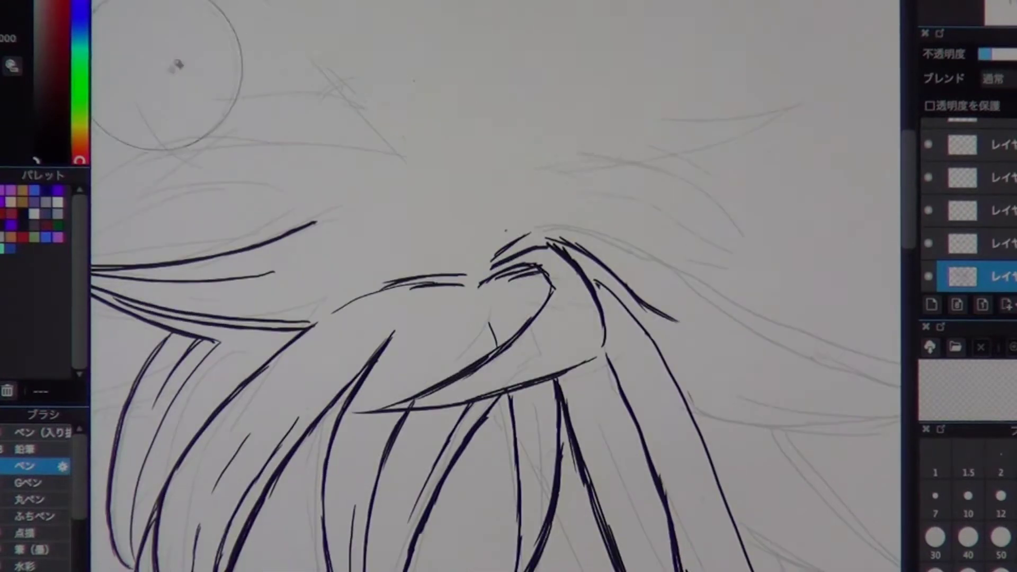
scroll(504, 148, down, 2)
scroll(503, 148, right, 3)
drag(419, 199, 318, 27)
scroll(318, 27, up, 3)
scroll(318, 27, left, 2)
drag(419, 228, 263, 20)
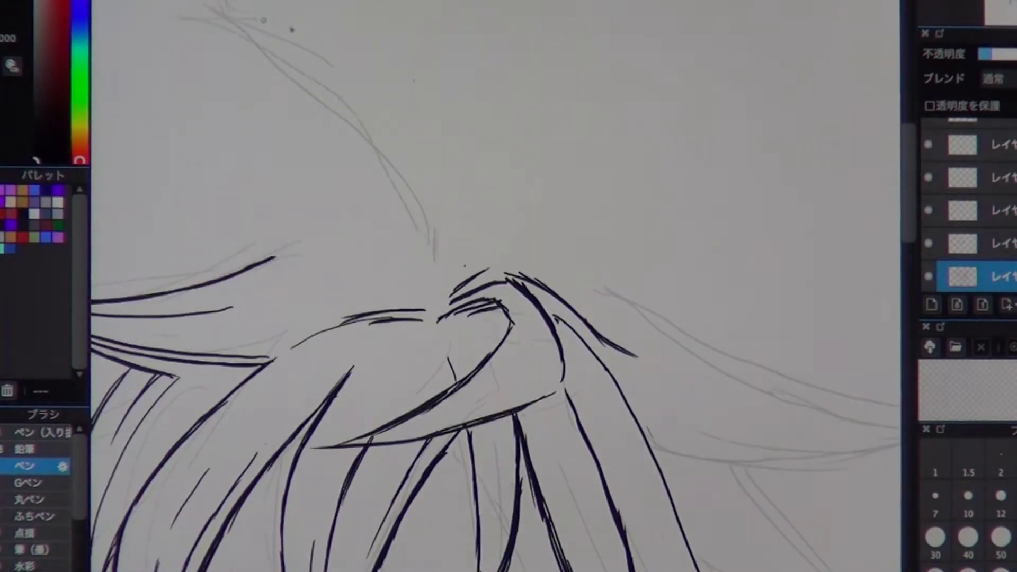
drag(461, 262, 449, 23)
drag(464, 265, 450, 24)
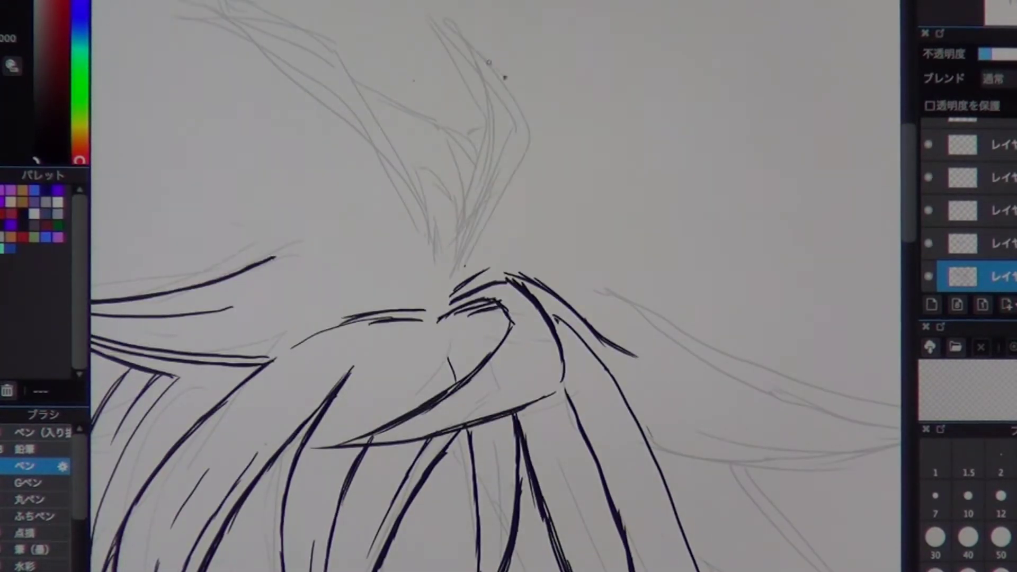
Step: Sketch the upper right hair spike and add small strand details to the spikes on the right side
scroll(504, 189, down, 3)
scroll(504, 189, right, 2)
drag(710, 228, 574, 108)
drag(816, 377, 741, 392)
drag(826, 392, 736, 406)
drag(848, 416, 795, 422)
drag(811, 441, 763, 449)
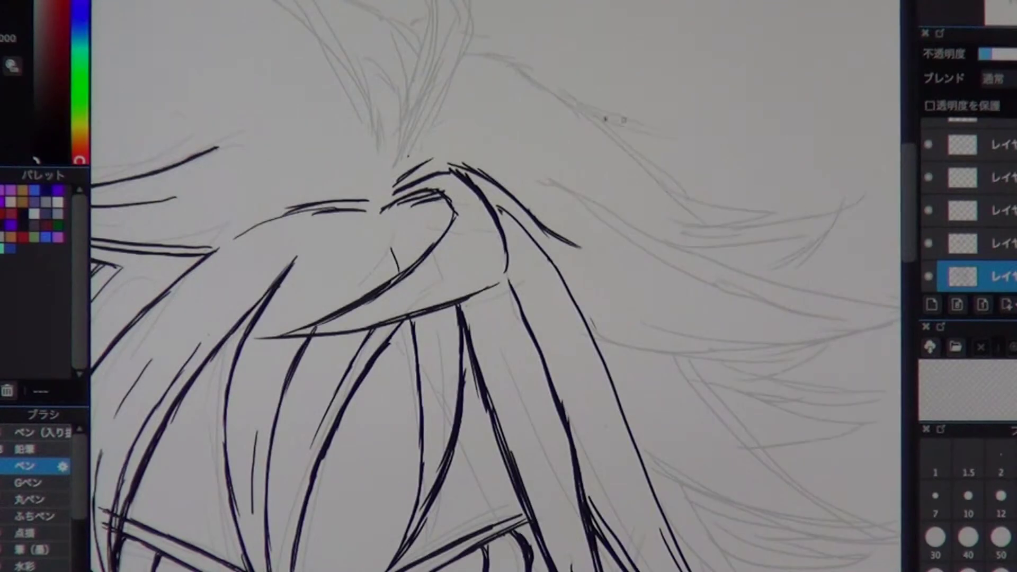
Step: Sketch the long upper-left hair spike on the rough layer, with sweeping strands flowing back toward the head
scroll(458, 93, up, 1)
scroll(457, 92, left, 4)
drag(389, 112, 493, 115)
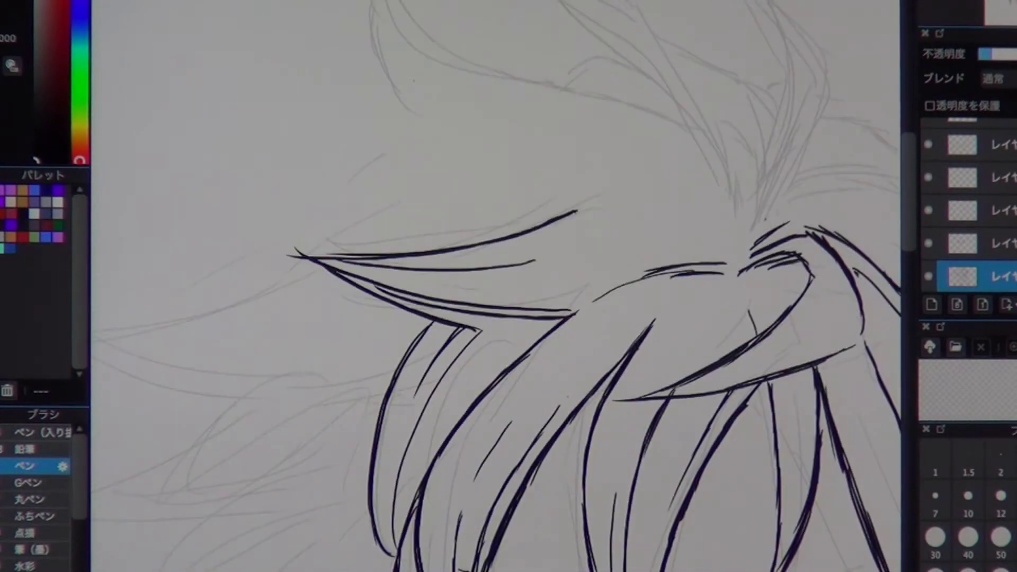
mouse_move(369, 164)
mouse_down()
mouse_move(284, 223)
mouse_move(477, 324)
mouse_move(467, 191)
mouse_up()
drag(293, 185, 448, 213)
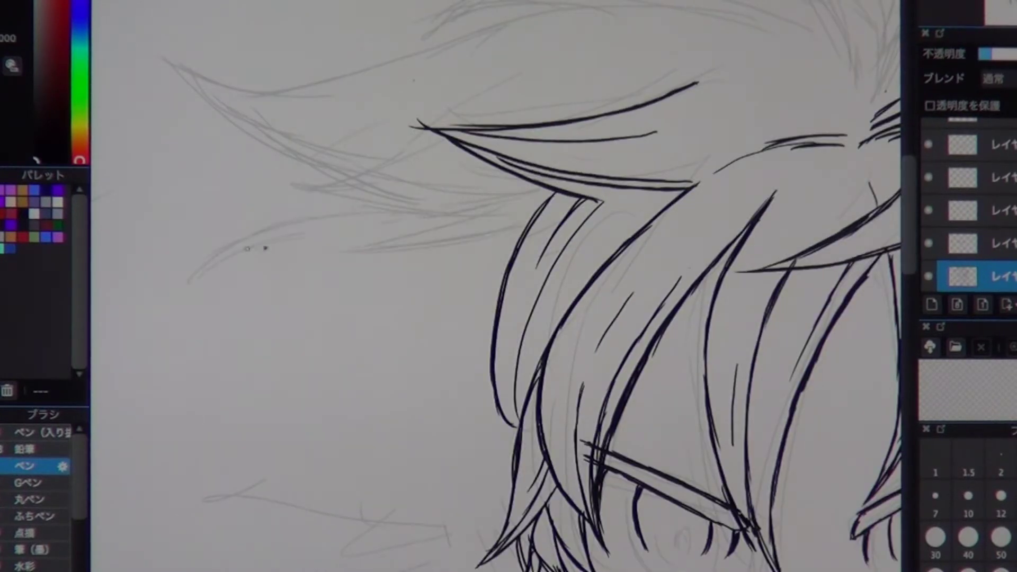
Step: Sketch a row of smaller pointed hair spikes down the left side of the head toward the ear
drag(305, 236, 430, 259)
mouse_move(297, 313)
mouse_down()
mouse_move(493, 321)
mouse_move(501, 487)
mouse_up()
drag(468, 357, 453, 490)
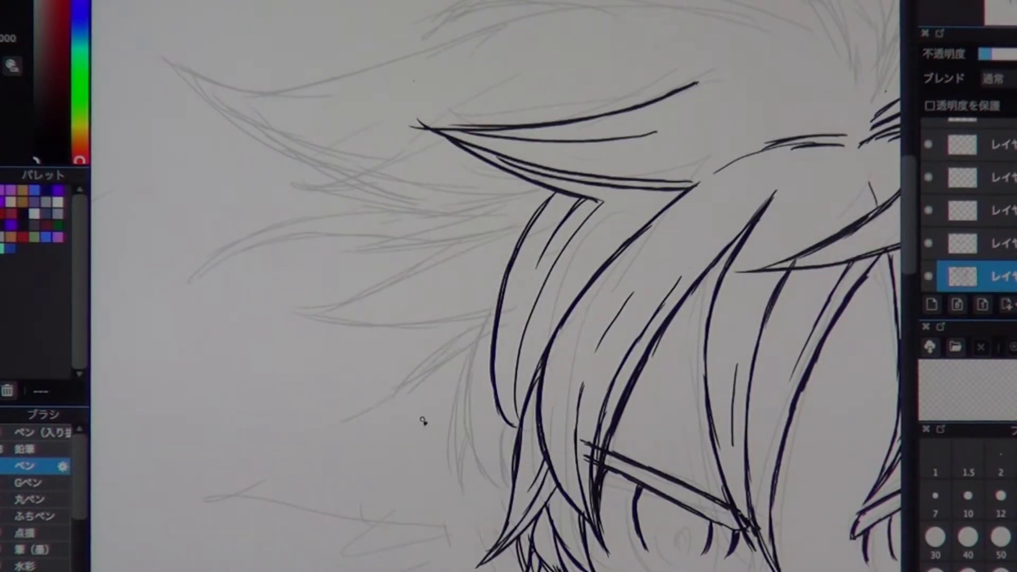
scroll(424, 421, down, 3)
scroll(416, 420, up, 3)
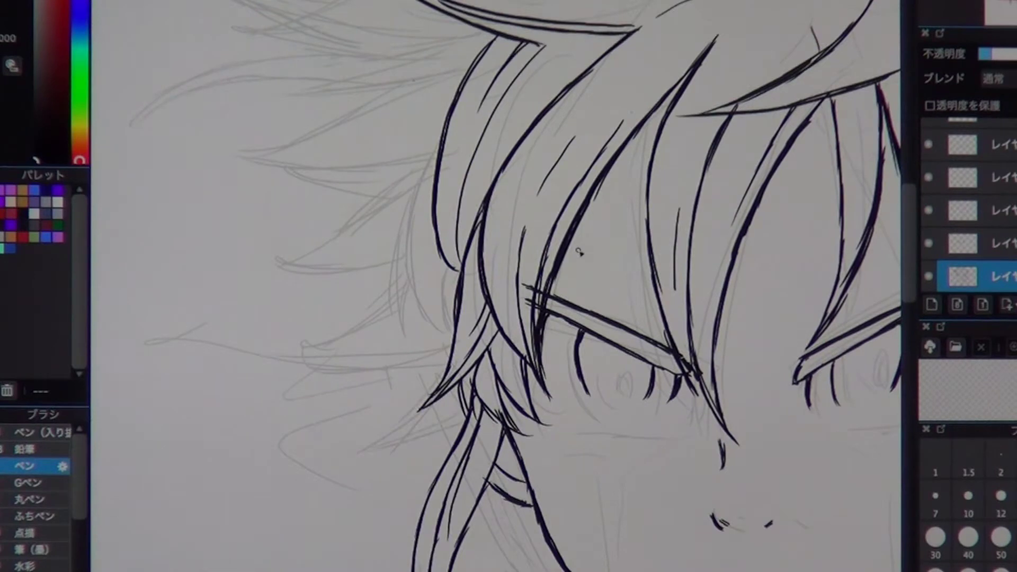
scroll(284, 182, down, 5)
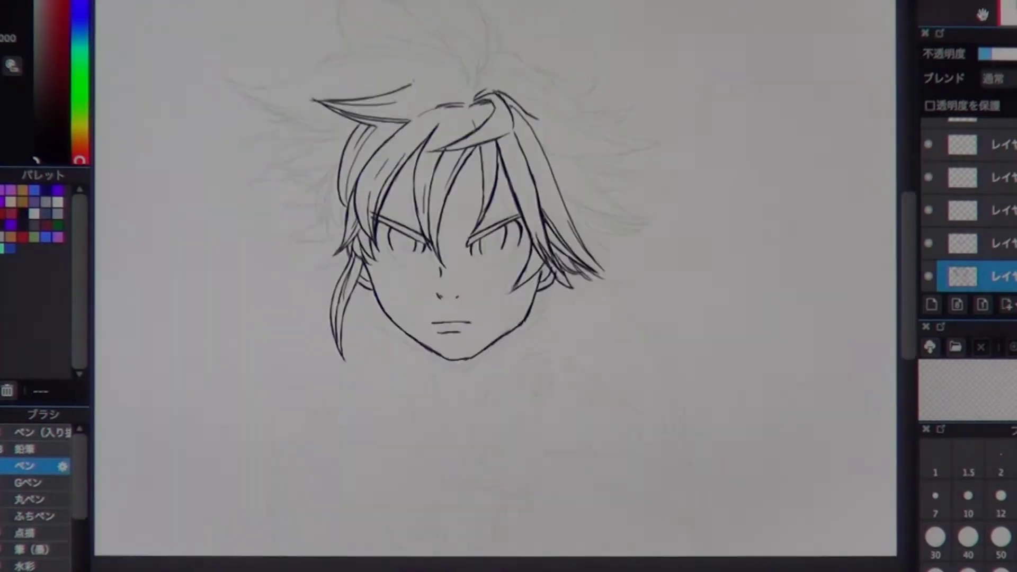
scroll(804, 483, up, 5)
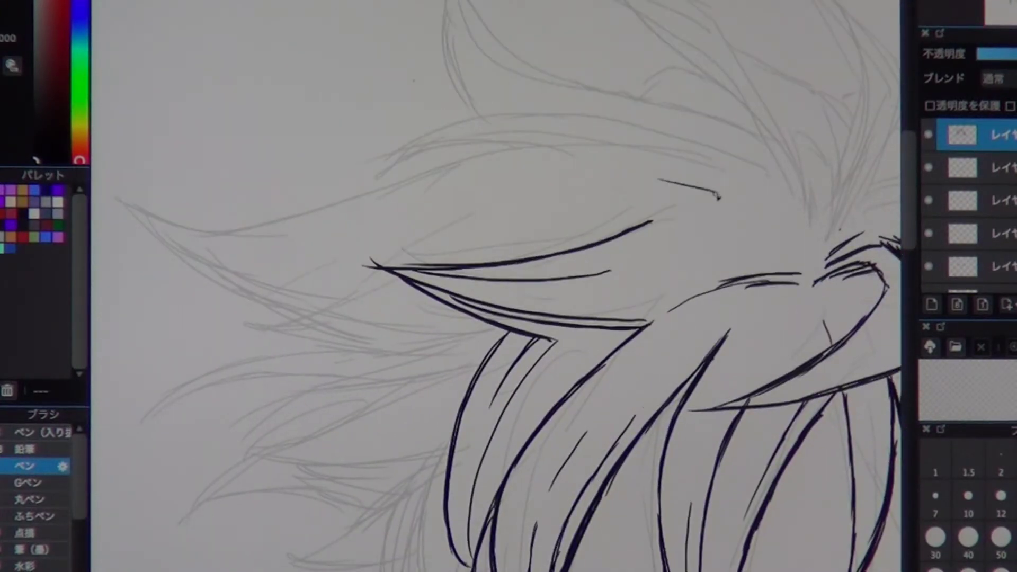
Step: Ink the long curved upper edge of the upper-left hair spike and tidy the rough sketch around the spikes below it
drag(694, 183, 506, 172)
drag(506, 172, 371, 209)
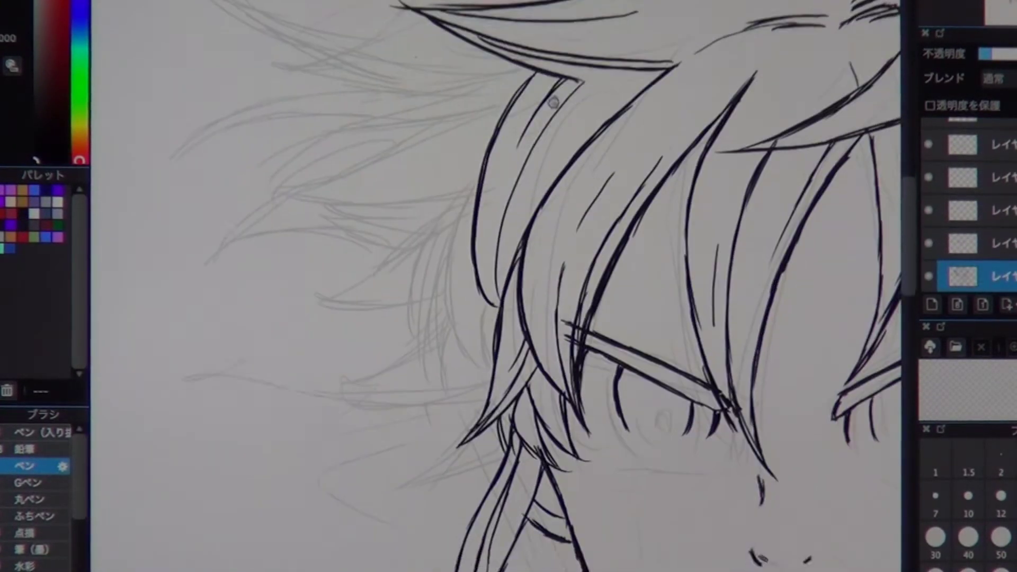
scroll(554, 103, down, 3)
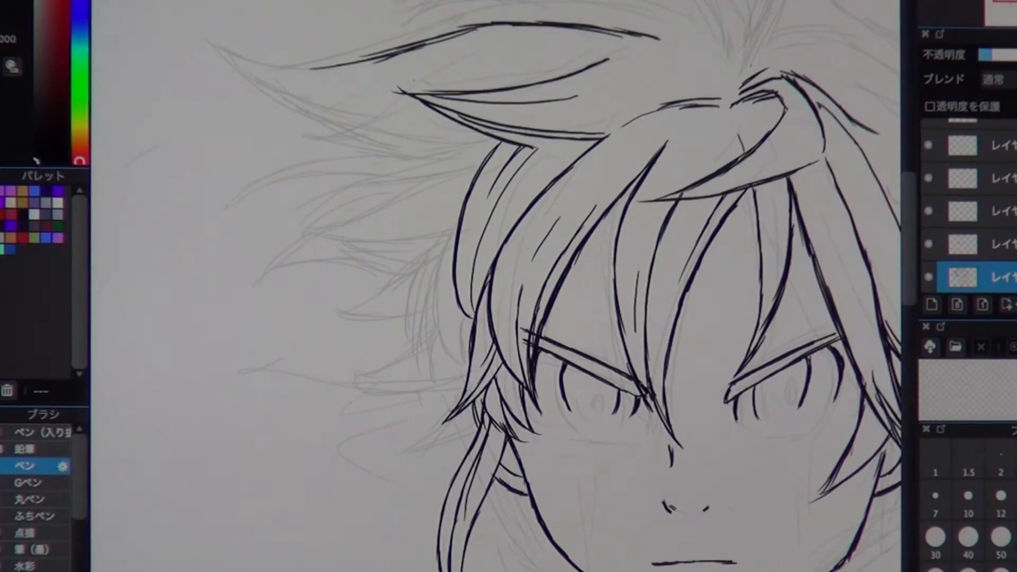
drag(630, 24, 446, 570)
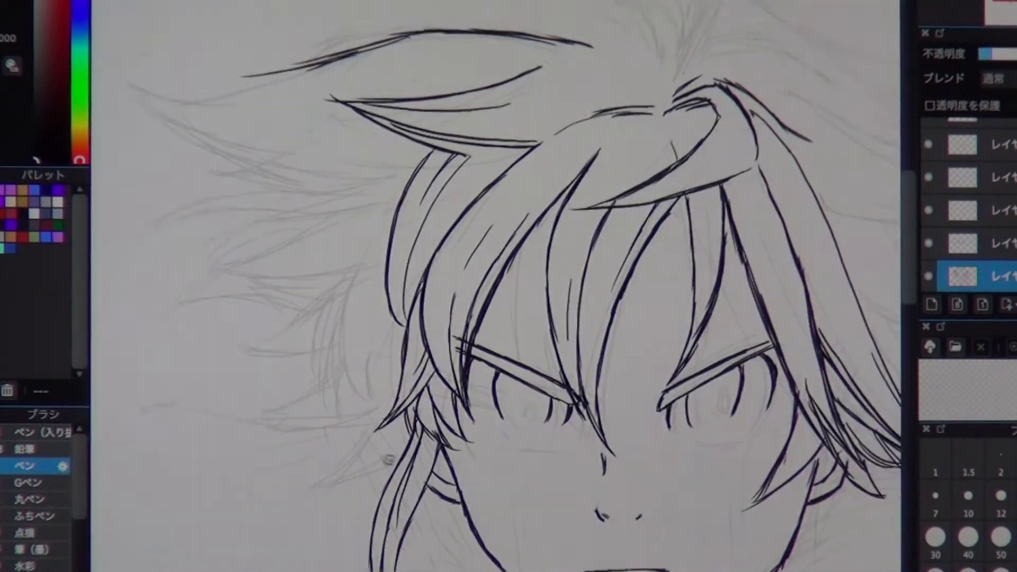
mouse_move(590, 43)
mouse_down()
mouse_move(431, 44)
mouse_move(122, 74)
mouse_up()
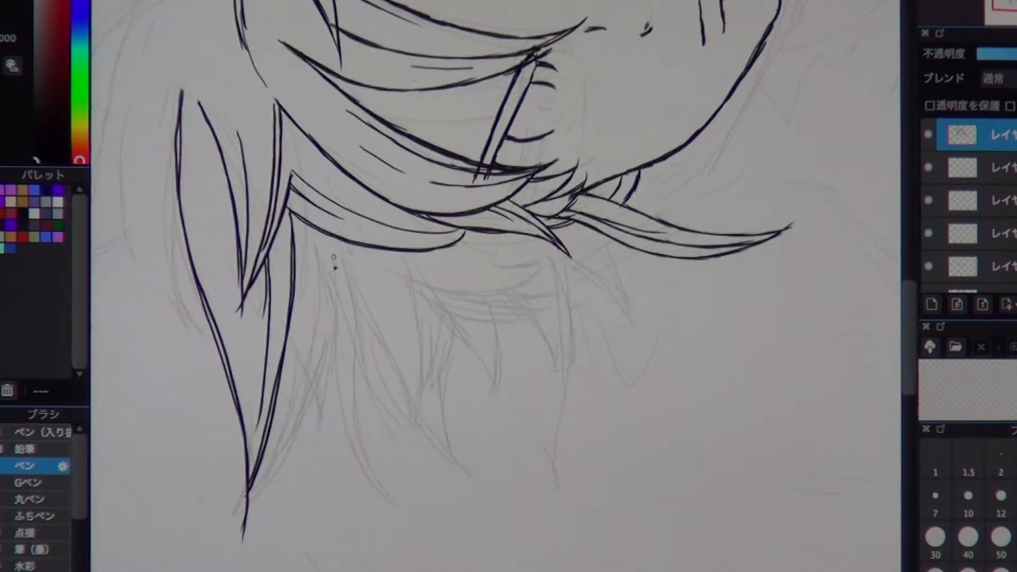
Step: Ink the row of pointed spikes below the large upper-left spike, including their inner strands, following the rough sketch
drag(291, 218, 381, 489)
drag(350, 273, 377, 485)
drag(311, 257, 290, 452)
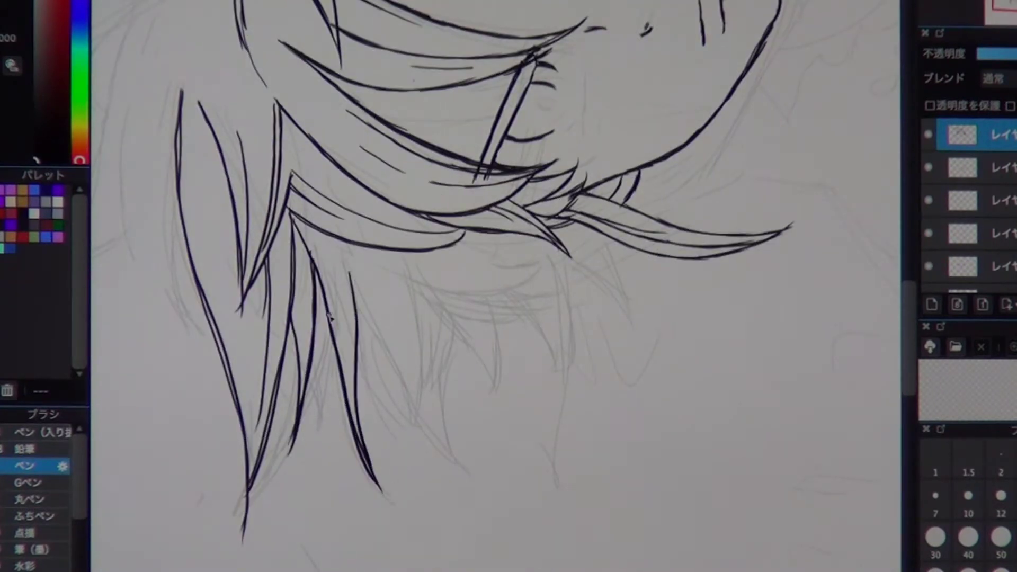
drag(317, 294, 300, 511)
drag(324, 235, 421, 445)
drag(418, 279, 401, 440)
drag(345, 235, 422, 378)
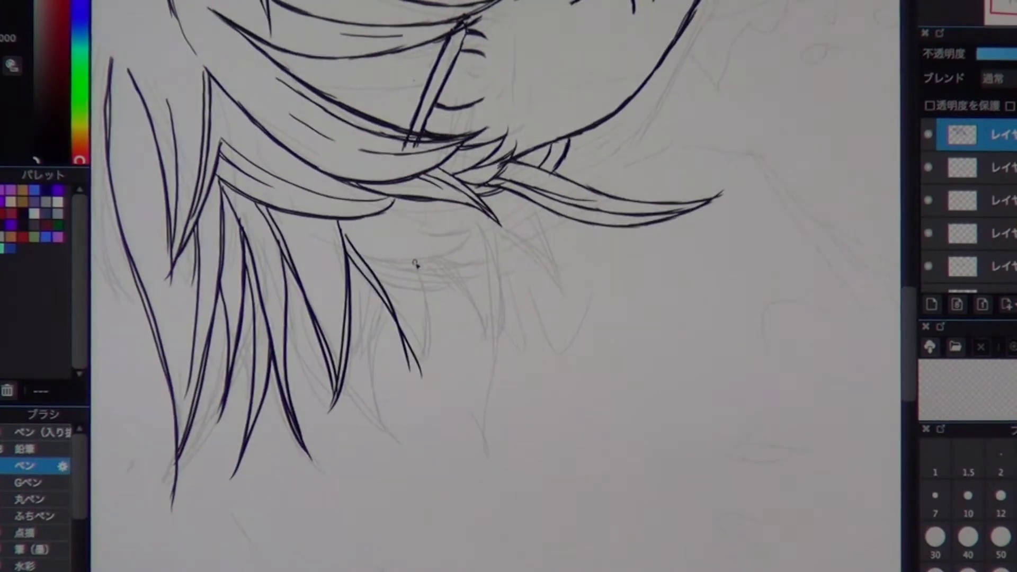
drag(414, 261, 424, 395)
drag(300, 303, 389, 465)
drag(365, 286, 389, 468)
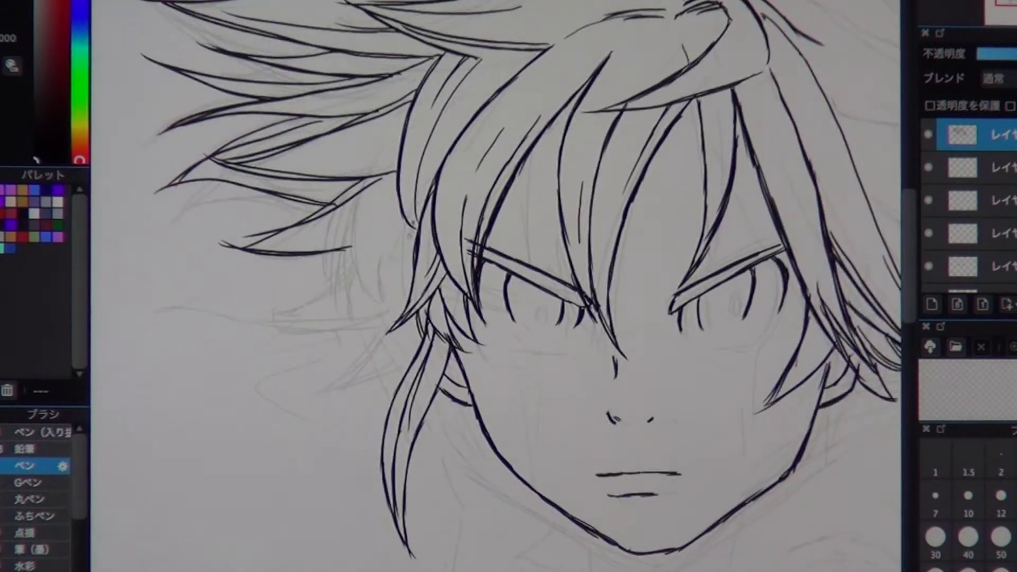
Step: Ink the lowest left hair spikes beside the ear and the curved strands joining them to the bangs
drag(394, 175, 359, 318)
drag(396, 182, 365, 341)
drag(418, 233, 289, 325)
mouse_move(404, 310)
mouse_down()
mouse_move(283, 327)
mouse_move(341, 386)
mouse_up()
drag(399, 363, 340, 386)
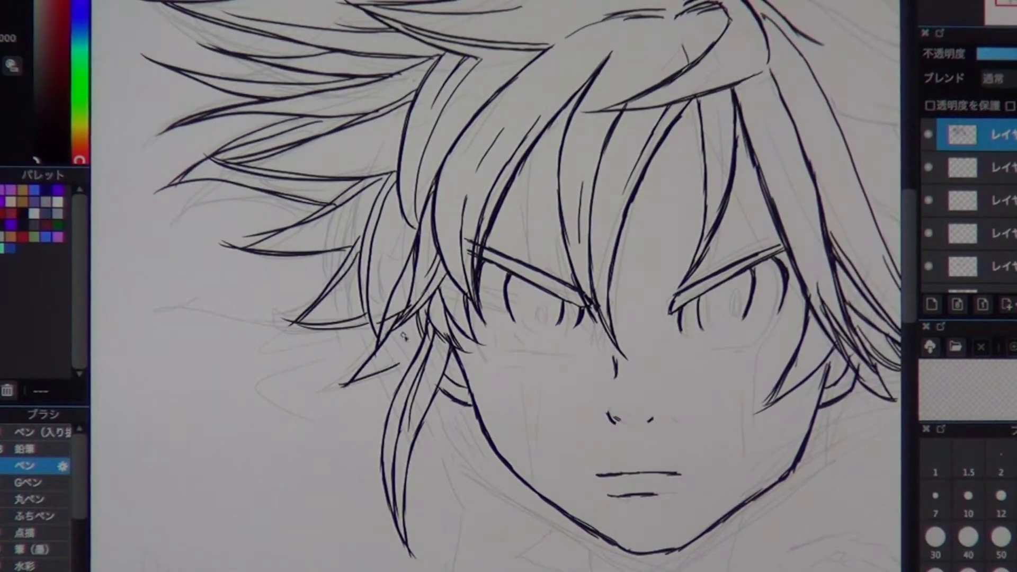
key(ctrl+Down)
drag(479, 462, 433, 480)
key(ctrl+Up)
Step: Rework the upper-left spike's inking by running its upper edge back to the parting and adding pointed inner strands
mouse_move(652, 77)
mouse_down()
mouse_move(551, 263)
mouse_move(542, 318)
mouse_up()
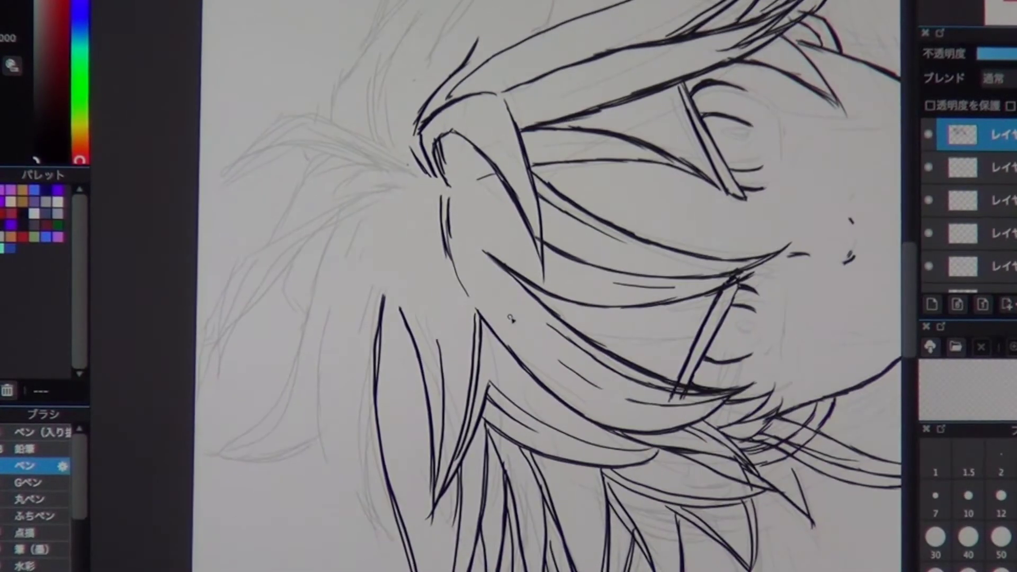
key(ctrl+z)
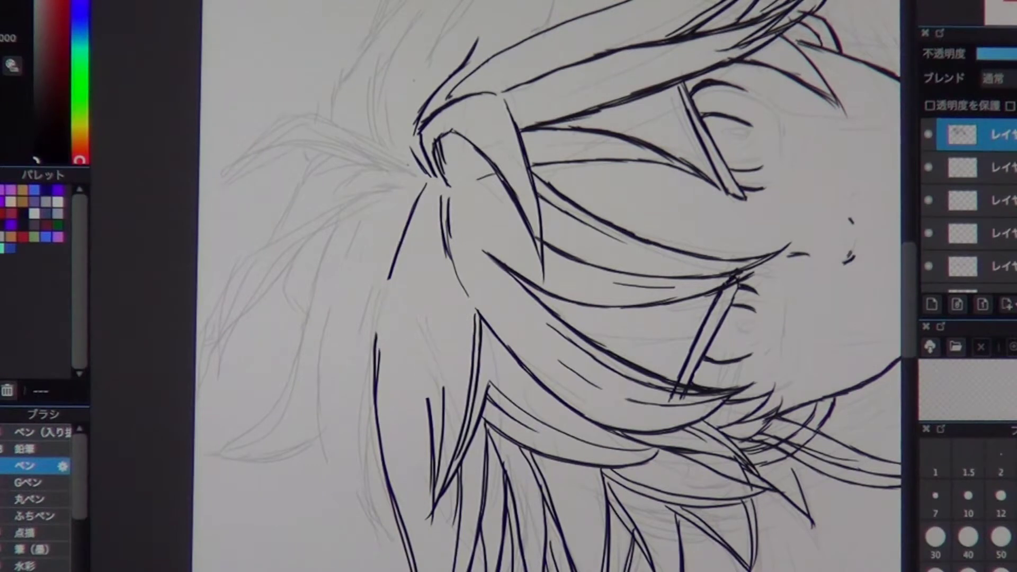
drag(415, 264, 428, 397)
drag(418, 342, 410, 469)
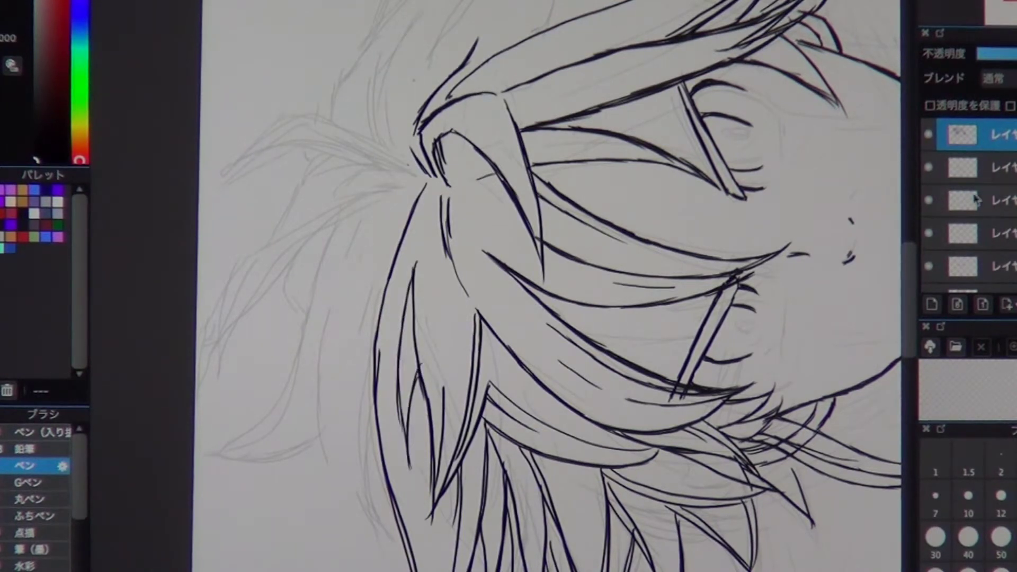
Step: Ink the upper outline of the tall spike left of the parting and add long strands inside it
drag(407, 189, 213, 436)
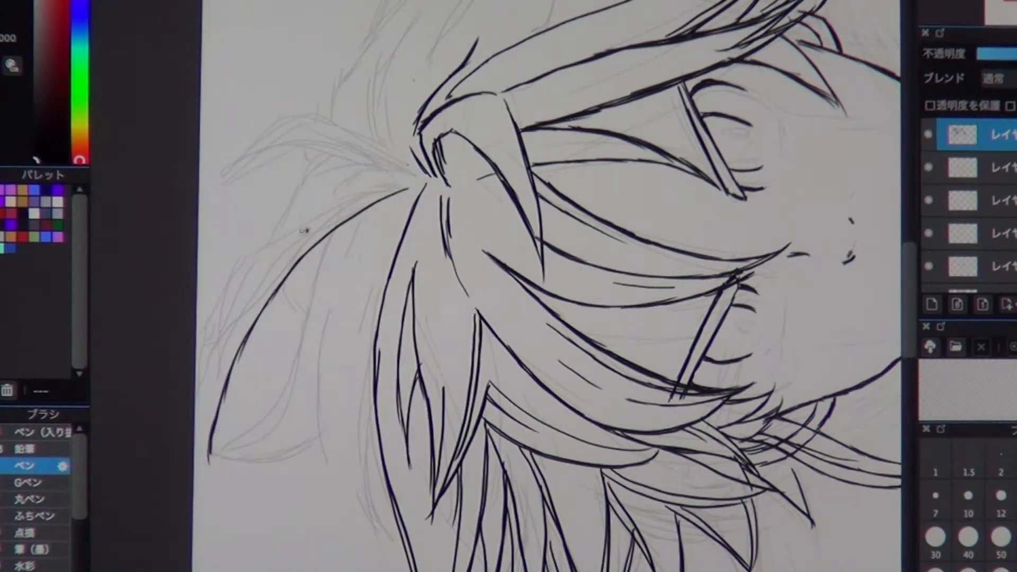
drag(428, 170, 234, 273)
drag(375, 307, 393, 282)
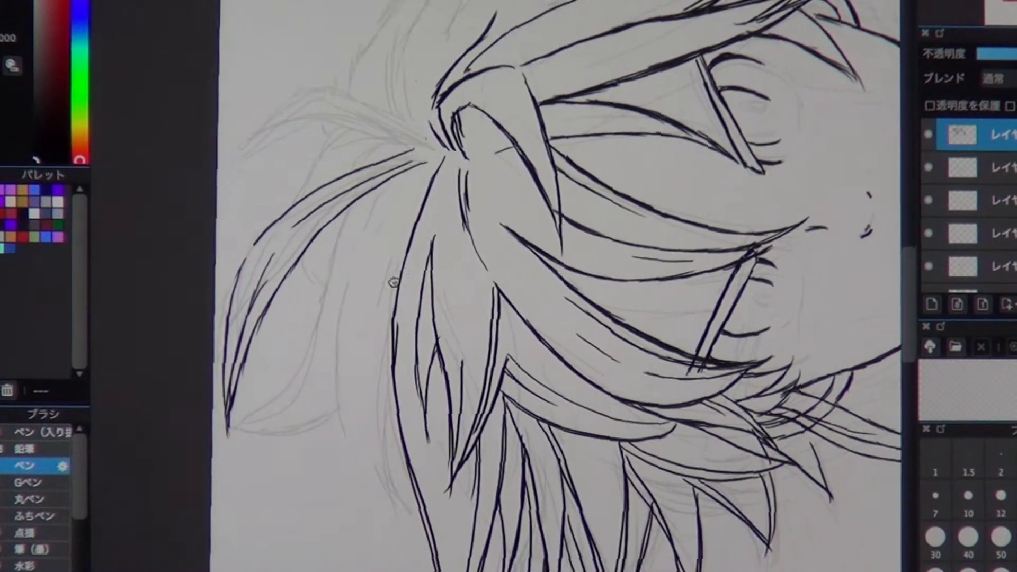
Step: Ink the curved strand between the tall crown spike and the upper-left spike, redoing its end to meet the spike below
drag(415, 167, 350, 387)
drag(354, 289, 365, 450)
drag(390, 323, 371, 468)
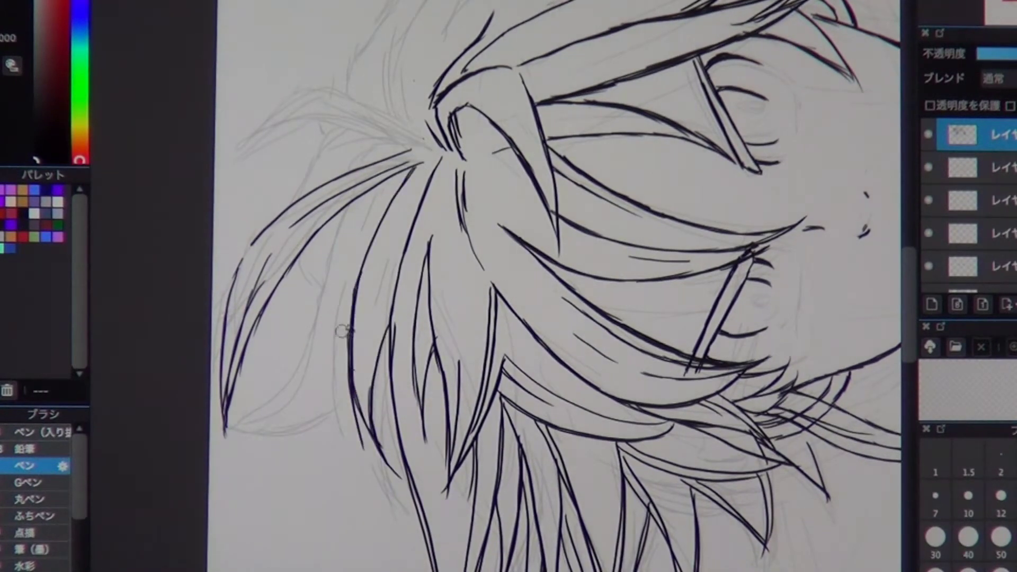
key(ctrl+z)
key(ctrl+z)
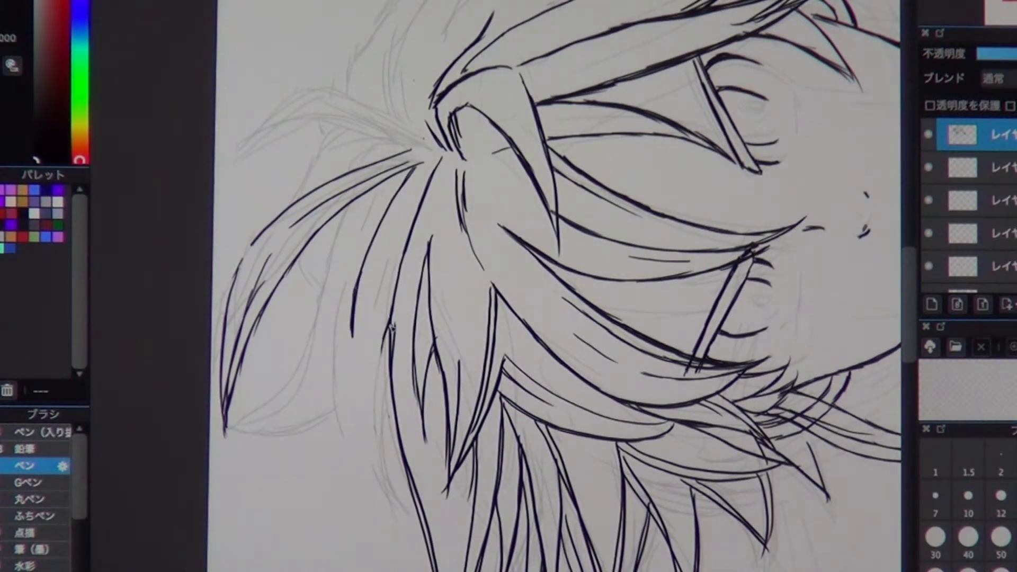
drag(391, 327, 379, 356)
drag(353, 318, 397, 424)
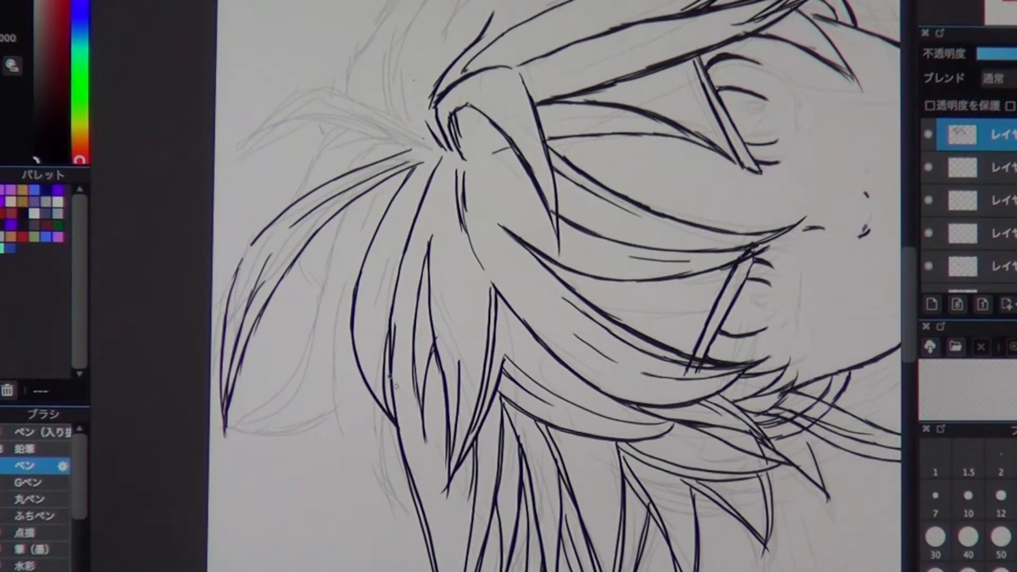
Step: Ink the lower edge of the tall crown spike and the outline closing its gap with the strand beneath
mouse_move(415, 182)
mouse_down()
mouse_move(456, 166)
mouse_move(387, 222)
mouse_move(395, 371)
mouse_move(380, 510)
mouse_up()
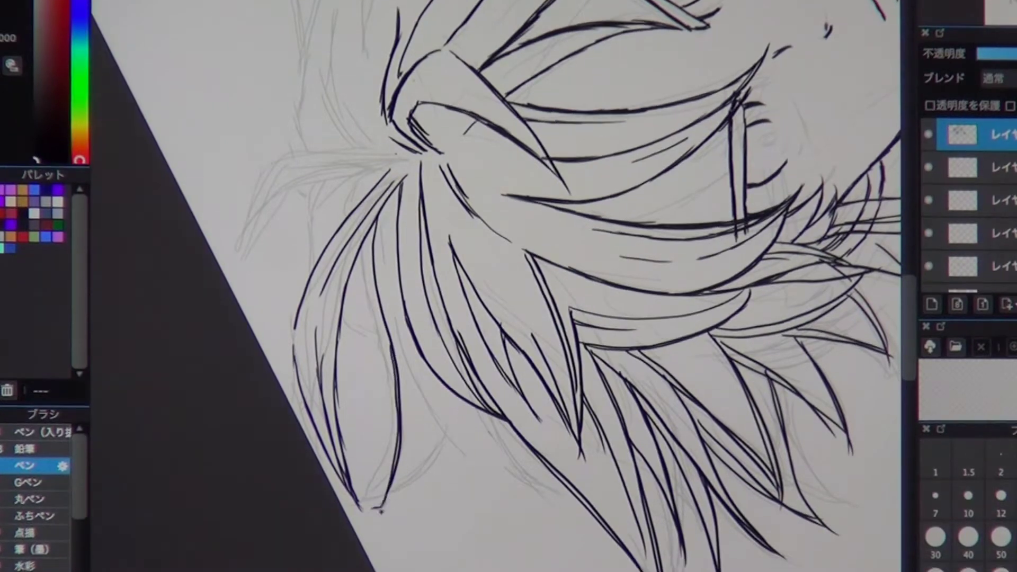
drag(459, 401, 387, 501)
mouse_move(416, 289)
mouse_down()
mouse_move(390, 501)
mouse_move(392, 480)
mouse_up()
key(ctrl+z)
mouse_move(443, 380)
mouse_down()
mouse_move(317, 236)
mouse_move(165, 210)
mouse_up()
drag(555, 339, 398, 281)
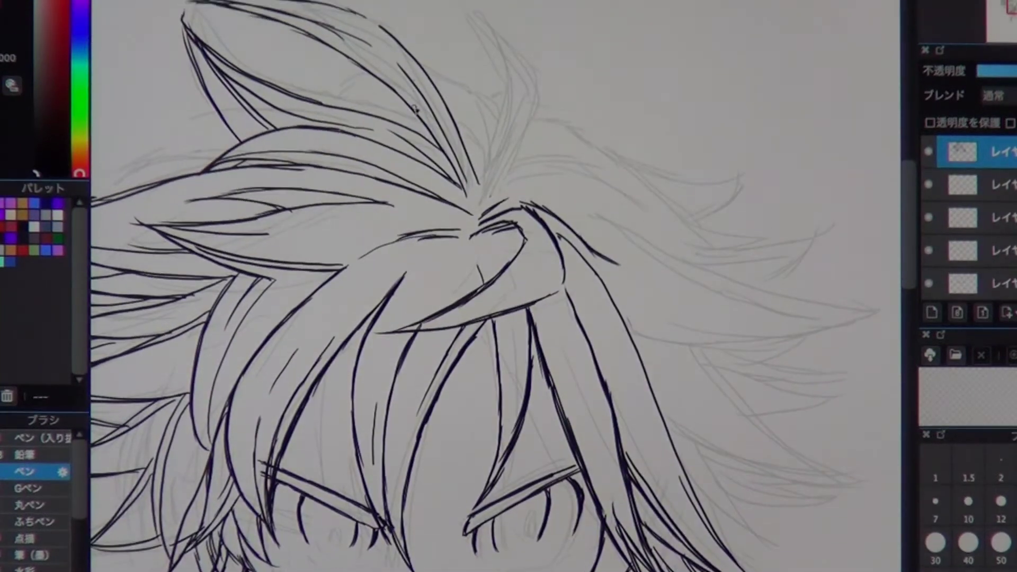
Step: Ink the narrow bent spike rising right of the parting and add short strands in the gap beside it
drag(523, 293, 479, 274)
drag(446, 1, 496, 105)
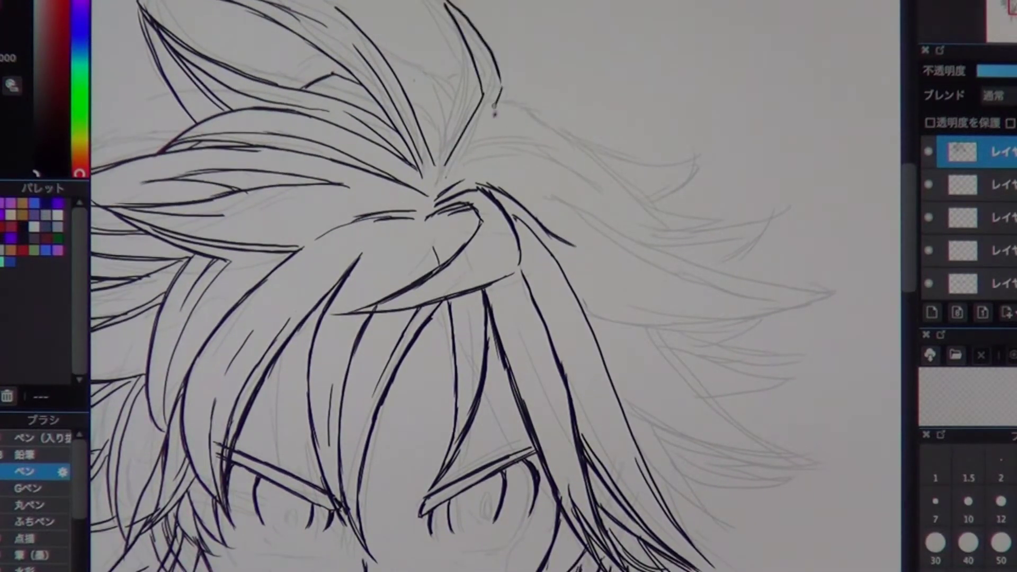
drag(413, 132, 440, 85)
drag(477, 265, 462, 277)
drag(443, 82, 431, 159)
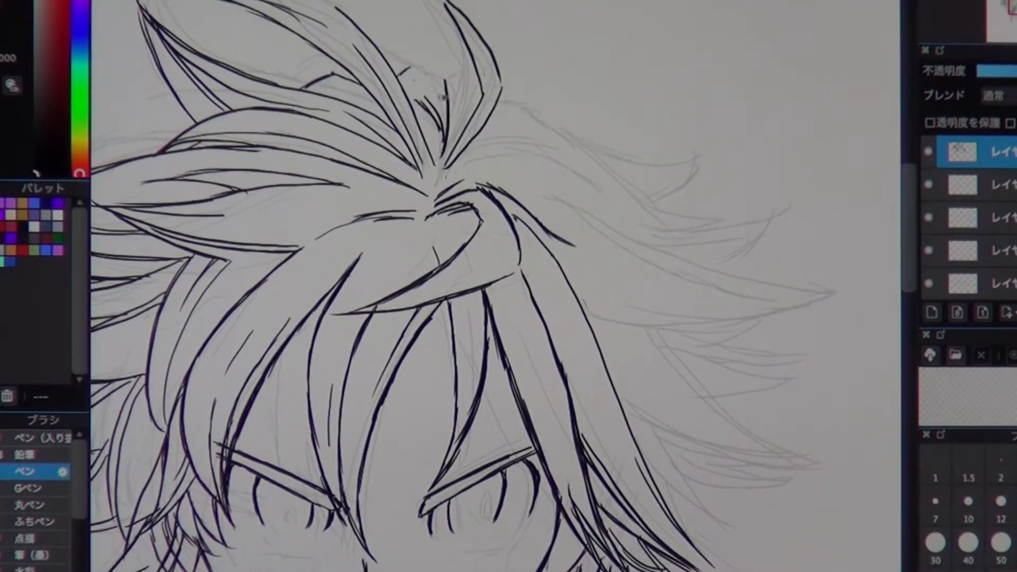
Step: Ink both edges of the largest right-side hair spike from the crown tuft out to its tip and back
drag(440, 234, 273, 240)
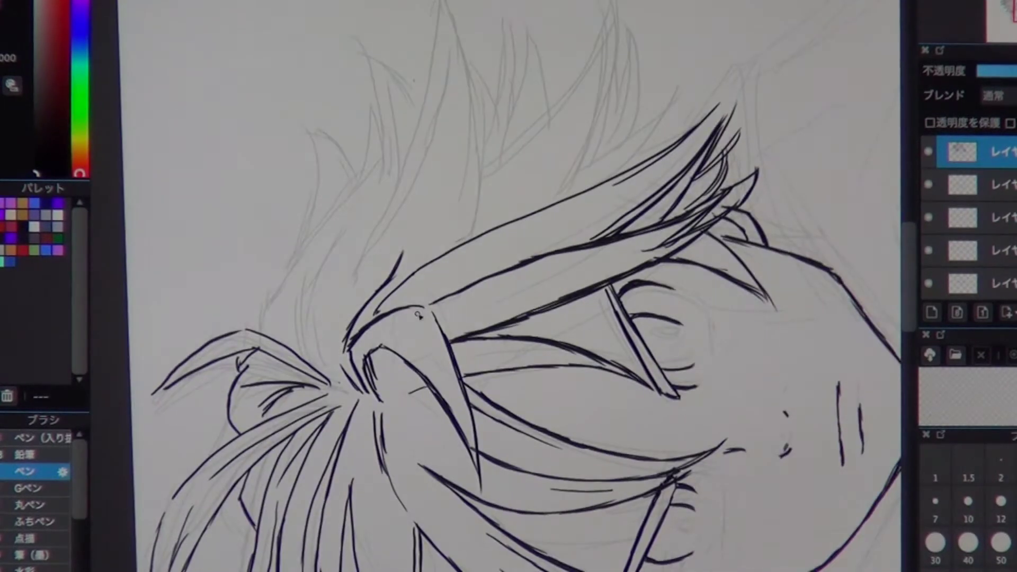
mouse_move(347, 307)
mouse_down()
mouse_move(446, 2)
mouse_move(469, 104)
mouse_up()
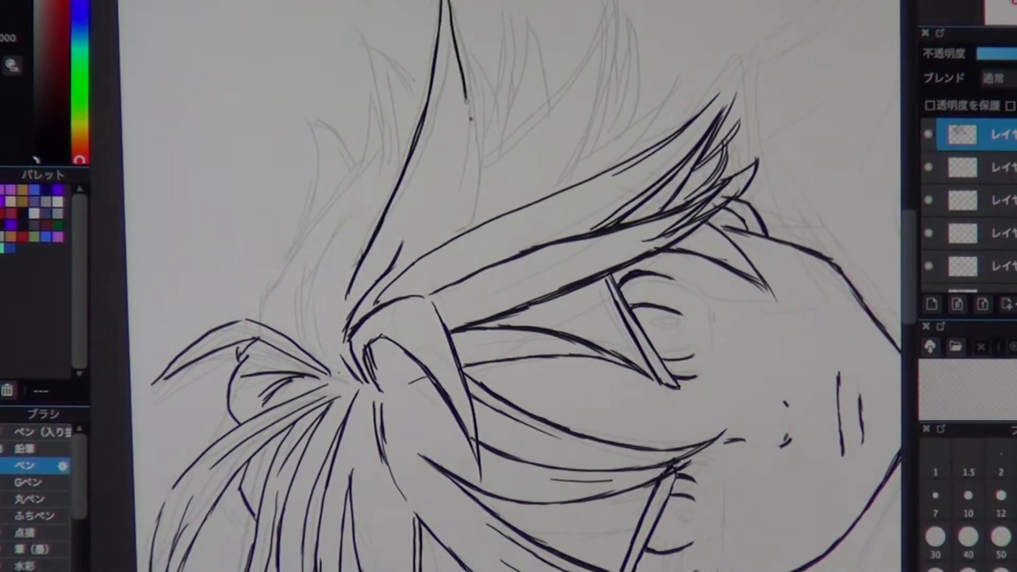
drag(477, 141, 463, 225)
mouse_move(461, 61)
mouse_down()
mouse_move(446, 209)
mouse_move(524, 77)
mouse_up()
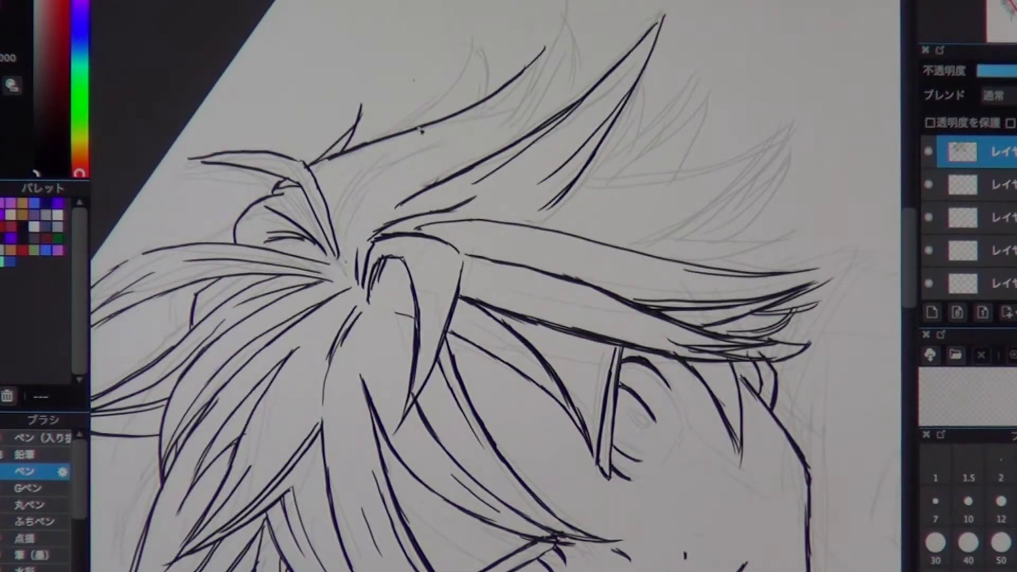
Step: Ink the small curved points along the upper edge of the hair on the right side of the crown
mouse_move(421, 131)
mouse_down()
mouse_move(424, 121)
mouse_move(736, 226)
mouse_move(400, 148)
mouse_move(373, 169)
mouse_up()
drag(471, 21, 439, 109)
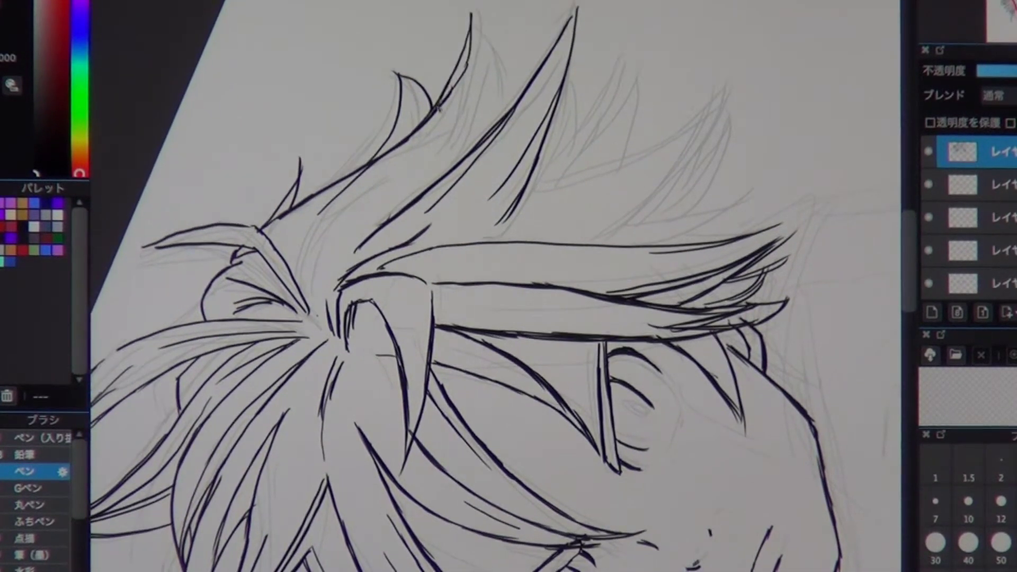
drag(494, 23, 464, 76)
Step: Undo the latest right-side strands and re-ink the lower edge of the upper right spike and the large spike's upper edge
drag(598, 21, 613, 317)
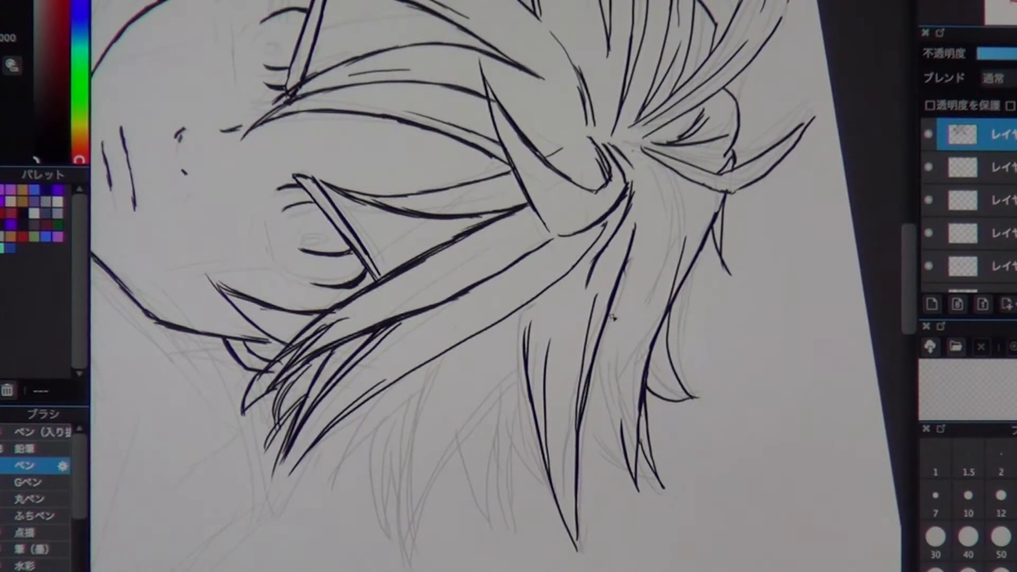
key(ctrl+z)
key(ctrl+z)
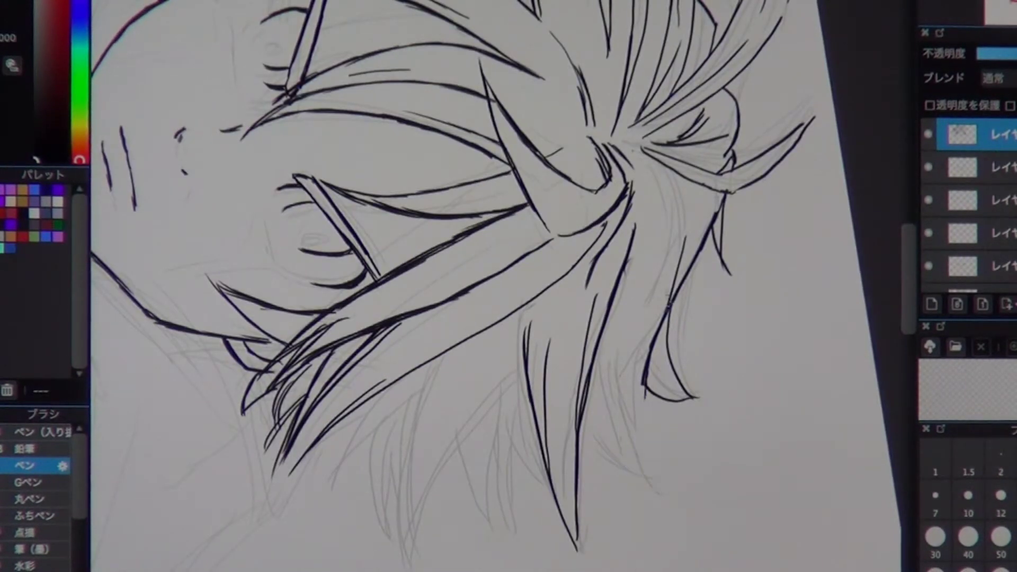
drag(619, 275, 687, 462)
key(ctrl+z)
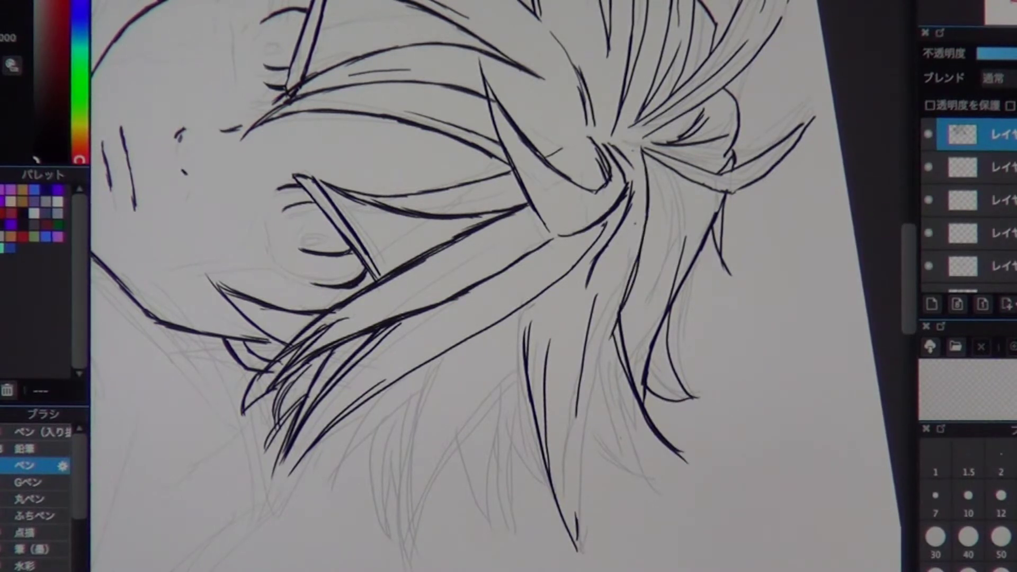
drag(610, 334, 575, 567)
key(ctrl+0)
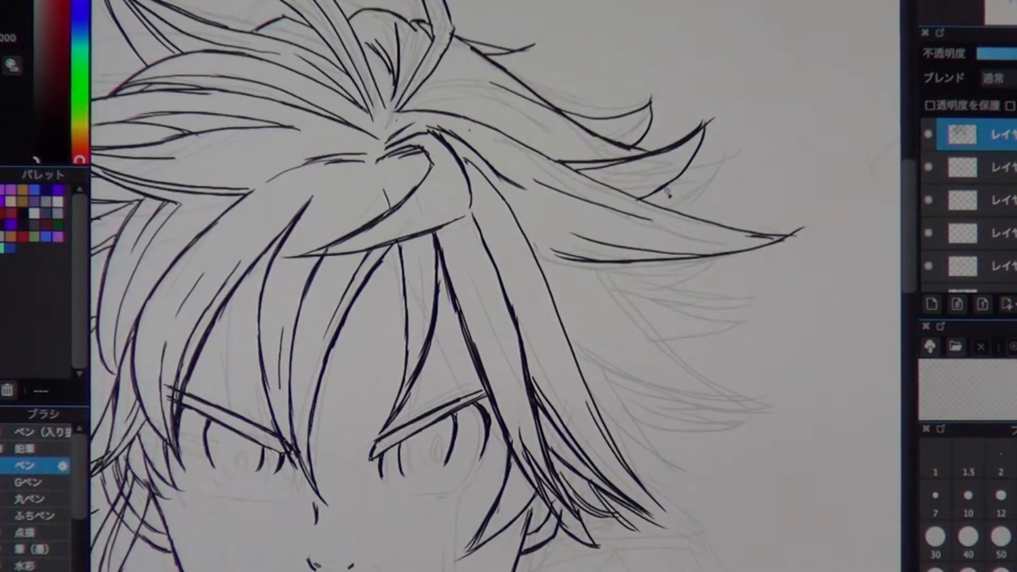
scroll(700, 165, down, 5)
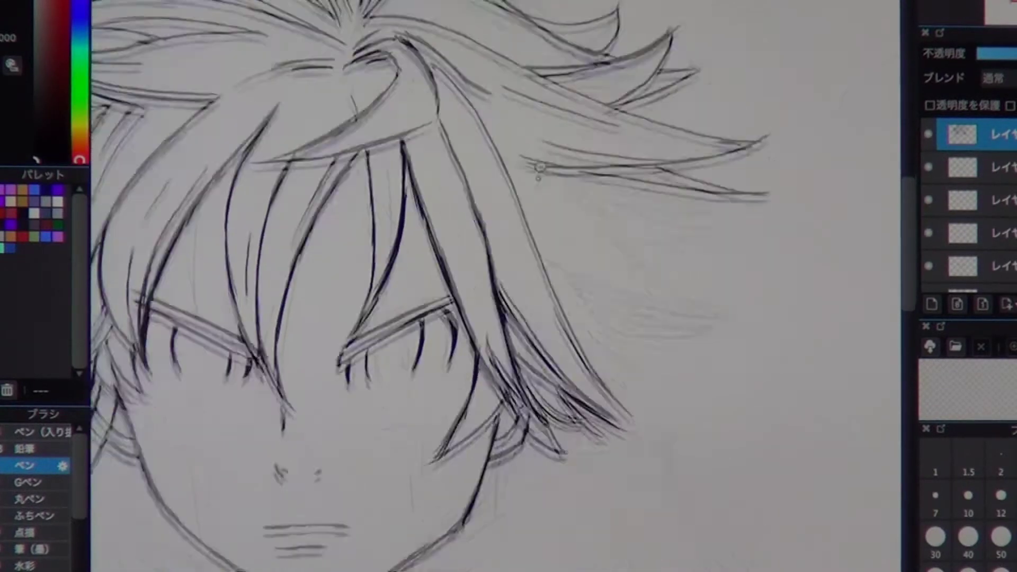
Step: Ink the edges of the long right-side lock and the spikes below the large right hair spike
scroll(570, 202, right, 3)
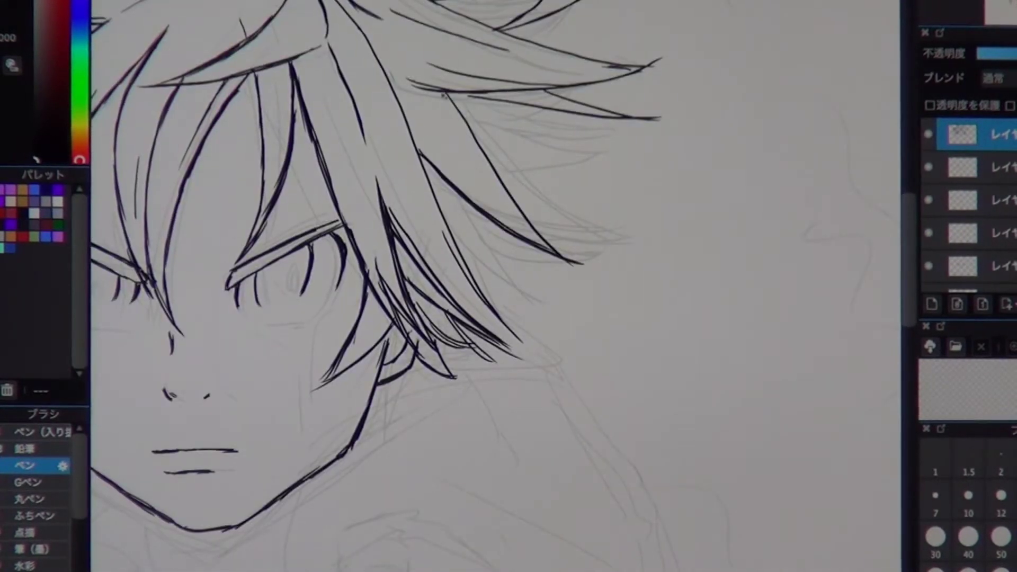
mouse_move(387, 77)
mouse_down()
mouse_move(427, 84)
mouse_move(482, 188)
mouse_up()
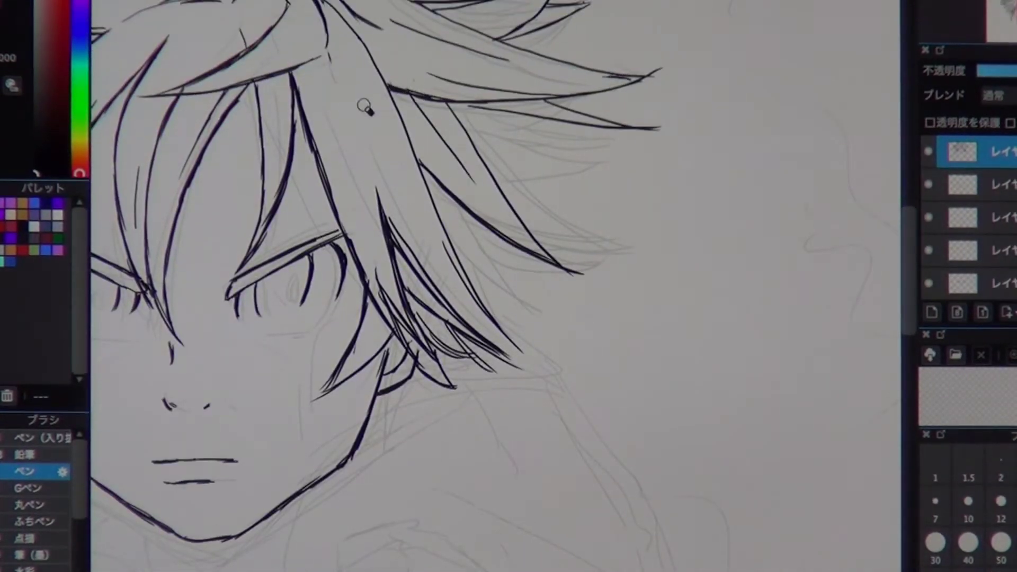
drag(321, 58, 398, 273)
scroll(487, 153, up, 2)
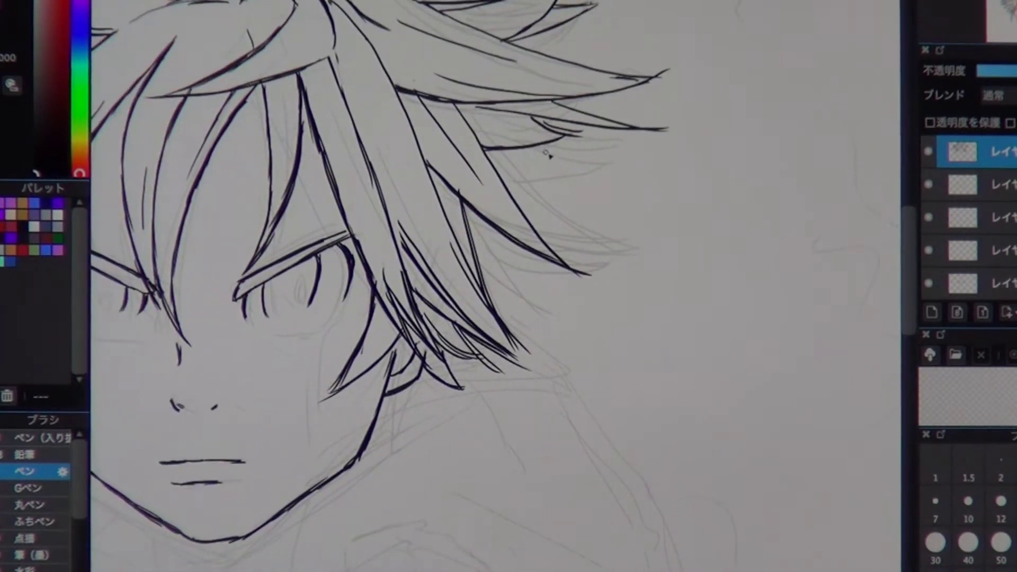
mouse_move(488, 159)
mouse_down()
mouse_move(599, 178)
mouse_move(622, 198)
mouse_move(670, 193)
mouse_up()
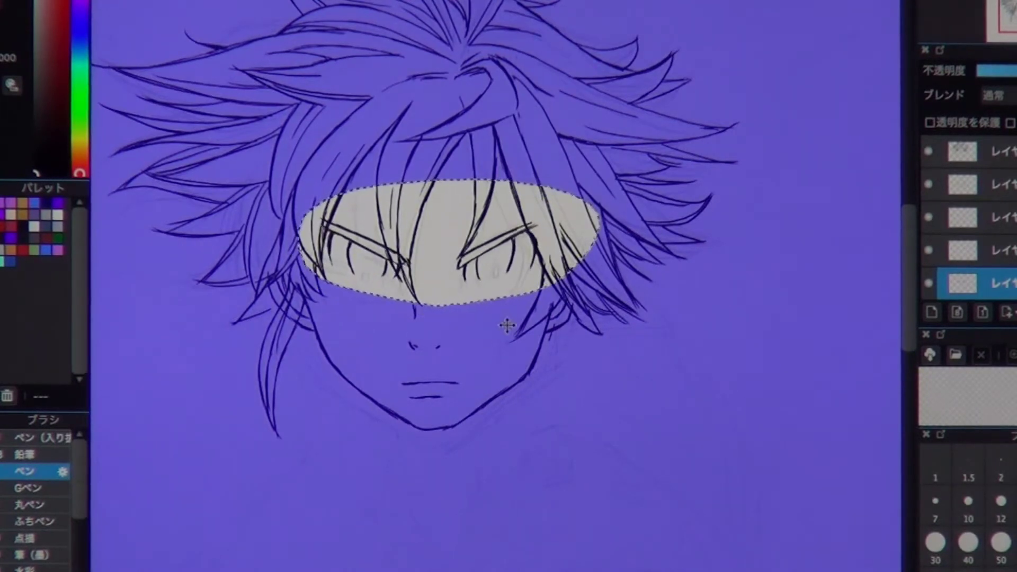
Step: Clear the selection around the eyes, remove the old jaw line and re-ink the right jaw from the ear to the chin
key(ctrl+d)
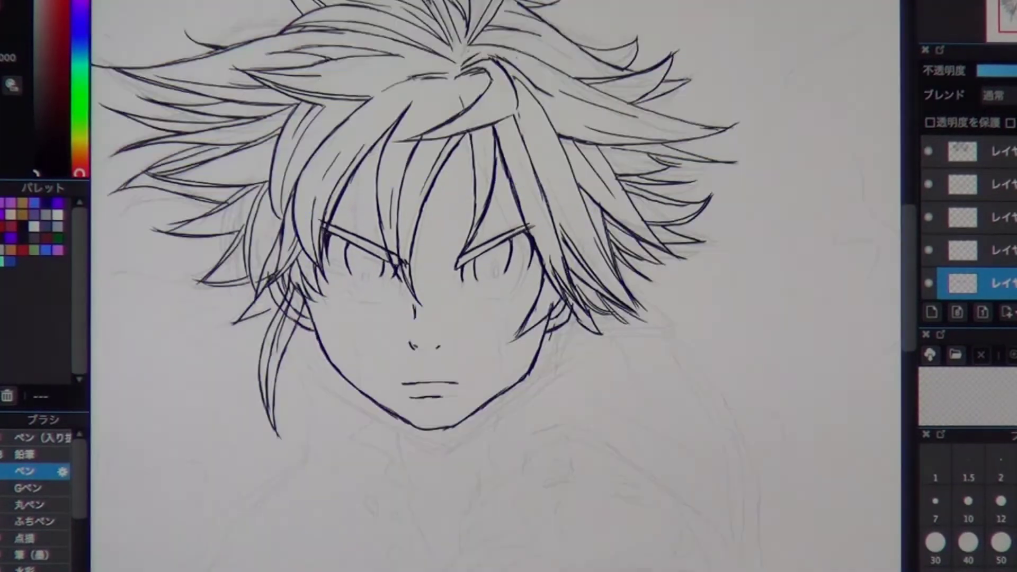
click(946, 249)
click(934, 183)
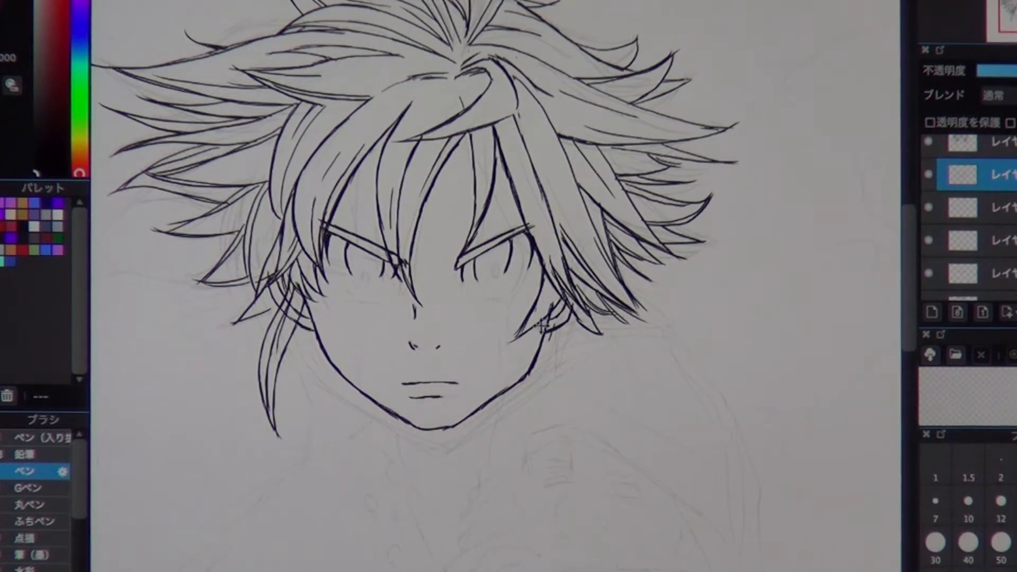
key(ctrl+z)
key(ctrl+z)
key(ctrl+z)
key(ctrl+z)
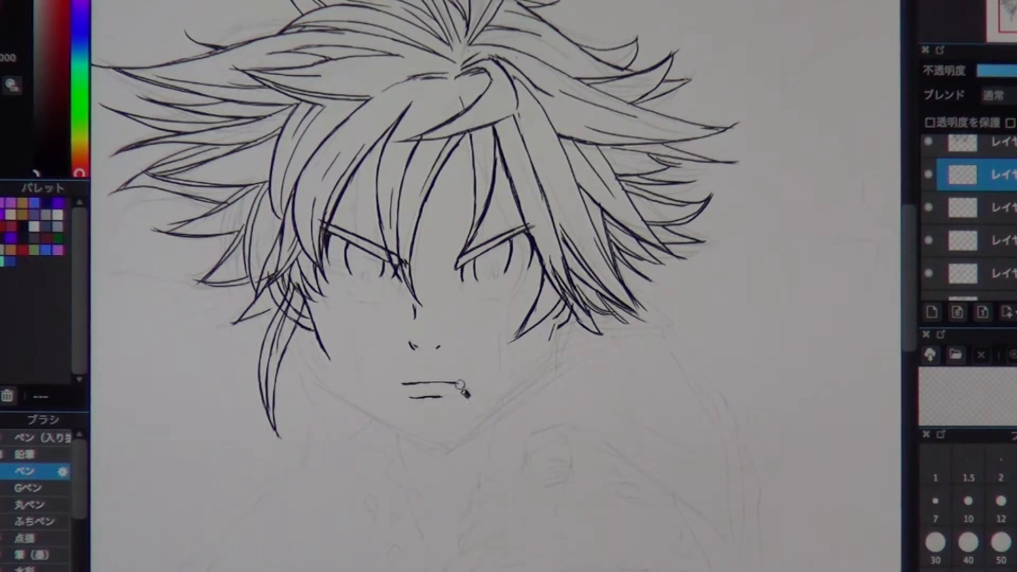
drag(556, 322, 455, 432)
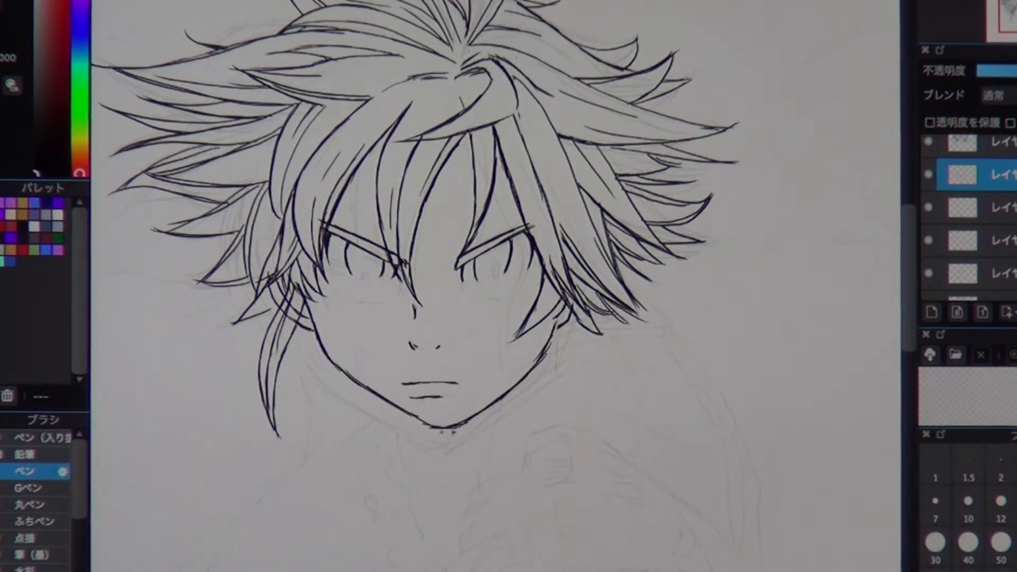
Step: Ink the collar's upper edge across the right side of the jaw and re-ink the mouth with the short line below it
drag(474, 398, 694, 335)
click(970, 209)
key(ctrl+z)
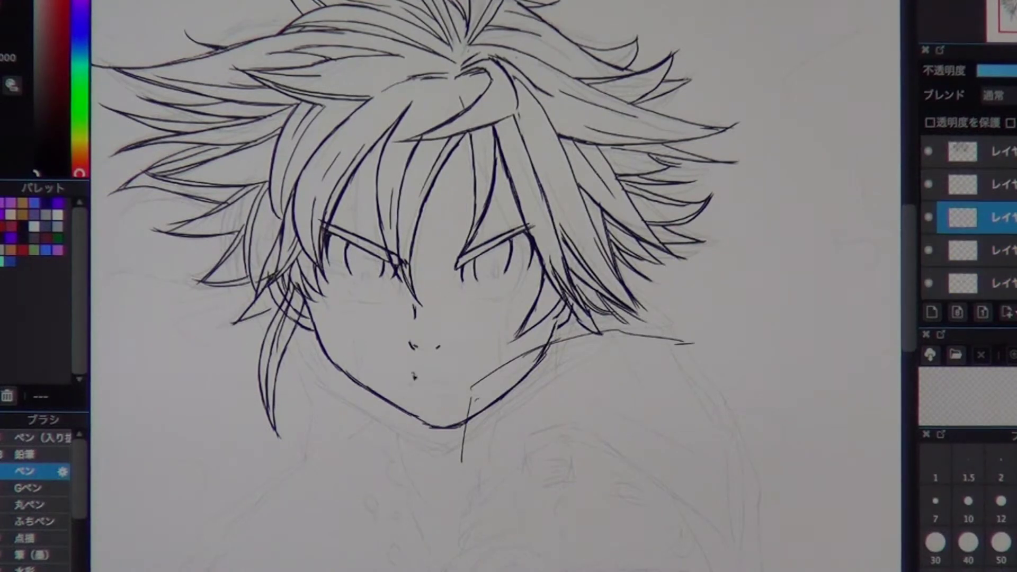
drag(408, 377, 461, 371)
scroll(405, 379, up, 3)
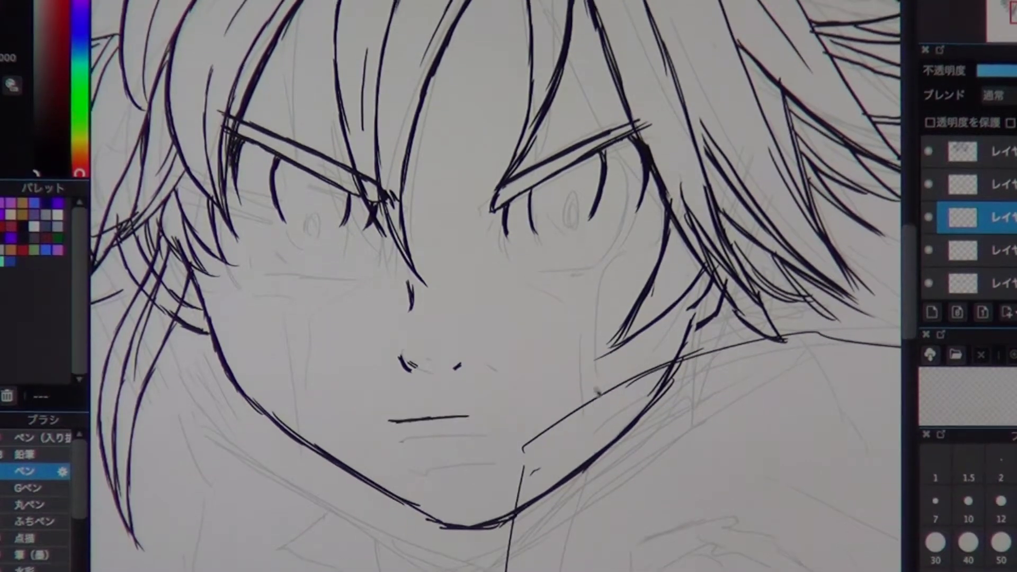
drag(487, 419, 514, 419)
drag(411, 451, 479, 445)
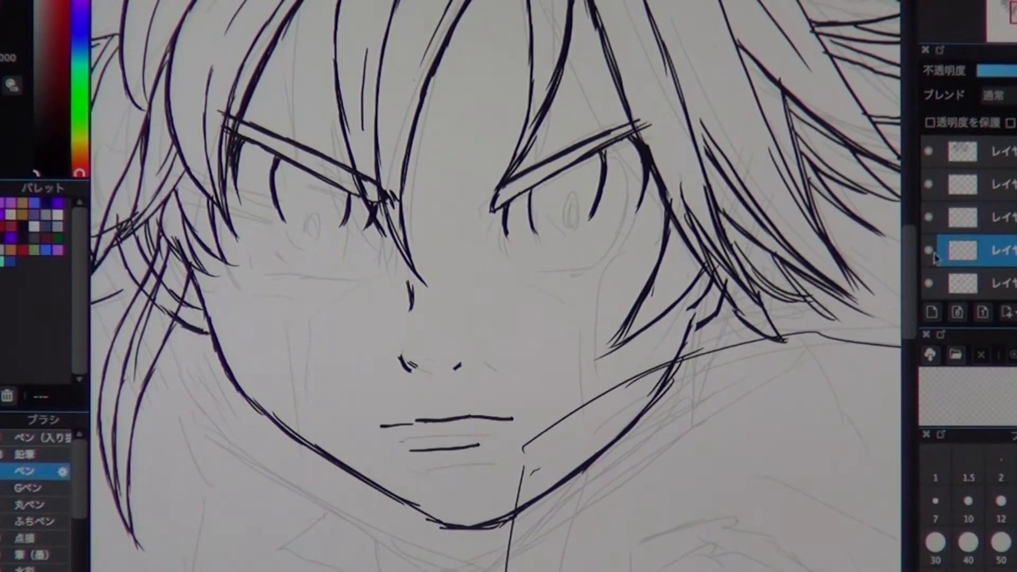
Step: Remove the left jaw line and re-ink it from the cheek down to the chin
click(924, 195)
key(ctrl+z)
key(ctrl+z)
mouse_move(226, 368)
mouse_down()
mouse_move(245, 406)
mouse_move(326, 466)
mouse_up()
drag(328, 467, 442, 510)
key(ctrl+z)
mouse_move(296, 449)
mouse_down()
mouse_move(381, 495)
mouse_move(496, 525)
mouse_up()
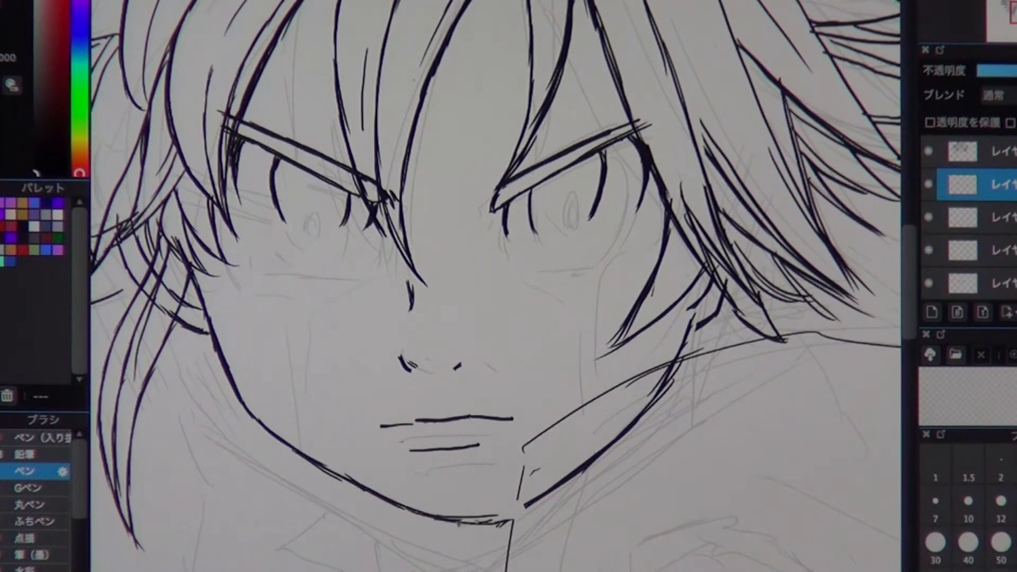
Step: Undo the lower left jaw stroke and redraw it as a smooth curve from the jaw corner into the chin
drag(472, 477, 476, 512)
key(ctrl+z)
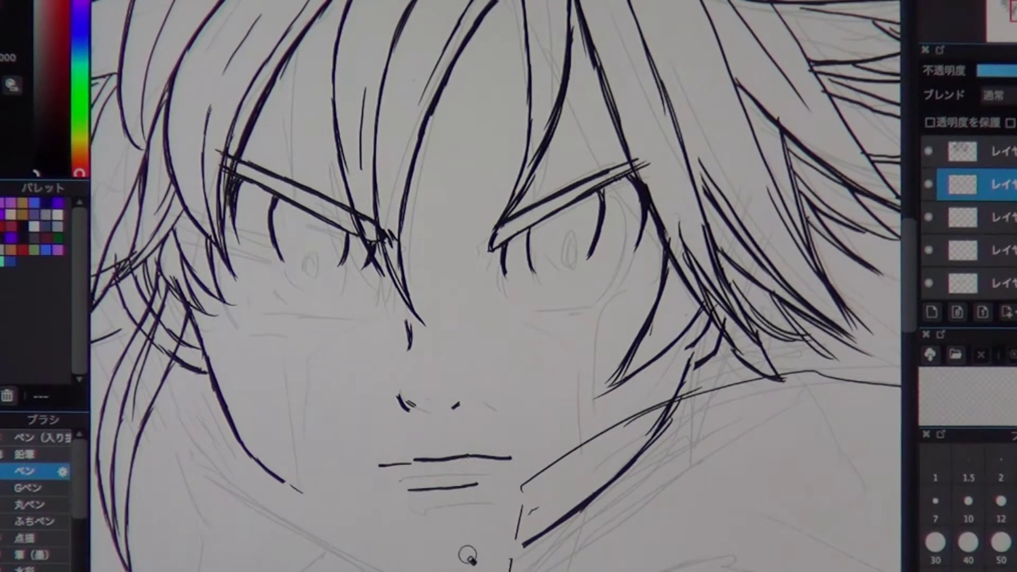
mouse_move(281, 479)
mouse_down()
mouse_move(442, 555)
mouse_move(503, 555)
mouse_up()
drag(352, 524, 421, 558)
drag(421, 559, 501, 554)
drag(484, 477, 493, 517)
Step: Add faint alignment guide lines across the face and shift the selected left eye and brow slightly outward
click(975, 284)
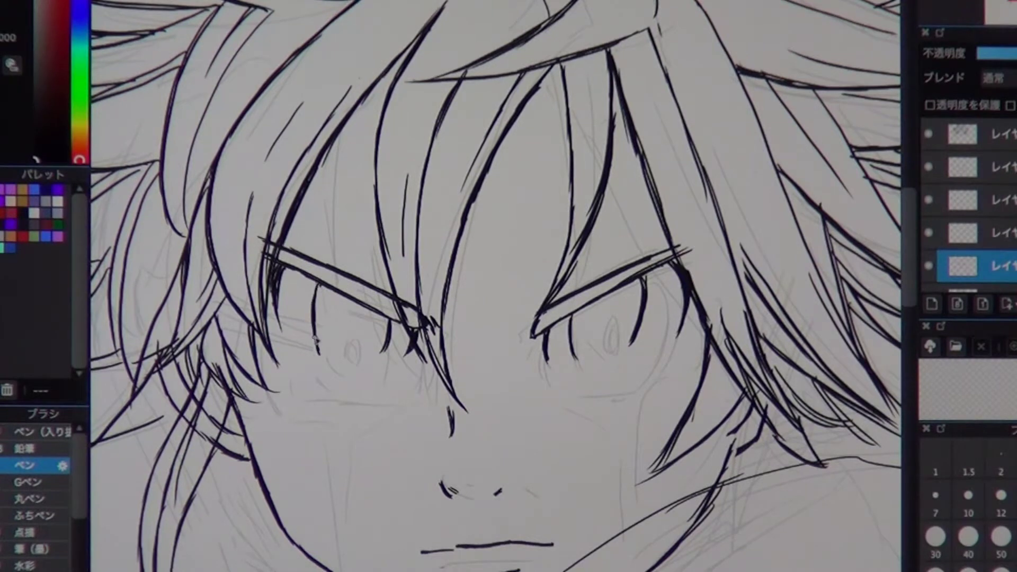
drag(314, 339, 274, 320)
drag(618, 275, 539, 289)
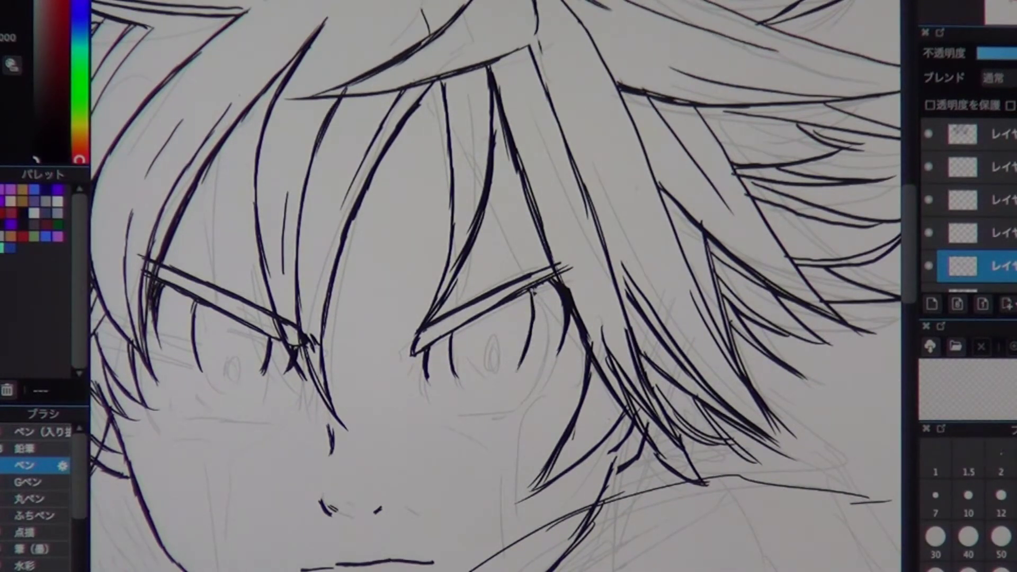
drag(605, 389, 668, 334)
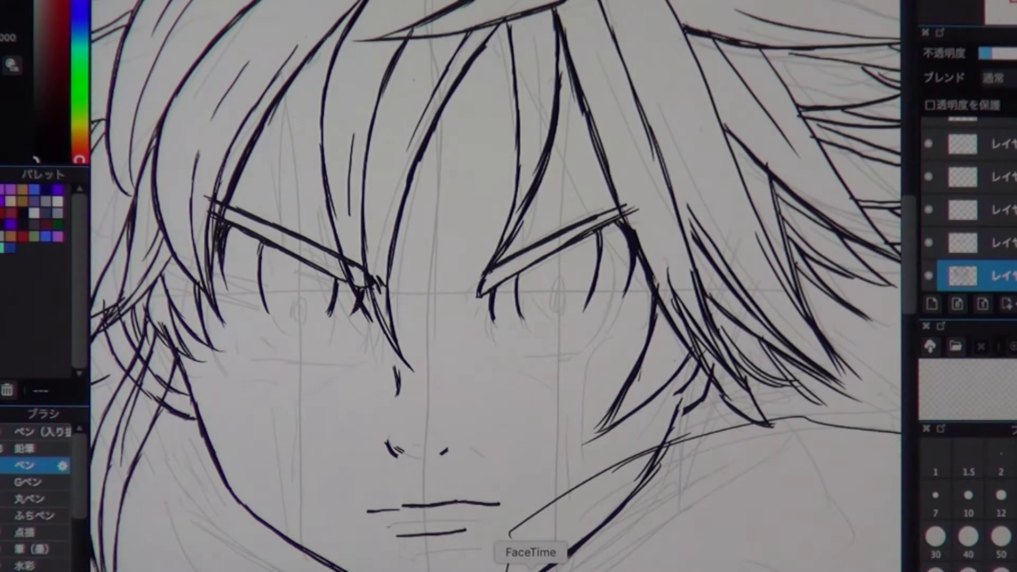
click(980, 243)
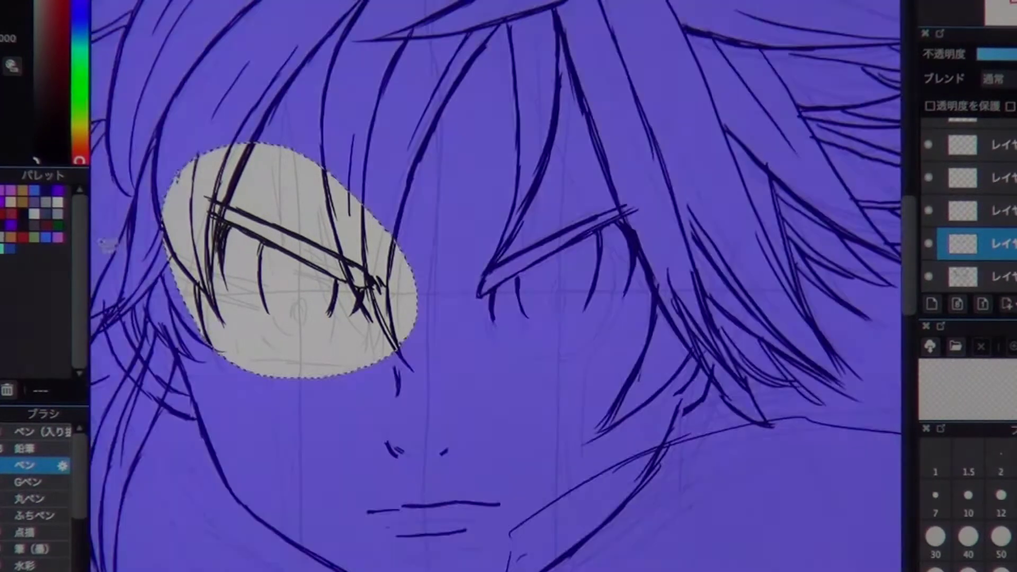
key(ctrl+d)
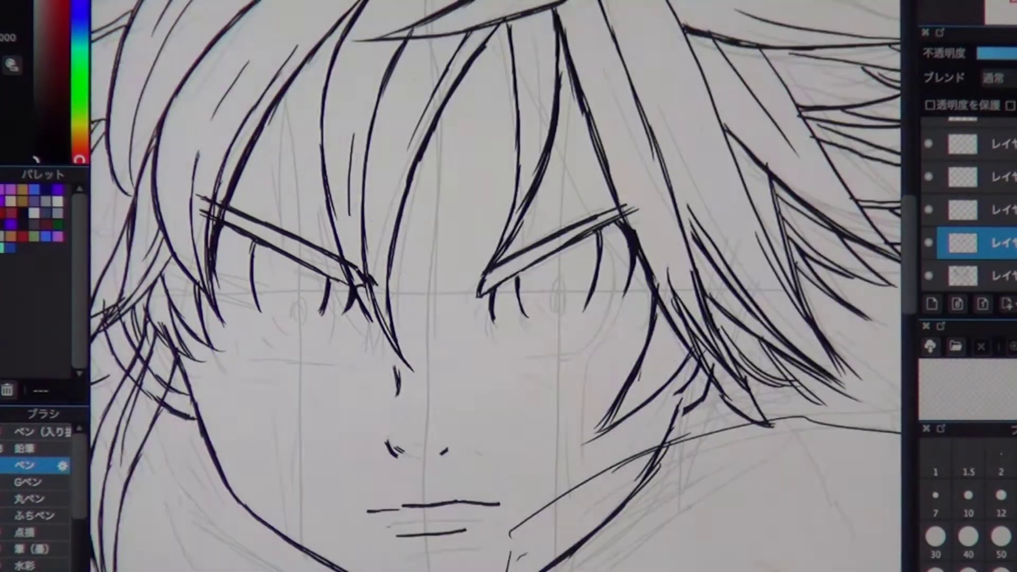
Step: Undo the central bang strand and re-ink it on the hair layer down to its tip between the eyes
click(970, 134)
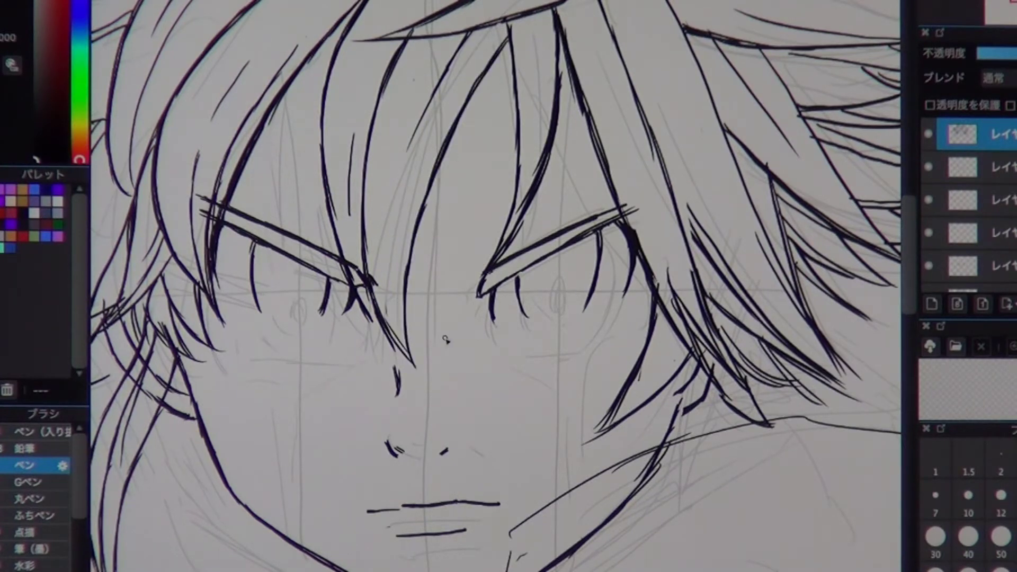
scroll(504, 286, up, 3)
key(ctrl+z)
mouse_move(485, 124)
mouse_down()
mouse_move(402, 371)
mouse_move(408, 275)
mouse_up()
drag(504, 286, 545, 222)
Step: Ink the left eye's solid dark pupil below the lid with a round highlight beside it
click(932, 247)
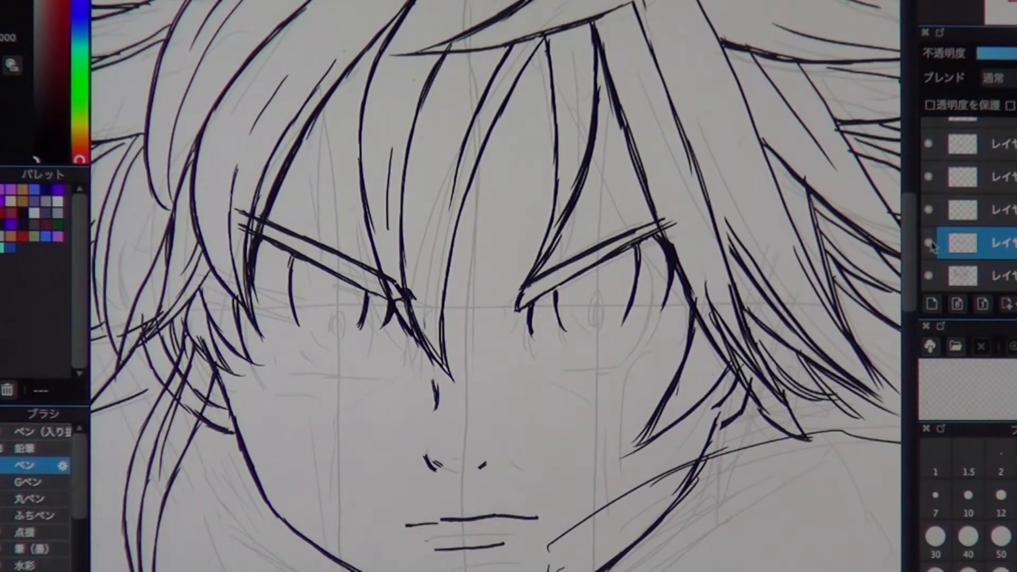
drag(408, 308, 360, 311)
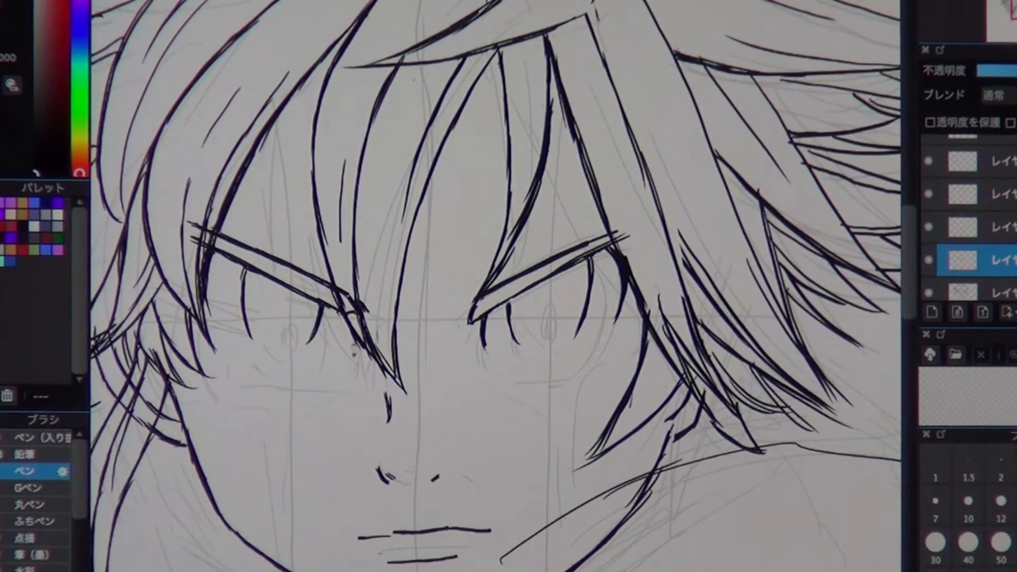
drag(597, 305, 538, 303)
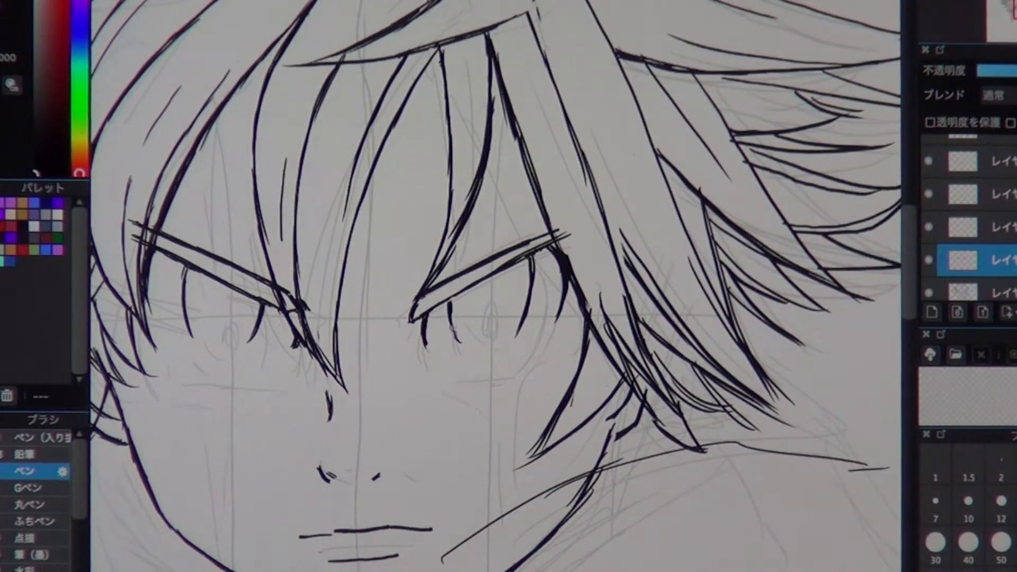
drag(469, 274, 524, 261)
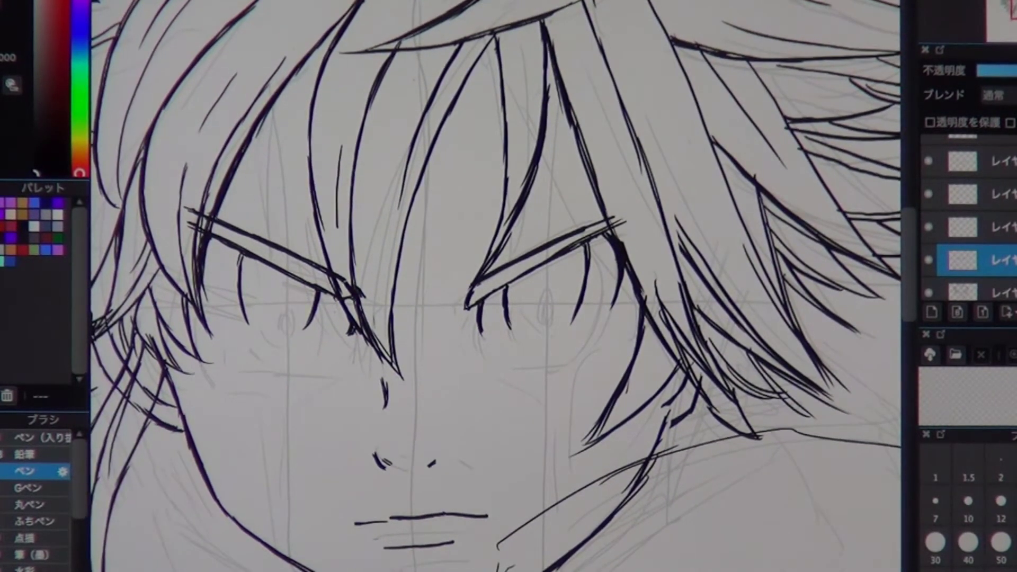
scroll(532, 390, up, 3)
scroll(532, 390, down, 3)
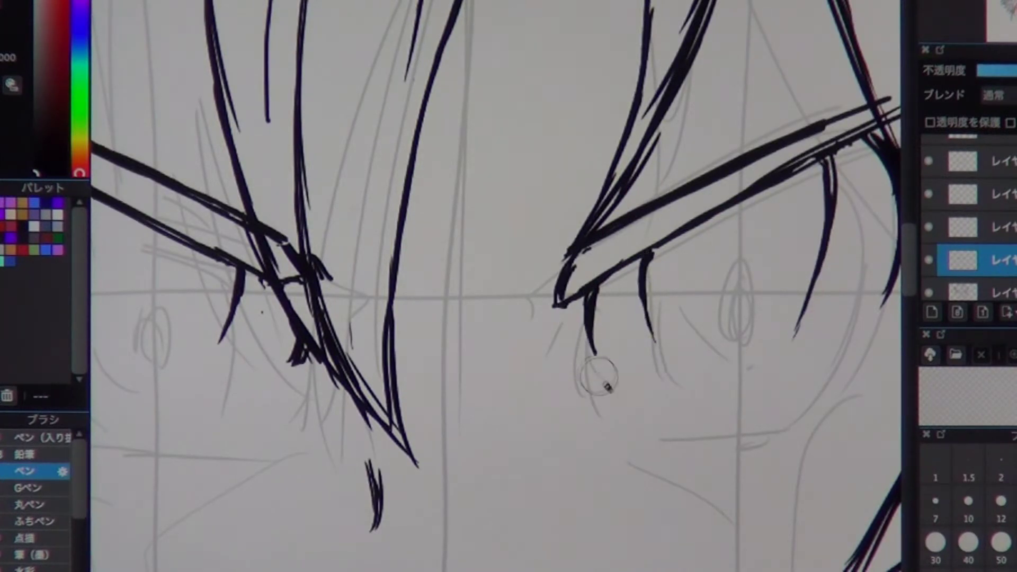
scroll(602, 387, up, 4)
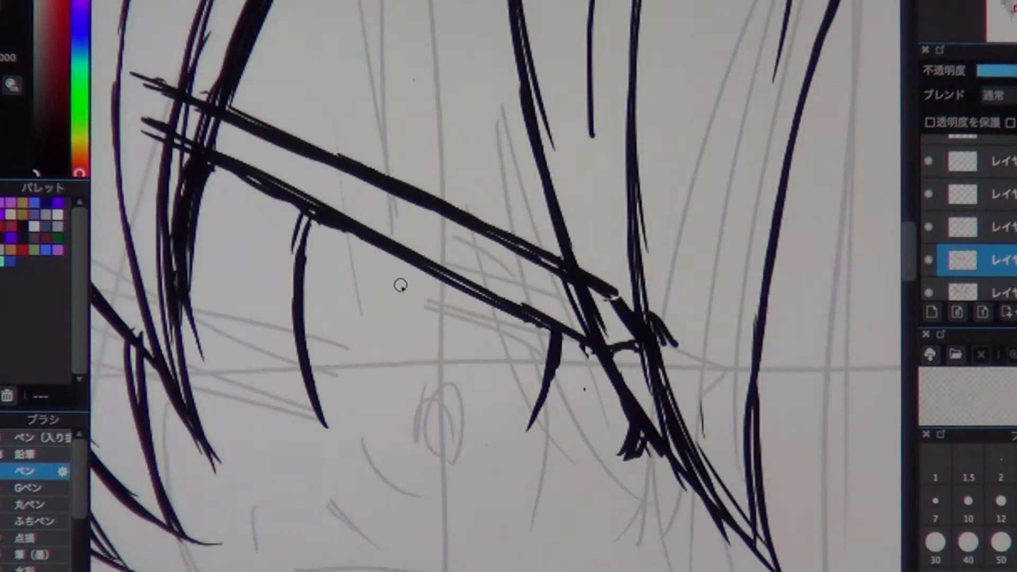
drag(412, 266, 419, 391)
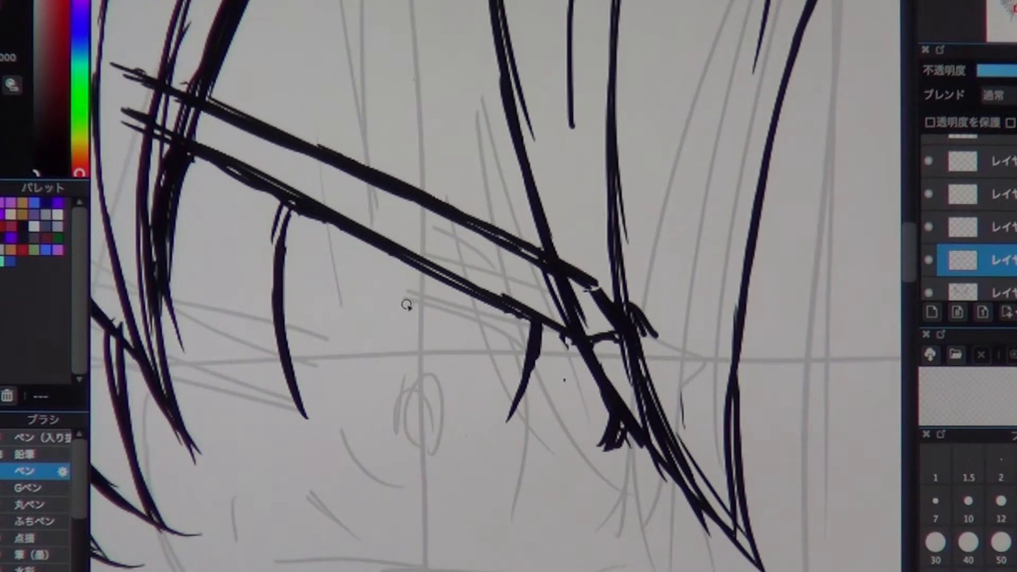
mouse_move(286, 240)
mouse_down()
mouse_move(347, 249)
mouse_move(397, 355)
mouse_move(432, 278)
mouse_up()
mouse_move(347, 239)
mouse_down()
mouse_move(366, 249)
mouse_move(408, 344)
mouse_up()
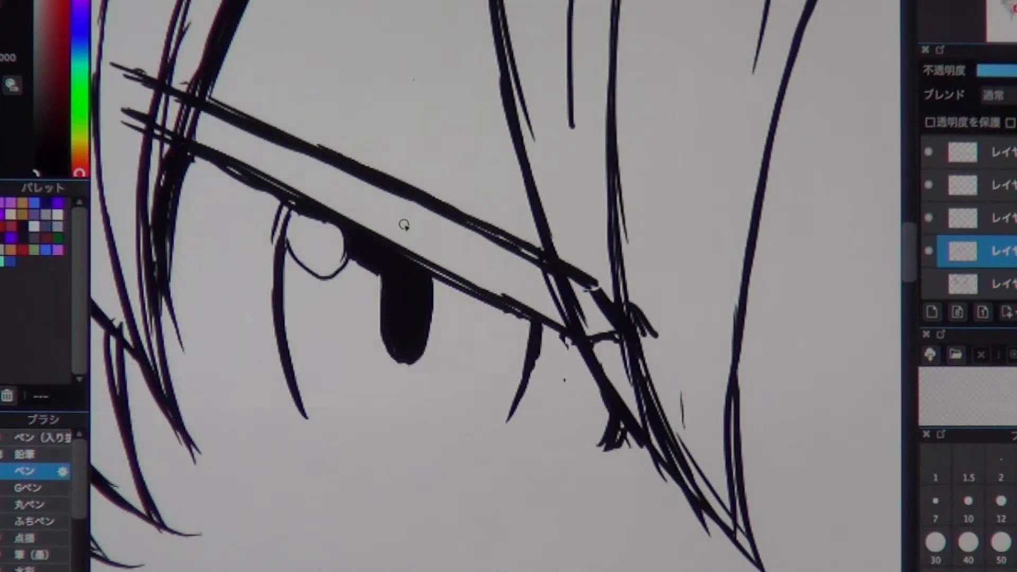
Step: Ink the left eye's iris outline curving from the highlight around beneath the pupil
mouse_move(286, 241)
mouse_down()
mouse_move(347, 260)
mouse_move(352, 382)
mouse_move(418, 408)
mouse_up()
mouse_move(472, 355)
mouse_down()
mouse_move(409, 403)
mouse_move(477, 322)
mouse_up()
drag(432, 277, 530, 324)
drag(405, 256, 482, 300)
key(ctrl+z)
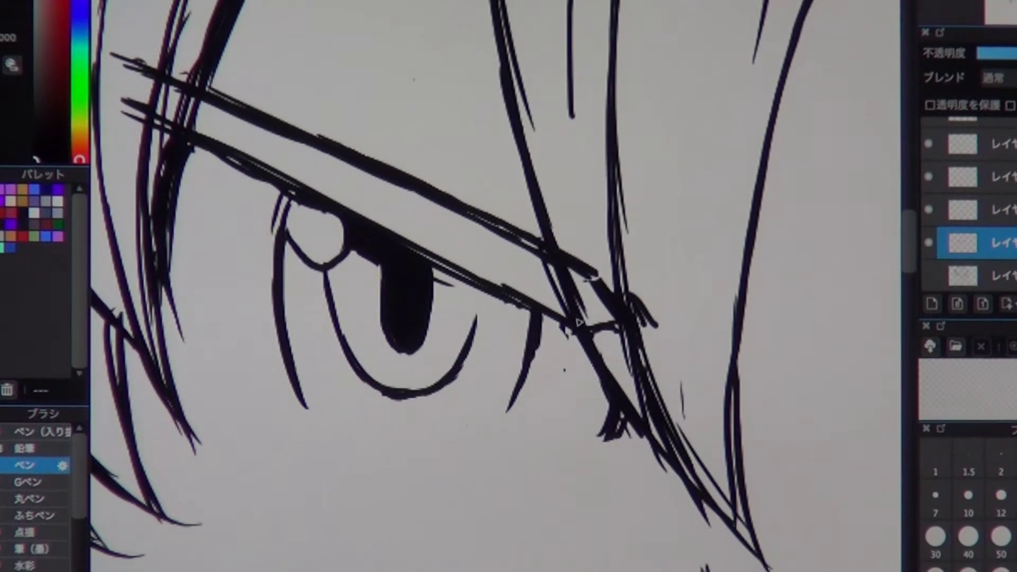
Step: Ink the right eye's solid oval pupil and outline the small highlight beside it under the lid
mouse_move(564, 339)
mouse_down()
mouse_move(363, 354)
mouse_move(510, 463)
mouse_move(216, 415)
mouse_up()
mouse_move(582, 134)
mouse_down()
mouse_move(532, 363)
mouse_move(567, 180)
mouse_up()
drag(410, 228, 339, 273)
drag(503, 301, 509, 334)
drag(411, 289, 421, 355)
drag(424, 257, 465, 323)
drag(457, 260, 411, 324)
drag(419, 260, 469, 281)
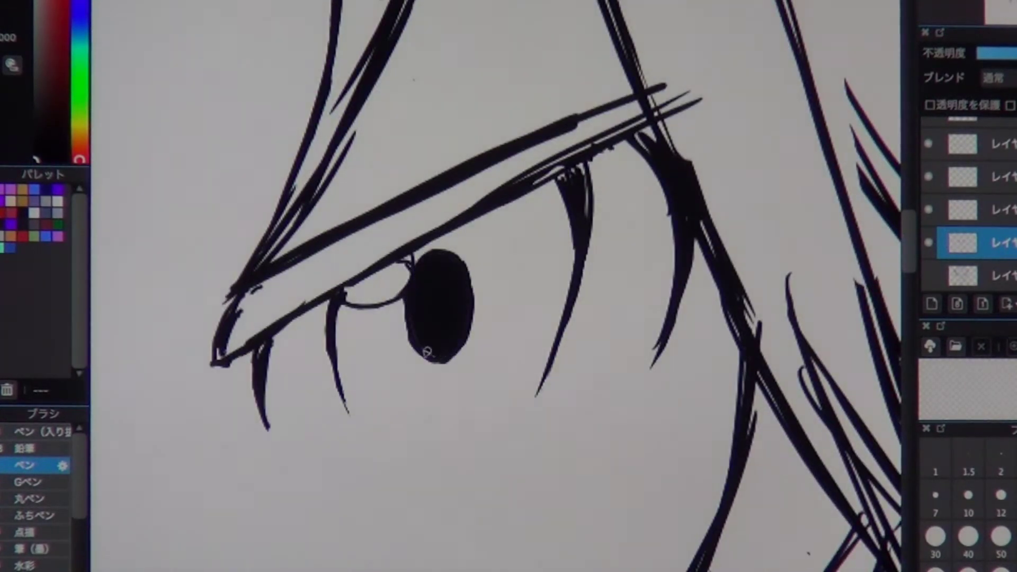
Step: Join the right pupil to the upper lid and ink the iris outline around its outer side and underneath
mouse_move(466, 214)
mouse_down()
mouse_move(426, 267)
mouse_move(448, 225)
mouse_move(481, 228)
mouse_move(484, 302)
mouse_up()
drag(363, 431, 412, 442)
mouse_move(413, 355)
mouse_down()
mouse_move(452, 400)
mouse_move(530, 334)
mouse_up()
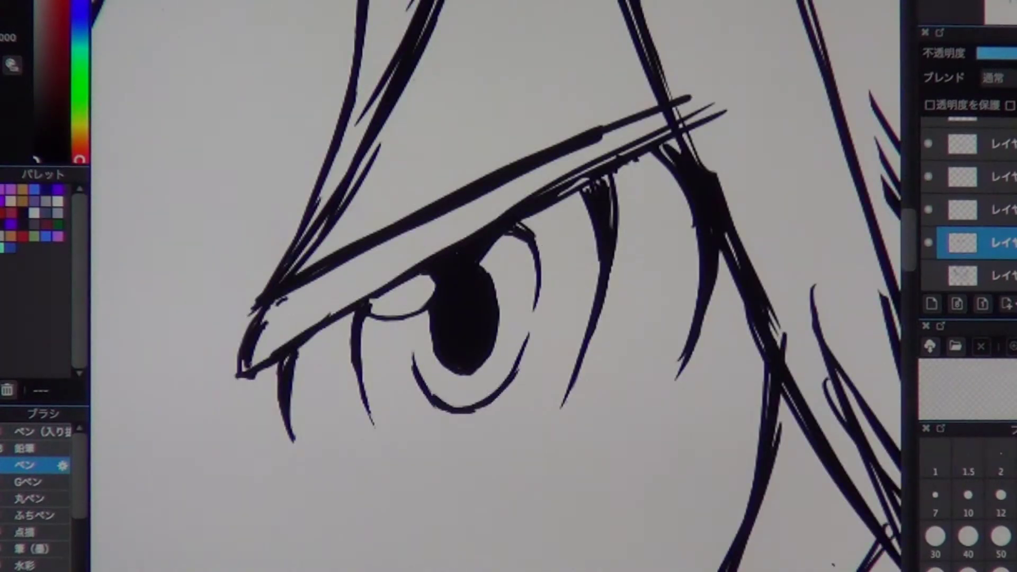
Step: Fill in the right eye's outer lid lines, then trim the eyebrow at the hair strand and thin its upper line
mouse_move(609, 212)
mouse_down()
mouse_move(627, 187)
mouse_move(622, 274)
mouse_move(603, 326)
mouse_move(570, 358)
mouse_up()
mouse_move(599, 183)
mouse_down()
mouse_move(578, 213)
mouse_move(635, 154)
mouse_move(670, 161)
mouse_move(683, 192)
mouse_up()
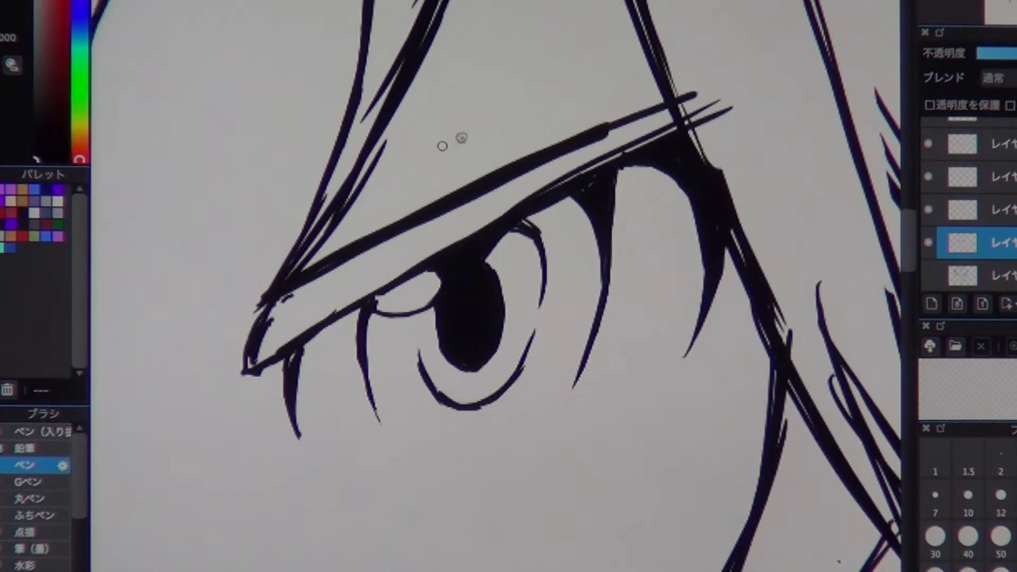
drag(443, 143, 500, 251)
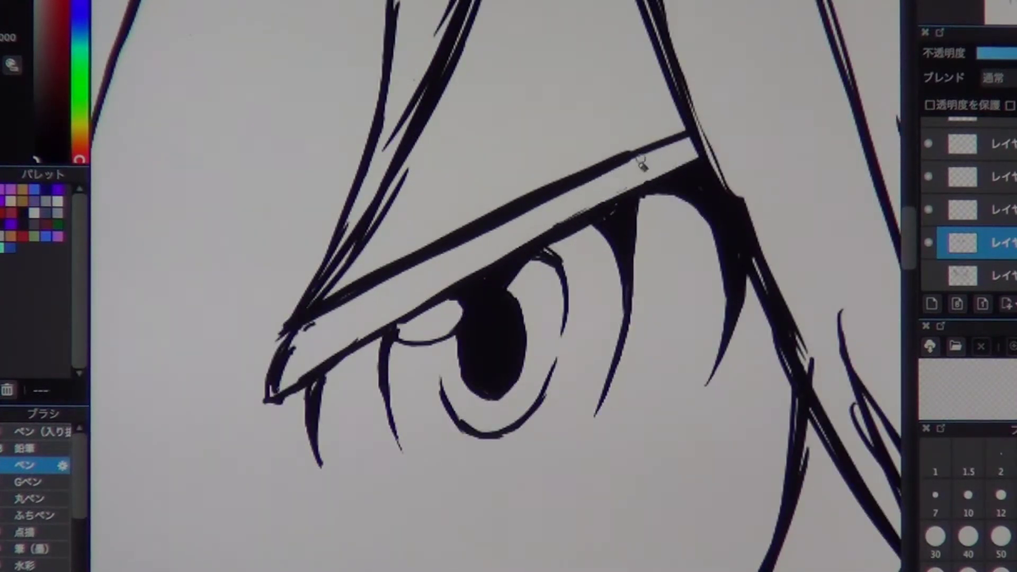
mouse_move(643, 165)
mouse_down()
mouse_move(607, 179)
mouse_move(629, 150)
mouse_move(671, 164)
mouse_up()
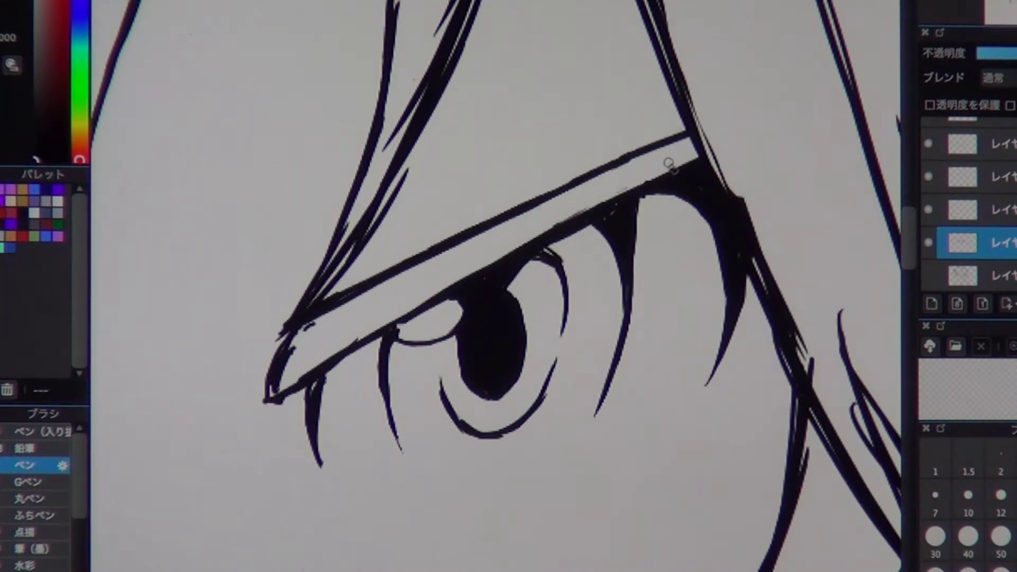
Step: Darken the left eye's outer lid corner, thin the upper lid line and erase the eyebrow ends extending past the hair
key(h)
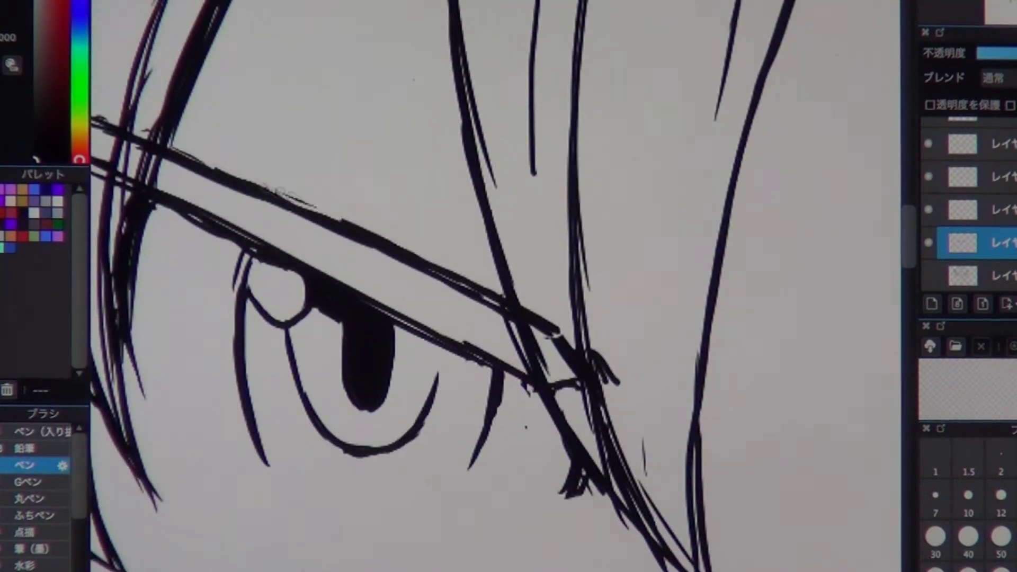
mouse_move(312, 212)
mouse_down()
mouse_move(408, 249)
mouse_move(485, 233)
mouse_up()
mouse_move(328, 233)
mouse_down()
mouse_move(374, 265)
mouse_move(236, 191)
mouse_up()
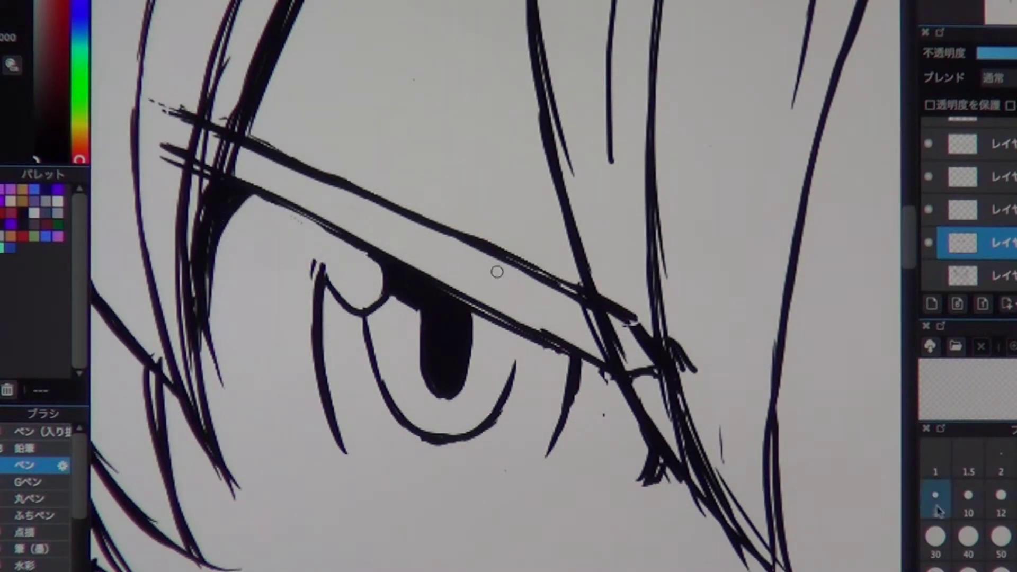
mouse_move(169, 122)
mouse_down()
mouse_move(212, 180)
mouse_move(202, 297)
mouse_up()
drag(303, 281, 248, 201)
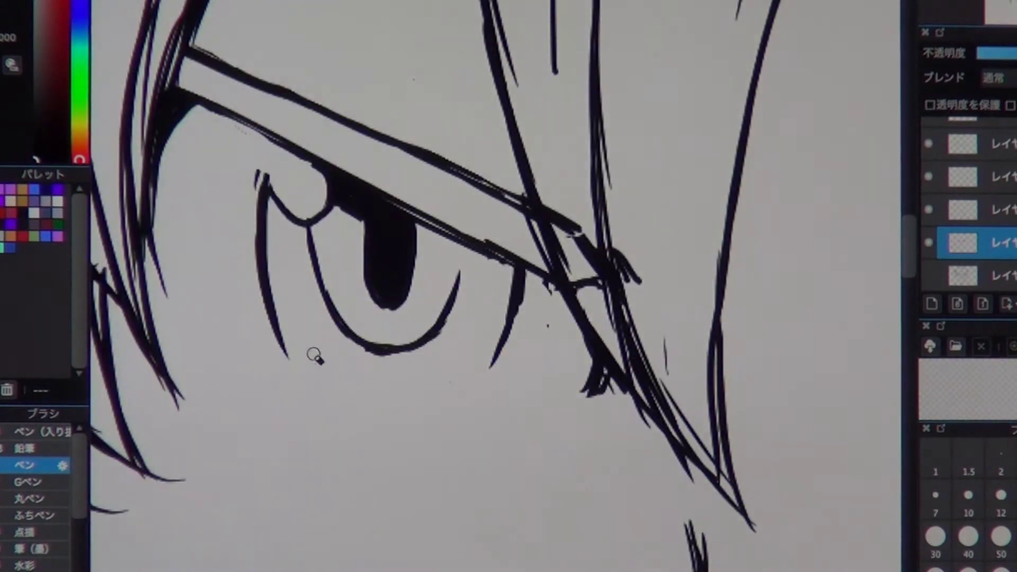
scroll(965, 6, down, 5)
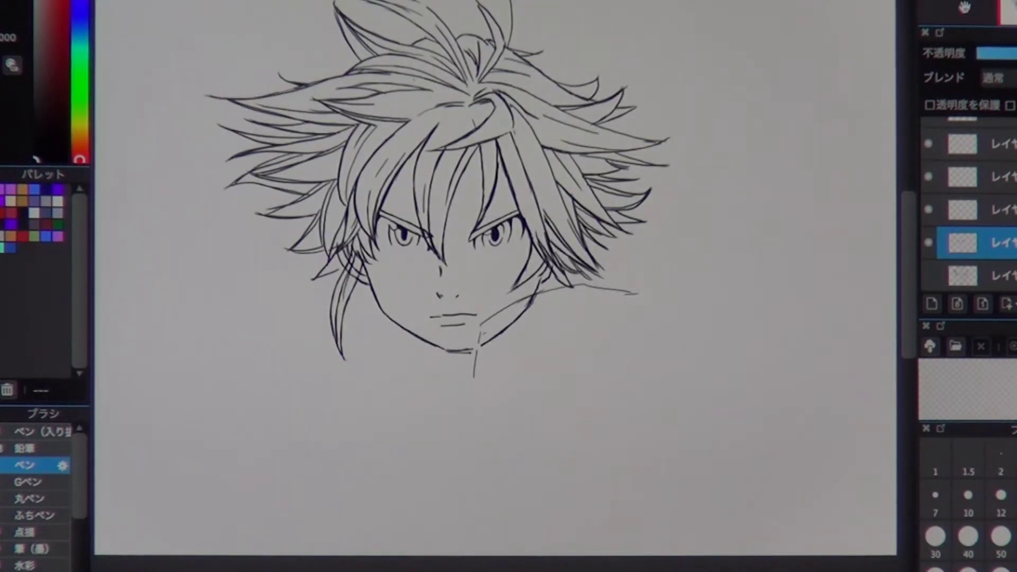
Step: Lasso the two mouth lines on their layer, move them slightly upward and clear the selection
click(975, 209)
scroll(492, 244, up, 4)
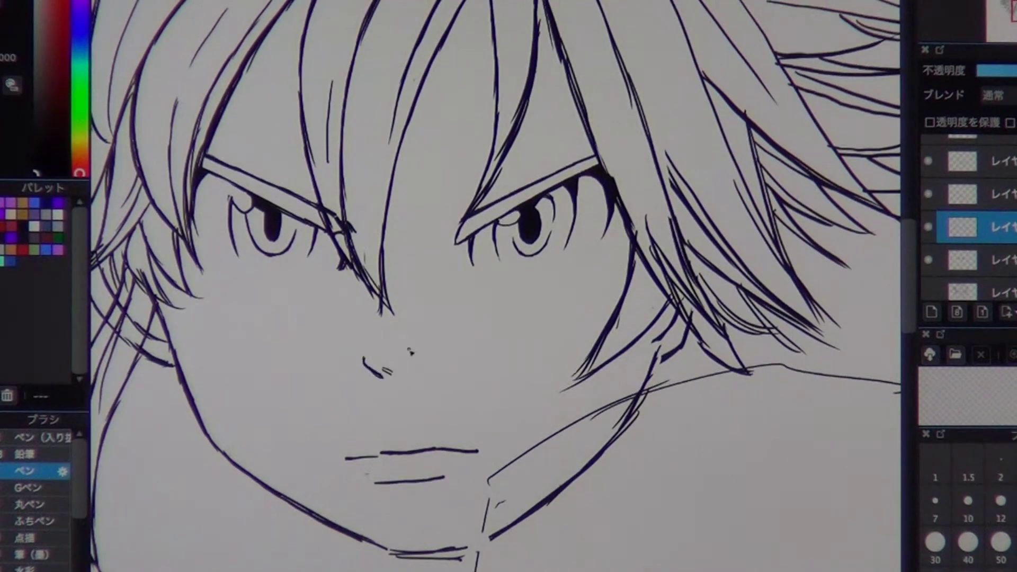
click(975, 194)
drag(325, 399, 526, 492)
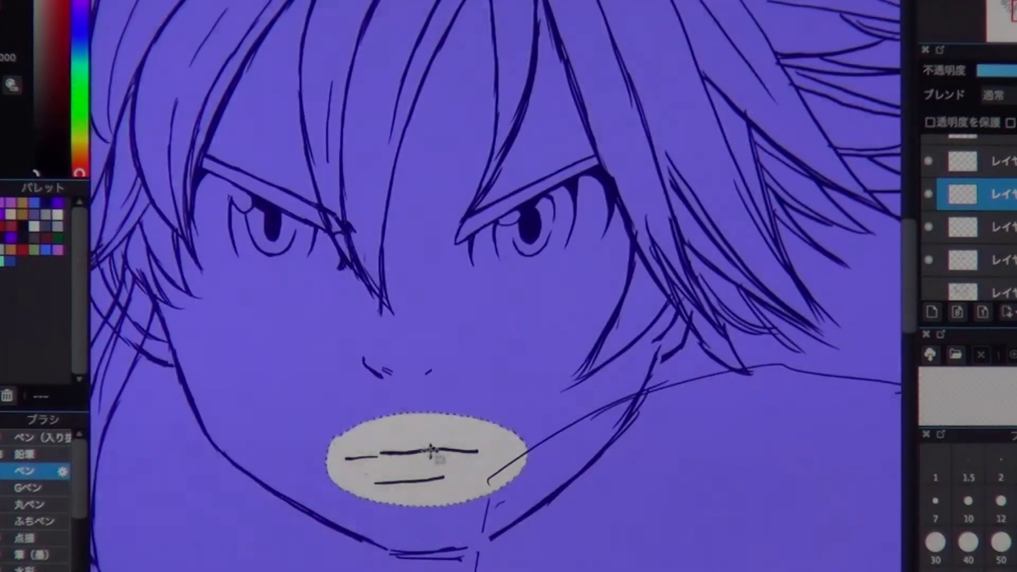
drag(419, 468, 419, 453)
key(ctrl+d)
Step: Lasso the face outline on its layer, shift the jaw and chin slightly upward and clear the selection
click(975, 162)
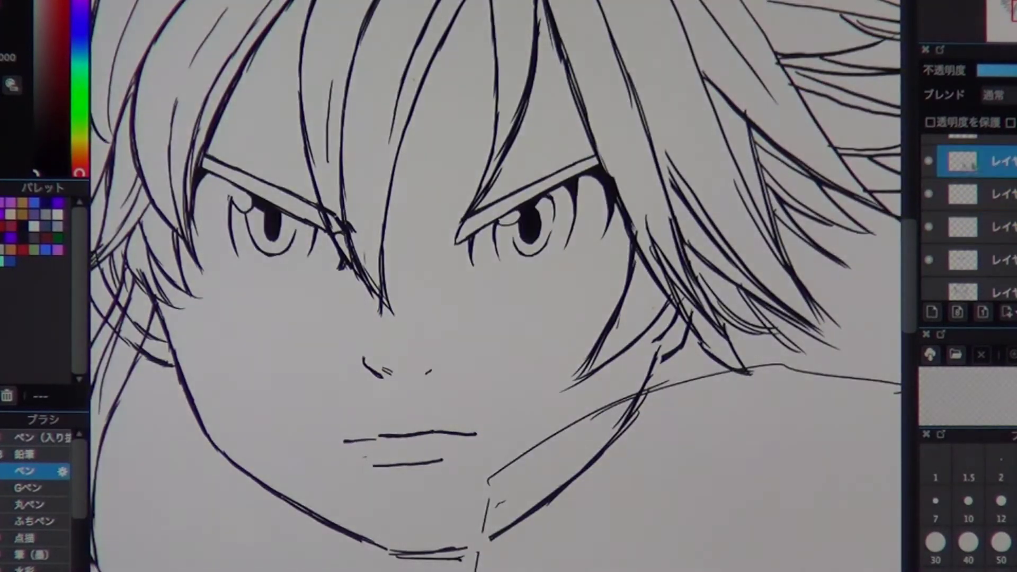
drag(392, 122, 707, 225)
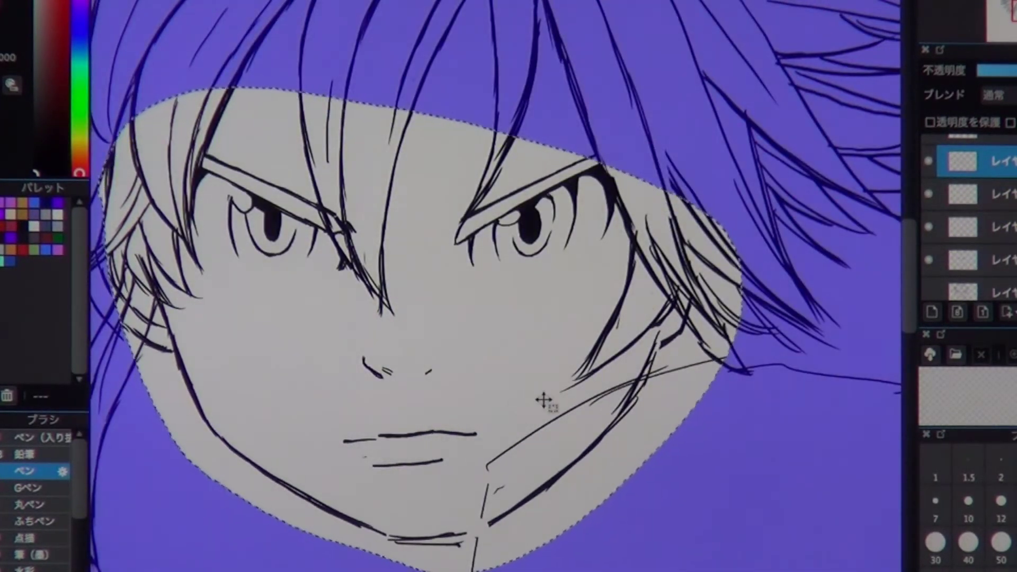
key(ctrl+d)
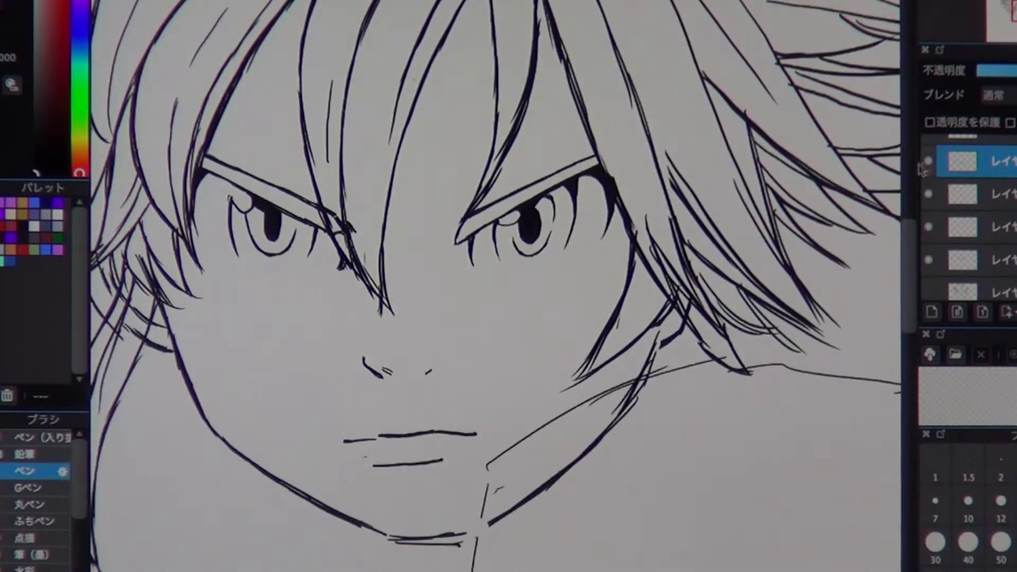
Step: Erase the crossing jaw and collar lines at the right cheek, then check the layer by toggling the eyes' visibility
drag(556, 392, 663, 376)
drag(245, 305, 204, 291)
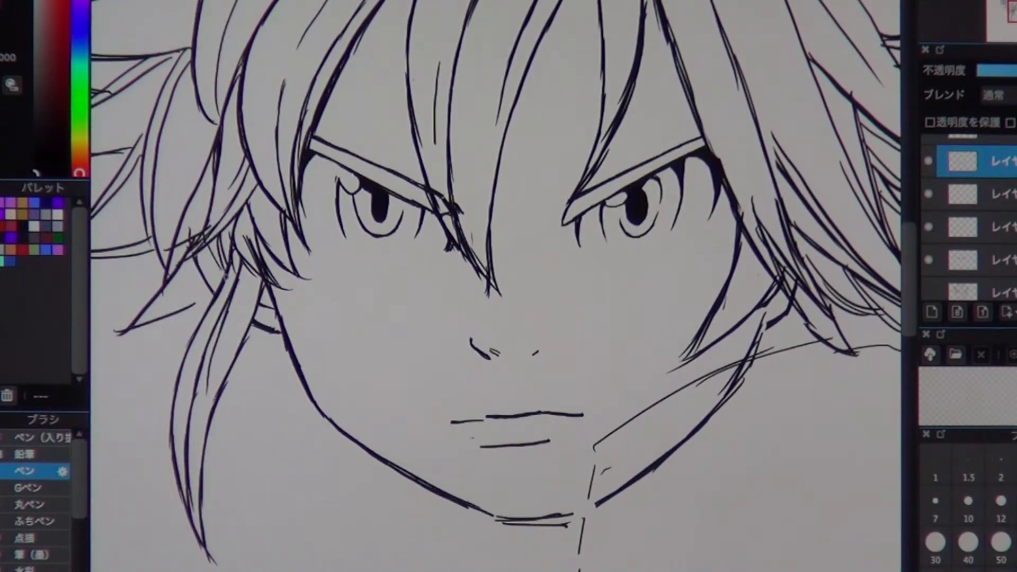
drag(530, 318, 371, 339)
click(930, 261)
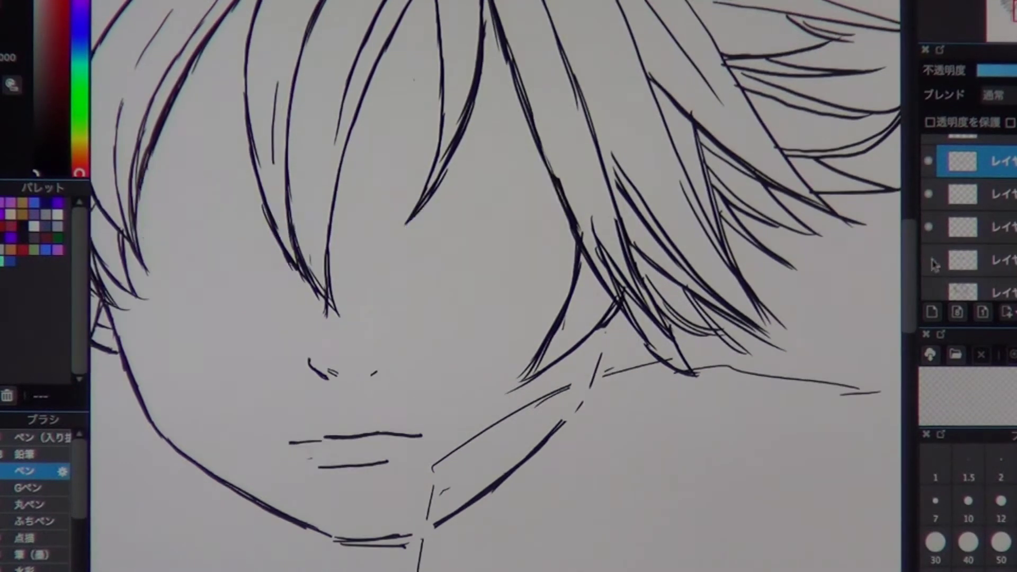
click(930, 261)
Step: Thicken the upper and lower mouth lines on the mouth layer
click(970, 194)
drag(317, 433, 422, 430)
drag(538, 444, 657, 447)
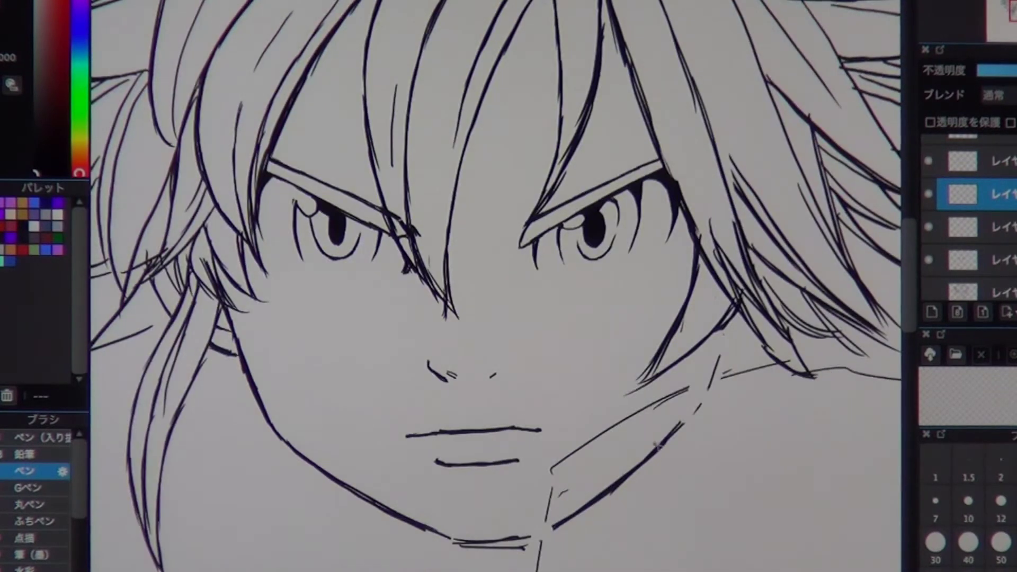
drag(498, 286, 524, 323)
Step: Try to outline the pooled tears and a tear streak below the left eye on the eye layer
click(969, 259)
scroll(371, 265, up, 5)
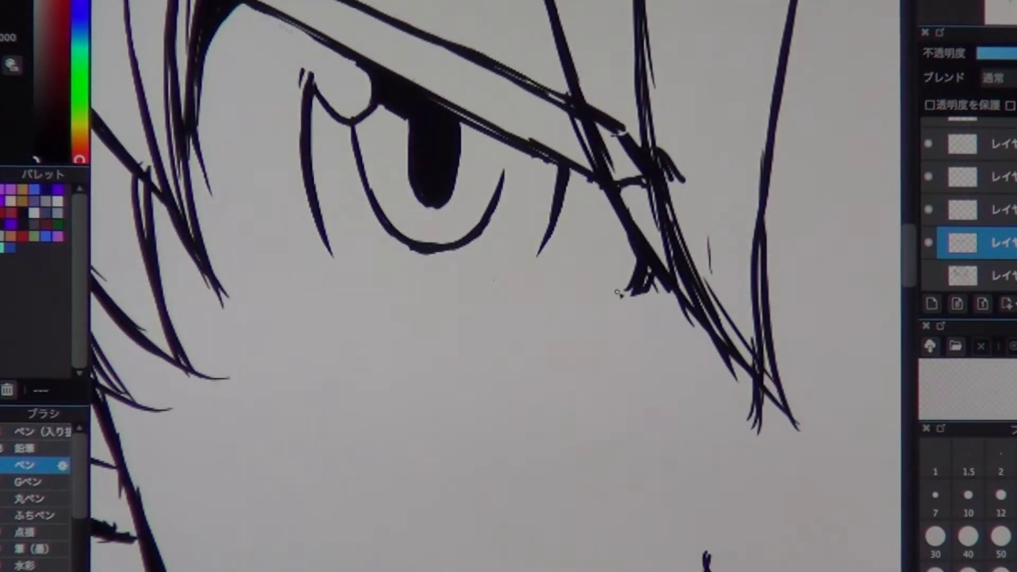
drag(612, 294, 241, 305)
scroll(372, 381, down, 3)
drag(337, 114, 314, 568)
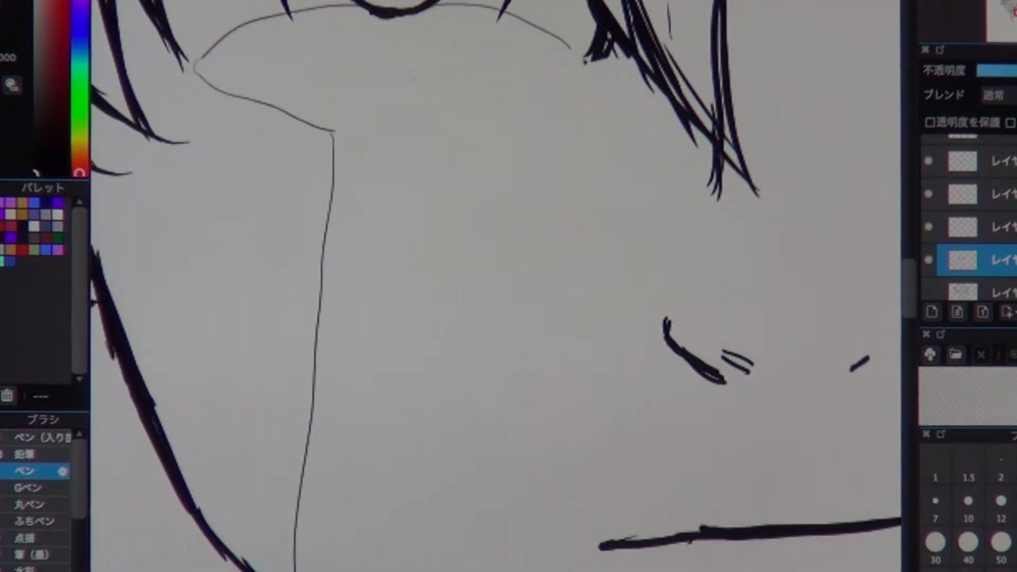
drag(345, 138, 361, 570)
drag(820, 387, 592, 366)
scroll(592, 365, up, 5)
scroll(722, 345, left, 3)
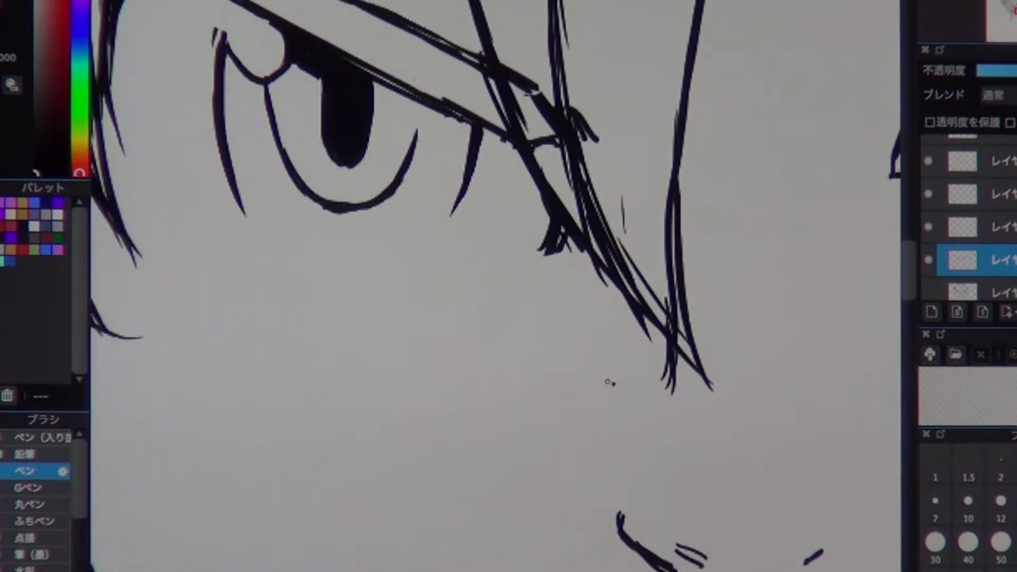
Step: Draw a thin tear outline pooling under the left eye and running down the cheek to the jaw
drag(318, 214, 530, 241)
drag(180, 263, 272, 310)
scroll(477, 318, down, 5)
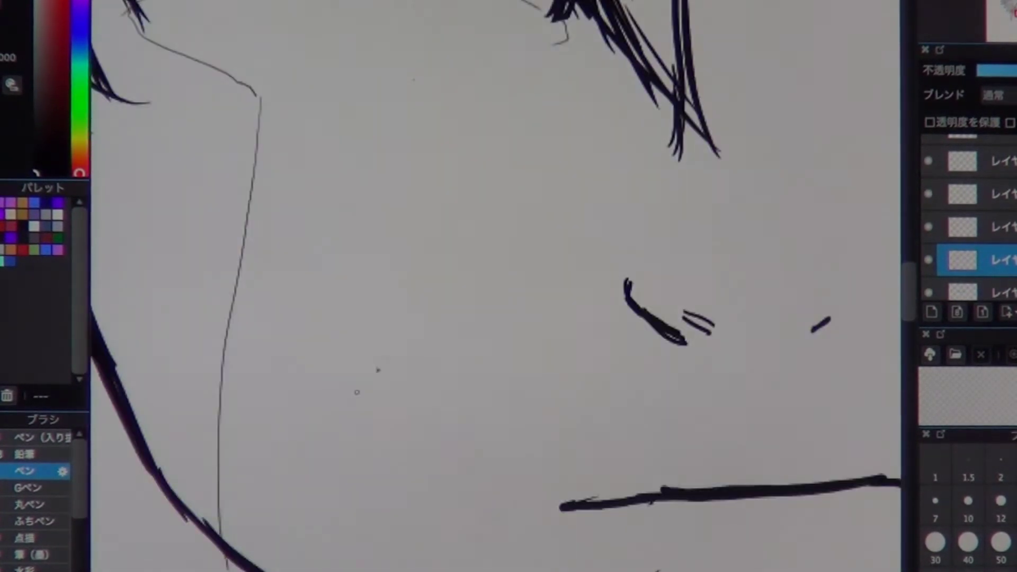
Step: Draw a matching thin tear outline under the right eye, narrowing as it runs down the cheek
scroll(321, 410, up, 5)
mouse_move(709, 127)
mouse_down()
mouse_move(455, 569)
mouse_move(540, 295)
mouse_up()
scroll(477, 318, down, 3)
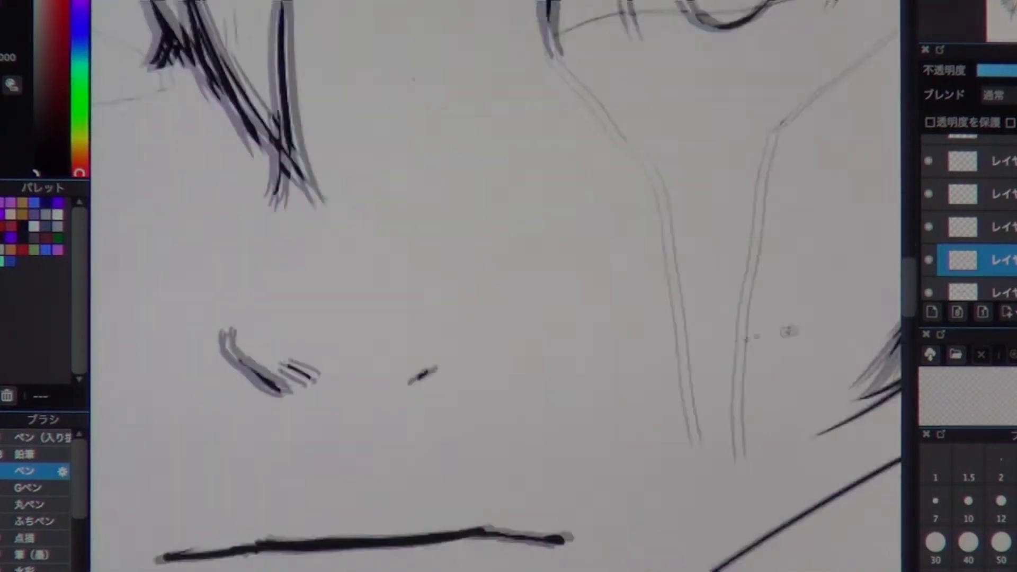
scroll(391, 78, up, 3)
drag(391, 106, 534, 569)
scroll(477, 371, down, 5)
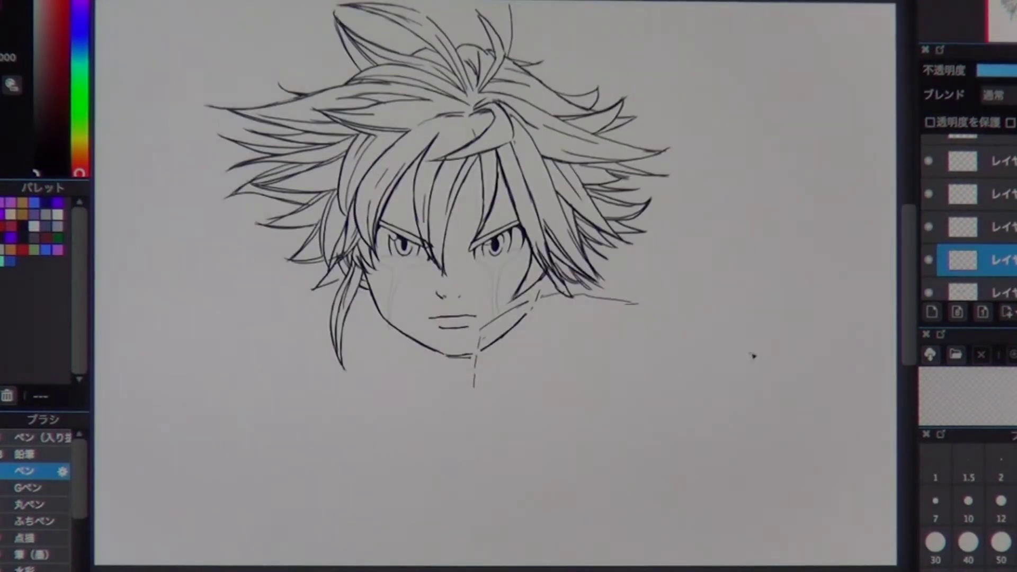
Step: Redraw the left tear streak closer to the nose and tidy the pooled tear's edge under the eye
scroll(548, 277, up, 5)
scroll(498, 286, down, 5)
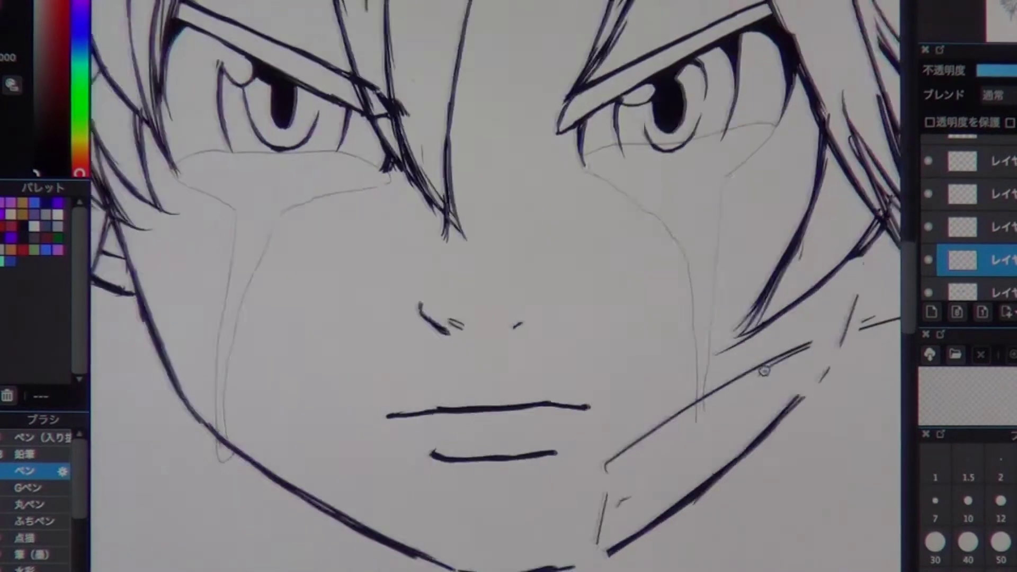
drag(345, 196, 294, 477)
drag(244, 210, 301, 509)
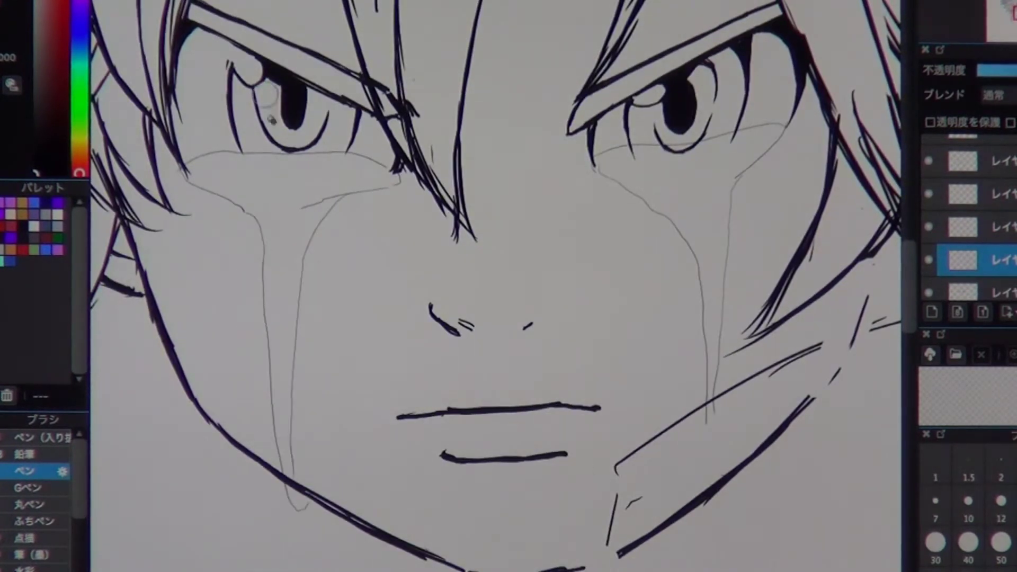
key(ctrl+z)
drag(187, 158, 398, 183)
scroll(438, 289, down, 5)
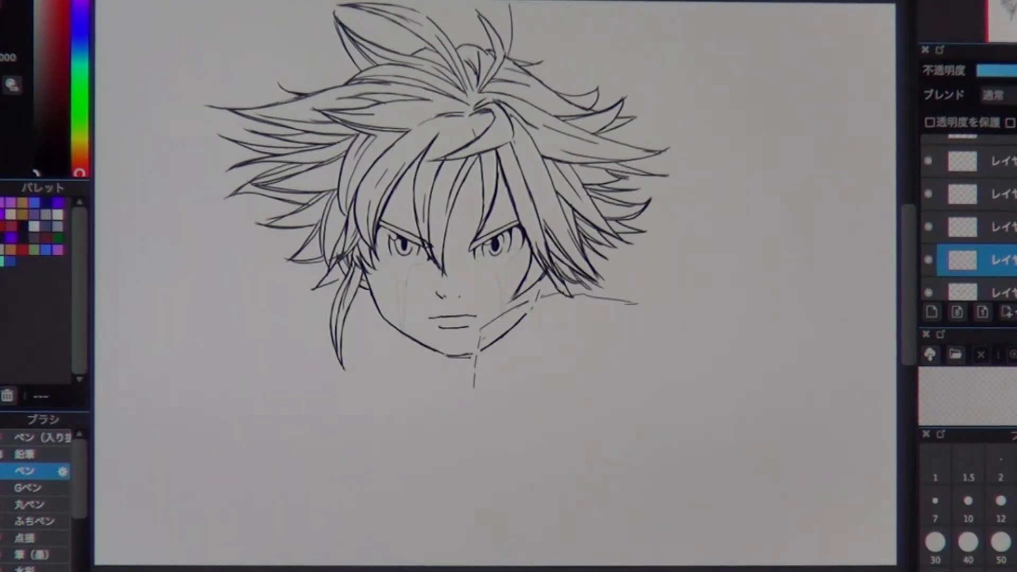
Step: Ink a small pointed strand hanging below the left ear, beside the long side lock
scroll(529, 411, up, 2)
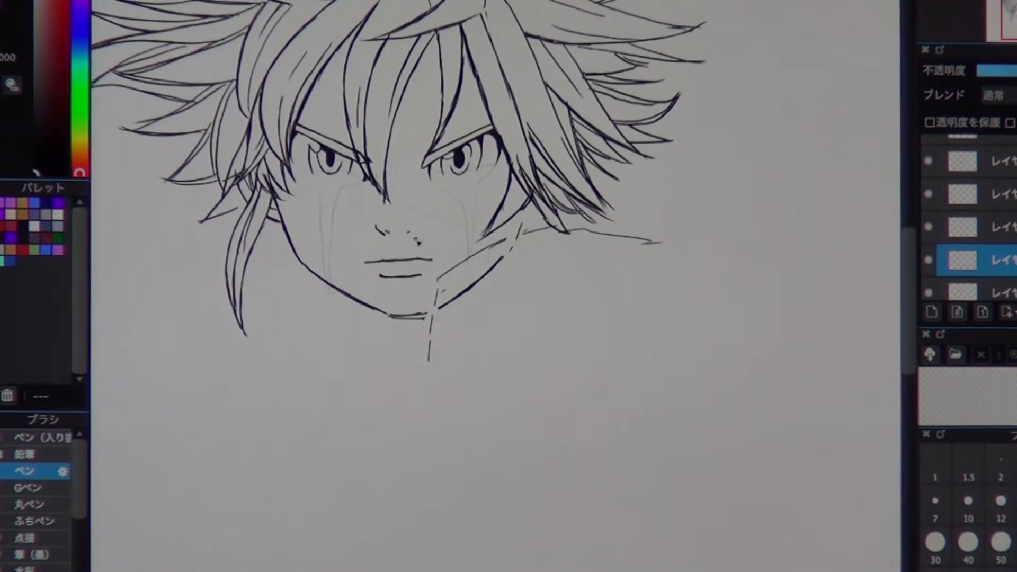
drag(448, 351, 470, 352)
click(971, 168)
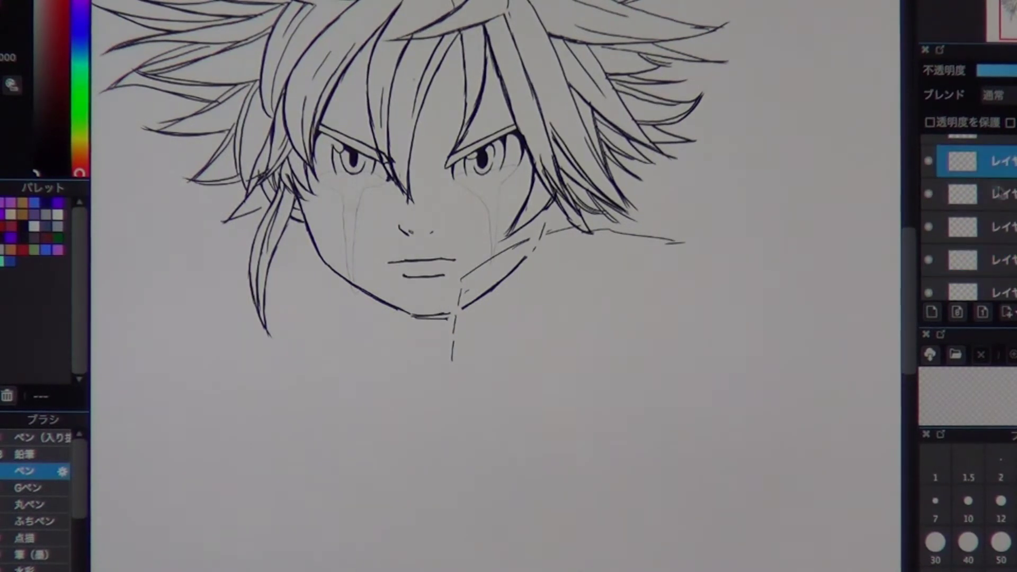
scroll(381, 224, up, 2)
drag(333, 234, 350, 324)
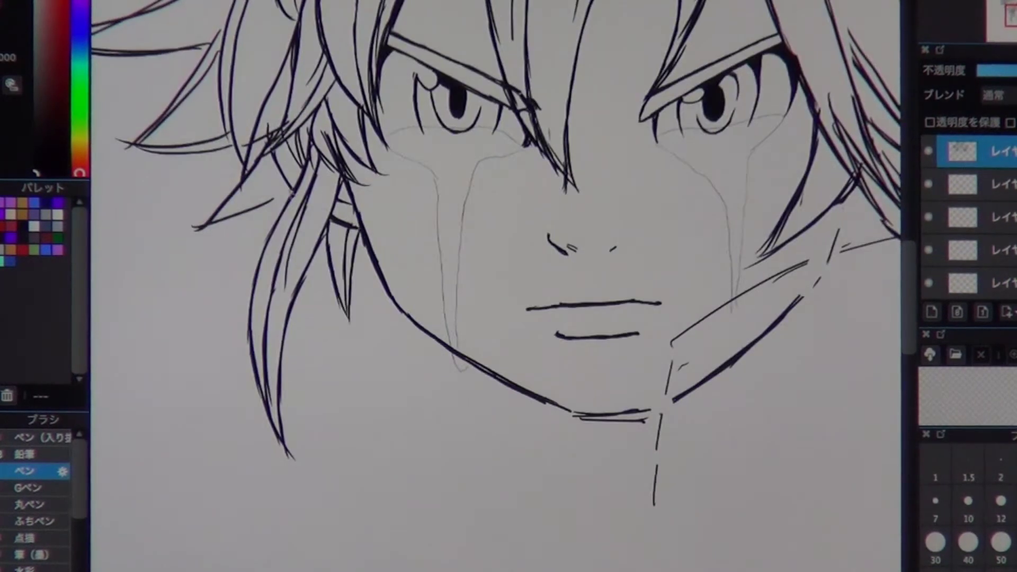
Step: Show the rough sketch layer at reduced opacity and sketch the collar lines below the left side of the jaw
click(971, 213)
drag(564, 448, 423, 380)
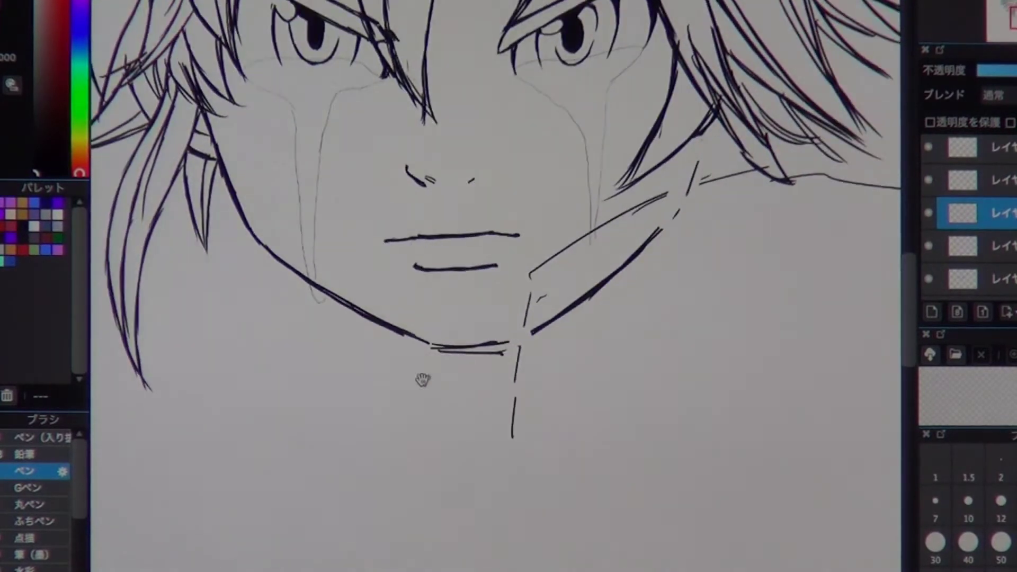
scroll(422, 380, down, 1)
click(971, 279)
scroll(357, 454, up, 1)
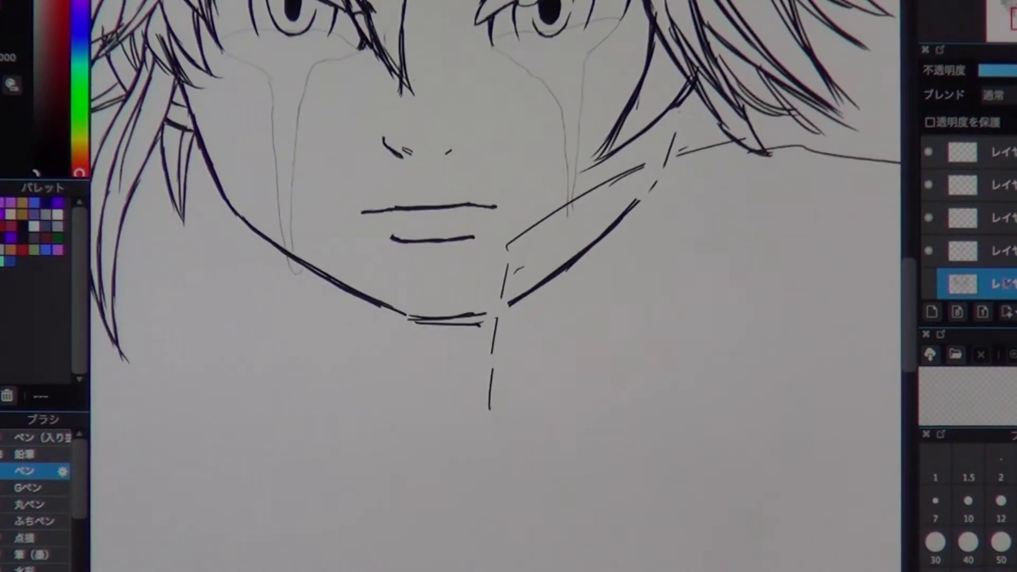
click(929, 283)
mouse_move(286, 290)
mouse_down()
mouse_move(291, 258)
mouse_move(385, 372)
mouse_up()
drag(323, 264, 406, 438)
scroll(409, 436, down, 1)
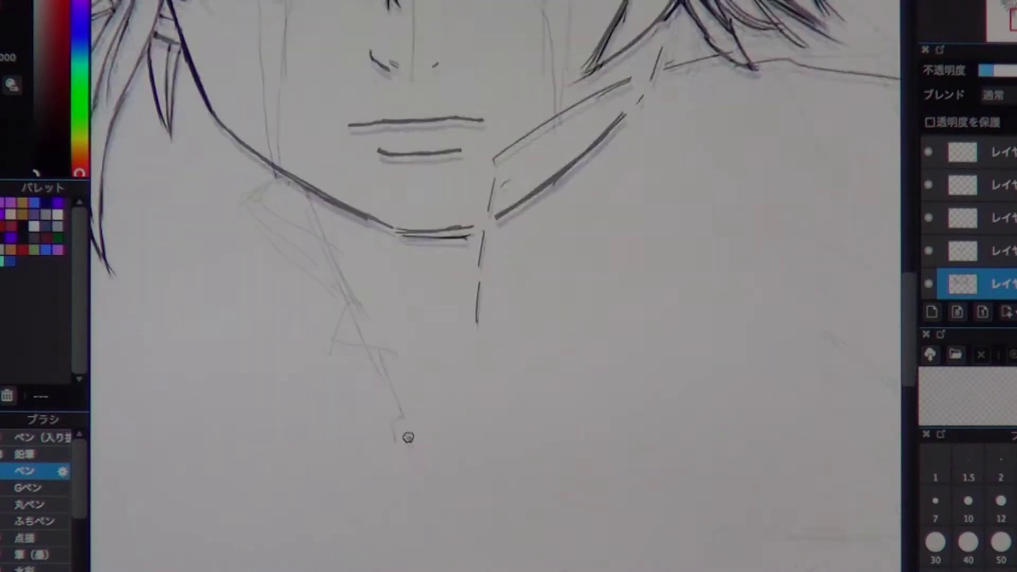
Step: Sketch a round button beneath the collar and the left shoulder and sleeve outline
scroll(284, 402, up, 1)
scroll(283, 403, down, 2)
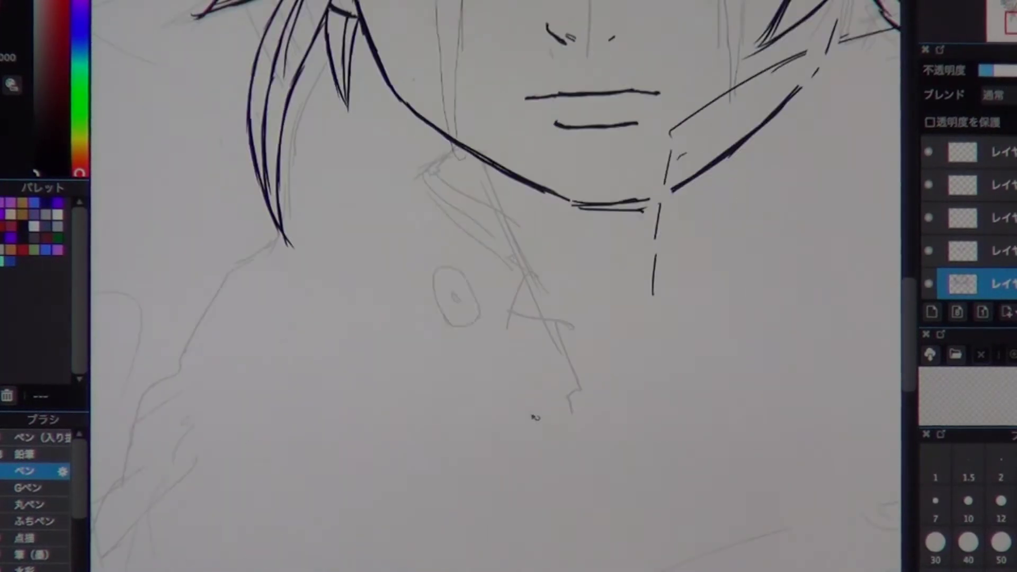
scroll(450, 316, up, 2)
scroll(393, 213, down, 2)
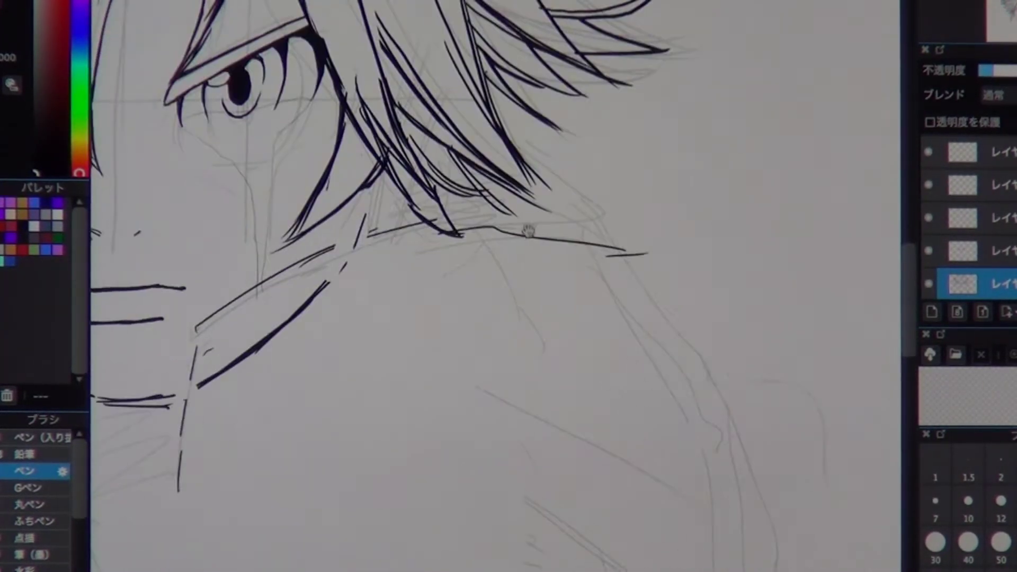
Step: Sketch the right shoulder and upper arm contour curving down from the collar
scroll(590, 272, up, 2)
mouse_move(649, 69)
mouse_down()
mouse_move(783, 261)
mouse_move(806, 443)
mouse_up()
scroll(806, 443, down, 1)
scroll(447, 243, up, 1)
Step: Sketch a sleeping baby's head below the chin with hair, closed eyes, nose, mouth and a small fist
mouse_move(403, 249)
mouse_down()
mouse_move(371, 320)
mouse_move(564, 243)
mouse_up()
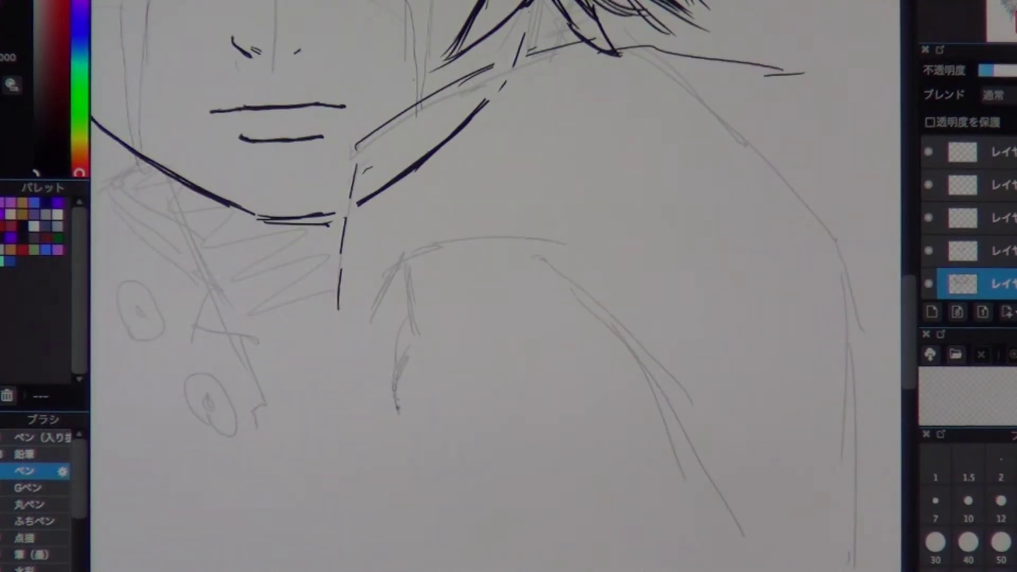
drag(417, 269, 374, 326)
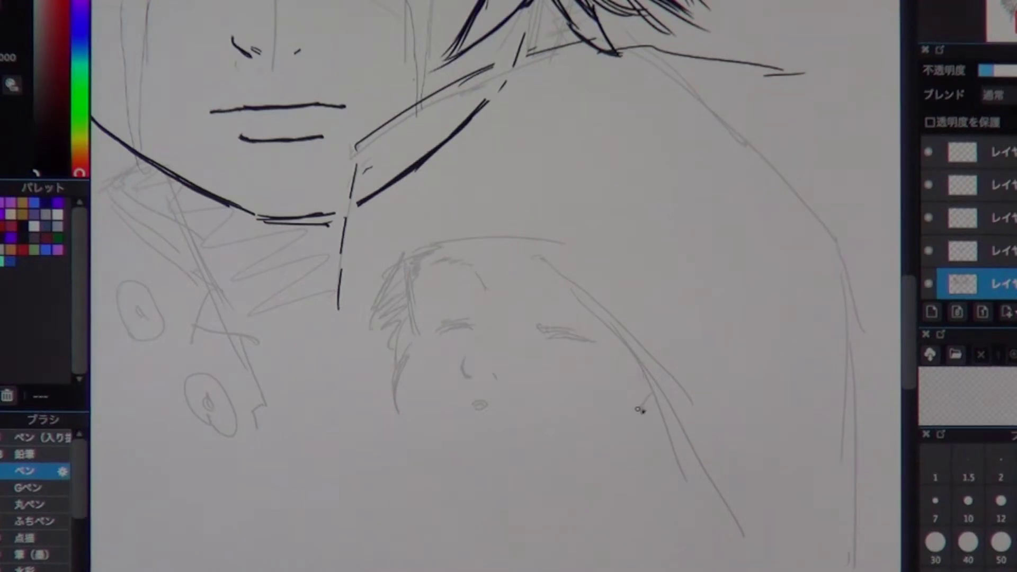
drag(563, 433, 542, 454)
Step: Sketch the blanket edge across the baby's chest with a raised fold at the left and a curve underneath
drag(456, 476, 760, 548)
drag(413, 422, 297, 493)
drag(318, 498, 370, 493)
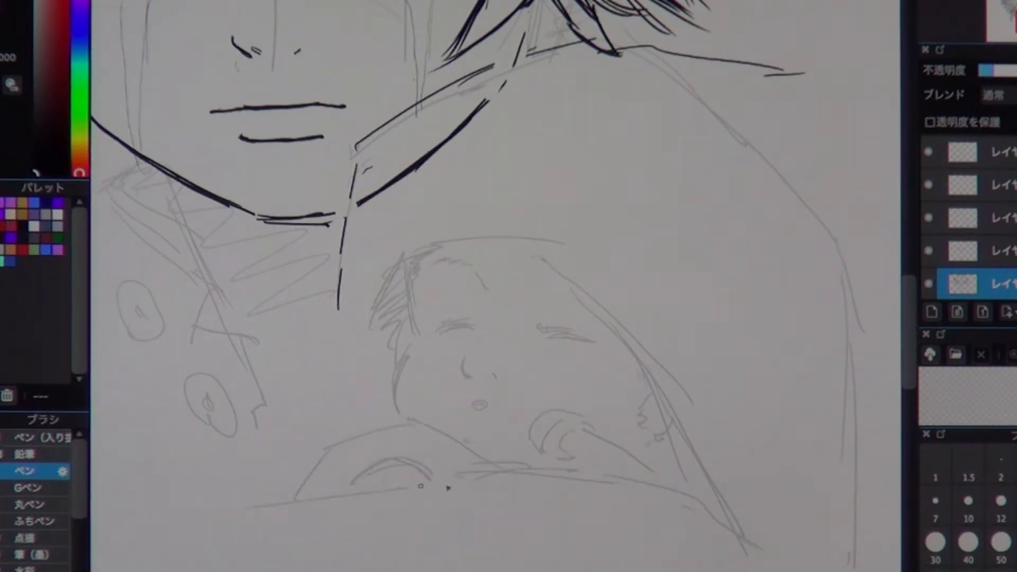
scroll(371, 492, down, 1)
drag(539, 530, 668, 509)
Step: Sketch the wrap's folds arching over the baby's head and long creases running down the right side
scroll(668, 509, up, 1)
drag(418, 217, 486, 204)
drag(405, 188, 481, 148)
drag(679, 223, 789, 475)
drag(747, 201, 813, 562)
drag(807, 292, 816, 498)
drag(721, 437, 770, 538)
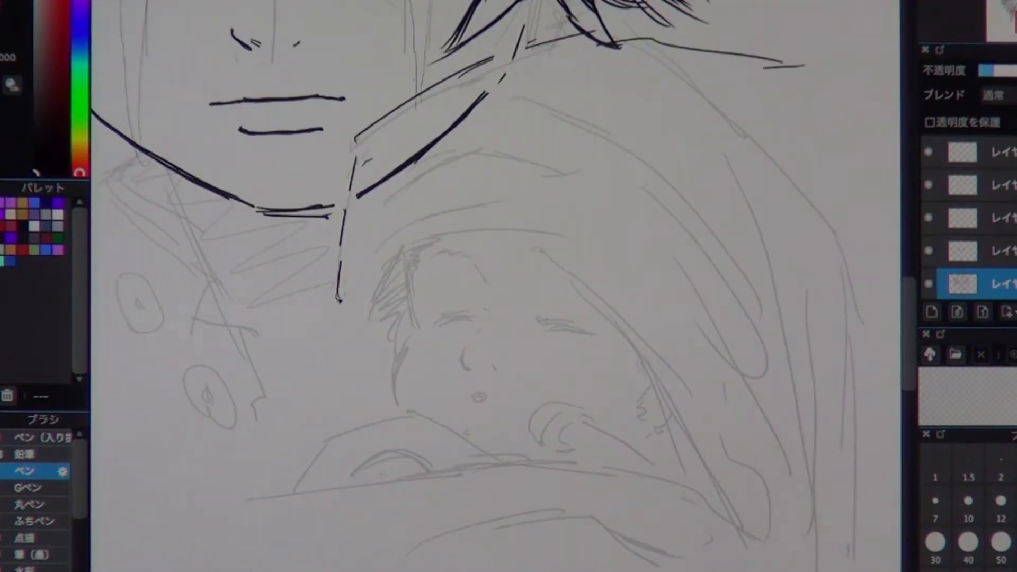
Step: Sketch the forearm, sleeve and hand contours supporting the wrapped baby from beneath
mouse_move(417, 474)
mouse_down()
mouse_move(566, 400)
mouse_move(291, 427)
mouse_move(358, 216)
mouse_move(504, 334)
mouse_move(477, 339)
mouse_up()
drag(476, 345, 652, 440)
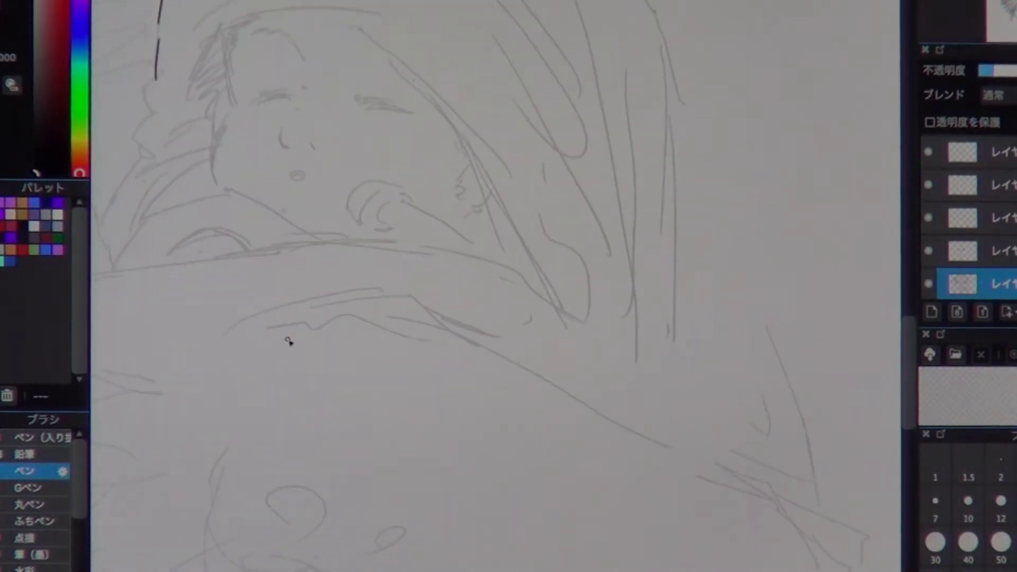
drag(255, 360, 201, 493)
drag(318, 477, 286, 492)
drag(402, 498, 424, 525)
drag(336, 531, 543, 532)
drag(456, 345, 324, 331)
drag(286, 330, 230, 434)
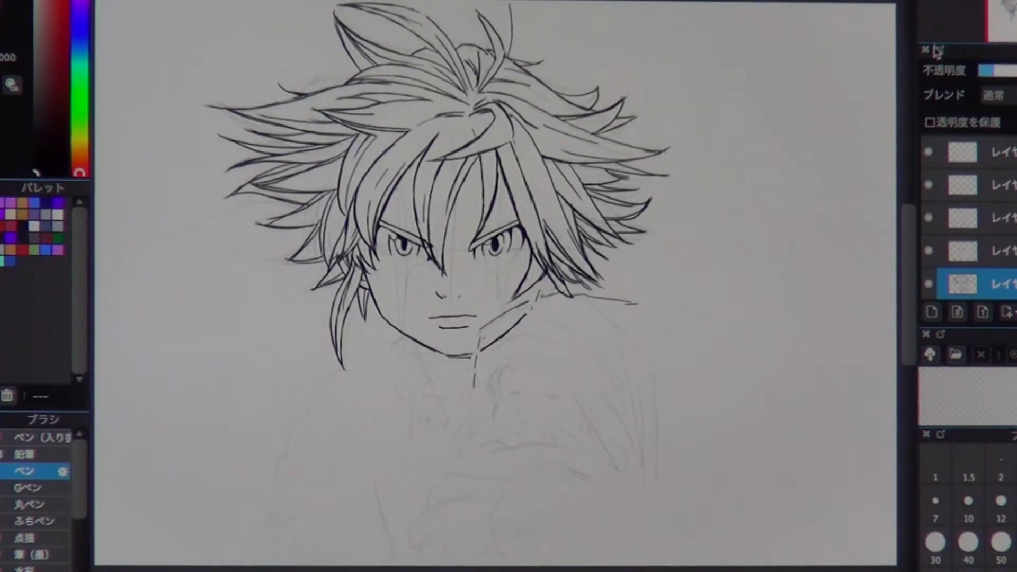
Step: Select the body and baby region, deselect it, and activate the layer for inking the baby and its wrap
click(495, 448)
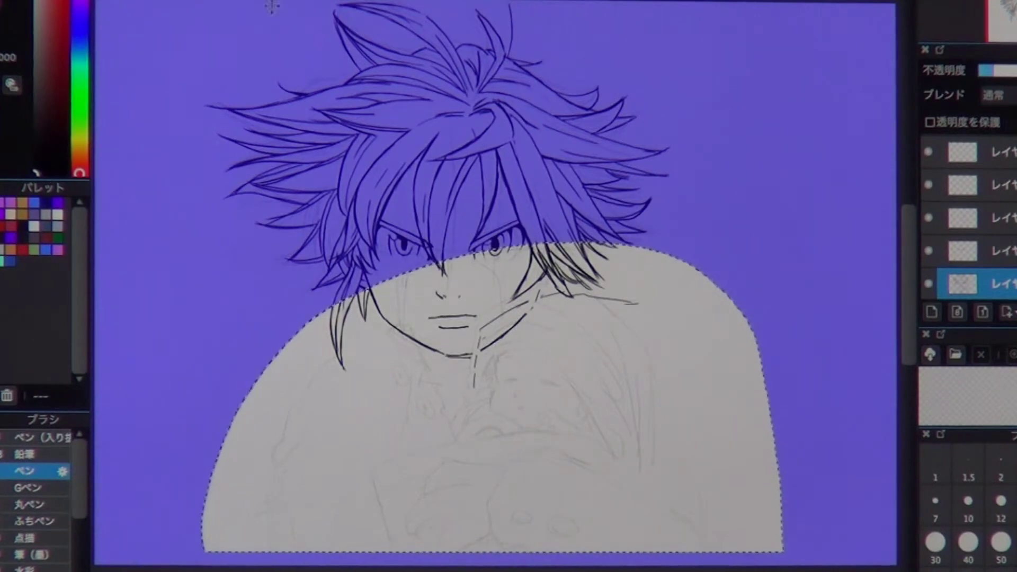
key(ctrl+d)
click(980, 217)
scroll(591, 318, up, 4)
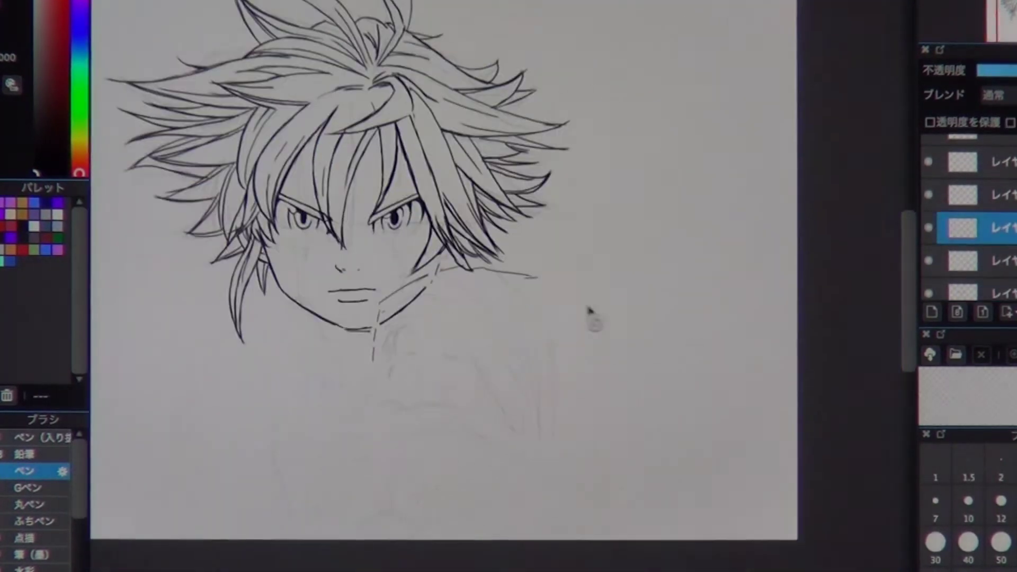
click(981, 194)
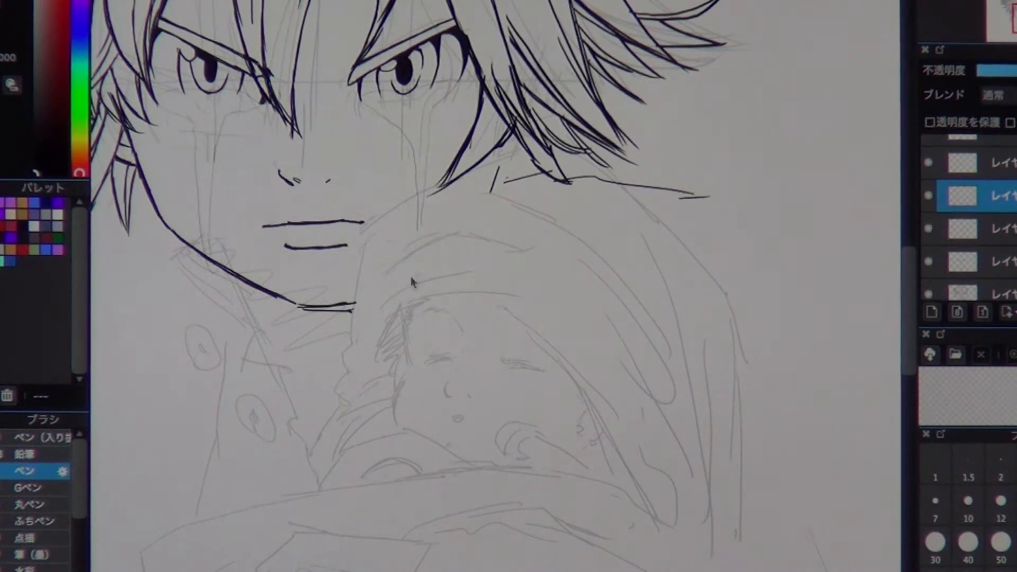
Step: Ink the wrap's outer contour from the chin over the baby's head and down the right side, plus the curved hood opening
scroll(472, 222, up, 1)
drag(229, 228, 200, 398)
drag(200, 398, 187, 430)
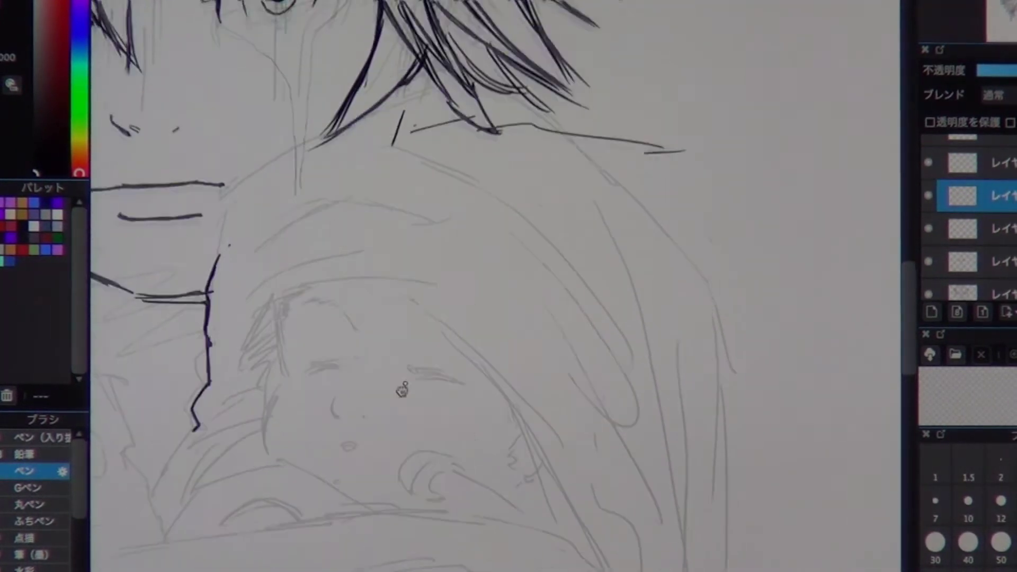
drag(222, 242, 338, 169)
mouse_move(297, 242)
mouse_down()
mouse_move(427, 168)
mouse_move(626, 162)
mouse_up()
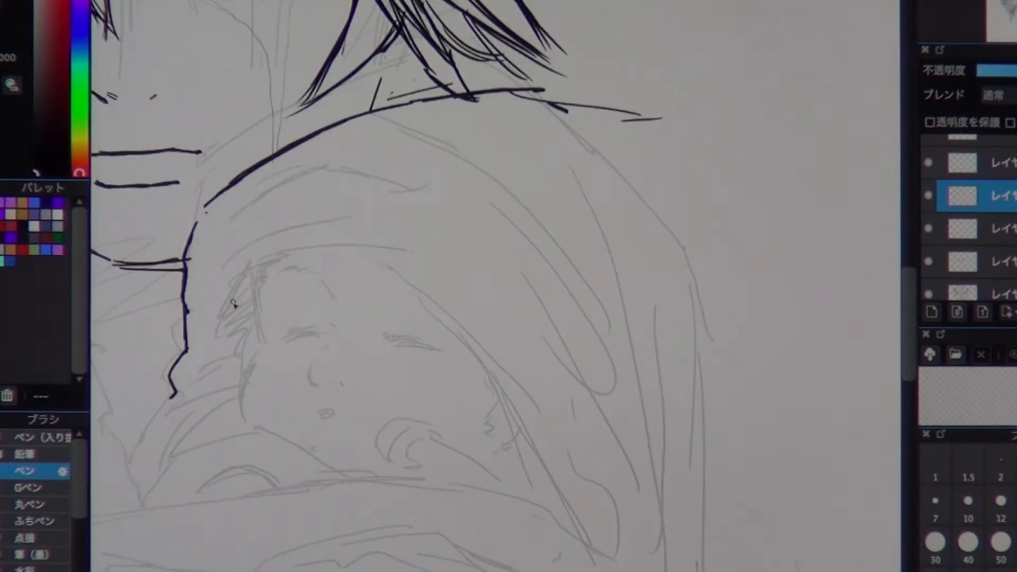
mouse_move(318, 258)
mouse_down()
mouse_move(556, 480)
mouse_move(573, 509)
mouse_up()
drag(562, 111, 656, 228)
drag(704, 204, 704, 466)
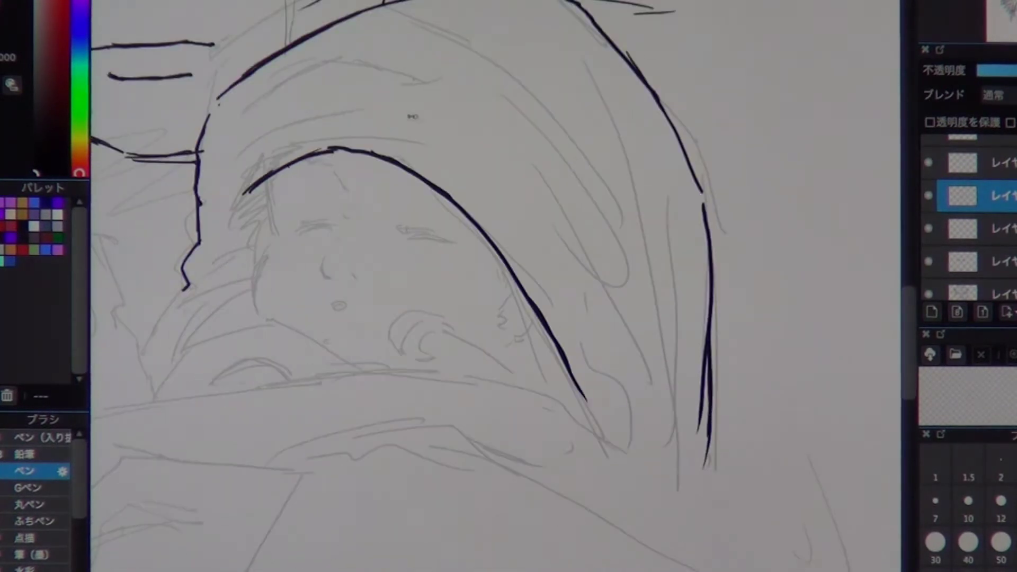
Step: Ink the hood's arching folds and the long creases down its right side, with short hatching along the upper-left fold
mouse_move(238, 169)
mouse_down()
mouse_move(317, 127)
mouse_move(374, 112)
mouse_up()
mouse_move(213, 177)
mouse_down()
mouse_move(348, 78)
mouse_move(654, 306)
mouse_up()
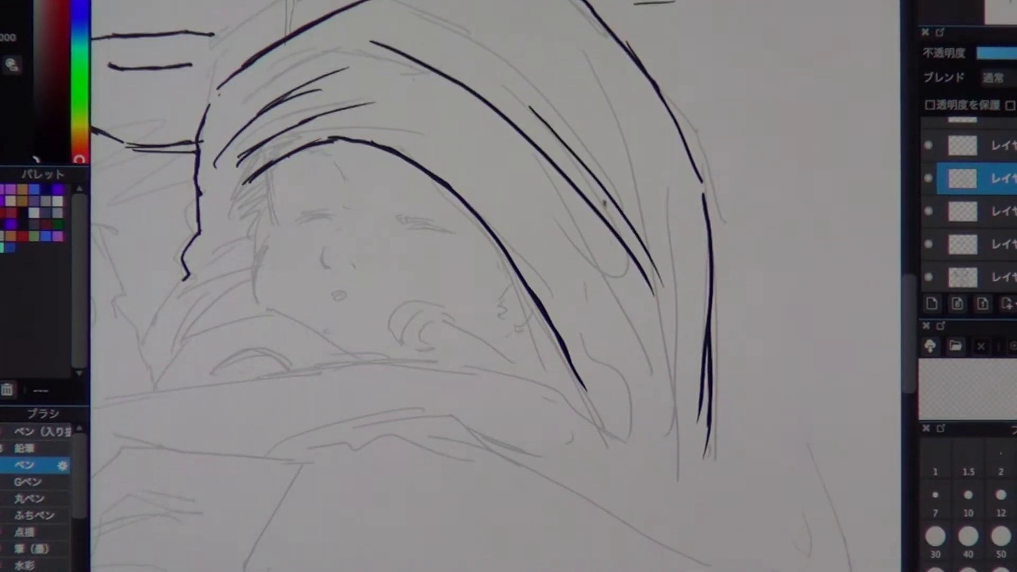
drag(504, 21, 576, 101)
drag(634, 151, 665, 350)
drag(683, 350, 673, 514)
drag(546, 278, 585, 405)
drag(556, 284, 639, 426)
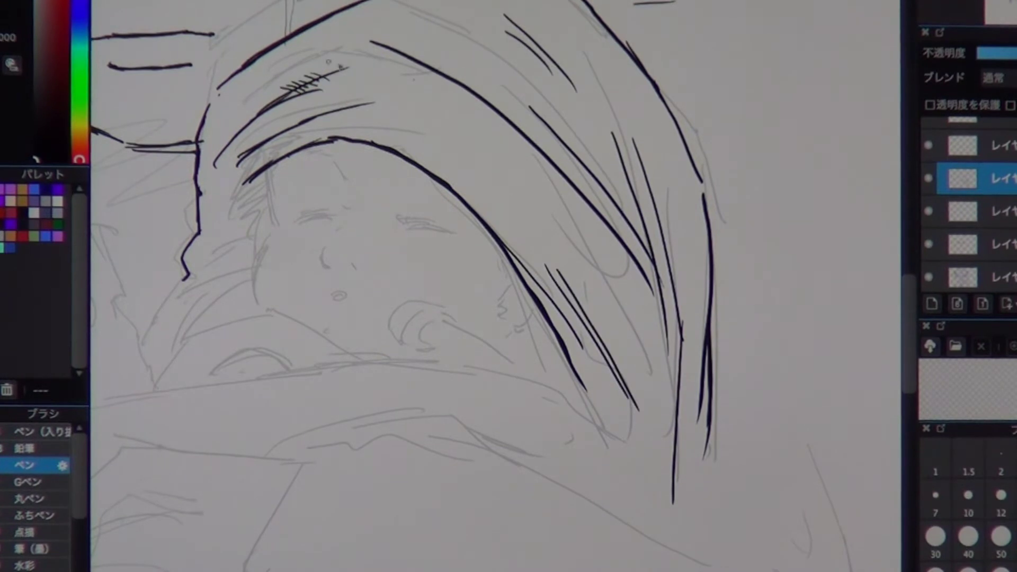
drag(318, 74, 365, 61)
Step: Ink the baby's dark hair, forelock, closed eyes with brows, nose, small mouth and left cheek line
drag(477, 265, 549, 251)
mouse_move(337, 151)
mouse_down()
mouse_move(350, 217)
mouse_move(402, 186)
mouse_up()
drag(480, 208, 530, 215)
drag(485, 213, 535, 222)
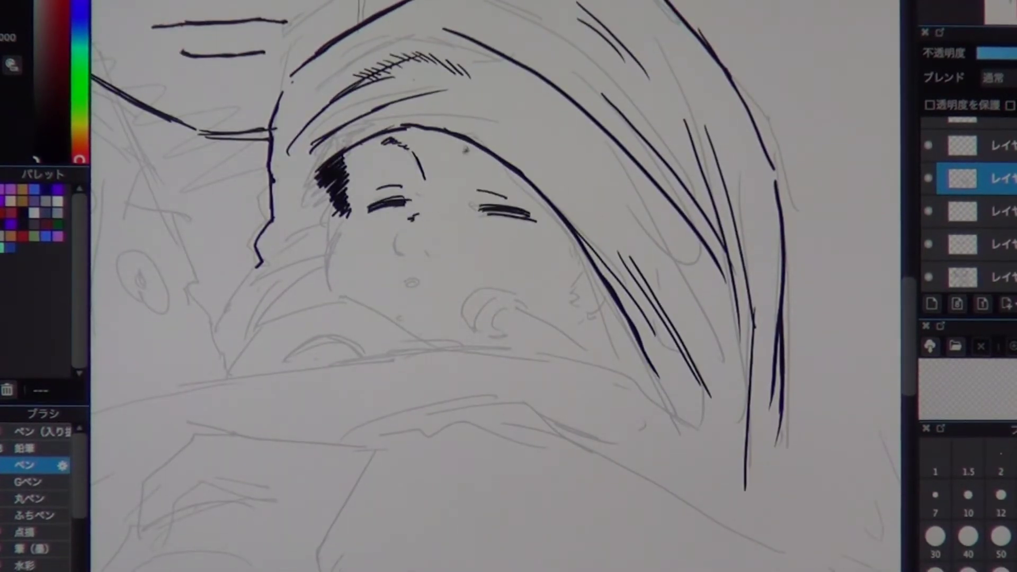
mouse_move(399, 241)
mouse_down()
mouse_move(406, 255)
mouse_move(437, 257)
mouse_up()
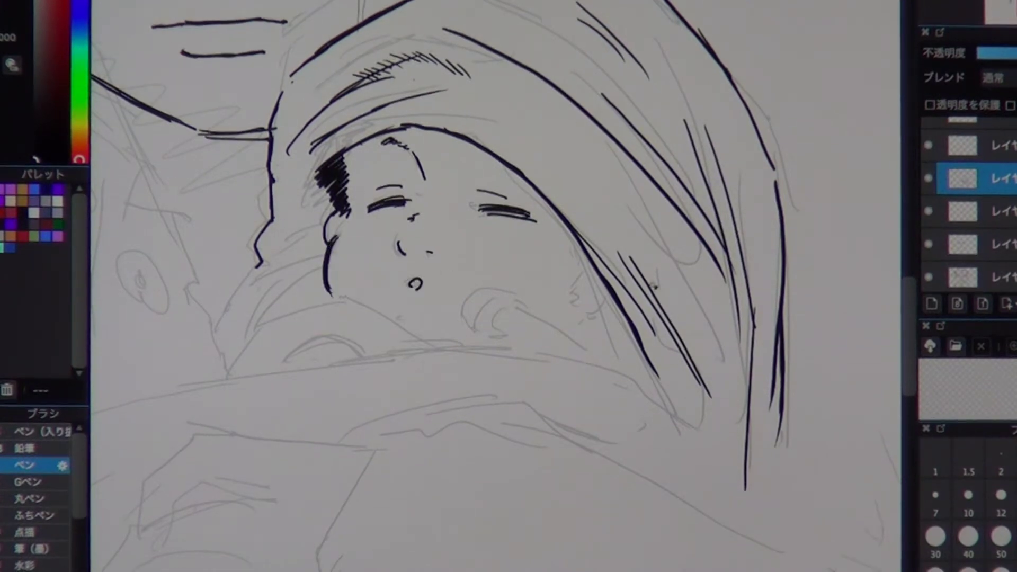
Step: Ink the baby's ear with dark hair beside it, hatch both cheeks, and outline the wrap folds left of the face
mouse_move(654, 287)
mouse_down()
mouse_move(609, 317)
mouse_move(576, 302)
mouse_up()
mouse_move(545, 330)
mouse_down()
mouse_move(516, 347)
mouse_move(567, 377)
mouse_up()
drag(526, 342, 576, 389)
mouse_move(245, 186)
mouse_down()
mouse_move(205, 226)
mouse_move(233, 240)
mouse_up()
drag(424, 265, 485, 270)
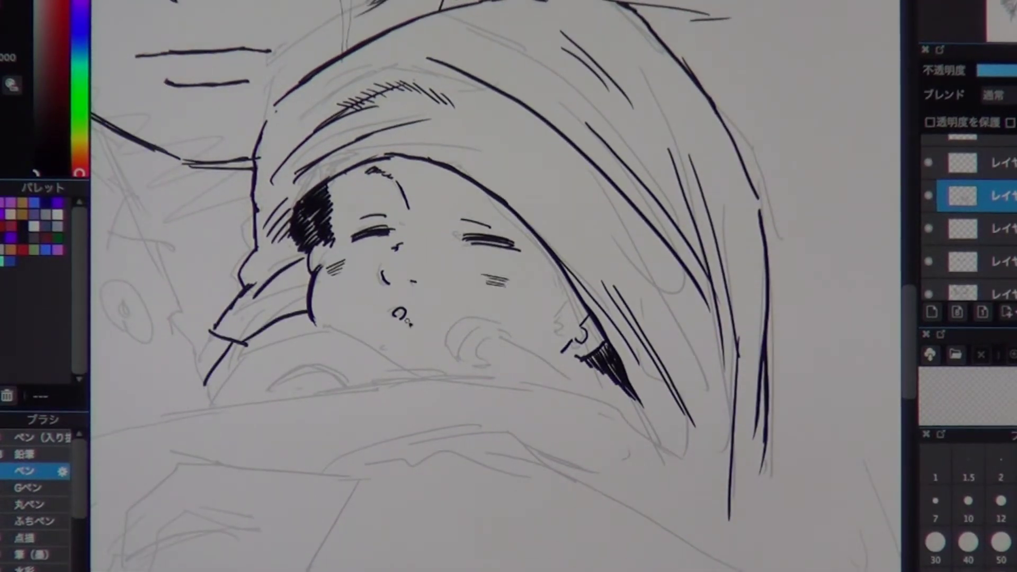
Step: Ink the baby's chin line, the cloth folds beneath it and the small fist beside the mouth
drag(317, 329, 390, 356)
mouse_move(317, 332)
mouse_down()
mouse_move(252, 369)
mouse_move(213, 412)
mouse_up()
drag(307, 313, 240, 360)
drag(490, 327, 575, 369)
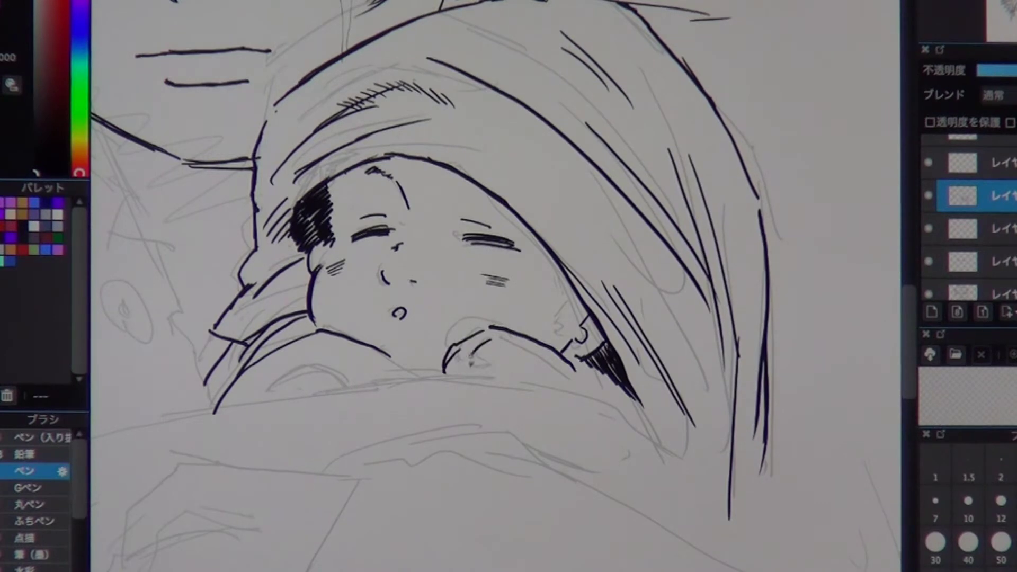
Step: Ink the blanket's upper edge across the baby's chest and continue it down to close the wrap's lower right tip
mouse_move(427, 377)
mouse_down()
mouse_move(556, 373)
mouse_move(334, 391)
mouse_move(196, 432)
mouse_up()
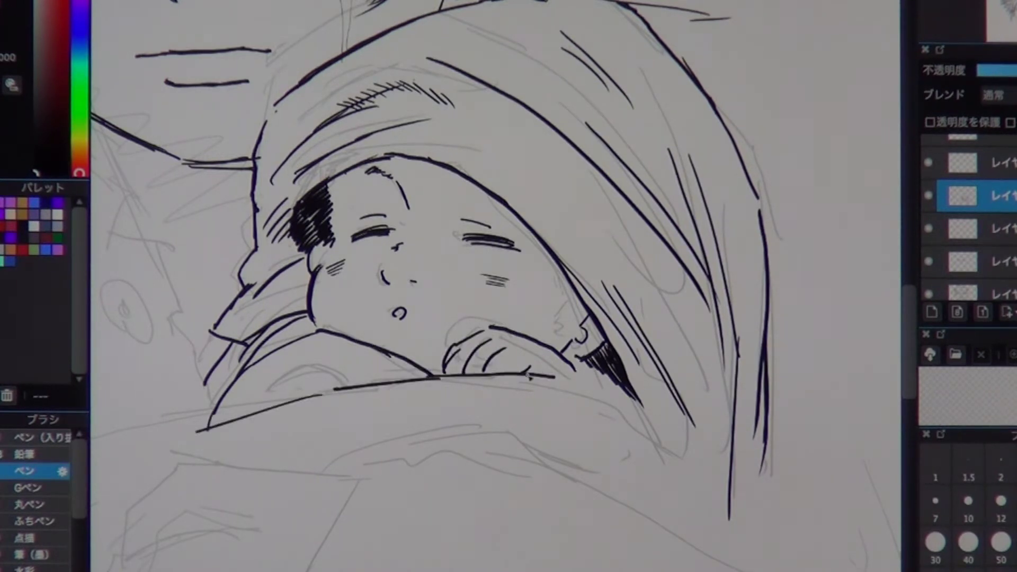
drag(536, 373, 705, 490)
drag(708, 493, 733, 533)
drag(769, 402, 731, 554)
scroll(583, 455, down, 5)
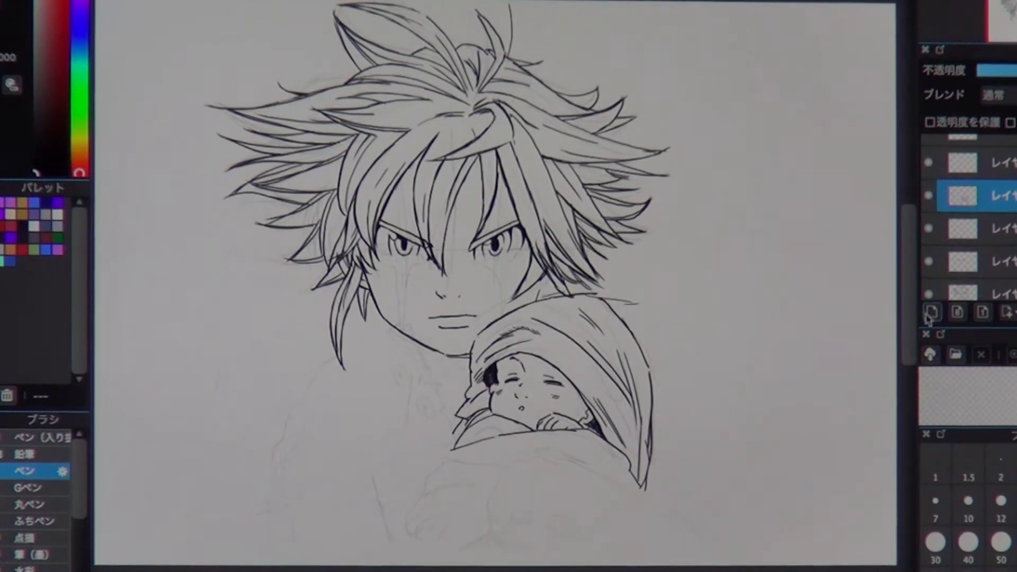
Step: Ink the pointed collar and jagged jacket opening below the chin, with two oval buttons beside it
scroll(362, 334, up, 5)
drag(362, 334, 319, 320)
mouse_move(320, 289)
mouse_down()
mouse_move(294, 308)
mouse_move(316, 336)
mouse_up()
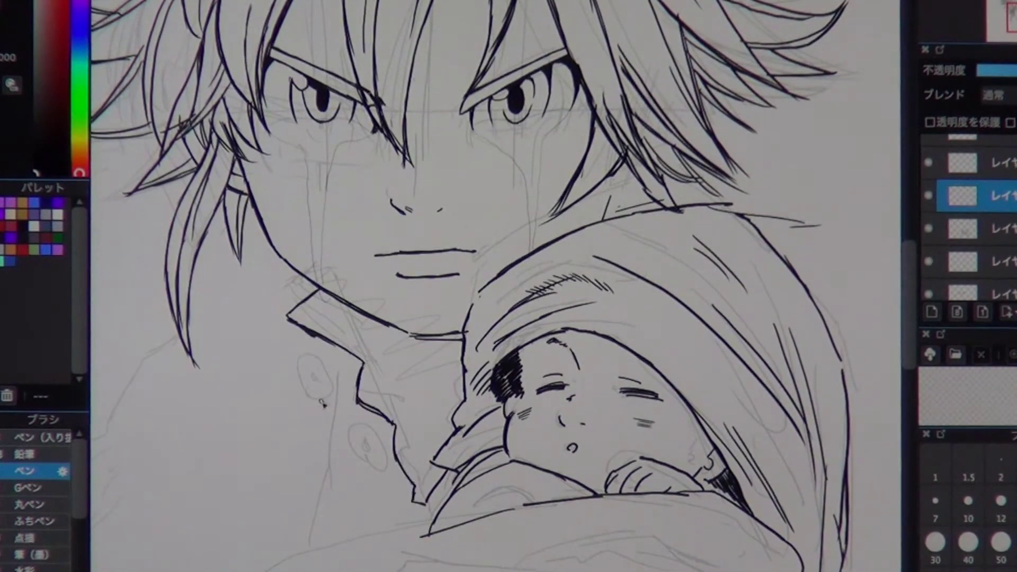
drag(265, 381, 330, 361)
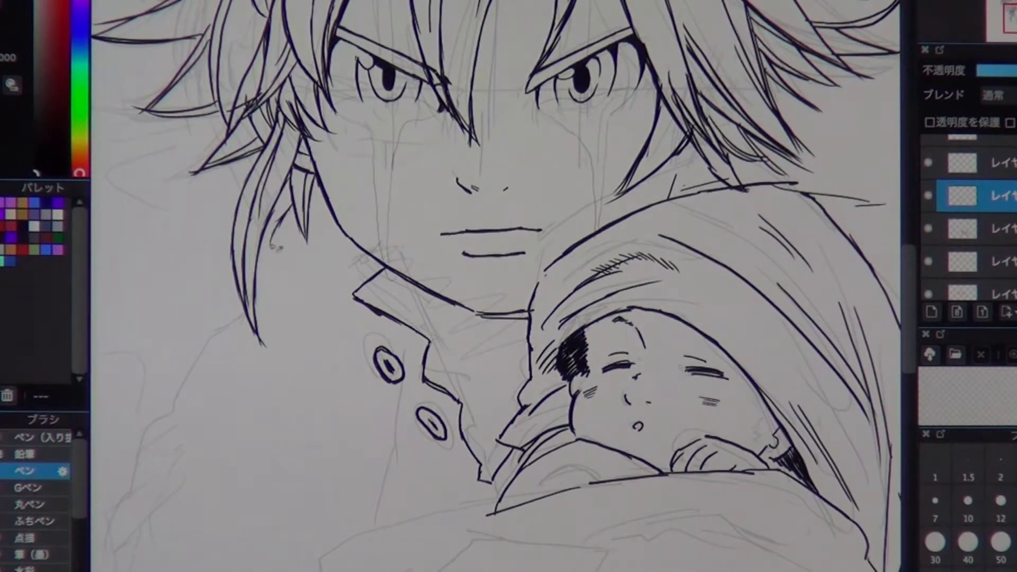
Step: Ink the left shoulder and upper arm outline, ending in a ragged torn sleeve with creases below
drag(254, 339, 289, 311)
drag(296, 296, 243, 367)
drag(175, 517, 197, 477)
mouse_move(197, 477)
mouse_down()
mouse_move(178, 509)
mouse_move(299, 564)
mouse_up()
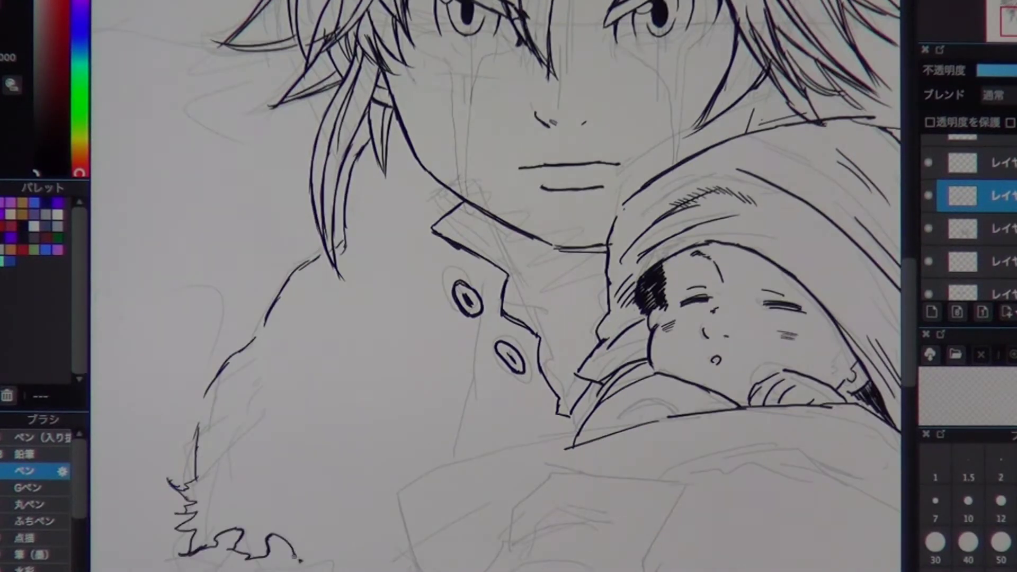
drag(549, 495, 570, 416)
mouse_move(220, 472)
mouse_down()
mouse_move(225, 550)
mouse_move(286, 570)
mouse_up()
Step: Ink the forearm and wide cuff beneath the baby, including the sleeve's outer contour and a ragged lower edge
drag(530, 318, 152, 269)
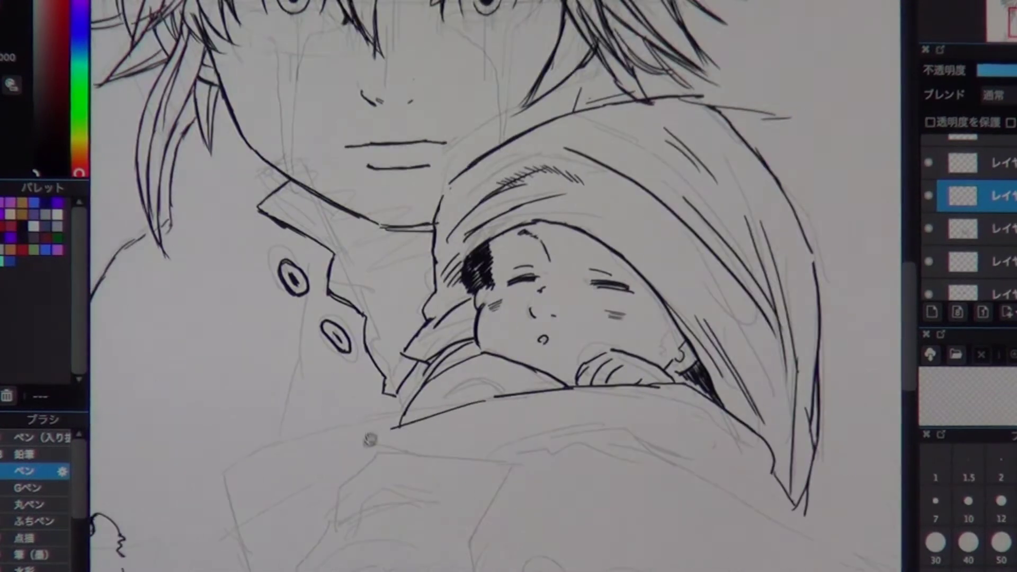
drag(477, 265, 444, 306)
drag(604, 354, 625, 470)
mouse_move(511, 415)
mouse_down()
mouse_move(419, 390)
mouse_move(639, 468)
mouse_up()
drag(529, 318, 636, 288)
mouse_move(534, 371)
mouse_down()
mouse_move(445, 355)
mouse_move(406, 365)
mouse_move(397, 533)
mouse_move(550, 540)
mouse_move(588, 497)
mouse_up()
drag(593, 496, 680, 537)
drag(477, 265, 530, 318)
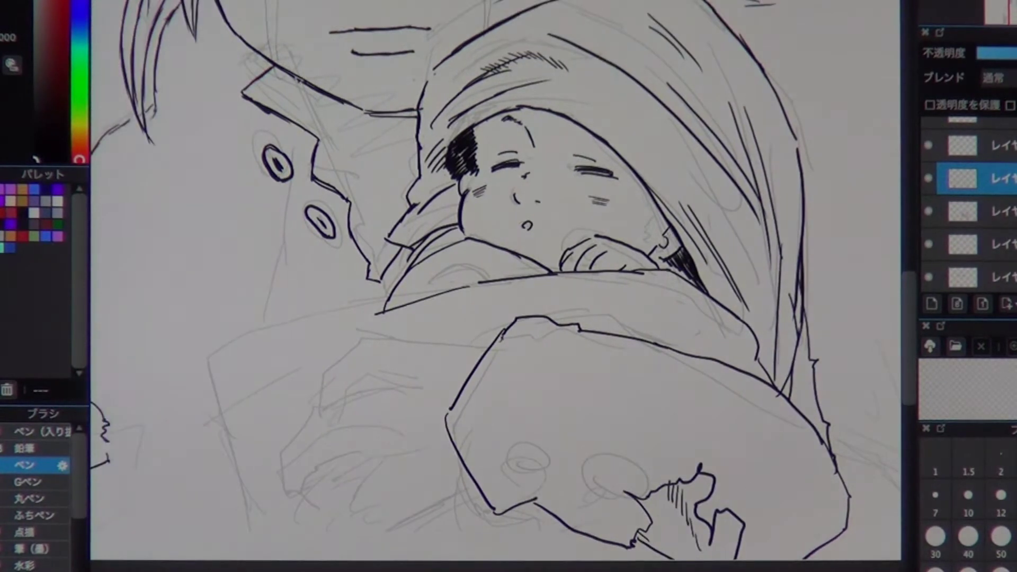
Step: Ink the inner collar line down the neck and two round buttons on the forearm's cuff
drag(365, 74, 297, 217)
drag(516, 438, 514, 441)
drag(596, 464, 594, 466)
Step: Ink the back of the supporting hand with its knuckles, curled fingers and the wrist line running into the cuff
drag(477, 265, 580, 330)
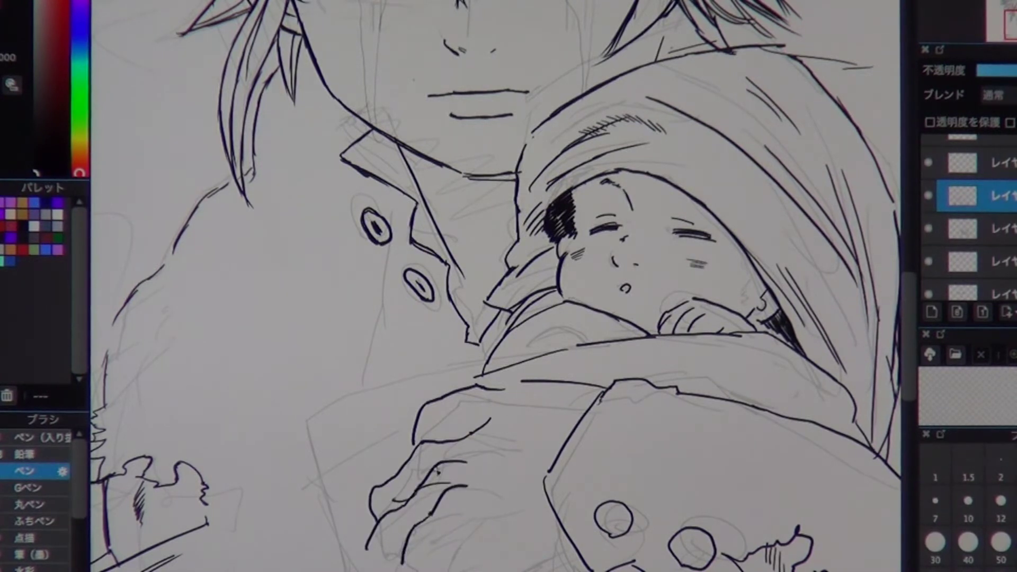
mouse_move(481, 422)
mouse_down()
mouse_move(443, 427)
mouse_move(497, 390)
mouse_up()
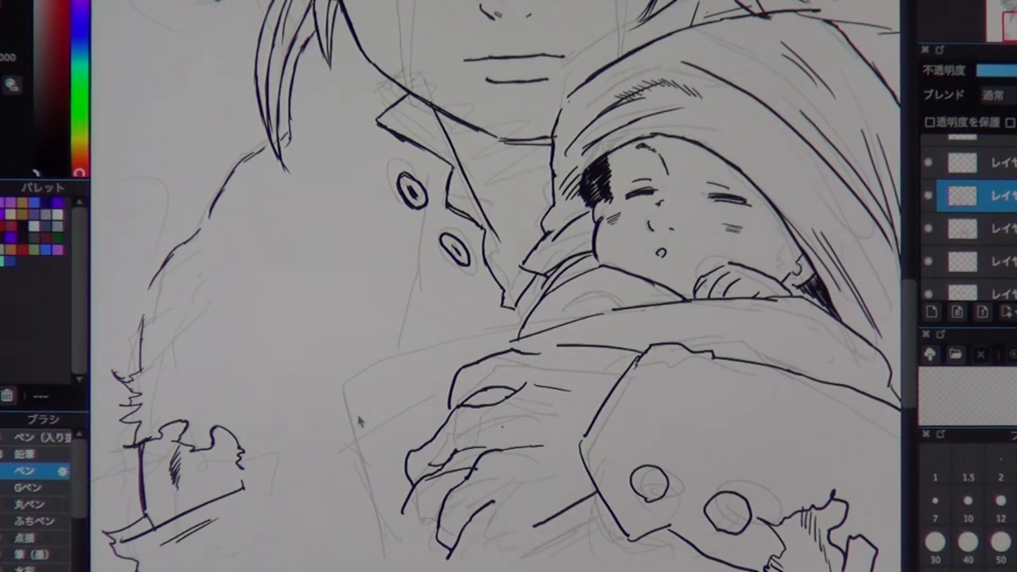
drag(372, 328, 306, 335)
drag(583, 521, 675, 571)
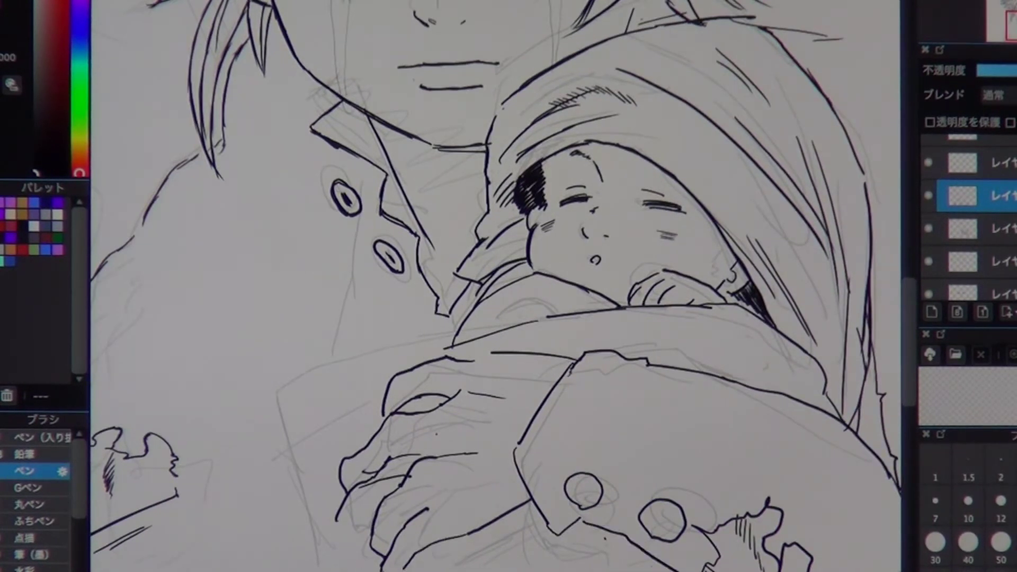
drag(477, 318, 522, 303)
Step: Ink the angular coat edge left of the hand, the lower fingers and the creases beneath the wrist
click(975, 229)
drag(493, 339, 326, 525)
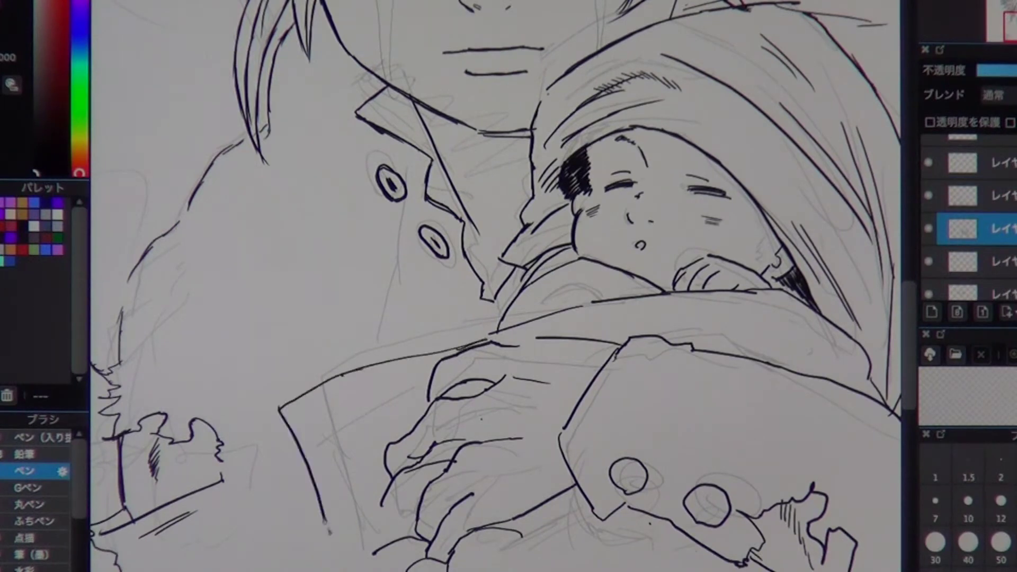
drag(477, 317, 463, 307)
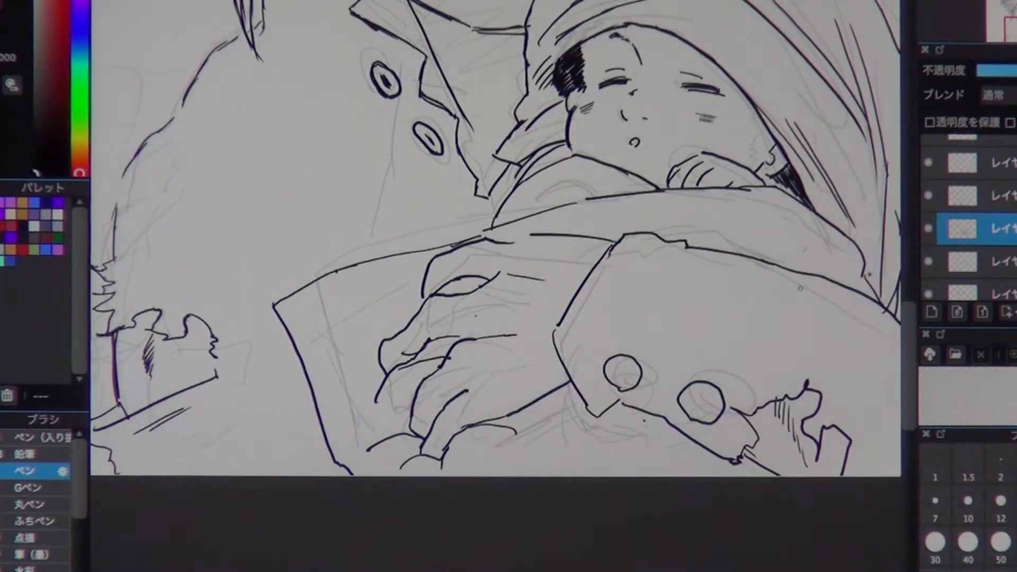
click(975, 195)
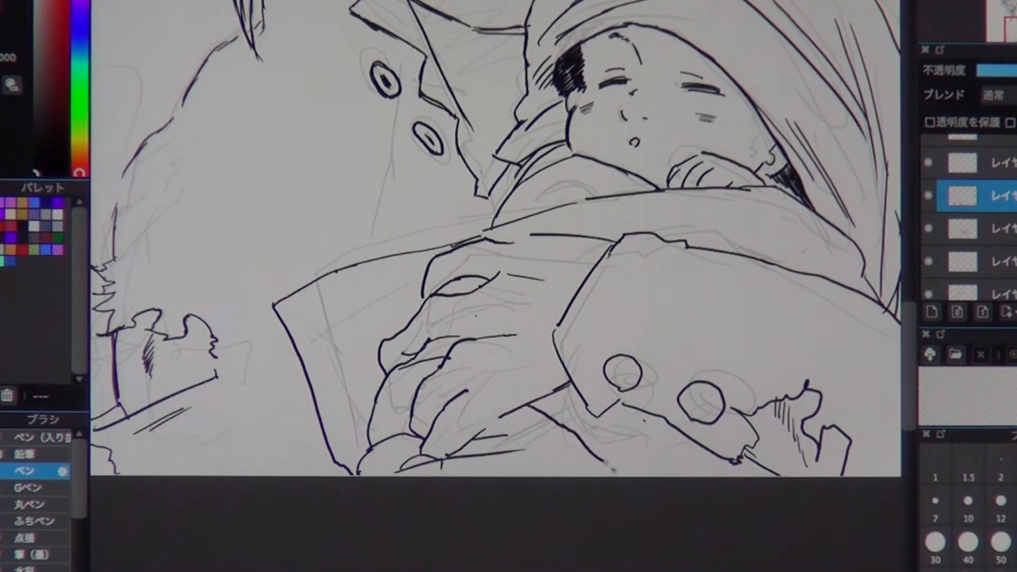
mouse_move(687, 231)
mouse_down()
mouse_move(597, 231)
mouse_move(563, 212)
mouse_up()
Step: Remove the cuff's buttons and ragged lower edge, and re-ink the cuff with a smooth lower curve and two round buttons
key(ctrl+z)
key(ctrl+z)
key(ctrl+z)
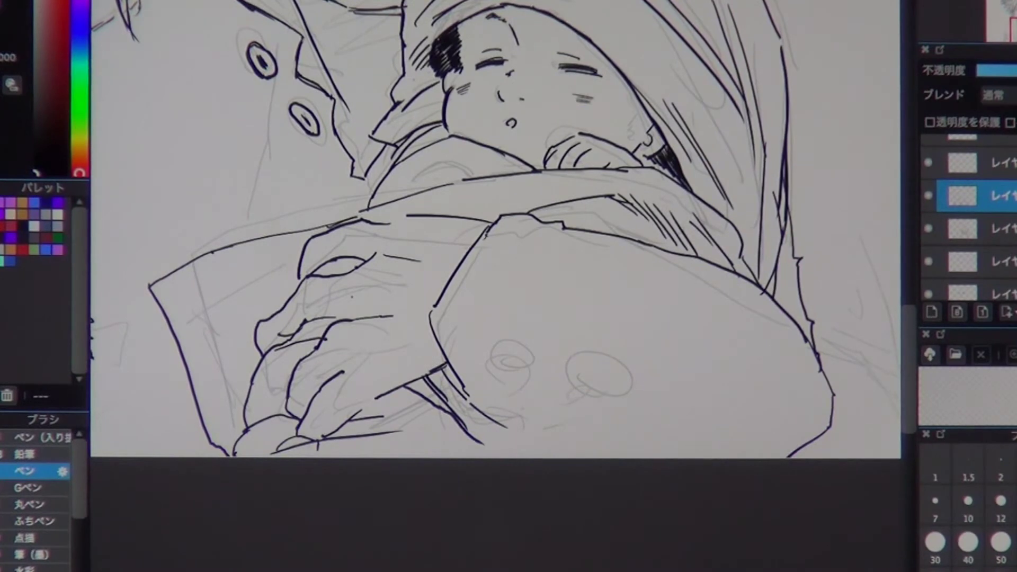
drag(483, 387, 476, 465)
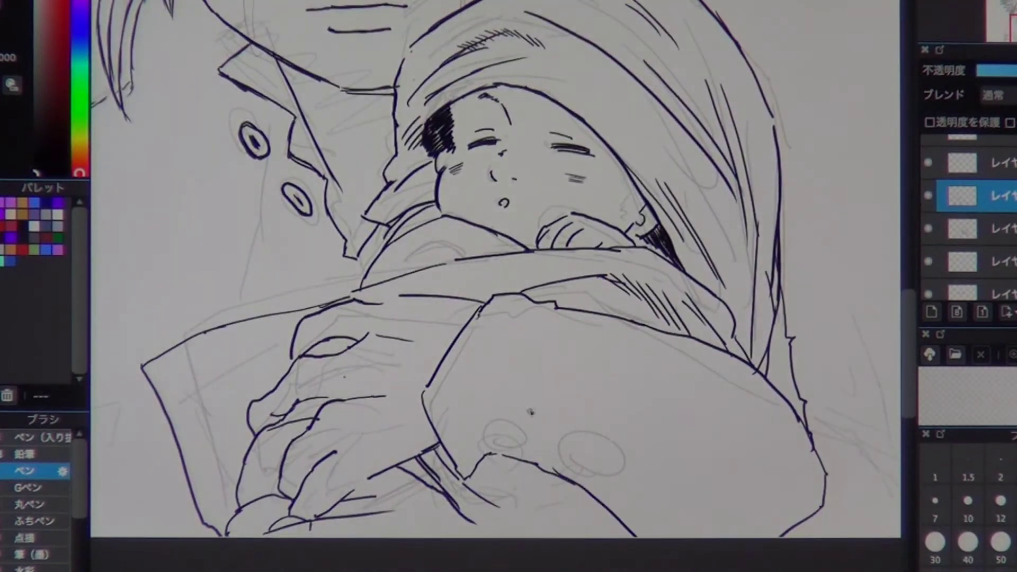
drag(727, 466, 813, 449)
Step: Refine the supporting hand's finger contours, join the gaps in the left shoulder outline and erase the stray line behind the hood
click(976, 2)
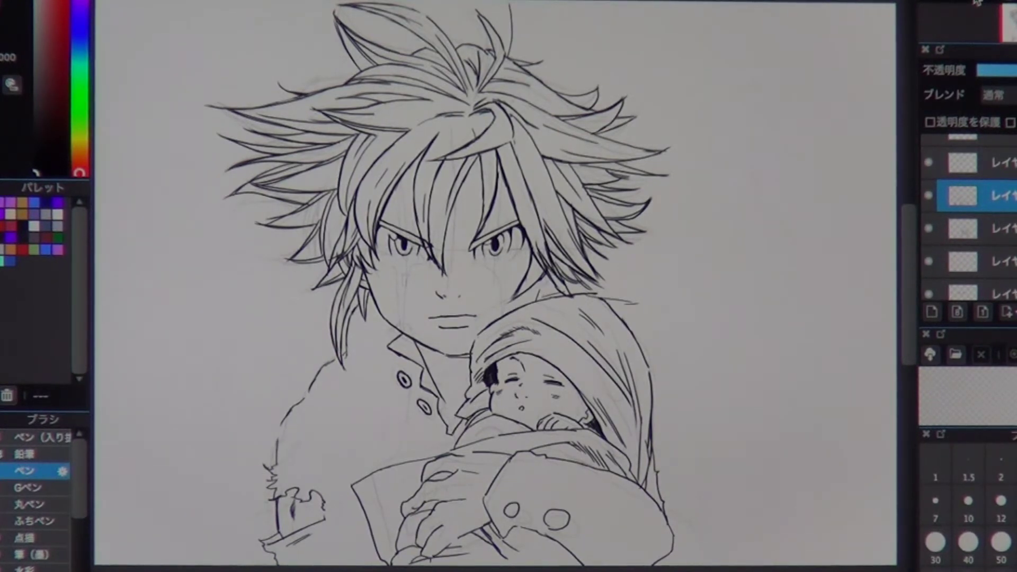
click(978, 3)
drag(355, 507, 358, 477)
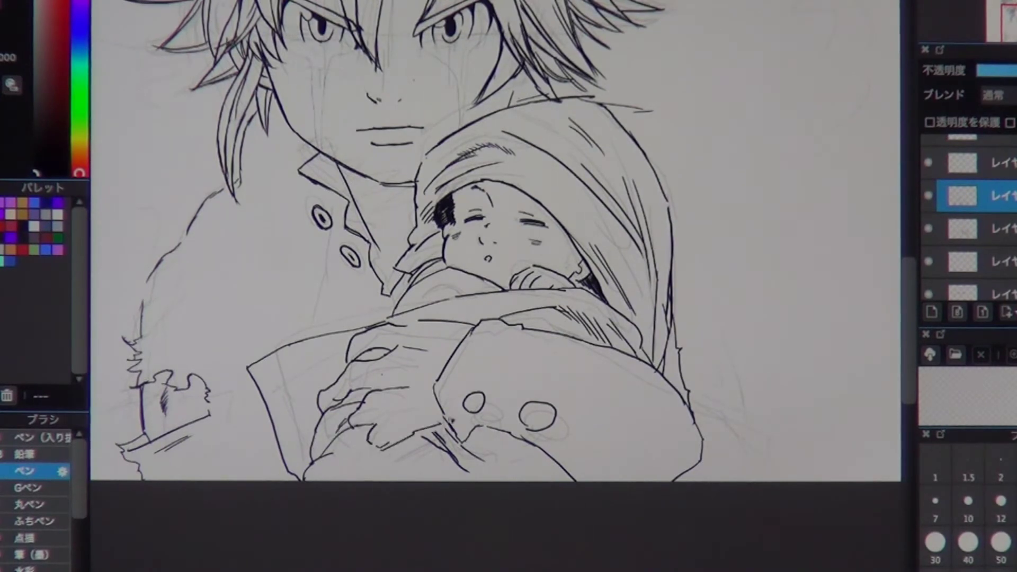
drag(672, 318, 678, 377)
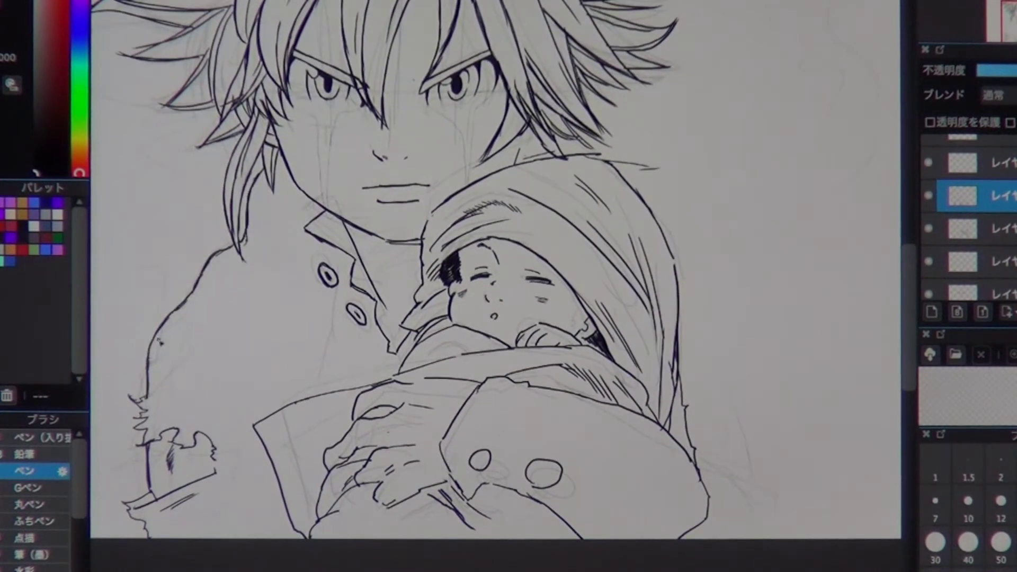
mouse_move(745, 191)
mouse_down()
mouse_move(685, 281)
mouse_move(725, 395)
mouse_up()
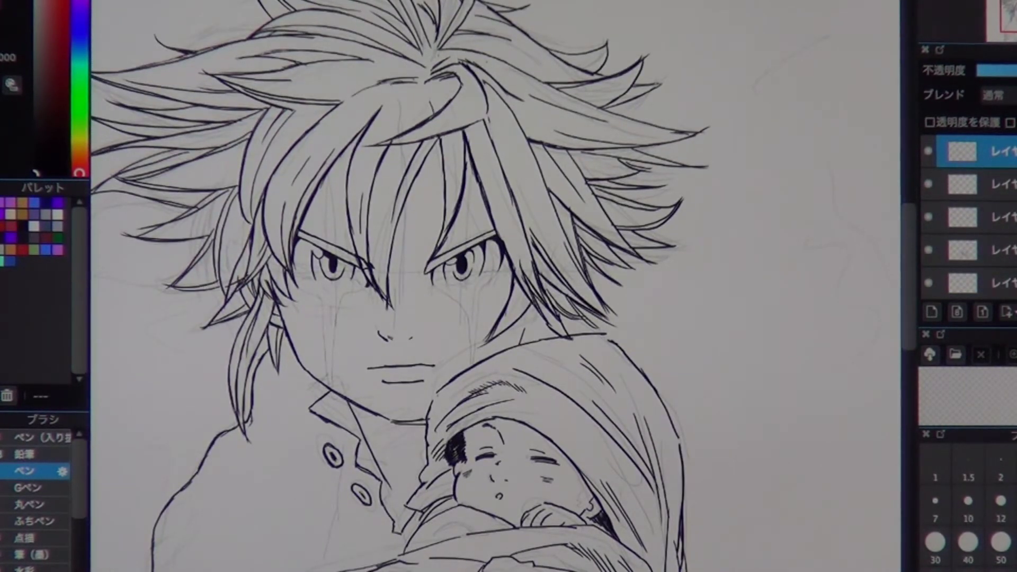
scroll(495, 286, down, 2)
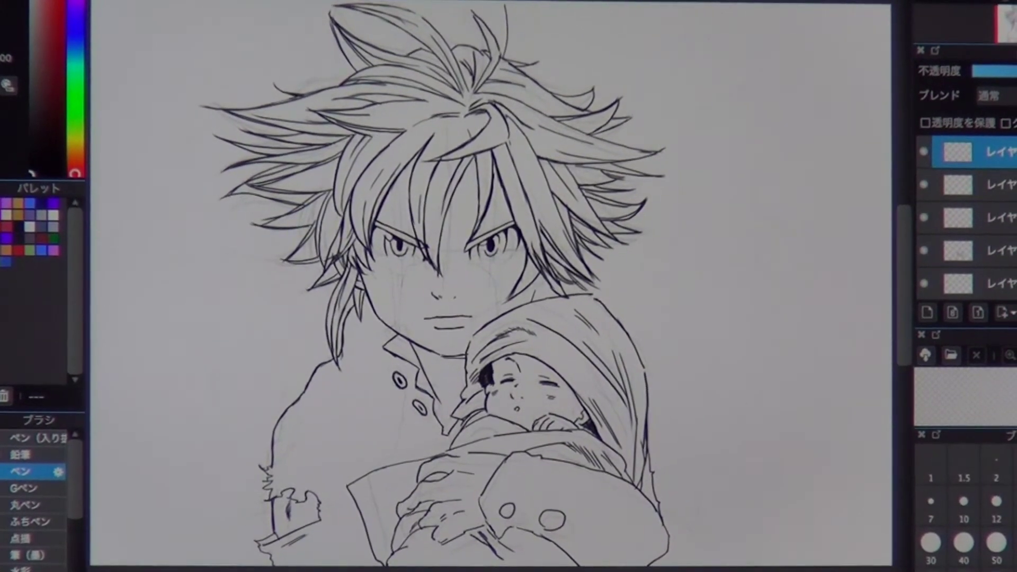
Step: Re-ink the upper spike on the hair's left side with an upturned, pointed tip, joining it to the existing strands
scroll(496, 286, up, 3)
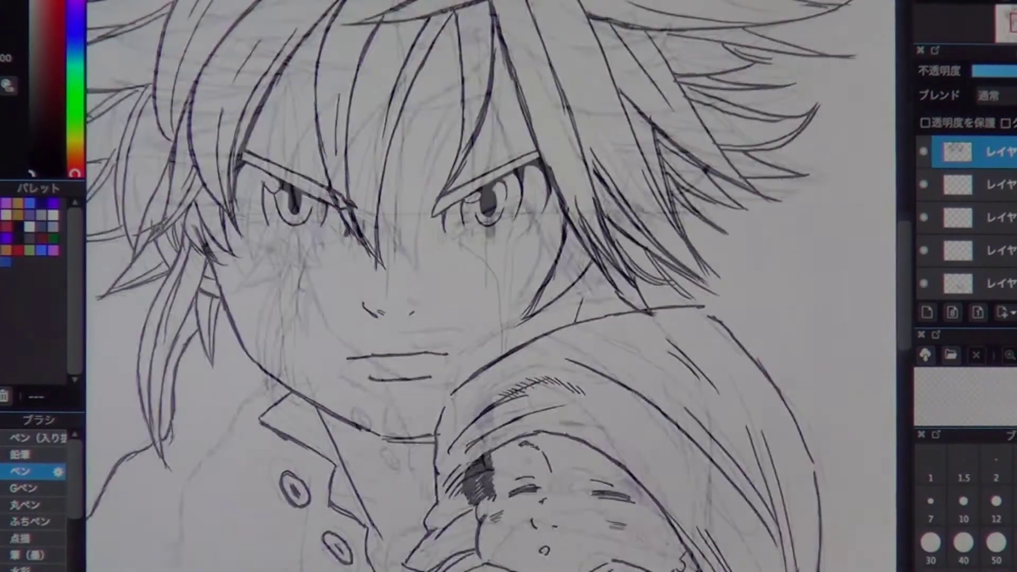
scroll(674, 404, up, 3)
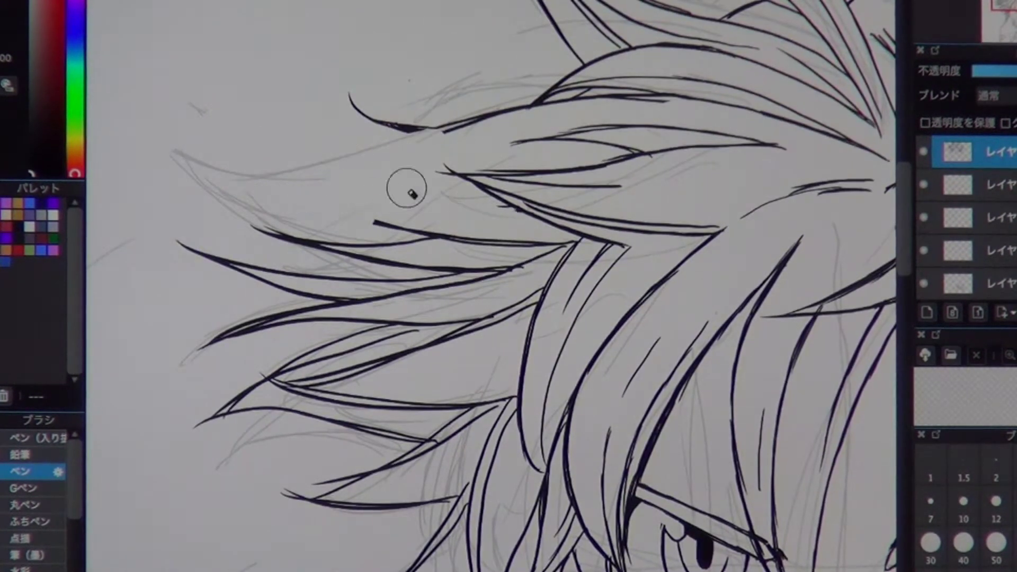
key(ctrl+Down)
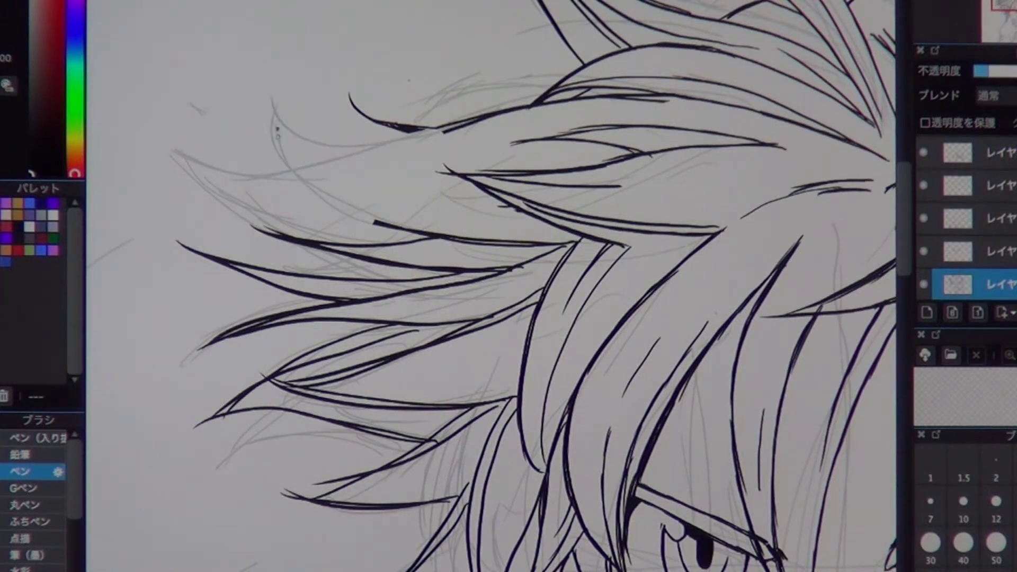
key(ctrl+Up)
mouse_move(276, 102)
mouse_down()
mouse_move(398, 139)
mouse_move(456, 129)
mouse_up()
drag(283, 147, 392, 225)
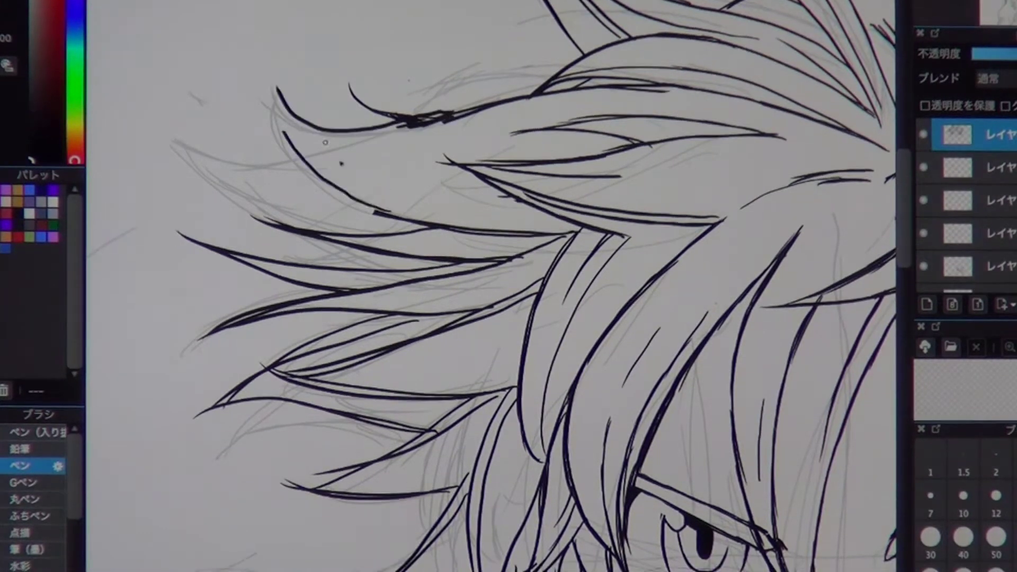
drag(276, 89, 390, 212)
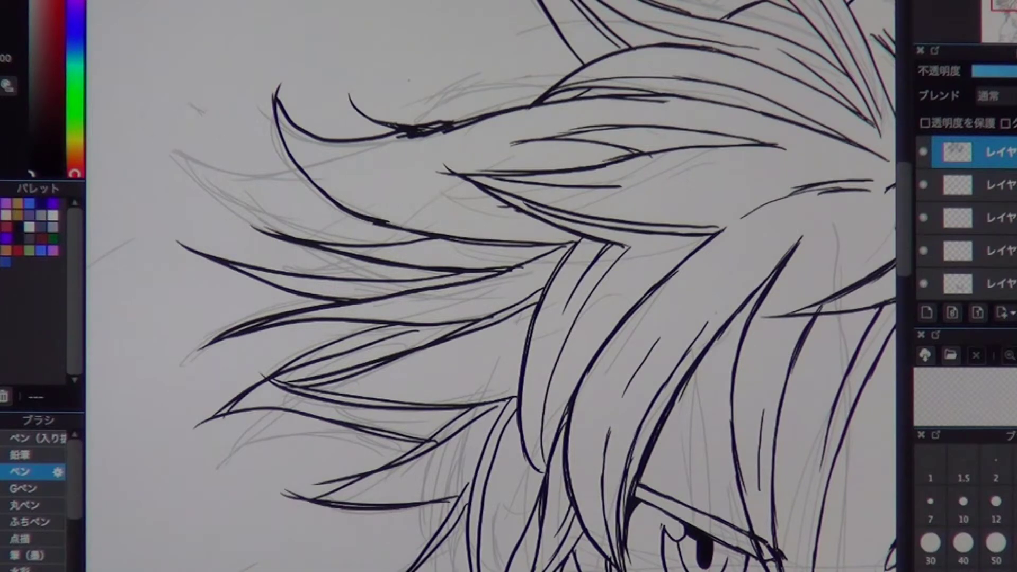
Step: Ink a shorter pointed spike directly beneath the new upturned one and blend its base into the strands
key(ctrl+z)
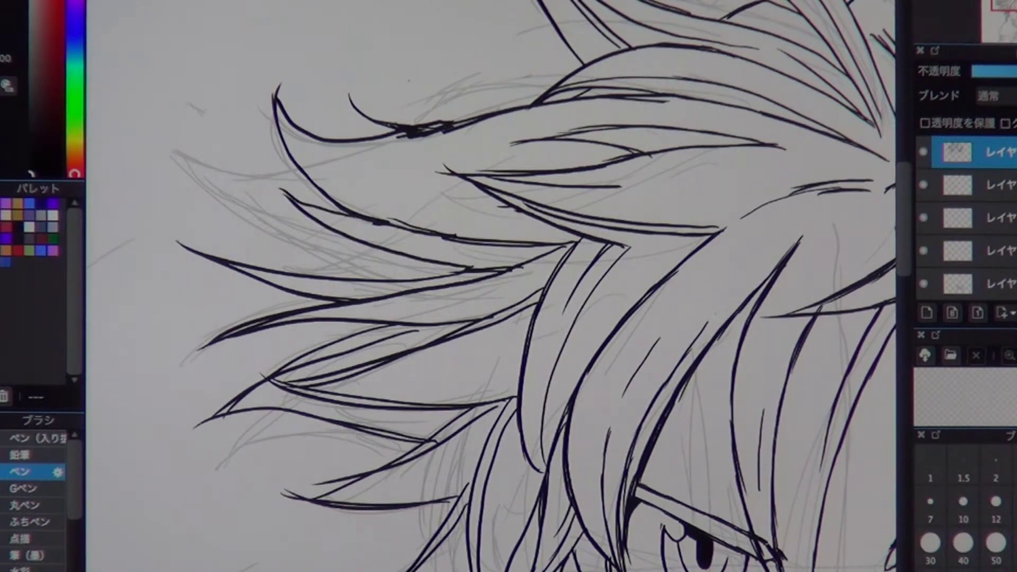
key(ctrl+z)
mouse_move(233, 271)
mouse_down()
mouse_move(491, 276)
mouse_move(234, 260)
mouse_up()
drag(560, 217, 323, 159)
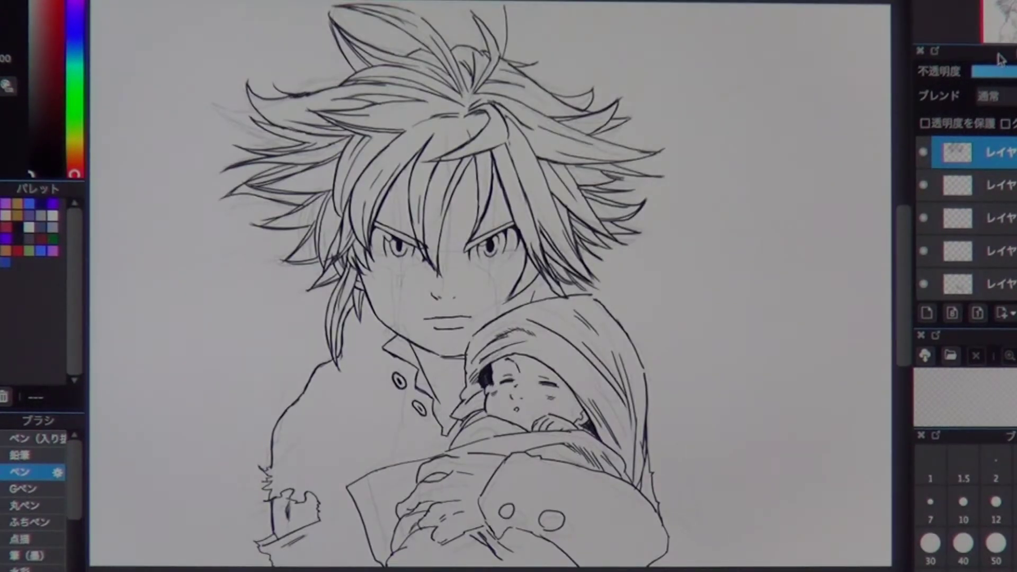
Step: Shift the hair section on the right slightly inward and re-ink its outer spikes shorter with upturned tips
drag(607, 280, 625, 283)
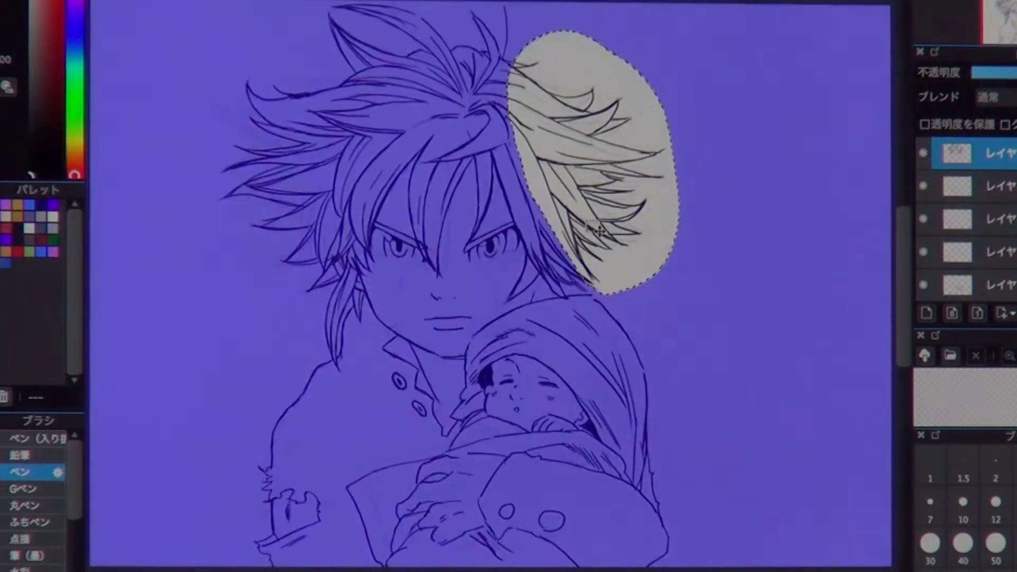
key(ctrl+d)
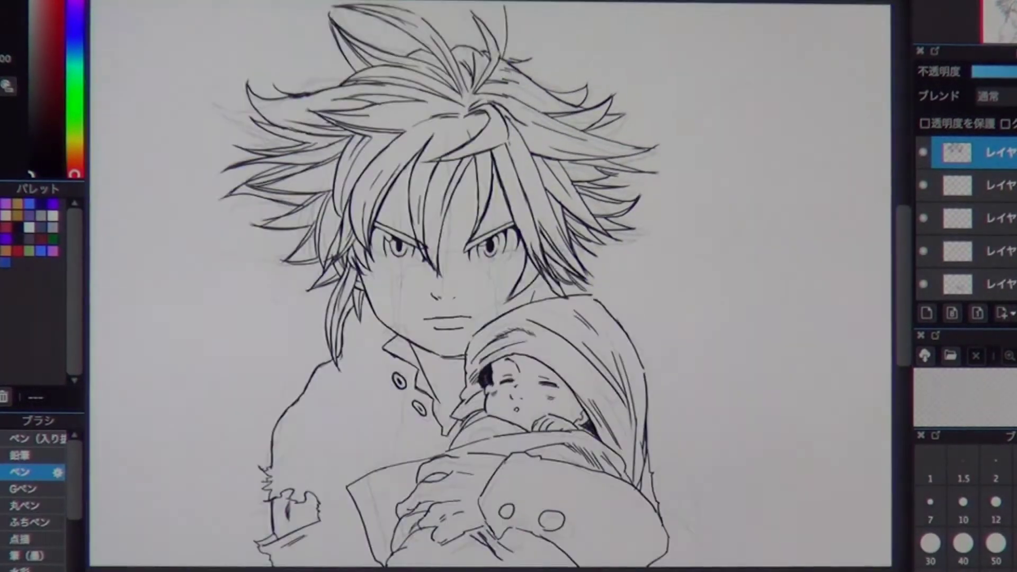
scroll(471, 450, up, 3)
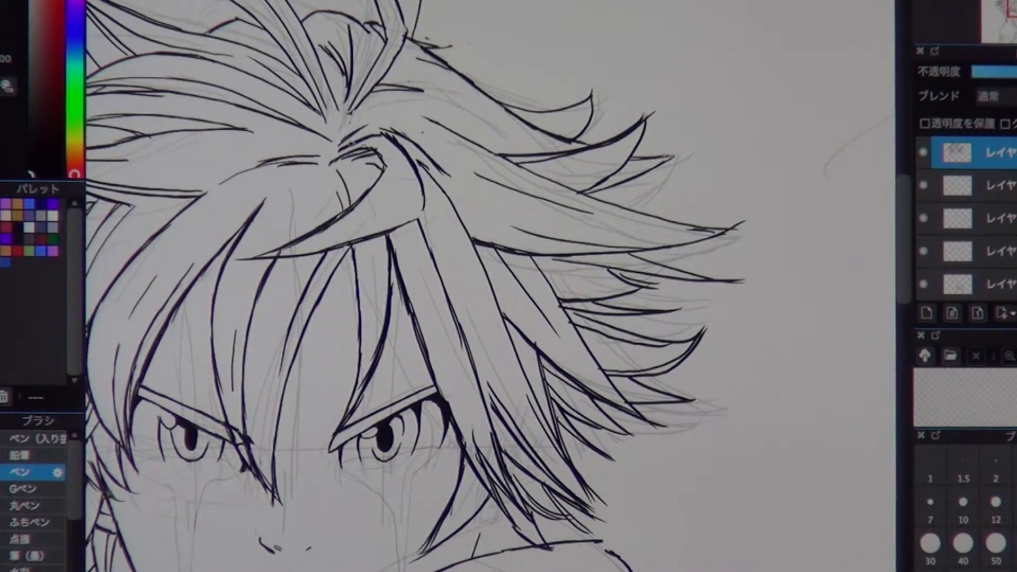
scroll(666, 193, down, 3)
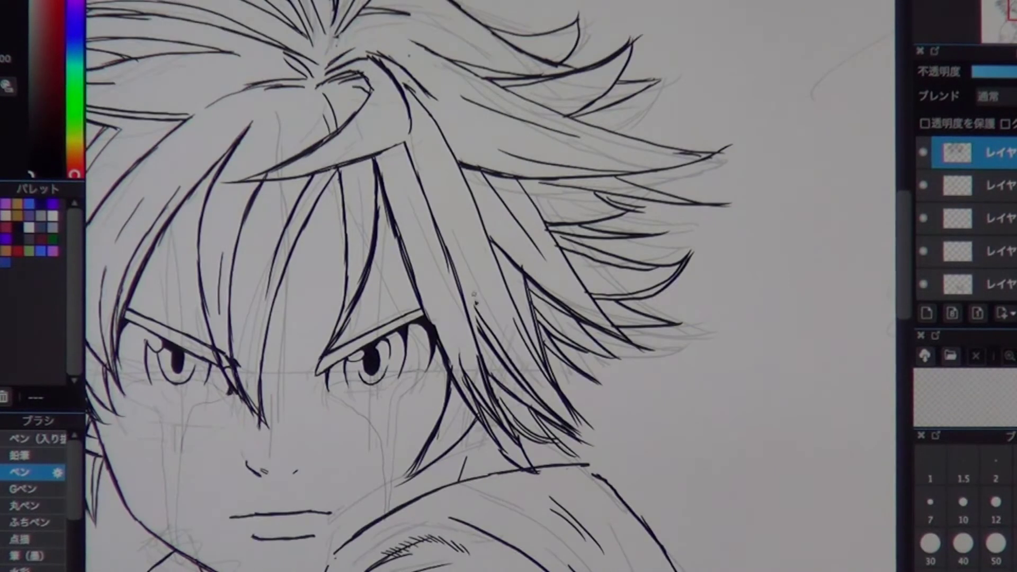
scroll(682, 150, left, 3)
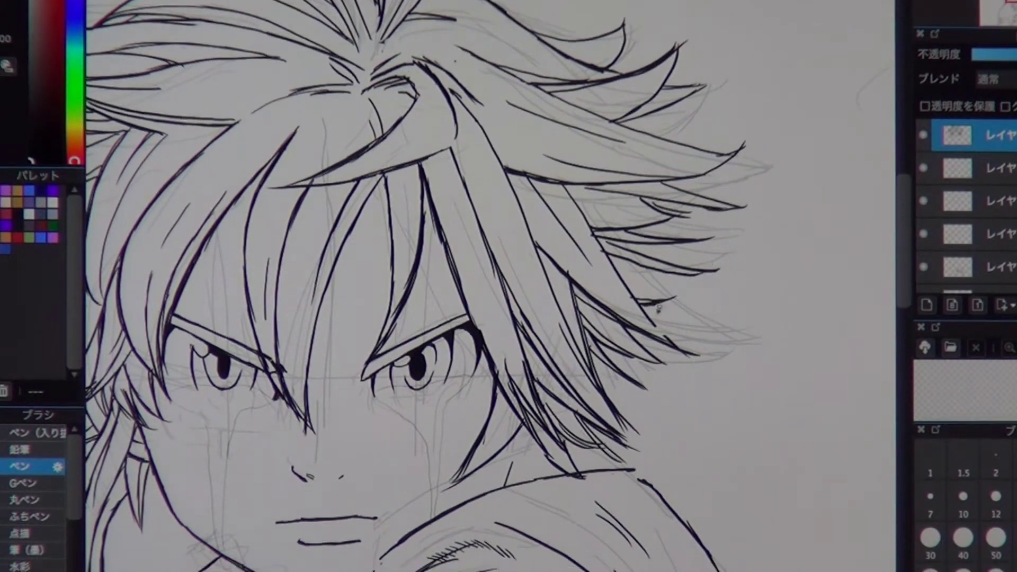
drag(484, 268, 692, 220)
key(ctrl+z)
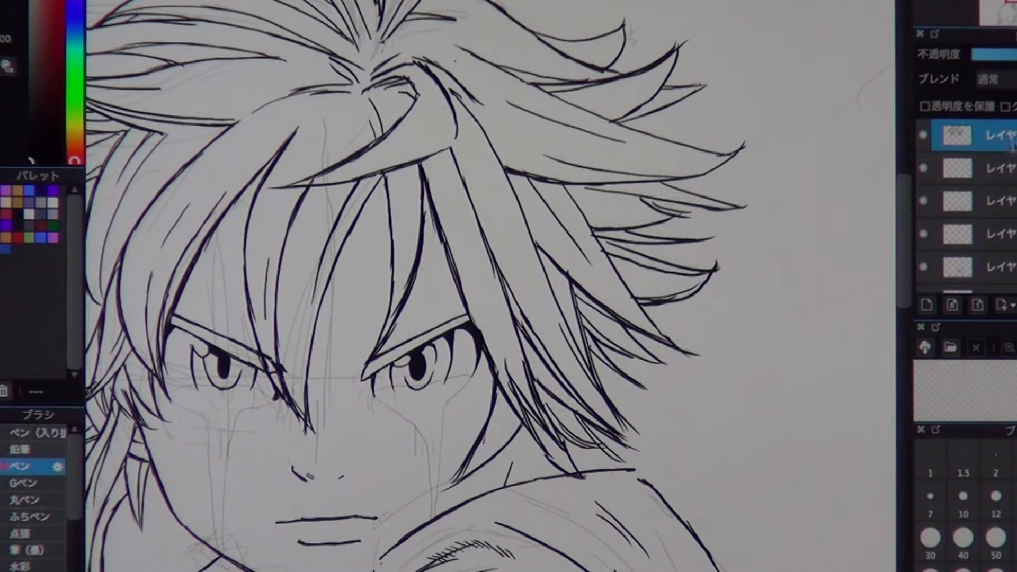
key(ctrl+y)
key(ctrl+z)
drag(444, 261, 492, 272)
drag(708, 200, 786, 133)
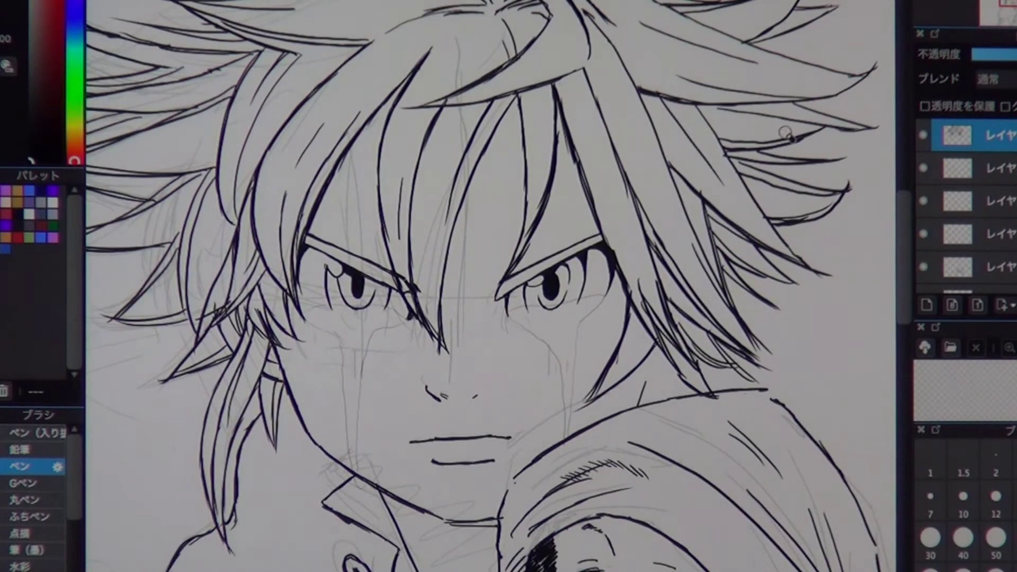
key(ctrl+minus)
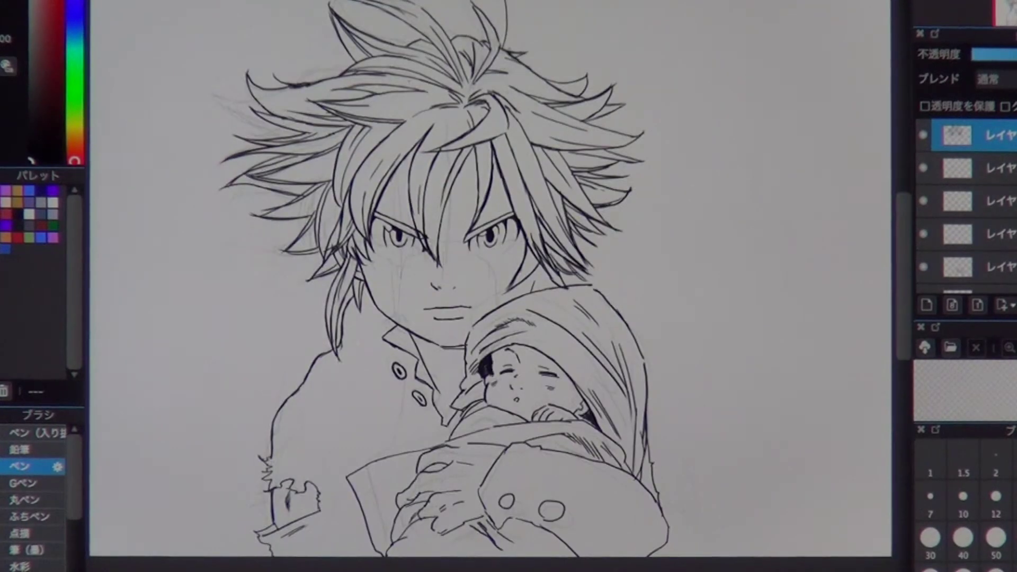
Step: On the hood's line layer, erase the upper edge of the baby's hood and re-ink it as a fuller, rounded curve
scroll(965, 206, down, 1)
scroll(965, 207, up, 1)
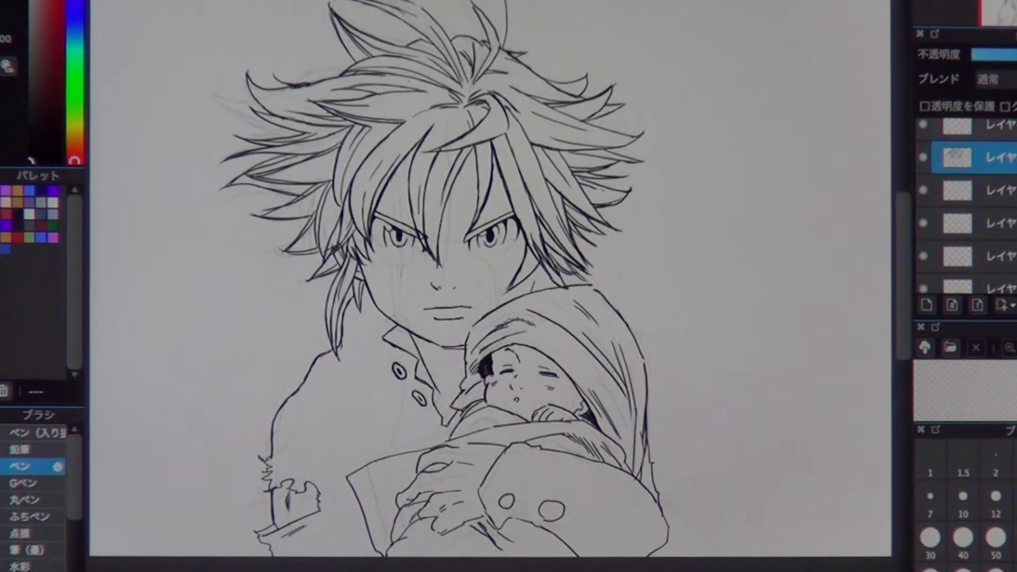
click(1009, 203)
key(ctrl+plus)
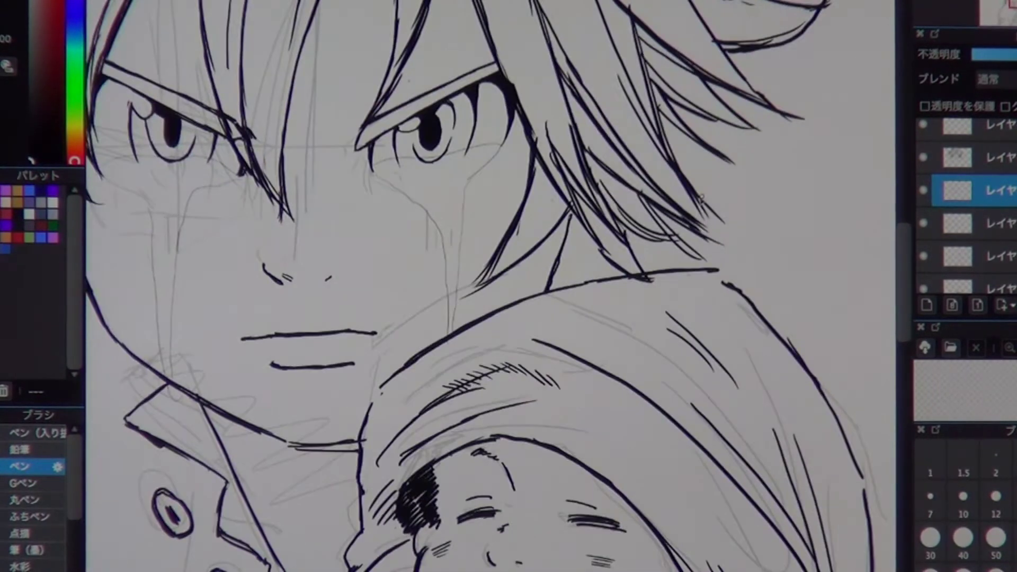
key(ctrl+plus)
key(ctrl+z)
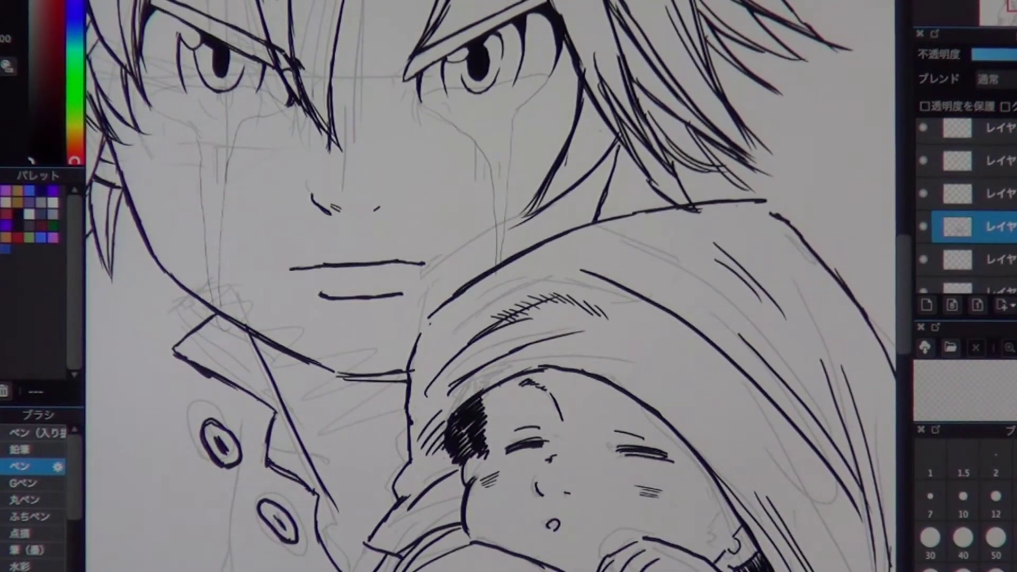
key(ctrl+z)
key(ctrl+z)
key(ctrl+z)
key(ctrl+z)
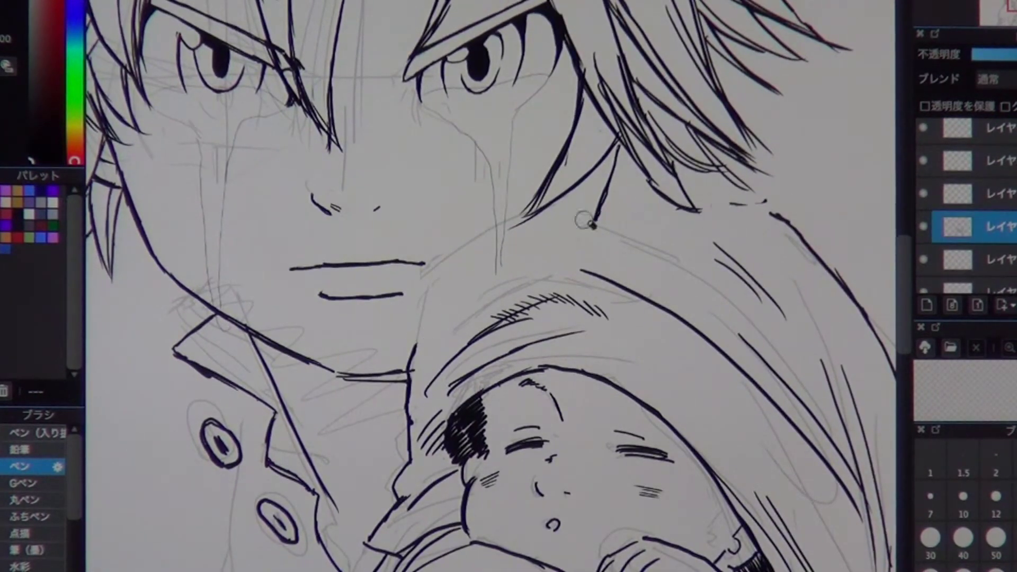
drag(423, 322, 766, 200)
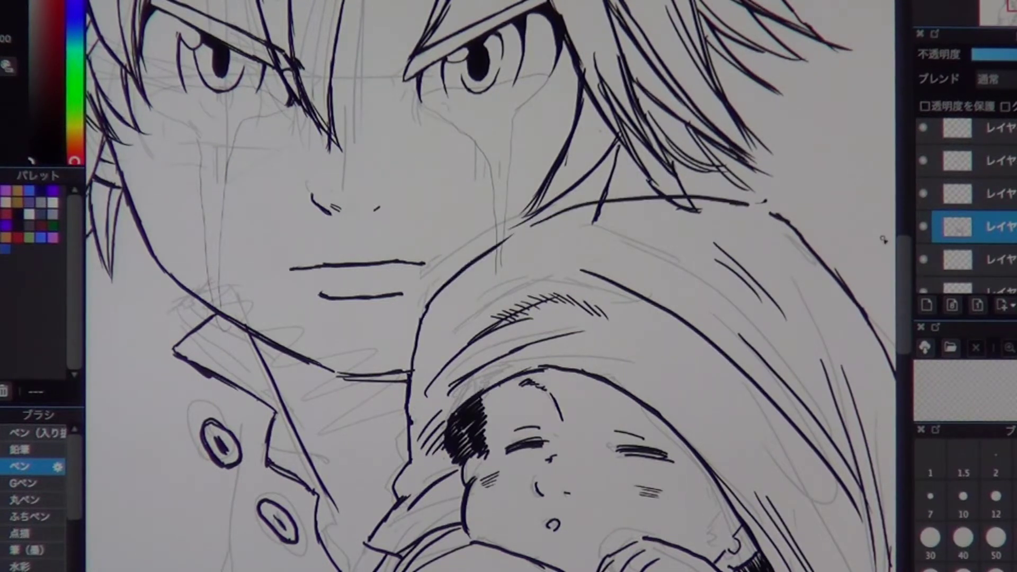
Step: Re-ink the neck line and short creases behind the hood, and redraw the end of the jaw line beside it
click(958, 194)
drag(606, 187, 656, 192)
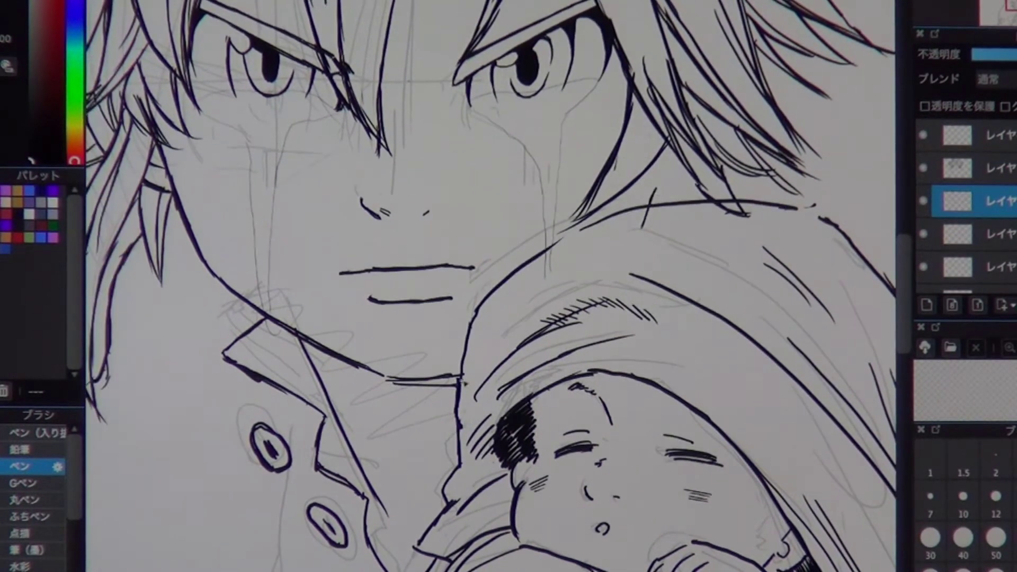
mouse_move(460, 386)
mouse_down()
mouse_move(632, 246)
mouse_move(658, 206)
mouse_up()
key(ctrl+z)
key(ctrl+z)
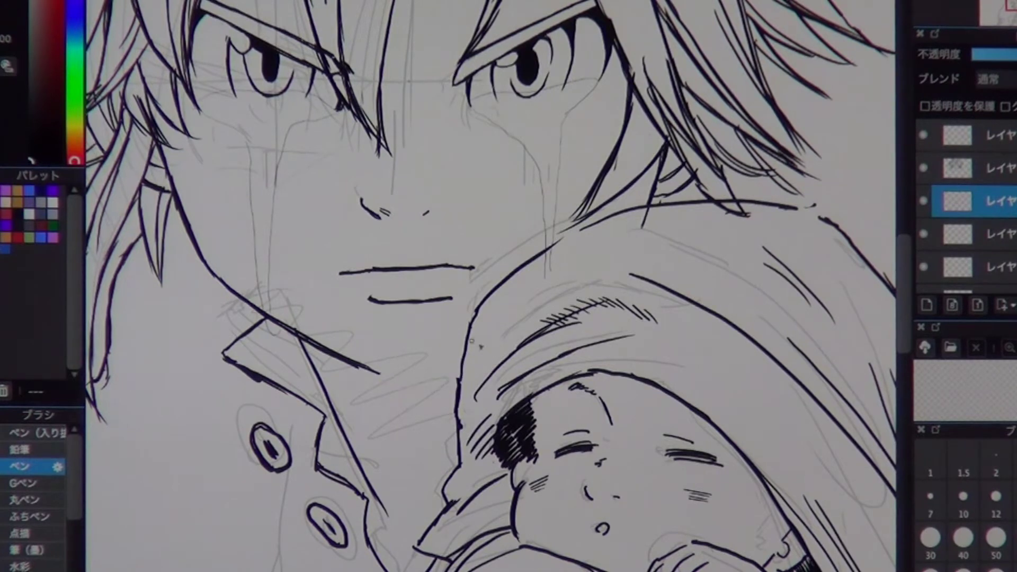
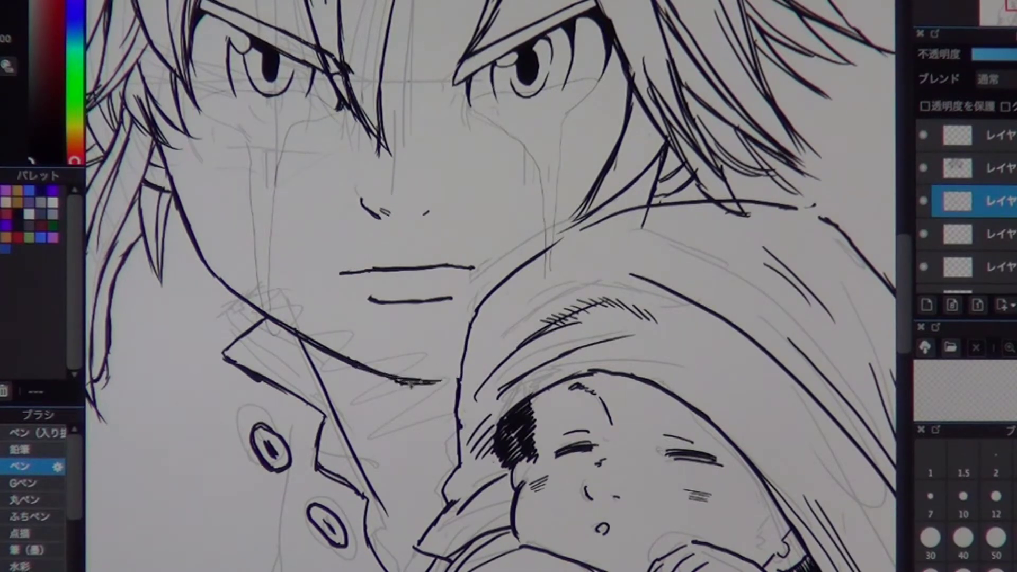
Step: On the hair and face line layer, erase and redraw the cheek contour where it meets the hood
key(ctrl+0)
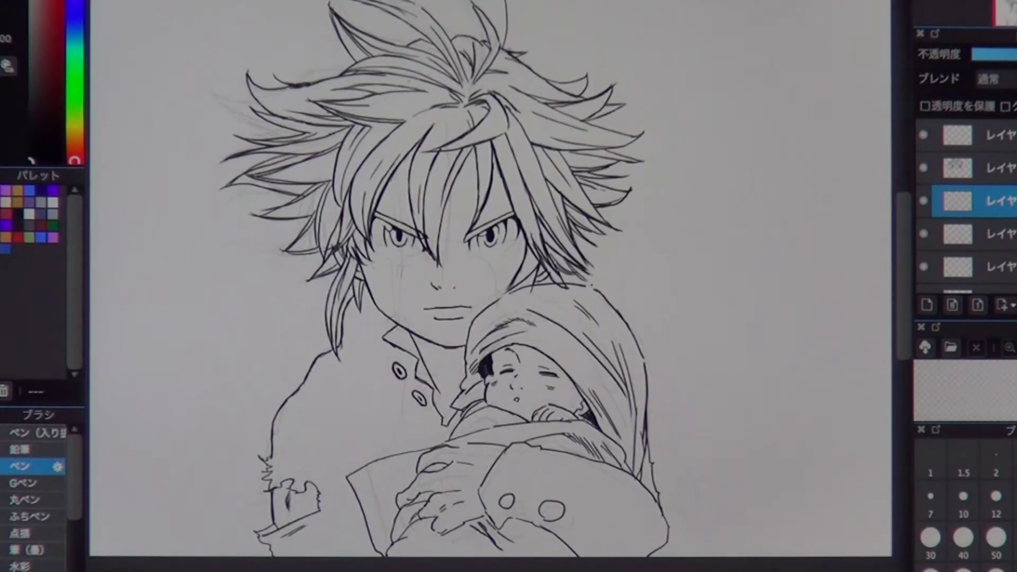
click(959, 168)
scroll(492, 271, up, 3)
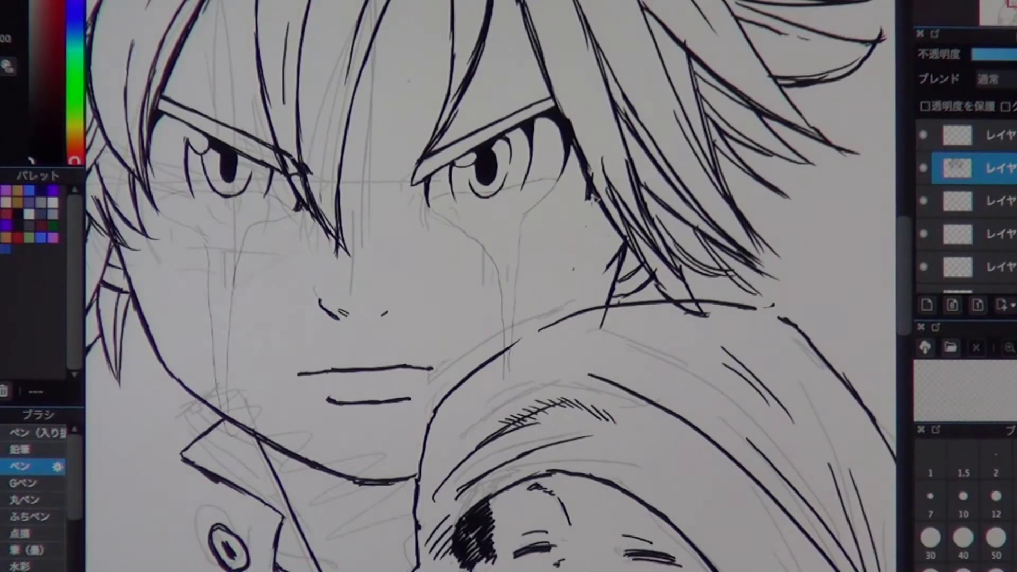
key(ctrl+0)
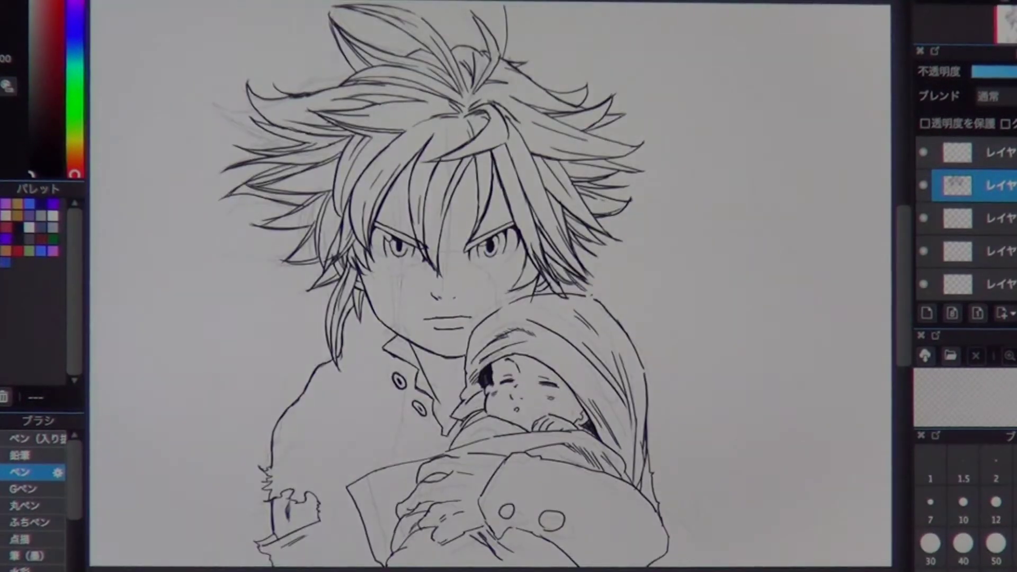
click(959, 201)
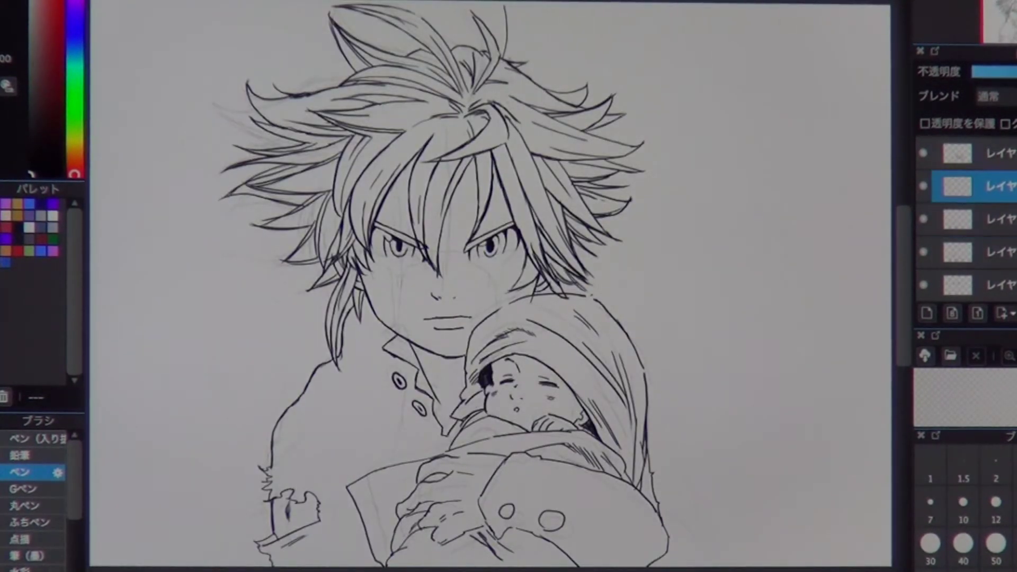
click(959, 289)
click(74, 140)
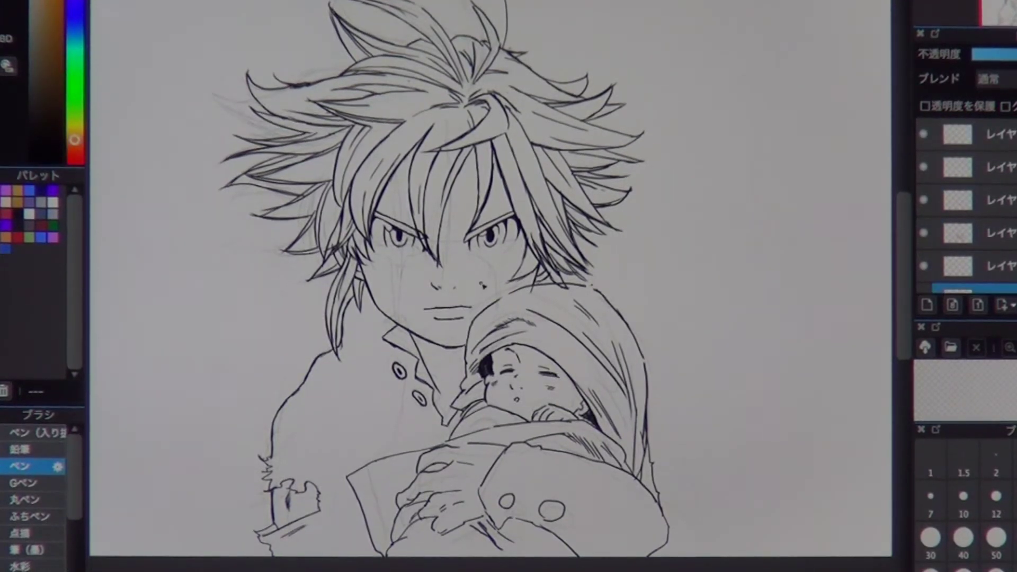
click(959, 200)
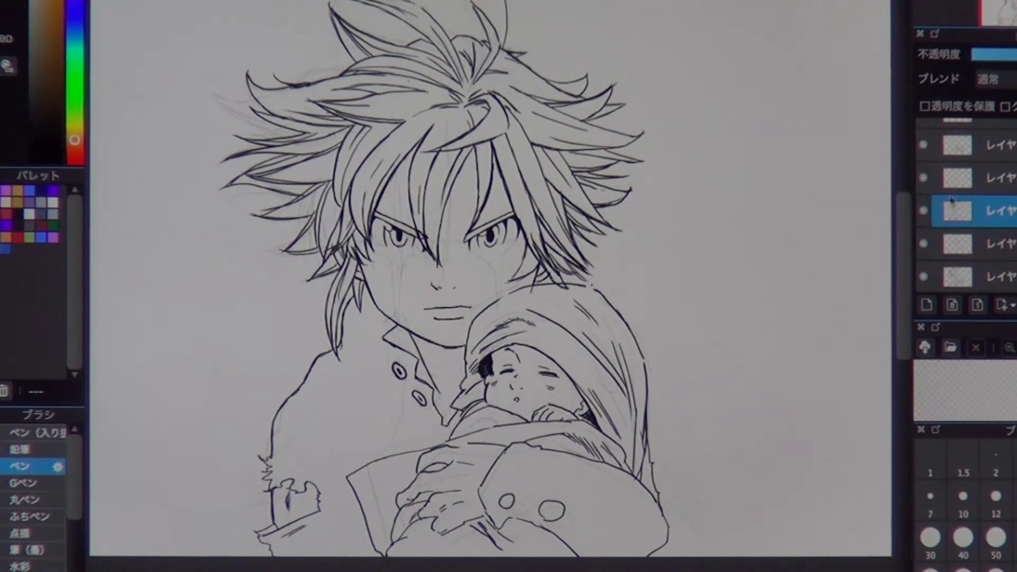
Step: Select the top layer, remove the leftover rough sketch around the hair and set the drawing colour to black
scroll(965, 207, down, 2)
scroll(928, 136, down, 1)
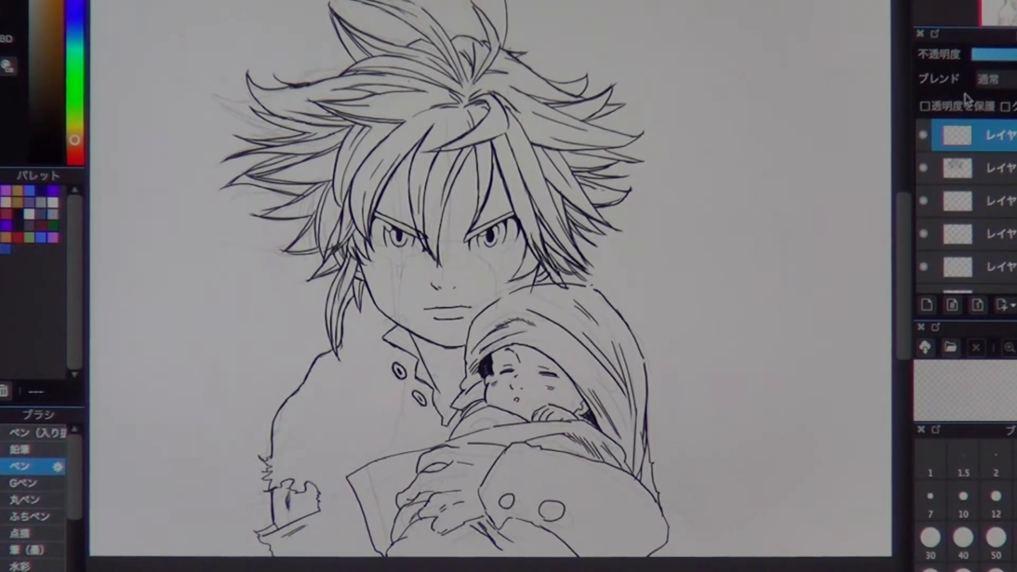
scroll(964, 207, up, 4)
scroll(964, 207, down, 4)
click(45, 190)
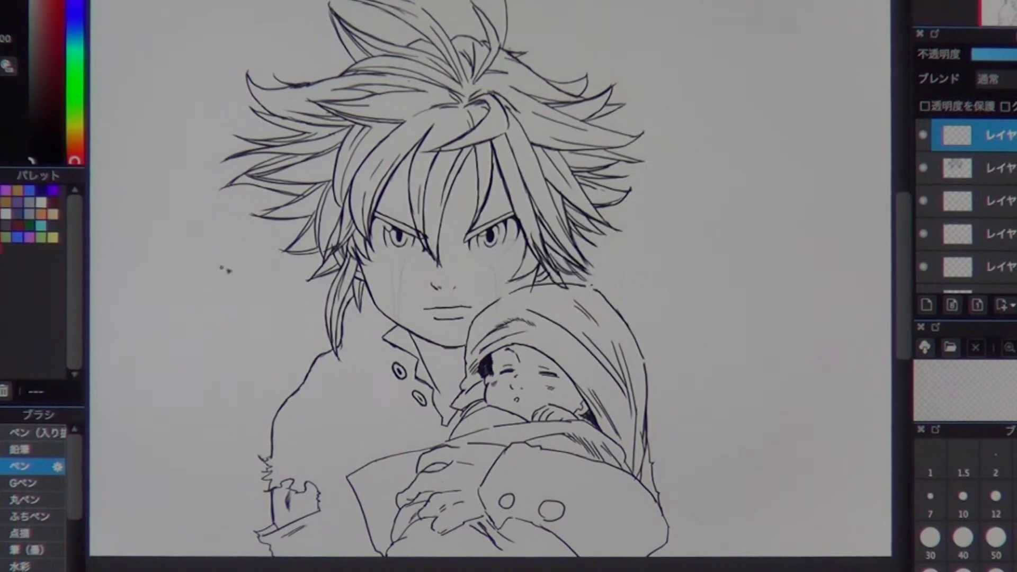
Step: Fill the coat's front with solid black, leaving its buttons, the arm and the wrapped baby unpainted
scroll(286, 318, up, 3)
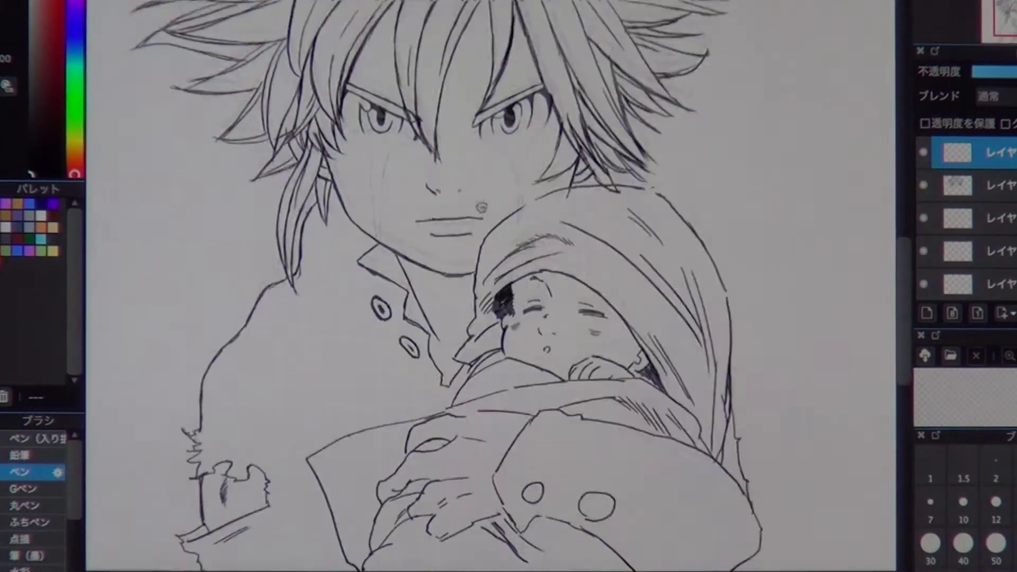
mouse_move(286, 318)
mouse_down()
mouse_move(352, 365)
mouse_move(278, 419)
mouse_move(339, 516)
mouse_up()
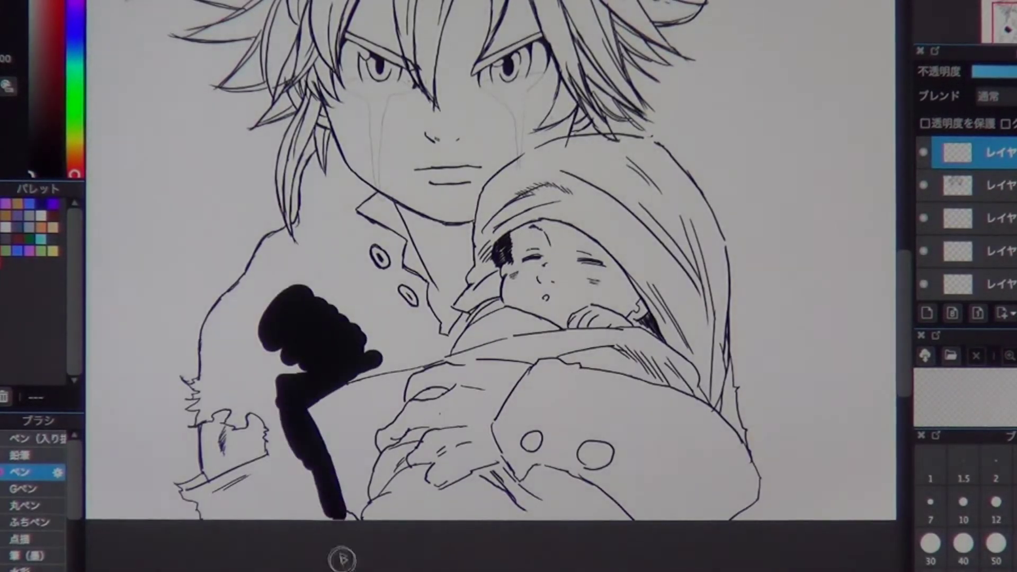
drag(363, 366, 432, 350)
key(ctrl+z)
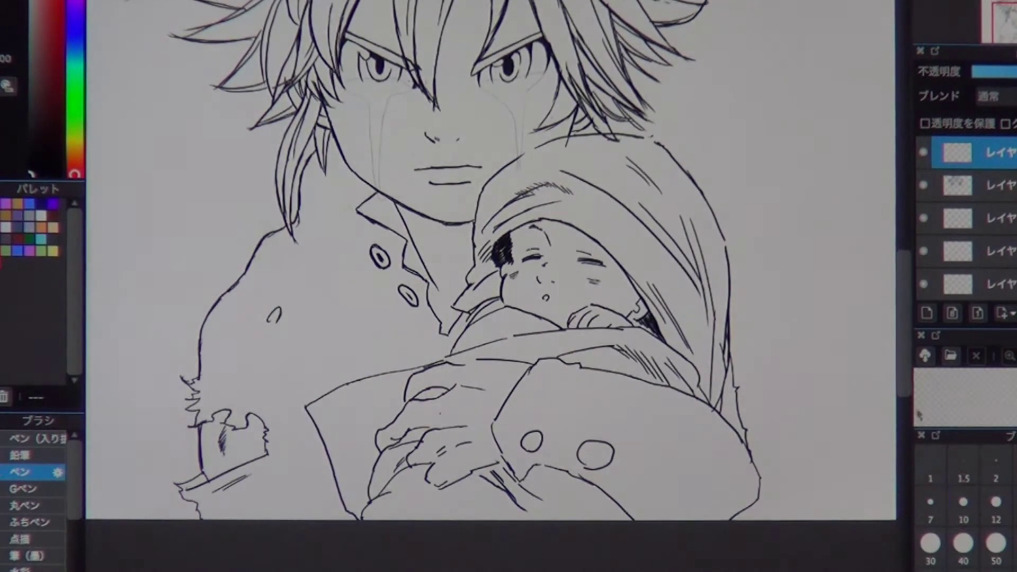
scroll(385, 520, up, 2)
key(ctrl+y)
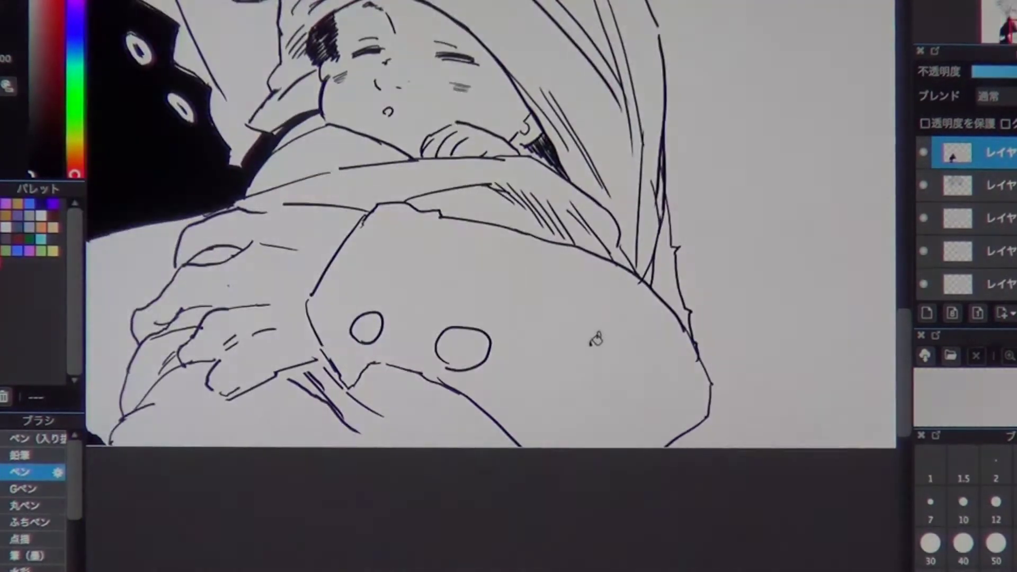
Step: Fill the coat sleeve wrapped around the baby with solid black, leaving its two buttons white
scroll(315, 288, up, 2)
key(ctrl+y)
key(ctrl+z)
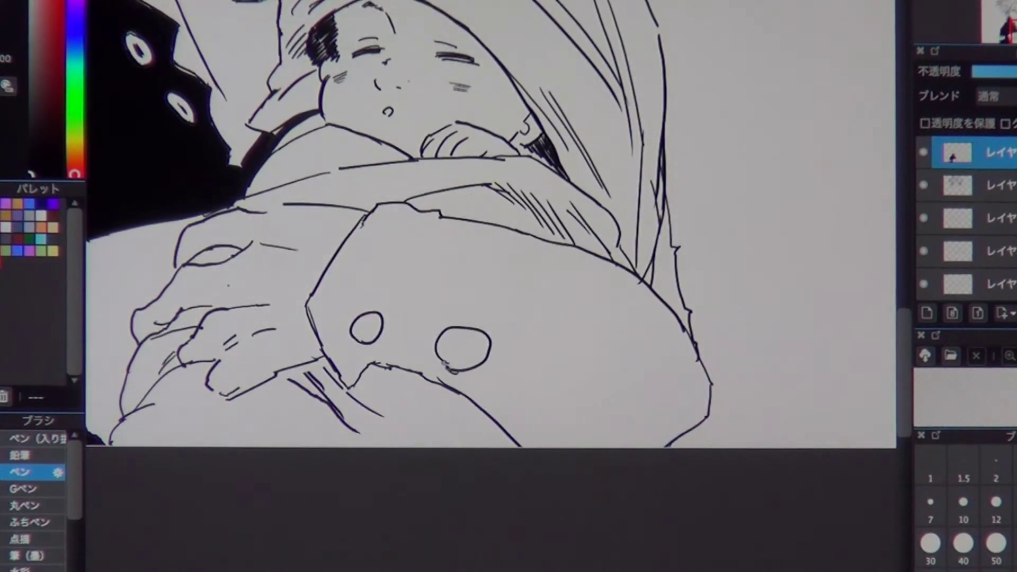
key(ctrl+y)
mouse_move(253, 138)
mouse_down()
mouse_move(389, 262)
mouse_move(381, 297)
mouse_move(362, 286)
mouse_move(334, 326)
mouse_up()
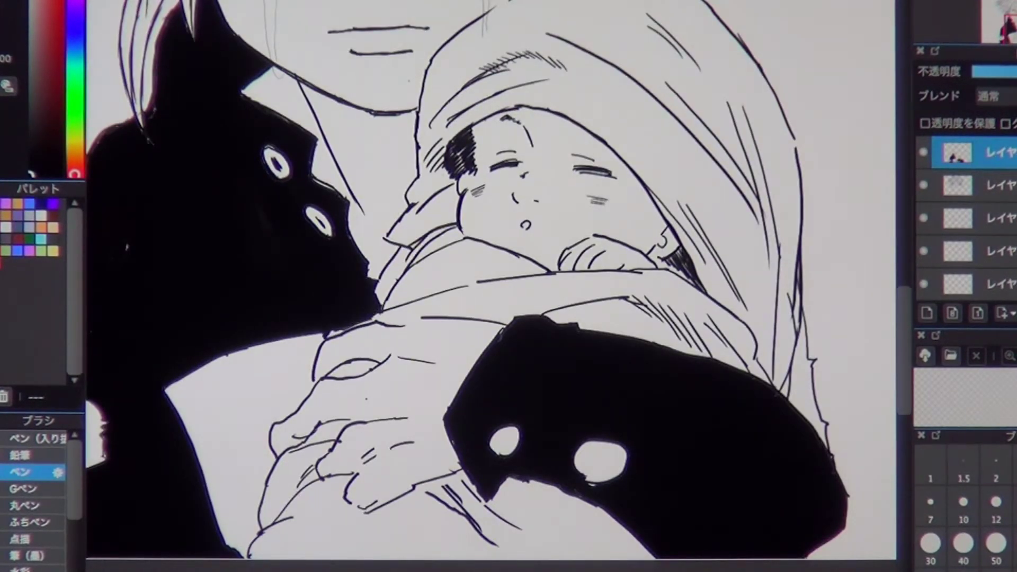
Step: With the airbrush, cut back the black fill along the coat's outer shoulder, fur trim and cuff edge
scroll(342, 324, up, 3)
drag(418, 239, 457, 342)
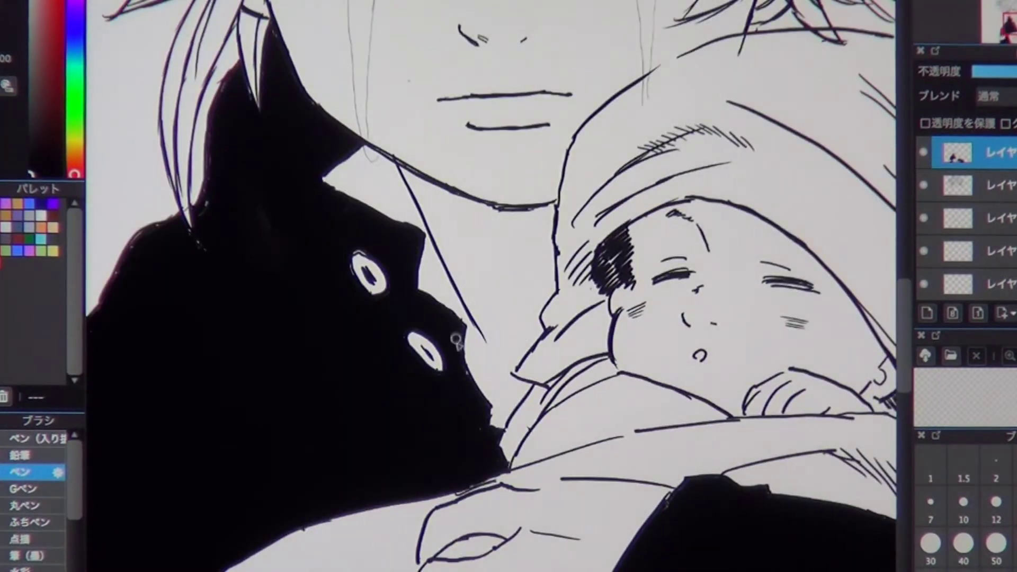
drag(347, 262, 458, 12)
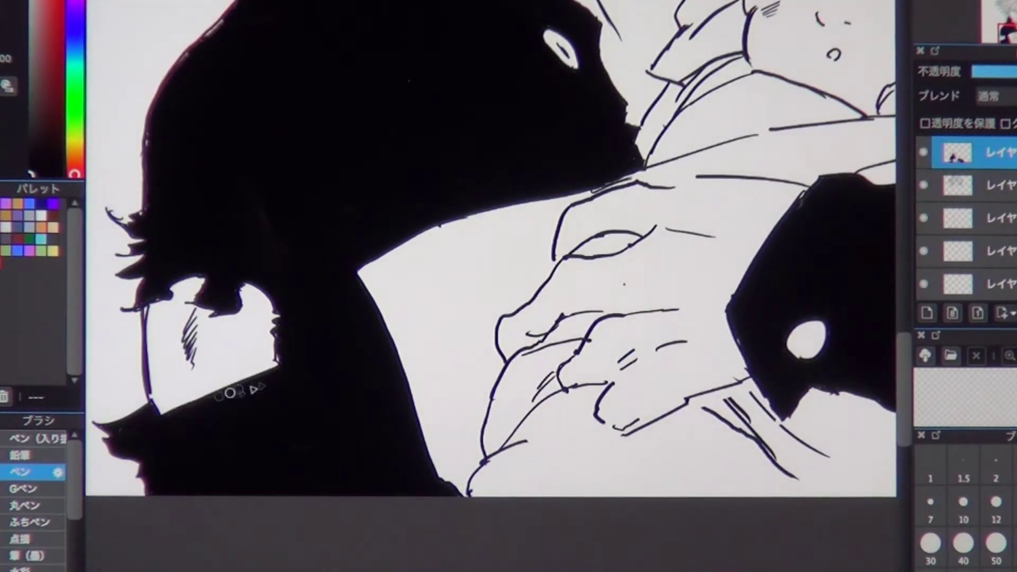
mouse_move(252, 203)
mouse_down()
mouse_move(273, 336)
mouse_move(211, 341)
mouse_up()
scroll(268, 393, up, 2)
scroll(268, 392, down, 2)
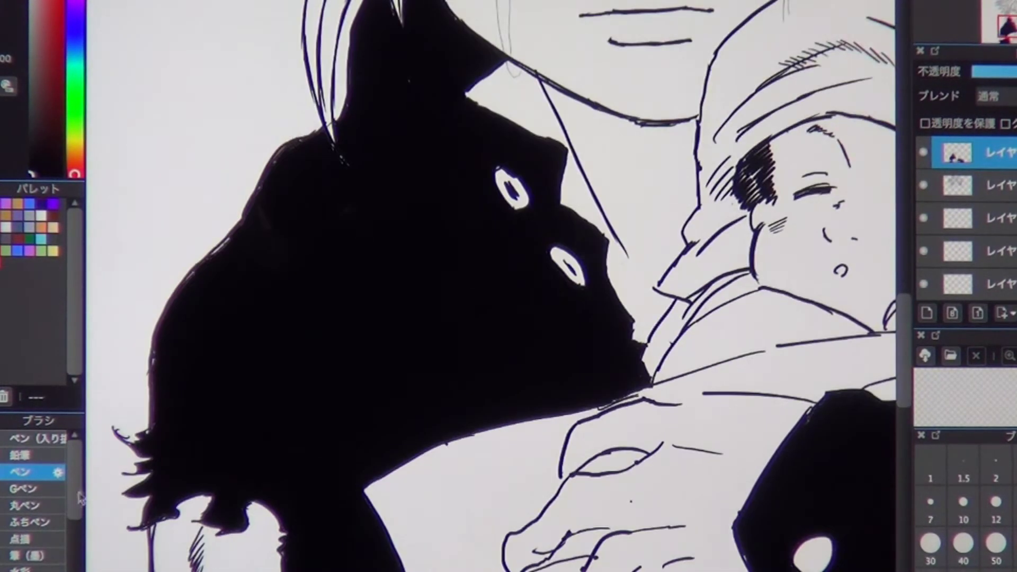
click(34, 530)
click(169, 318)
mouse_move(169, 270)
mouse_down()
mouse_move(141, 293)
mouse_move(285, 159)
mouse_move(212, 392)
mouse_move(276, 493)
mouse_up()
key(ctrl+z)
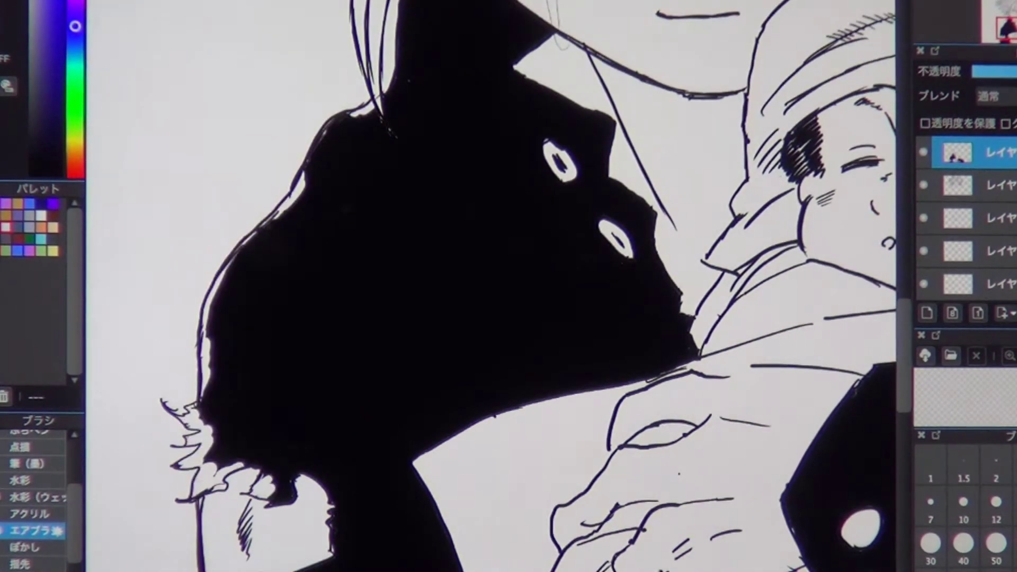
drag(297, 190, 398, 79)
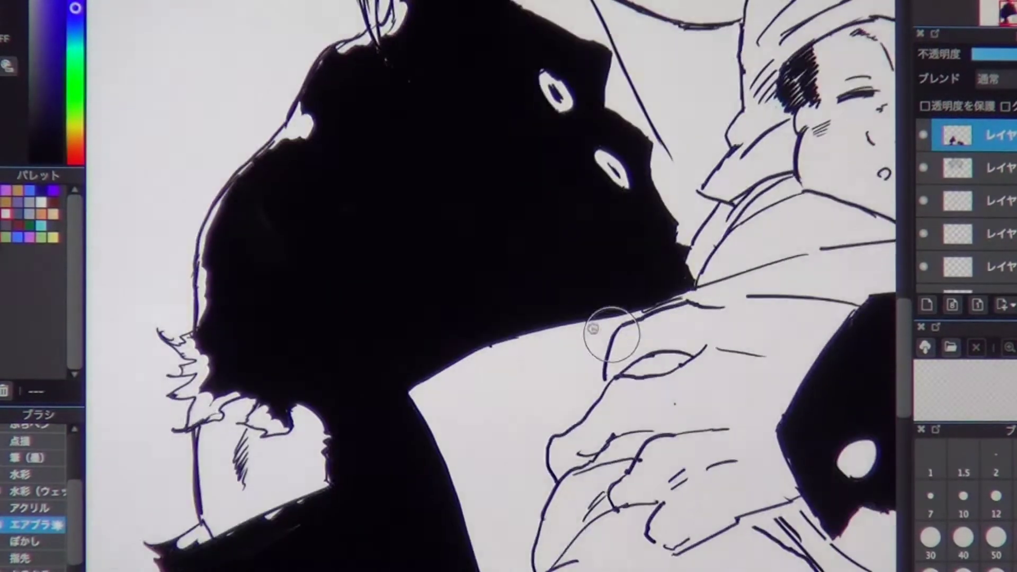
Step: Select the coat's line art layer lower in the stack and erase the inked outline along the outer shoulder and cuff
key(Down)
key(Down)
key(Down)
key(Down)
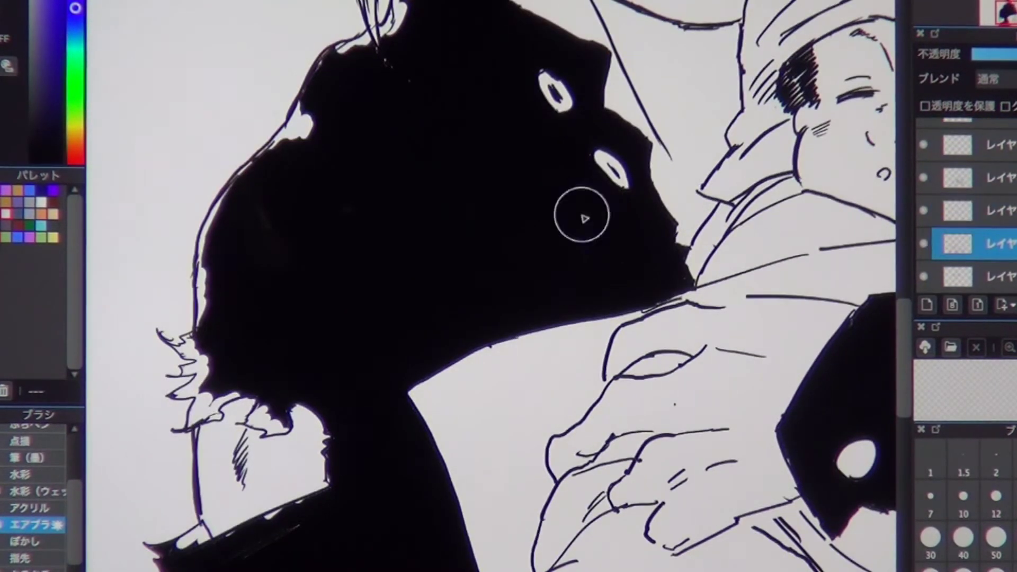
key(ctrl+z)
key(ctrl+z)
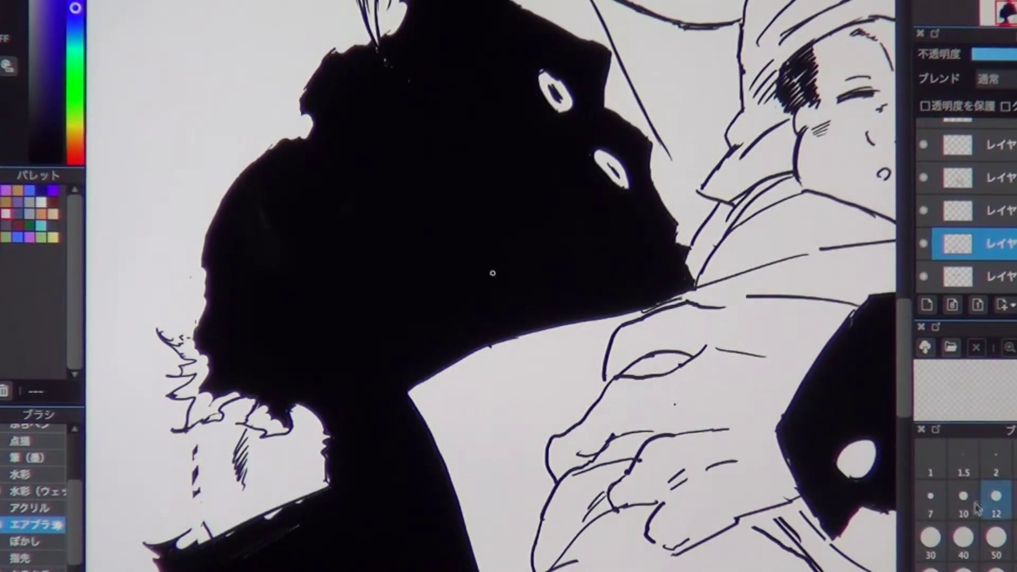
scroll(868, 31, down, 5)
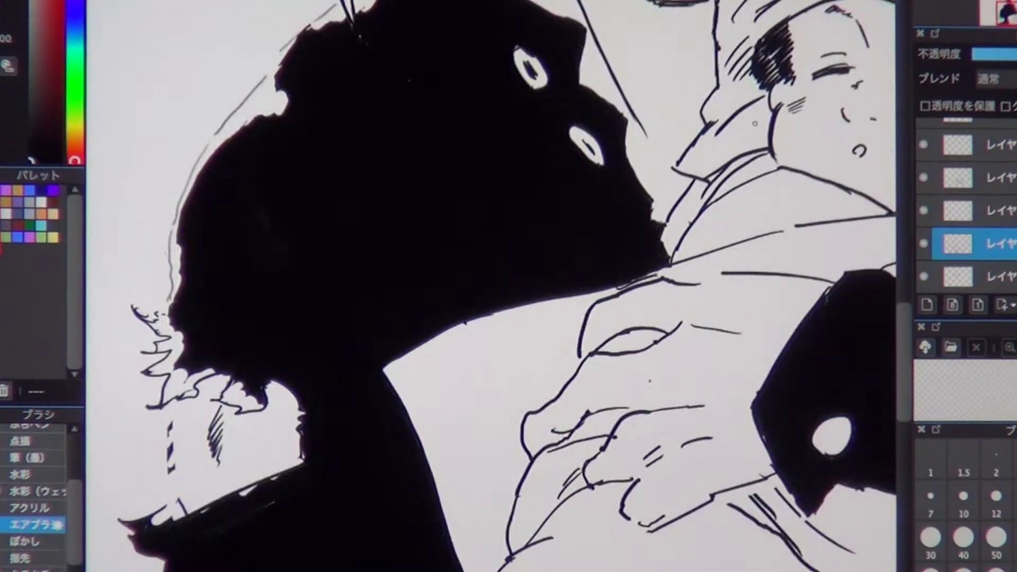
scroll(251, 469, up, 4)
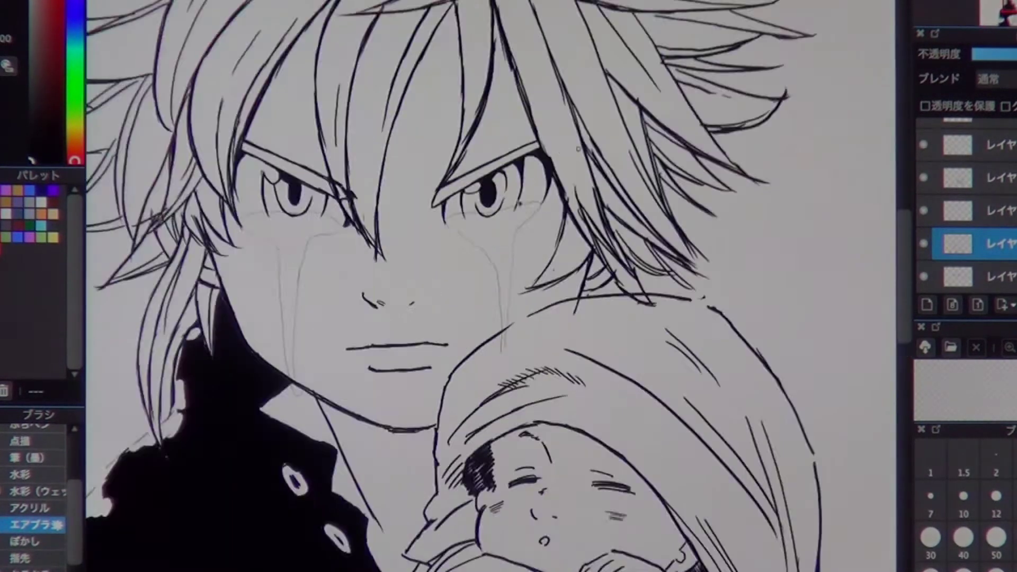
Step: Try airbrushing an orange glow around the coat's outer shoulder
drag(392, 316, 309, 277)
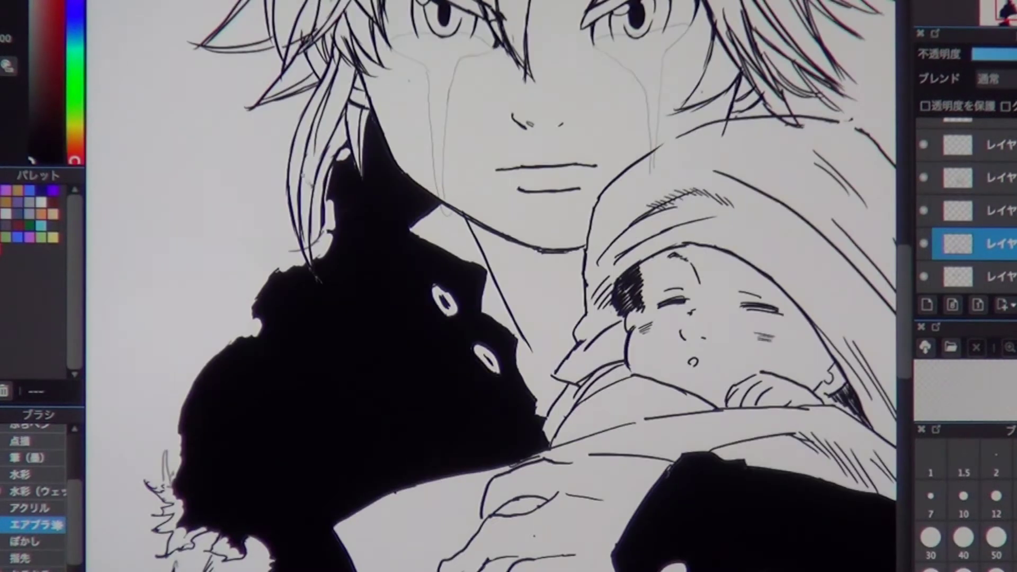
drag(76, 157, 78, 155)
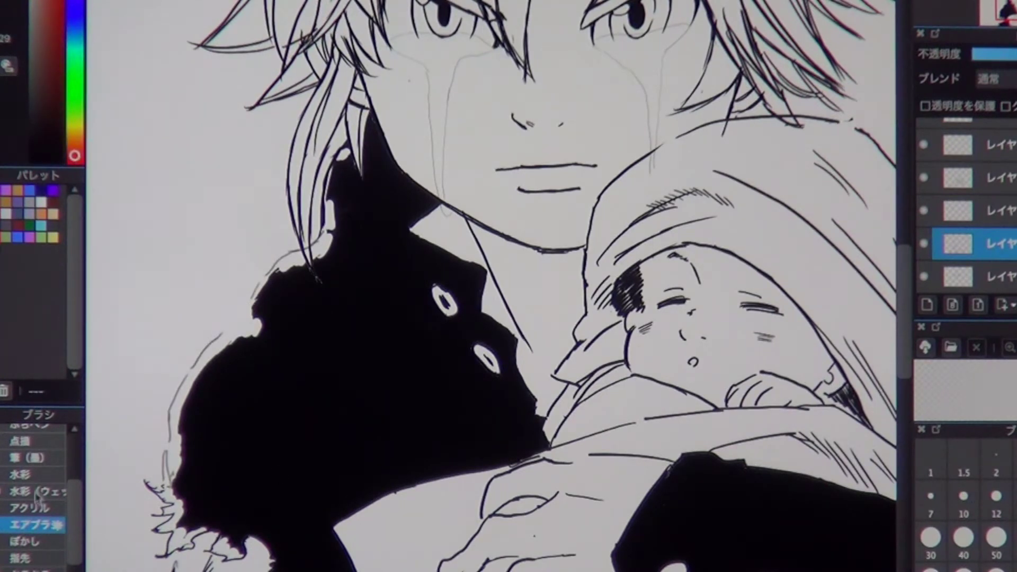
click(76, 165)
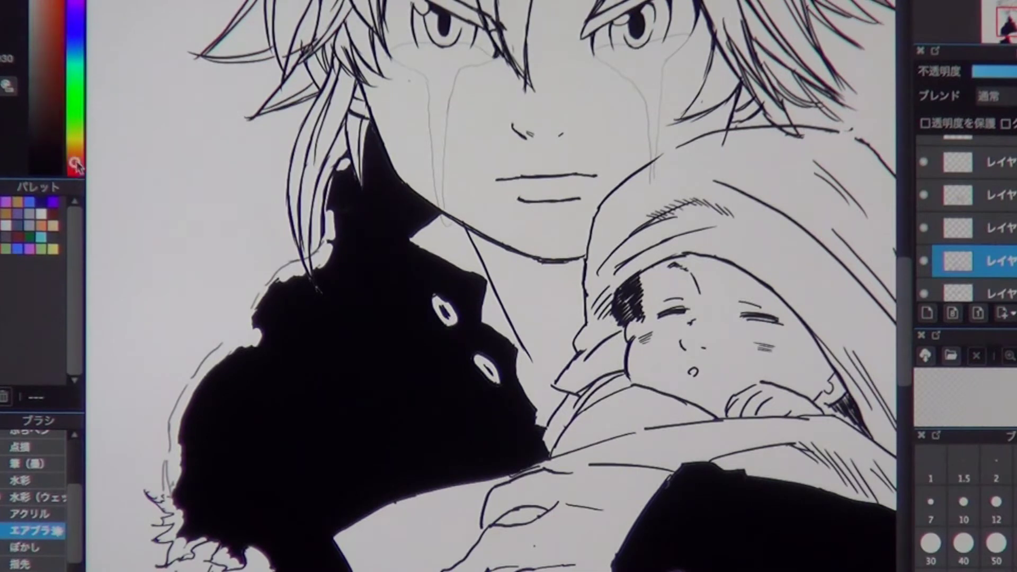
scroll(45, 503, down, 2)
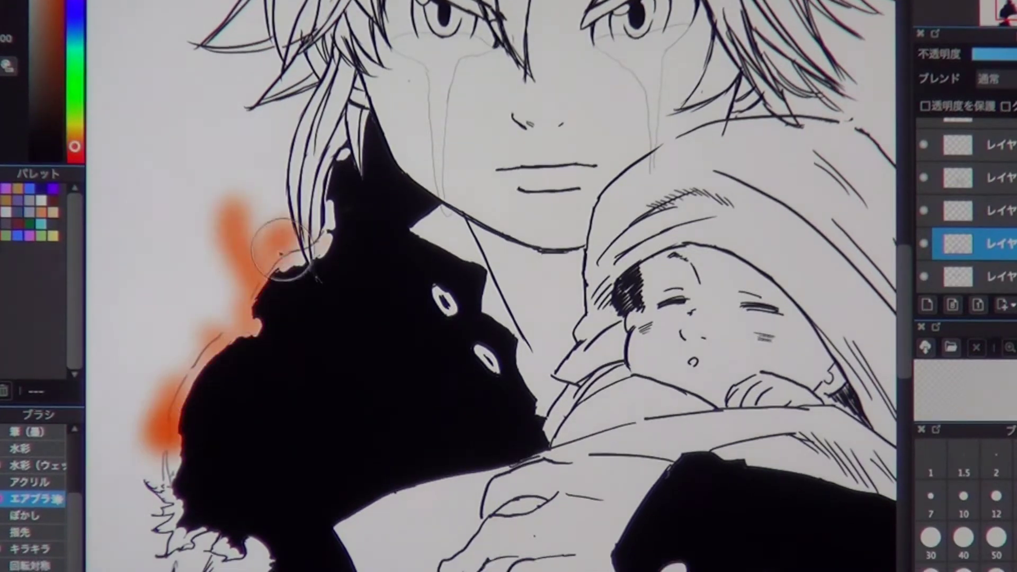
Step: Try scattering orange specks around the shoulder with the sparkle brush (キラキラ), and undo the strokes
scroll(76, 527, down, 1)
click(37, 524)
mouse_move(177, 530)
mouse_down()
mouse_move(249, 297)
mouse_move(299, 249)
mouse_up()
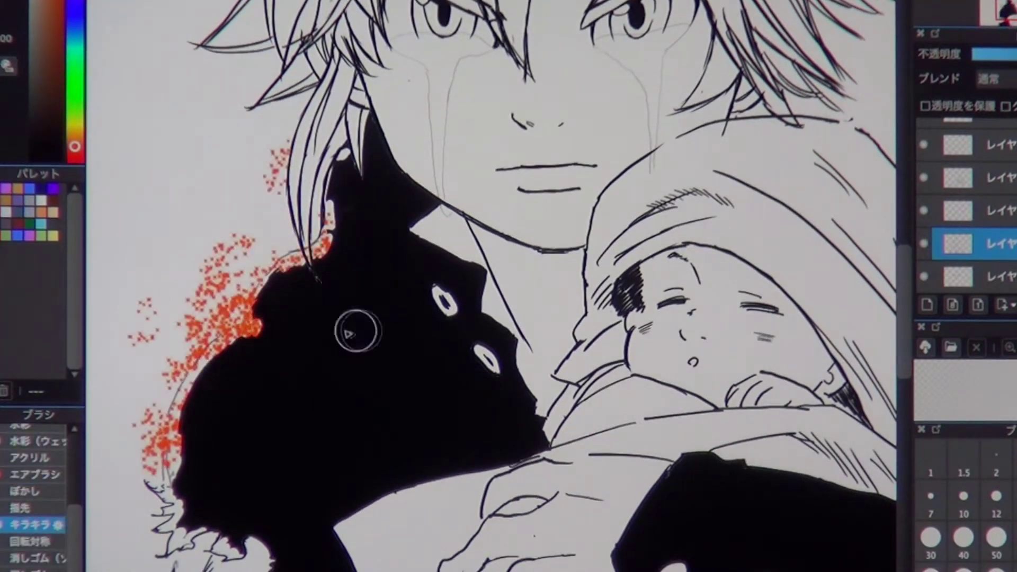
drag(352, 329, 404, 350)
drag(370, 259, 328, 164)
scroll(260, 332, down, 3)
key(ctrl+z)
key(ctrl+z)
key(ctrl+z)
key(ctrl+z)
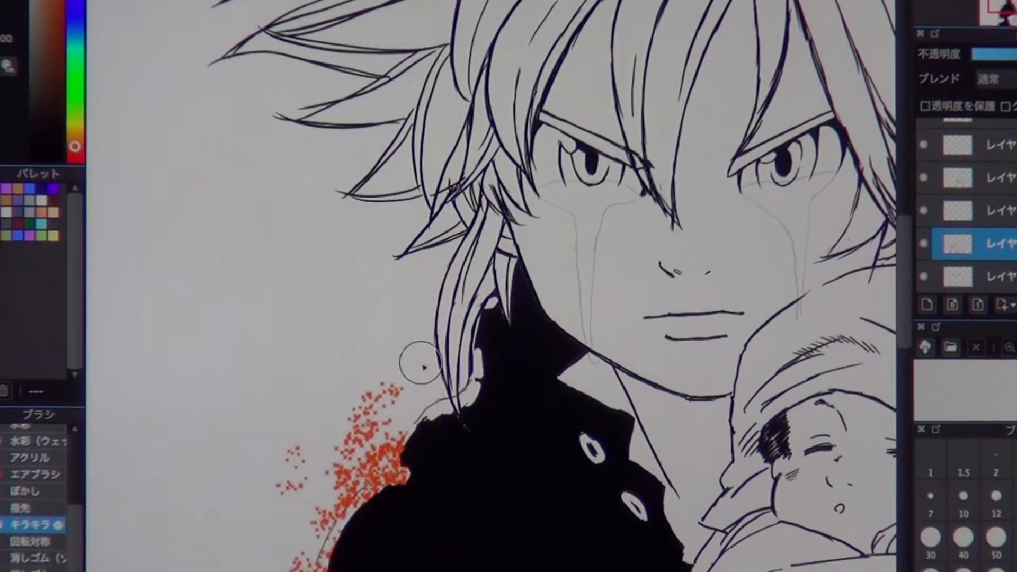
Step: Change the colour to a light red and airbrush a soft glow around the coat's outer shoulder and fur trim
scroll(345, 159, up, 3)
click(74, 172)
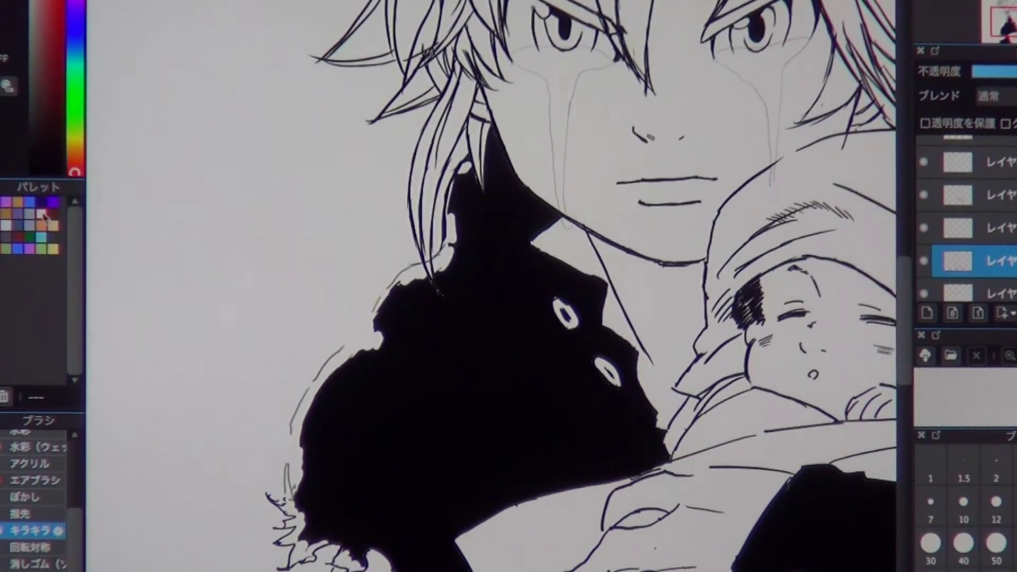
scroll(37, 498, up, 3)
click(34, 524)
drag(360, 323, 281, 382)
scroll(281, 381, down, 3)
scroll(481, 503, up, 3)
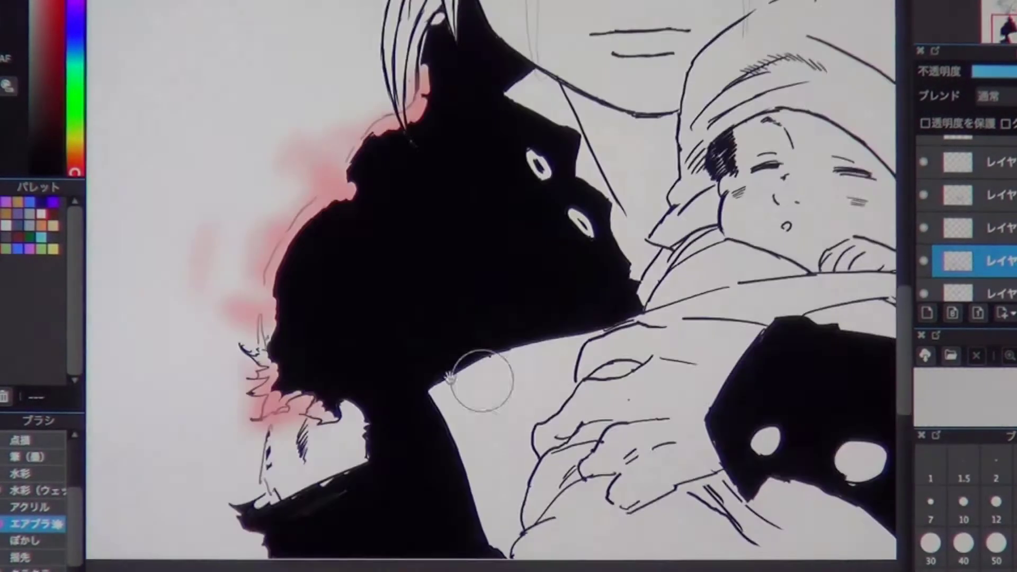
Step: On the top layer, smudge the black fill outward into wispy streaks along the shoulder, fur trim and cuff with the finger tool
scroll(69, 512, up, 2)
scroll(68, 512, down, 1)
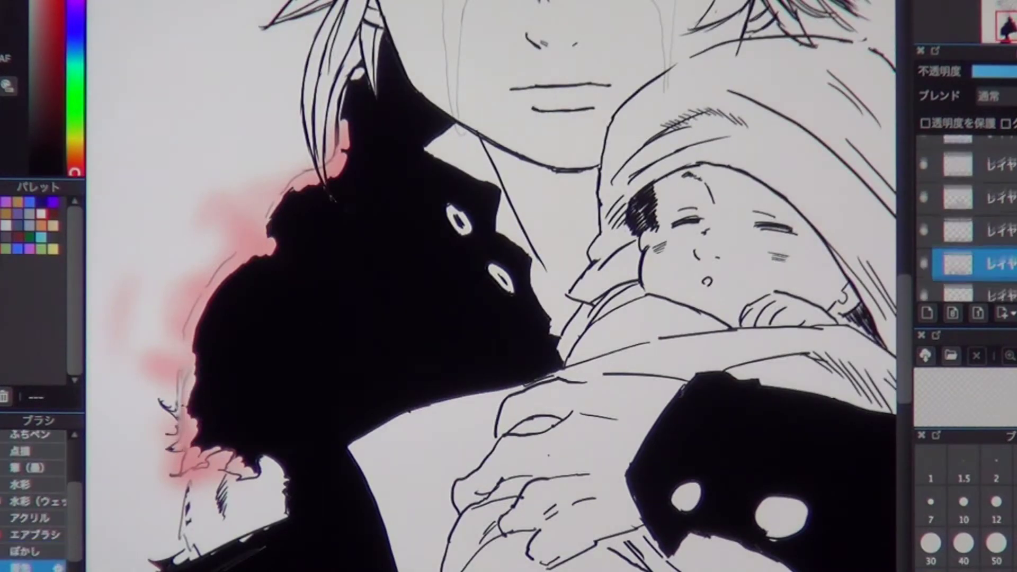
mouse_move(196, 392)
mouse_down()
mouse_move(207, 249)
mouse_move(270, 222)
mouse_up()
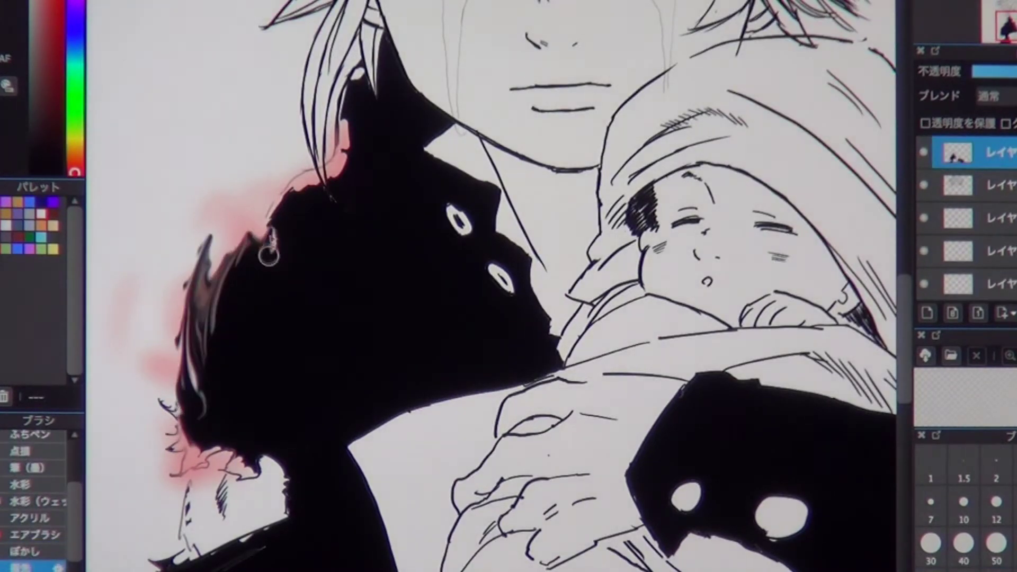
mouse_move(180, 424)
mouse_down()
mouse_move(209, 482)
mouse_move(267, 362)
mouse_move(223, 488)
mouse_move(239, 255)
mouse_up()
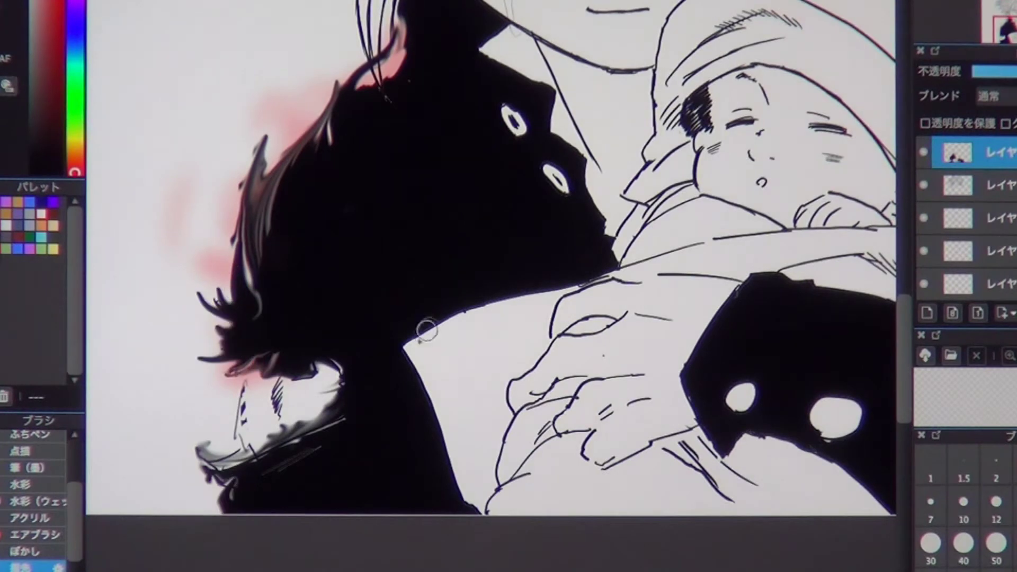
drag(318, 143, 375, 95)
drag(276, 259, 334, 95)
drag(158, 403, 159, 223)
drag(202, 265, 233, 159)
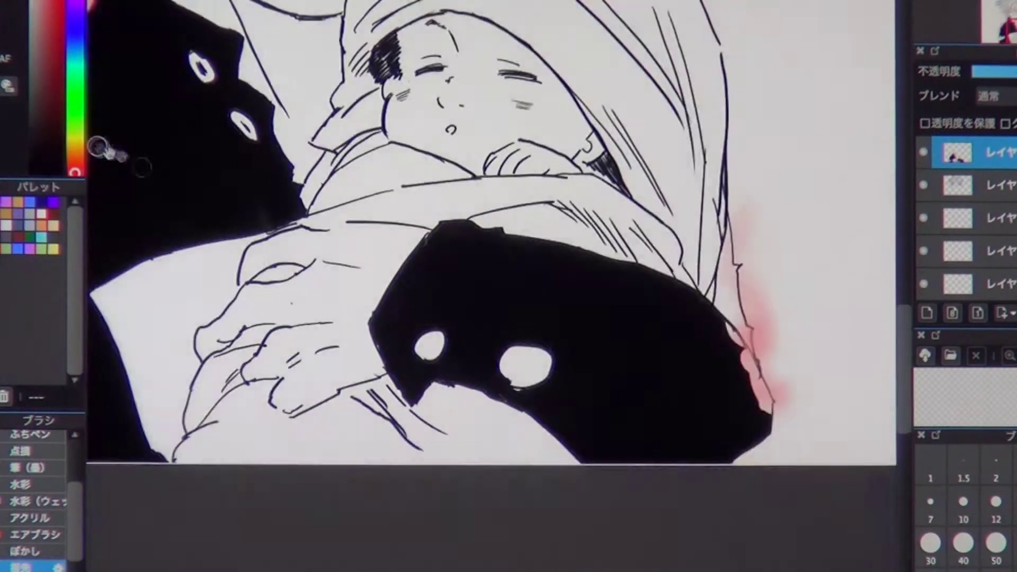
Step: Smudge the outer edge of the black sleeve beside the baby into wispy streaks over the light red glow
drag(763, 413, 741, 323)
mouse_move(758, 371)
mouse_down()
mouse_move(730, 229)
mouse_move(752, 381)
mouse_up()
mouse_move(747, 387)
mouse_down()
mouse_move(768, 451)
mouse_move(763, 472)
mouse_up()
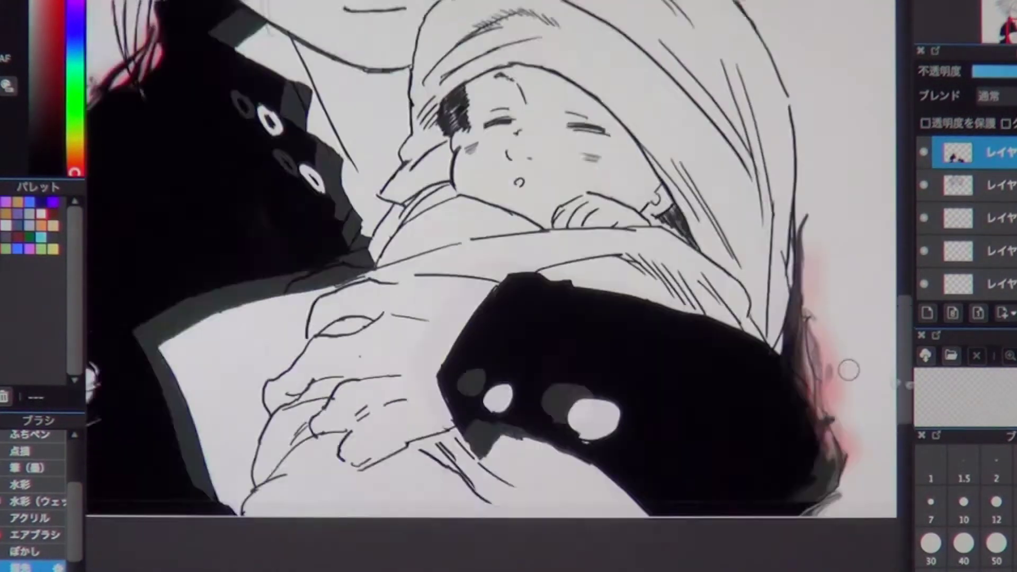
Step: Show the rough sketch layer faintly, and on the top layer rework the smudged black edge of the outer shoulder
drag(392, 95, 275, 233)
drag(297, 201, 259, 313)
click(996, 284)
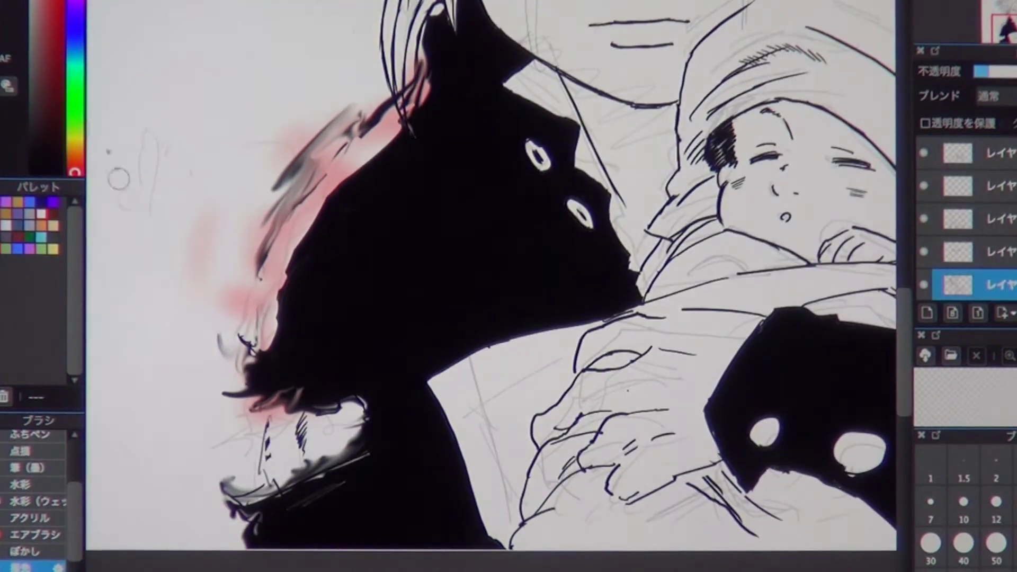
click(996, 152)
mouse_move(434, 79)
mouse_down()
mouse_move(318, 175)
mouse_move(295, 226)
mouse_move(233, 498)
mouse_up()
mouse_move(299, 175)
mouse_down()
mouse_move(288, 239)
mouse_move(246, 347)
mouse_up()
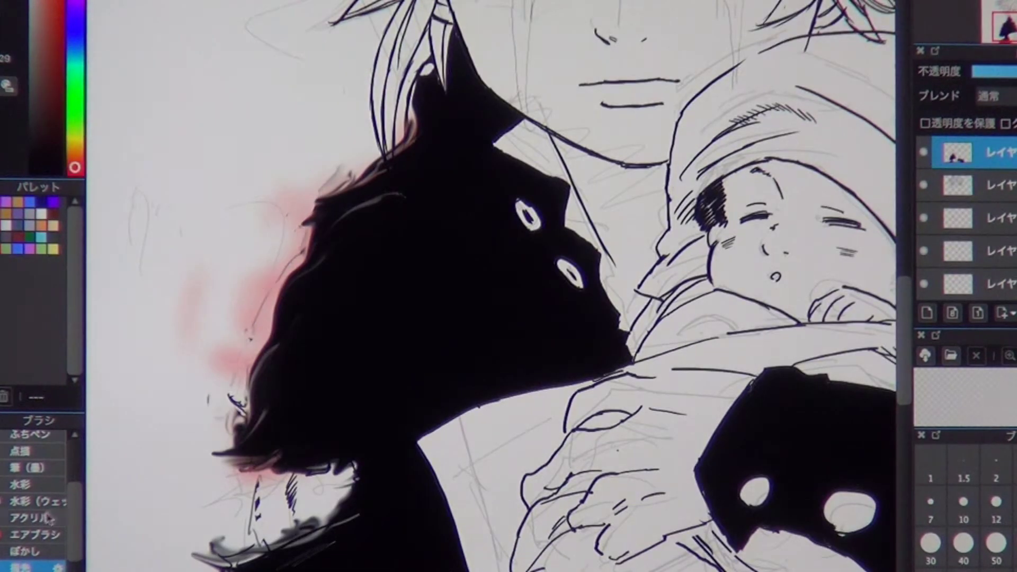
Step: Airbrush strong red flame shapes beside the shoulder and across the background on the coat front's side of the canvas
click(37, 535)
mouse_move(344, 170)
mouse_down()
mouse_move(312, 212)
mouse_move(191, 516)
mouse_up()
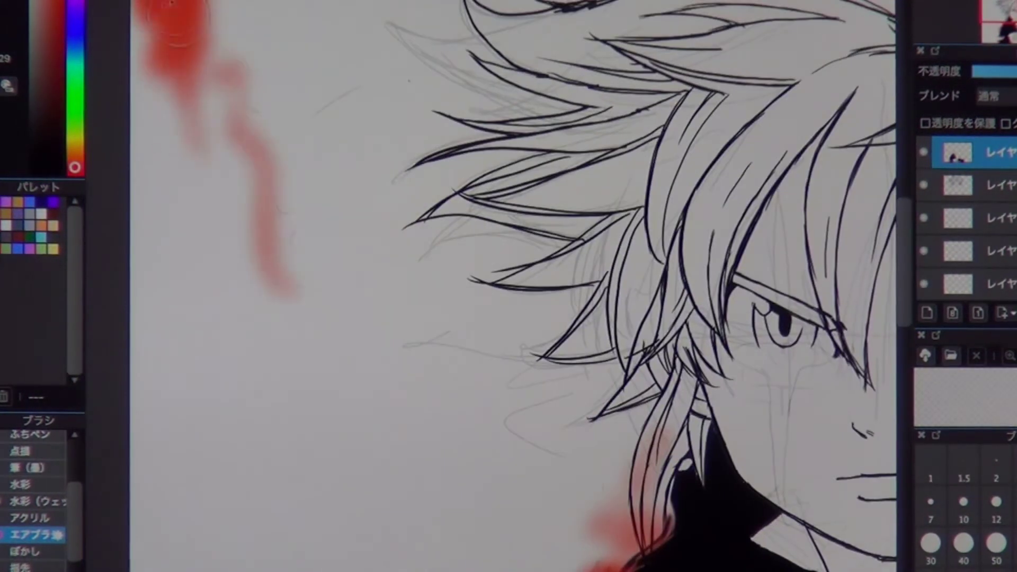
mouse_move(317, 42)
mouse_down()
mouse_move(366, 126)
mouse_move(295, 538)
mouse_up()
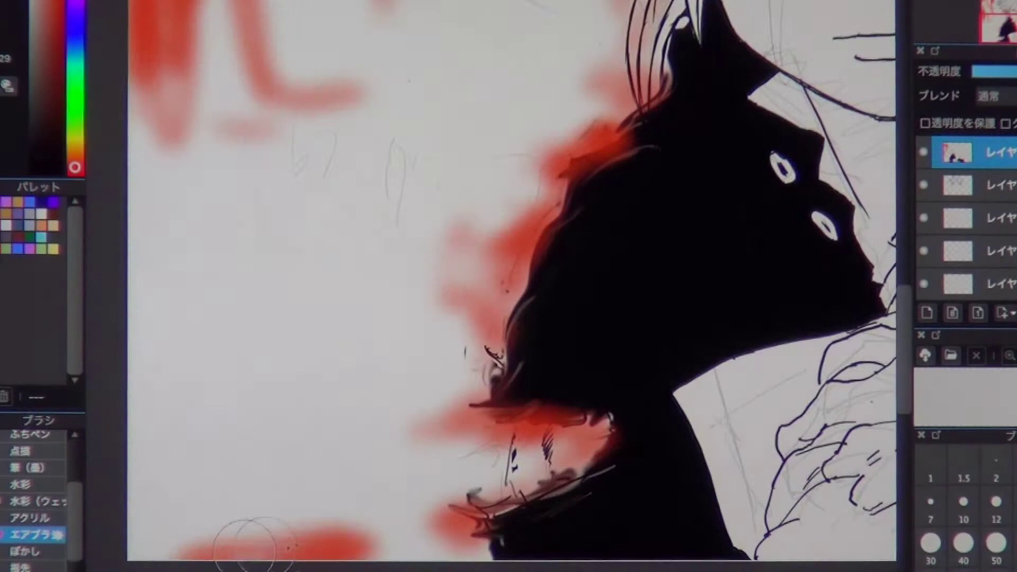
drag(249, 540, 294, 546)
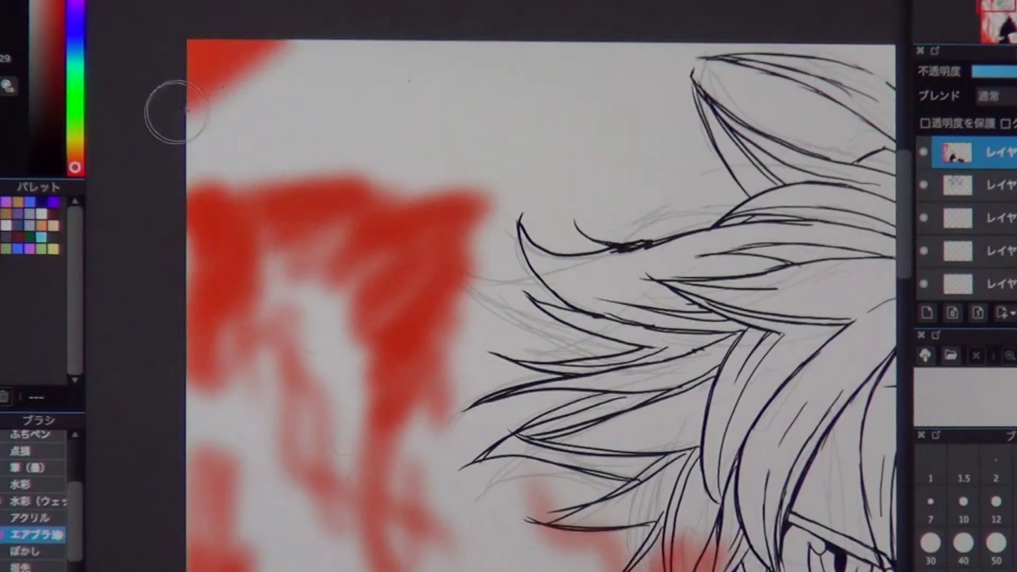
Step: Extend the red airbrushed flames along the canvas's upper edge and down the background on the baby's side
mouse_move(170, 106)
mouse_down()
mouse_move(438, 127)
mouse_move(633, 208)
mouse_up()
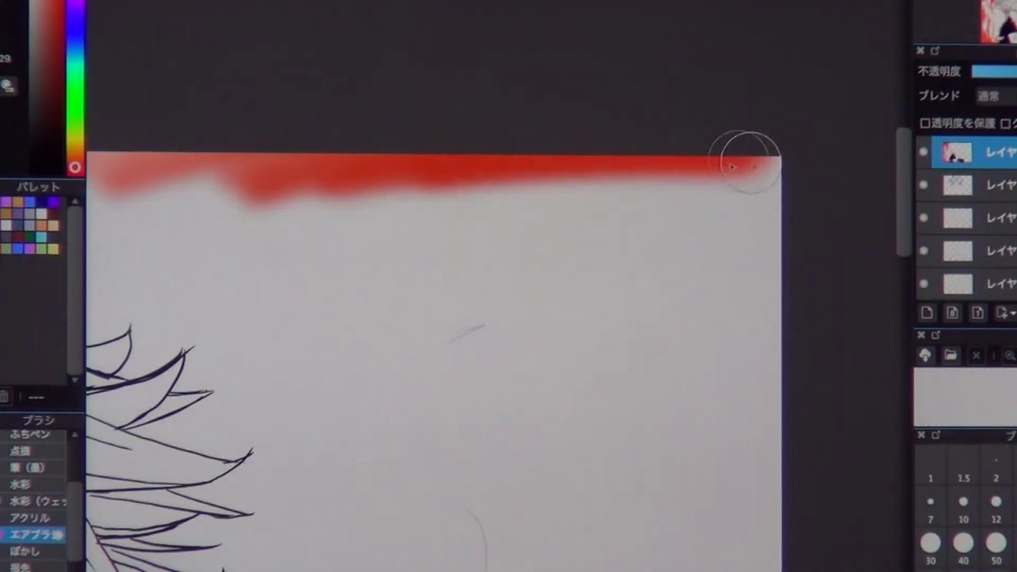
mouse_move(743, 159)
mouse_down()
mouse_move(197, 175)
mouse_move(491, 283)
mouse_up()
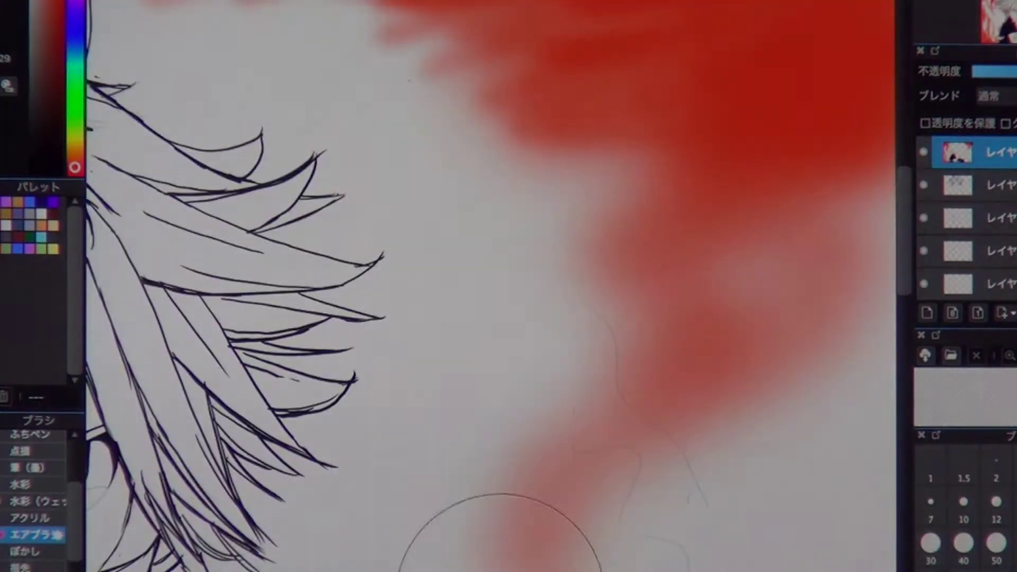
drag(477, 534, 546, 91)
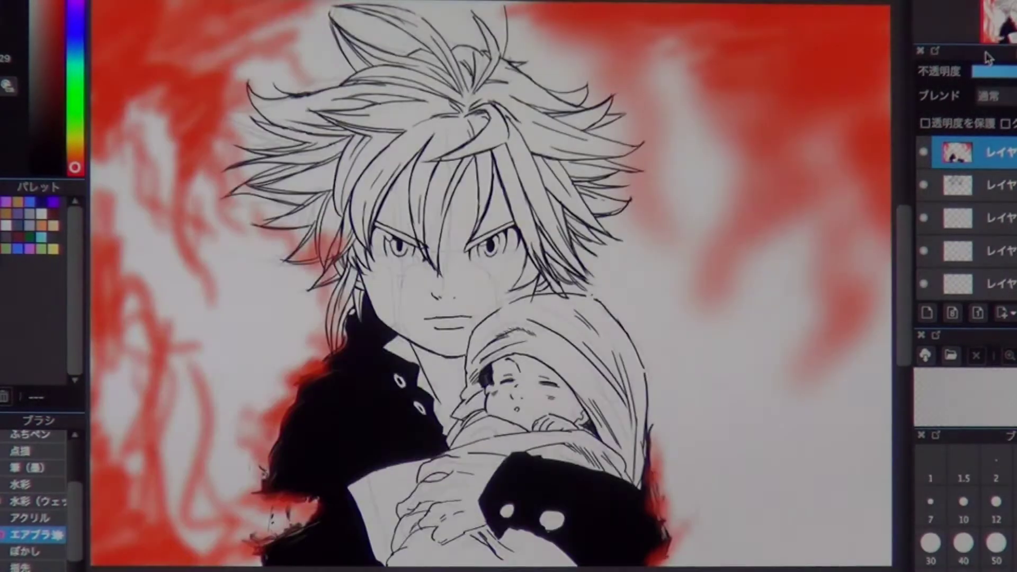
mouse_move(196, 251)
mouse_down()
mouse_move(159, 530)
mouse_move(317, 477)
mouse_move(159, 318)
mouse_move(238, 80)
mouse_up()
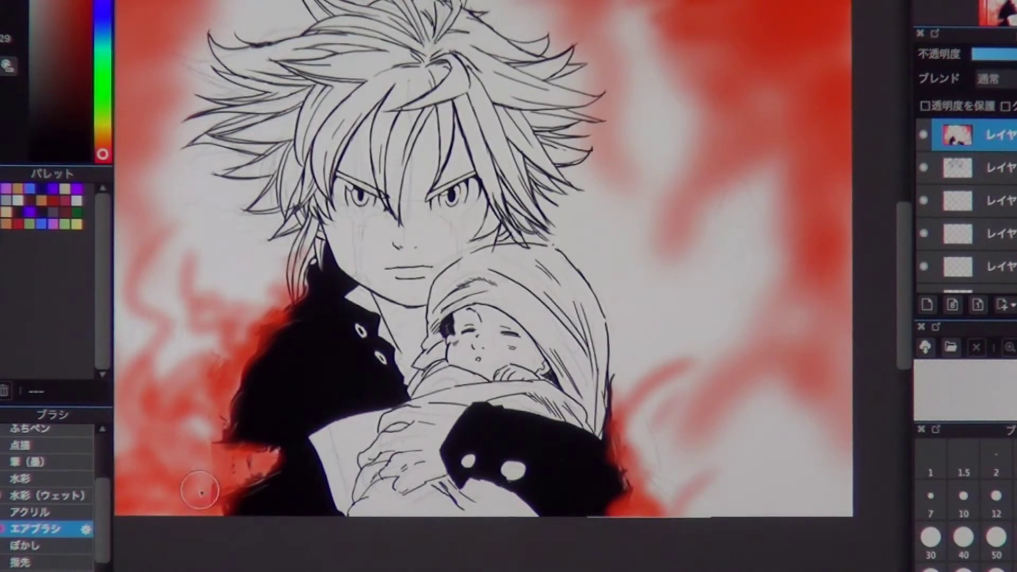
scroll(200, 491, up, 2)
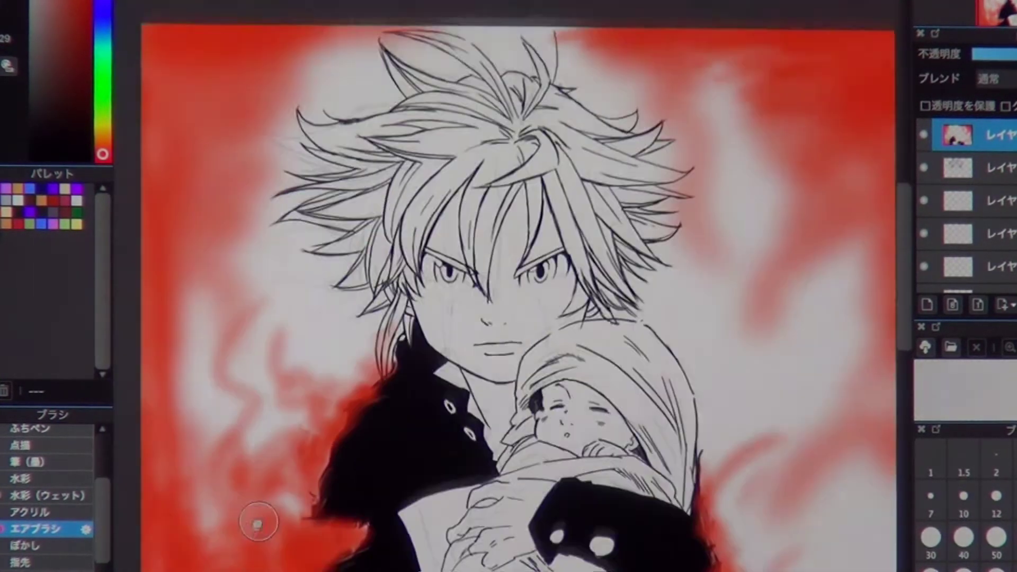
Step: Save the background red as a palette swatch and shift the drawing colour to a yellow hue
drag(102, 154, 104, 138)
drag(105, 132, 102, 134)
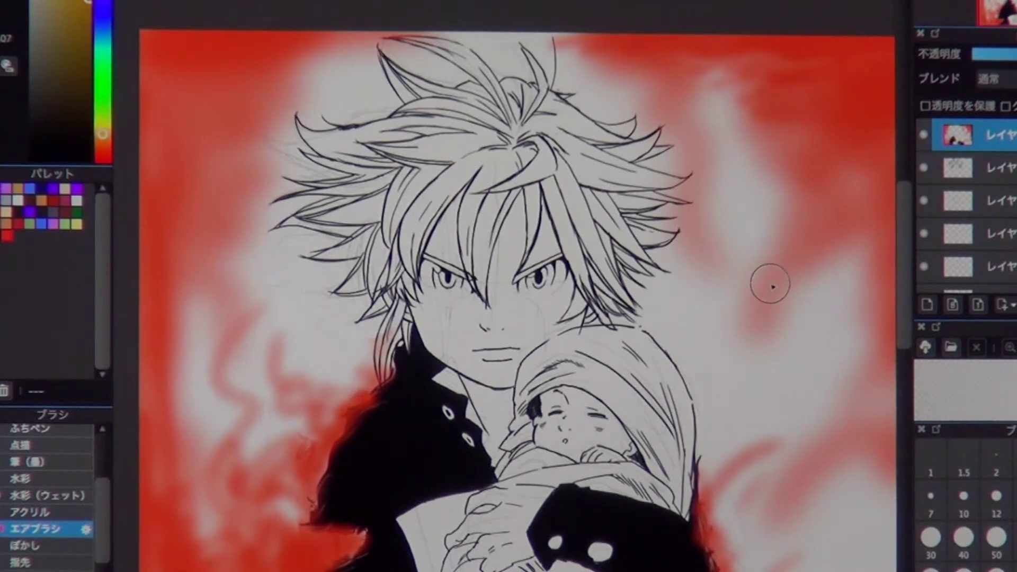
drag(719, 355, 651, 417)
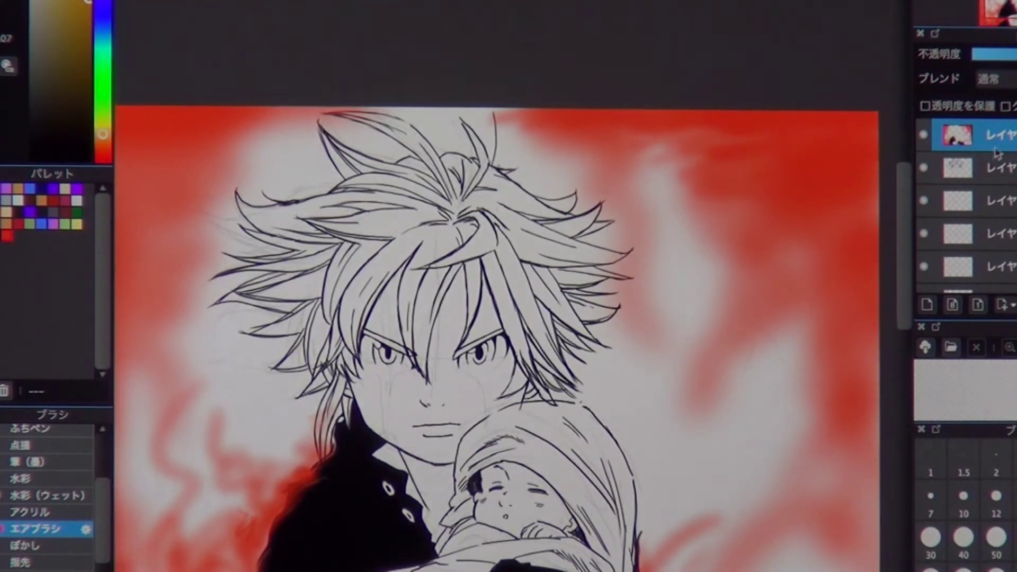
Step: Add a new layer and cross-hatch a black shadow on the forehead between the bangs, above the eye on the coat front's side
key(ctrl+shift+n)
scroll(415, 350, up, 5)
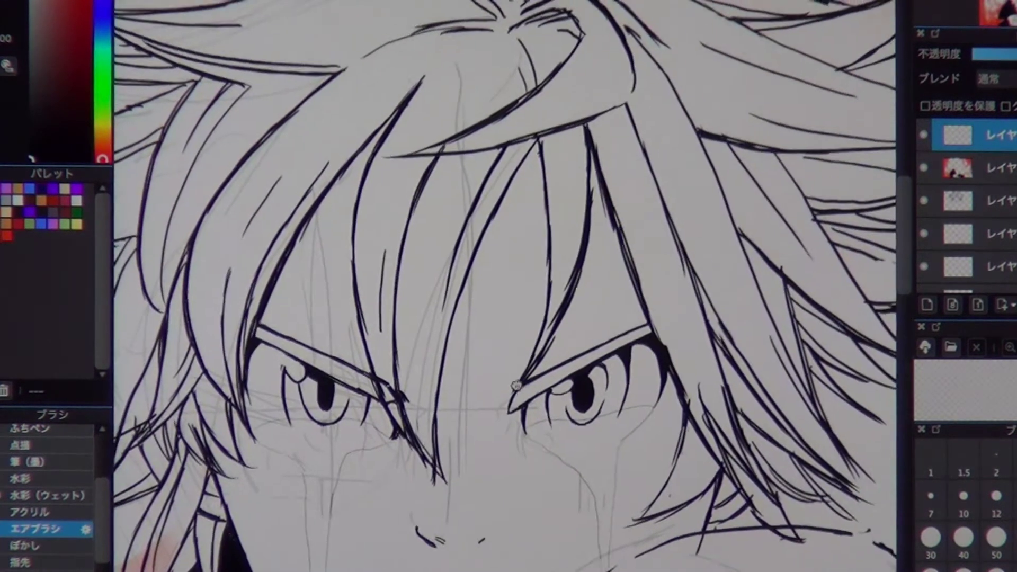
drag(374, 127, 334, 180)
drag(395, 106, 308, 227)
mouse_move(374, 154)
mouse_down()
mouse_move(260, 318)
mouse_move(365, 361)
mouse_move(361, 269)
mouse_move(265, 336)
mouse_up()
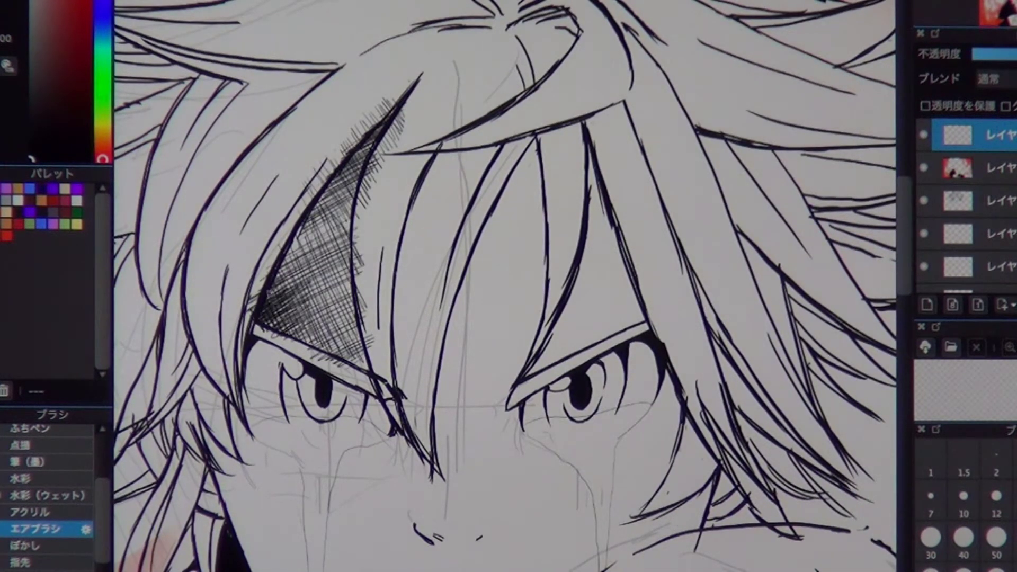
drag(318, 273, 270, 336)
mouse_move(408, 98)
mouse_down()
mouse_move(366, 132)
mouse_move(299, 225)
mouse_up()
drag(394, 127, 339, 217)
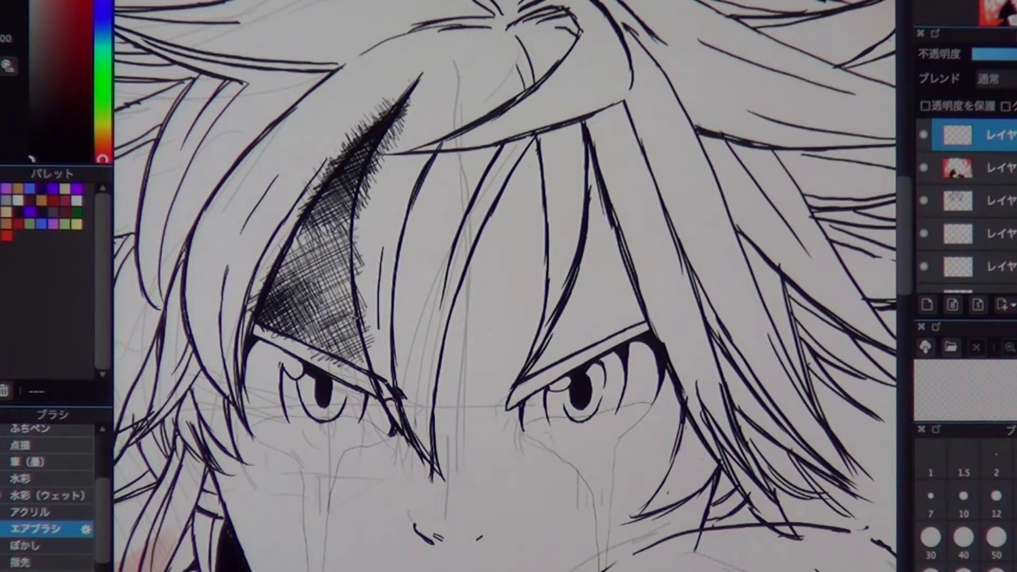
Step: Crosshatch the lower end of the shadow between the hair strands above the left-hand eye and clean up the strokes crossing its outline
drag(365, 318, 331, 368)
key(ctrl+z)
key(ctrl+z)
key(ctrl+z)
key(ctrl+z)
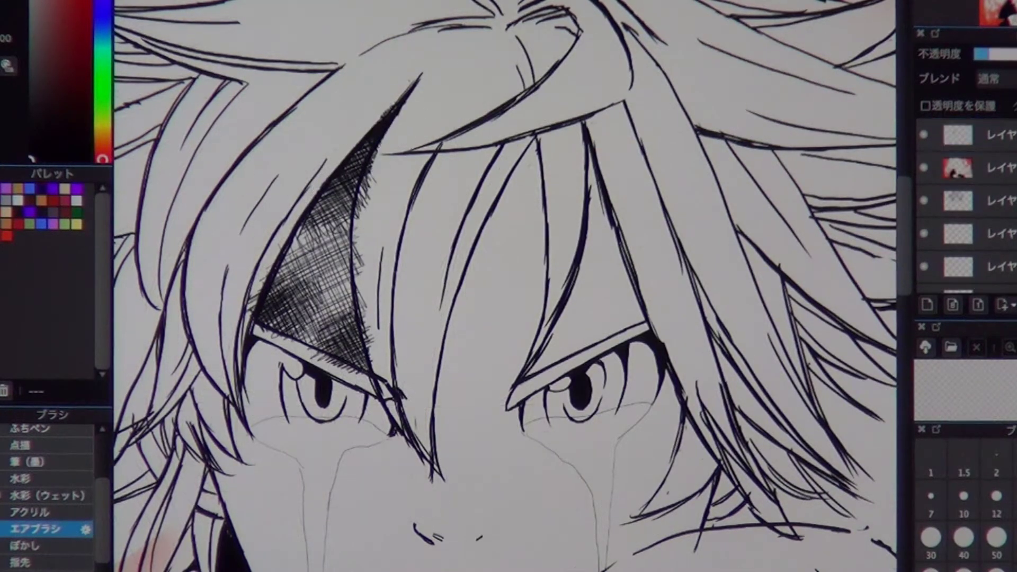
drag(345, 360, 365, 307)
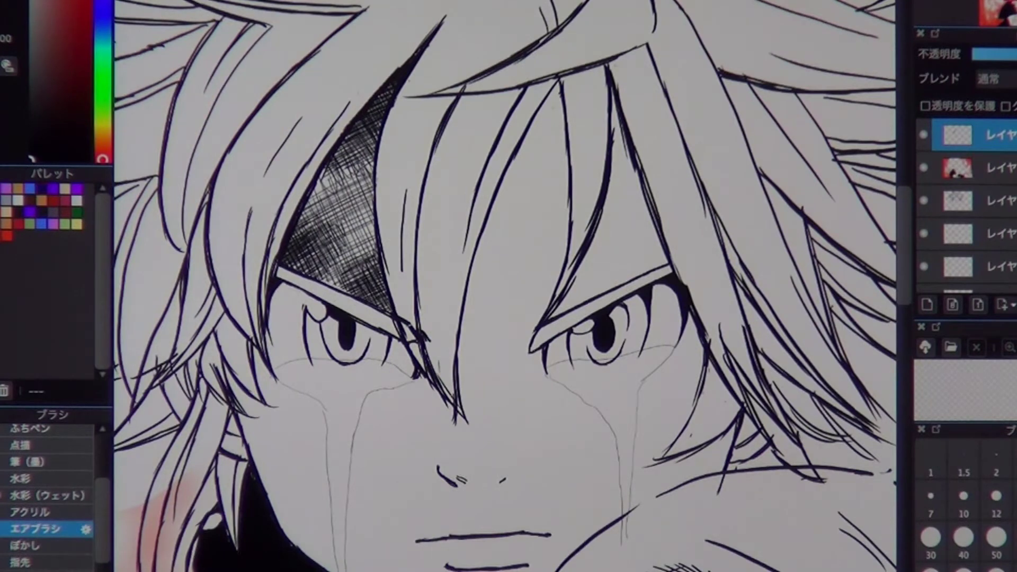
Step: Crosshatch the upper forehead in the gap between the central hair strands
drag(503, 337, 471, 344)
mouse_move(546, 96)
mouse_down()
mouse_move(477, 153)
mouse_move(475, 196)
mouse_move(485, 201)
mouse_up()
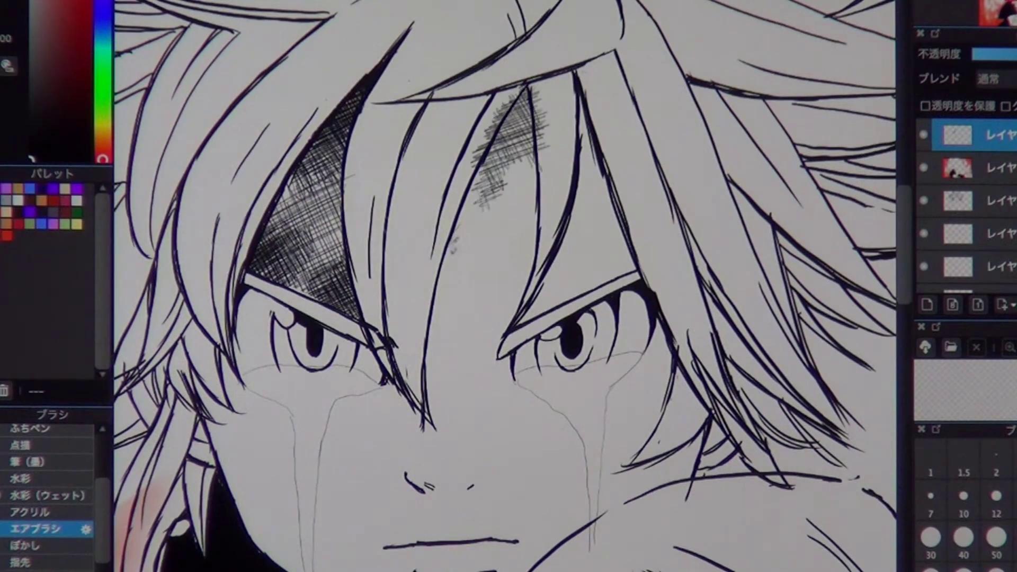
drag(508, 263, 440, 302)
mouse_move(514, 193)
mouse_down()
mouse_move(458, 238)
mouse_move(466, 244)
mouse_up()
mouse_move(530, 88)
mouse_down()
mouse_move(499, 119)
mouse_move(477, 175)
mouse_up()
Step: Extend the forehead crosshatching down between the hair strands and add a small hatched patch above the right-hand eyebrow
scroll(473, 258, up, 3)
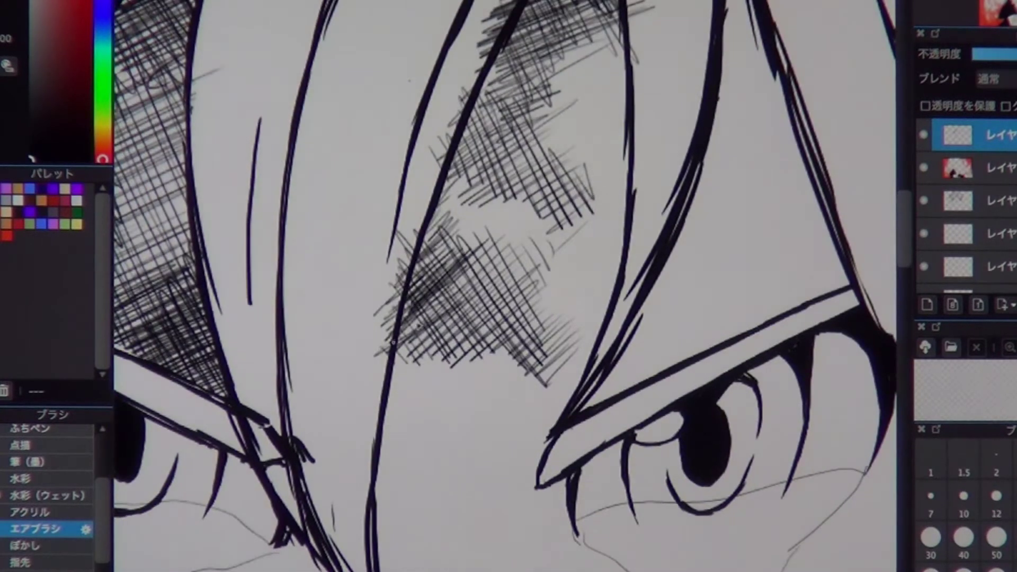
drag(514, 278, 394, 371)
drag(530, 312, 458, 374)
drag(471, 214, 426, 350)
drag(530, 178, 435, 360)
drag(570, 185, 514, 244)
drag(628, 119, 530, 249)
drag(628, 178, 562, 222)
drag(638, 189, 572, 233)
drag(720, 212, 684, 254)
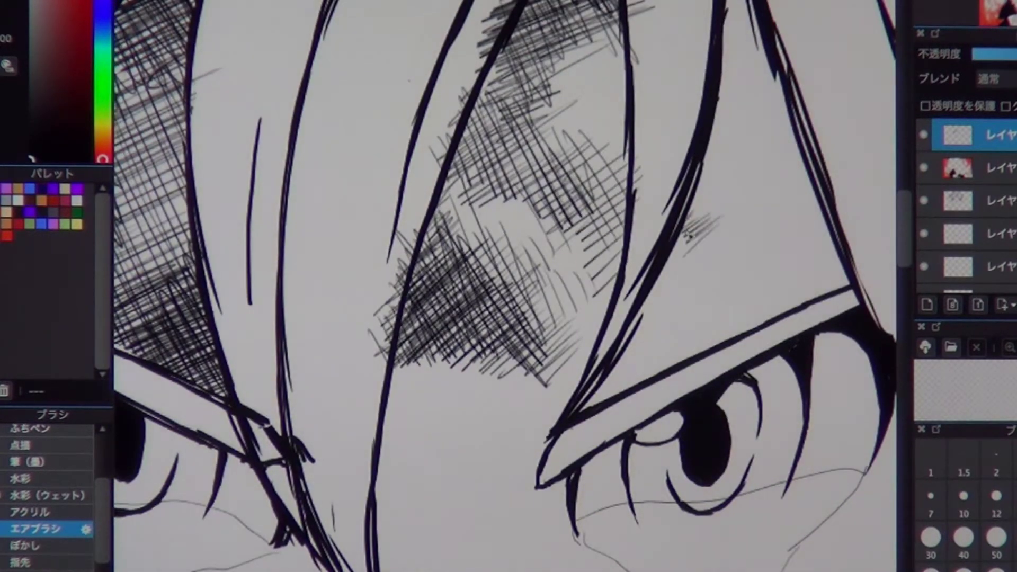
Step: Darken the lower forehead crosshatching and draw a dark drip running down from it towards the bridge of the nose
drag(476, 286, 551, 246)
mouse_move(471, 302)
mouse_down()
mouse_move(504, 284)
mouse_move(534, 344)
mouse_move(548, 445)
mouse_up()
mouse_move(490, 285)
mouse_down()
mouse_move(508, 249)
mouse_move(540, 345)
mouse_move(551, 434)
mouse_up()
mouse_move(483, 364)
mouse_down()
mouse_move(763, 266)
mouse_move(774, 187)
mouse_up()
Step: Crosshatch the gaps between the hair strands beside the left-hand eye and add a dark drip on the temple below them
drag(281, 244, 302, 305)
drag(204, 286, 310, 353)
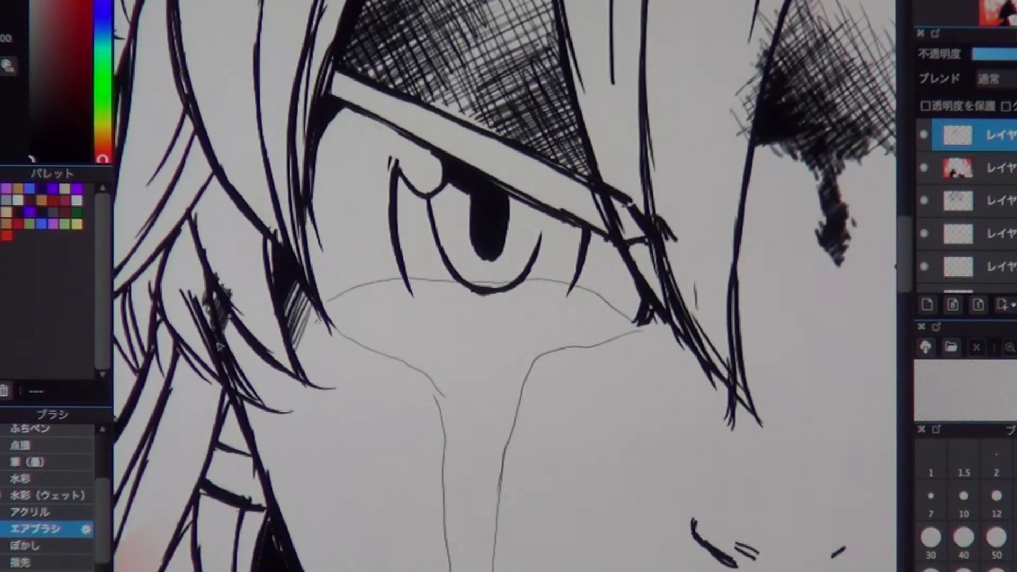
drag(223, 315, 260, 389)
drag(222, 275, 273, 416)
drag(289, 300, 329, 371)
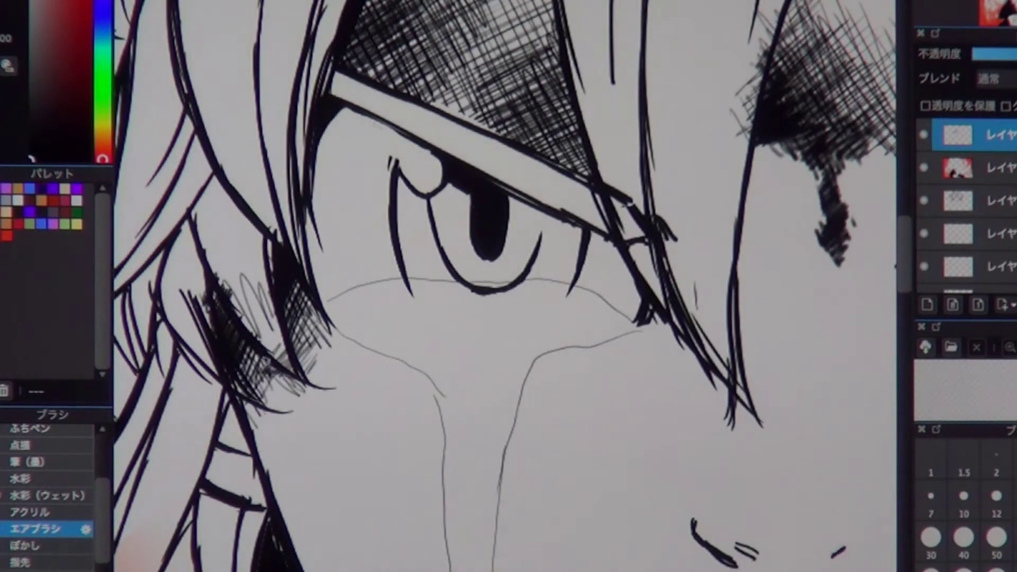
mouse_move(292, 296)
mouse_down()
mouse_move(280, 418)
mouse_move(313, 477)
mouse_move(244, 307)
mouse_move(297, 234)
mouse_up()
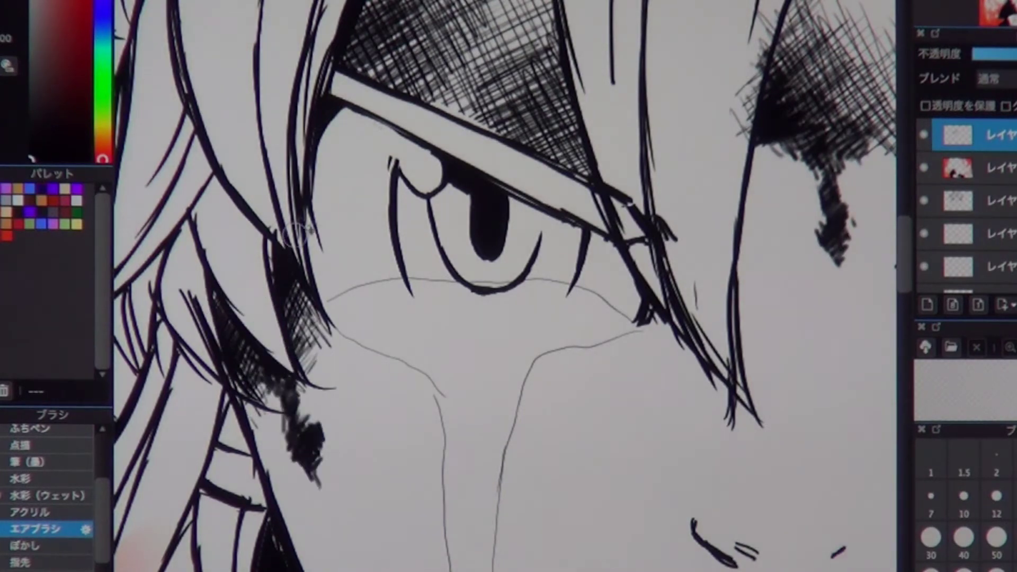
Step: Crosshatch the skin below and at the outer corner of the right-hand eye, with a dark streak running down the cheek
drag(504, 286, 636, 381)
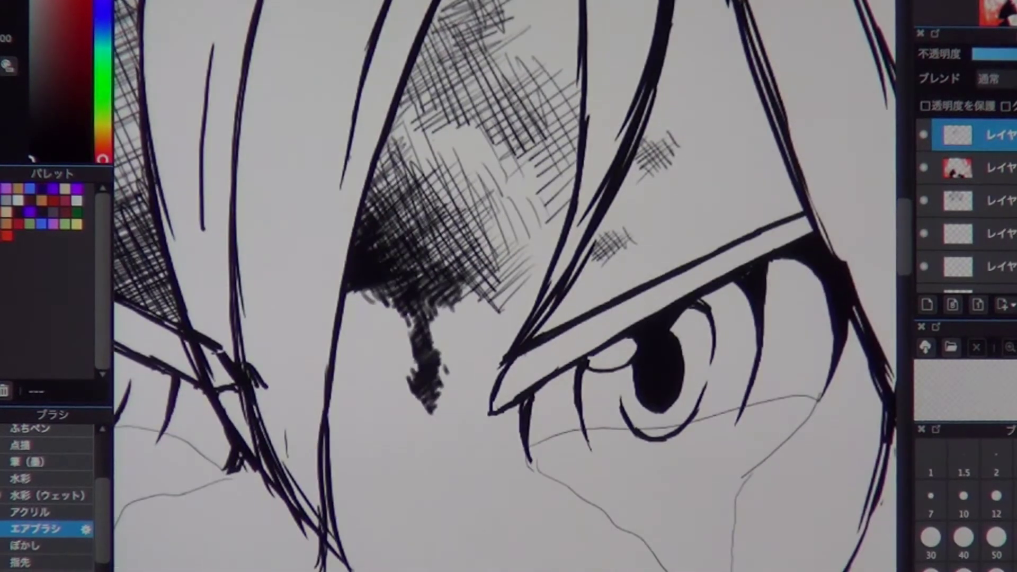
drag(583, 318, 437, 334)
mouse_move(609, 162)
mouse_down()
mouse_move(580, 215)
mouse_move(530, 159)
mouse_move(463, 118)
mouse_up()
mouse_move(466, 175)
mouse_down()
mouse_move(517, 241)
mouse_move(507, 220)
mouse_move(508, 276)
mouse_up()
drag(456, 255, 614, 233)
mouse_move(350, 278)
mouse_down()
mouse_move(419, 282)
mouse_move(445, 310)
mouse_move(456, 293)
mouse_move(380, 318)
mouse_move(424, 345)
mouse_up()
mouse_move(422, 390)
mouse_down()
mouse_move(416, 467)
mouse_move(427, 498)
mouse_up()
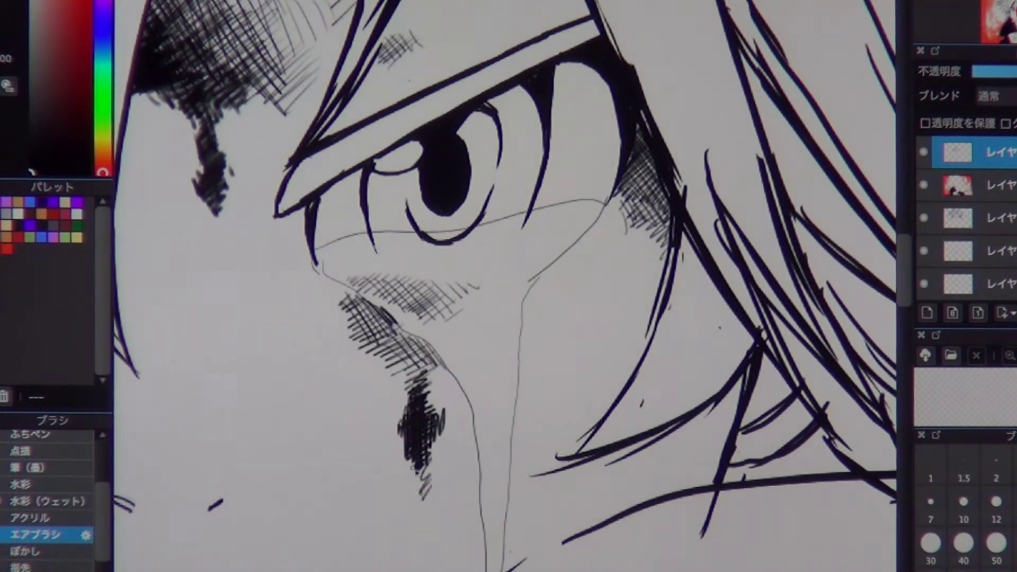
drag(466, 348, 498, 361)
drag(389, 360, 364, 395)
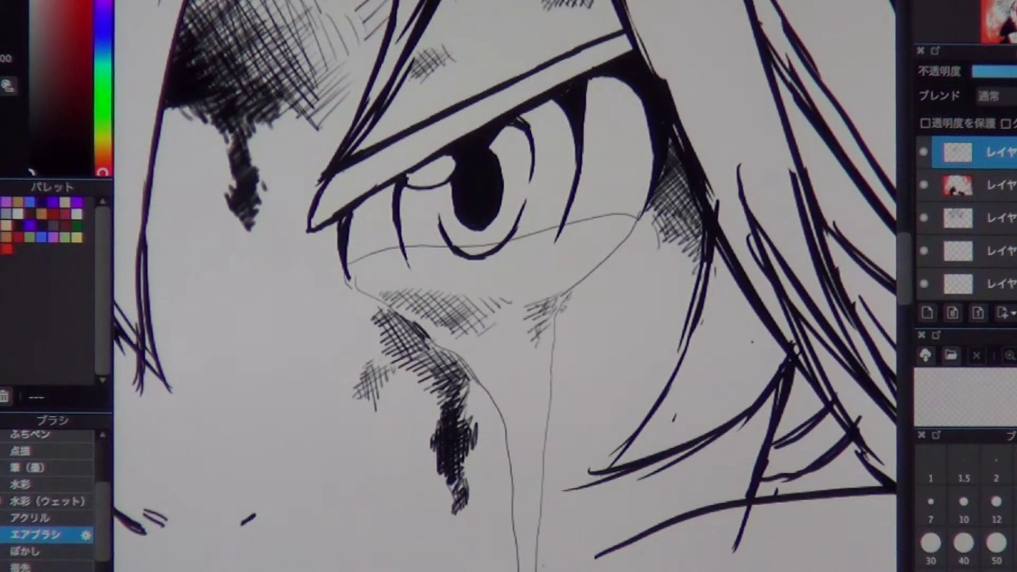
Step: Hatch grime patches under the left-hand eye and along both edges of the upper tear track
mouse_move(371, 265)
mouse_down()
mouse_move(588, 207)
mouse_move(869, 419)
mouse_up()
drag(322, 278, 391, 305)
drag(503, 371, 450, 217)
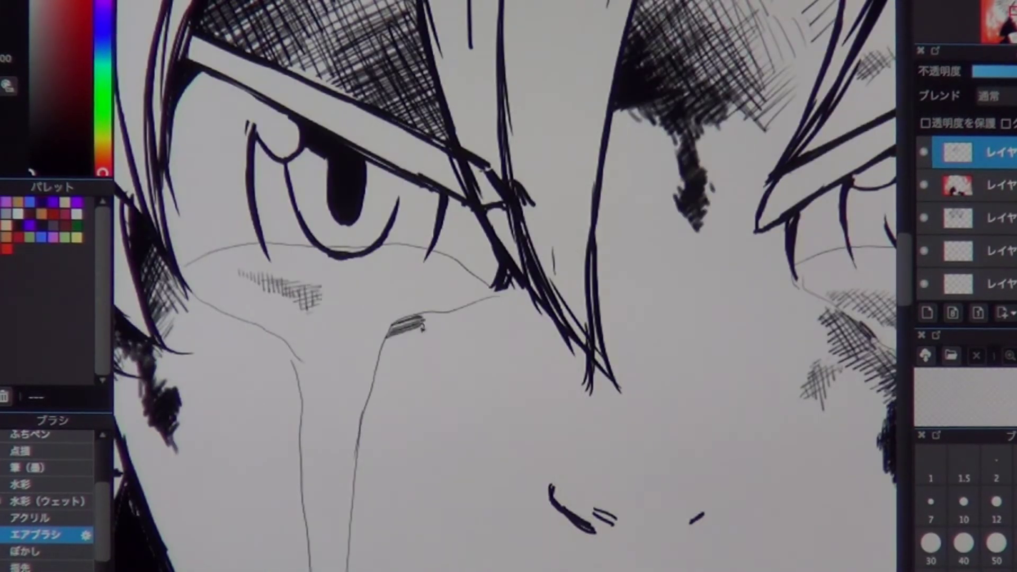
drag(422, 328, 376, 379)
drag(366, 328, 339, 392)
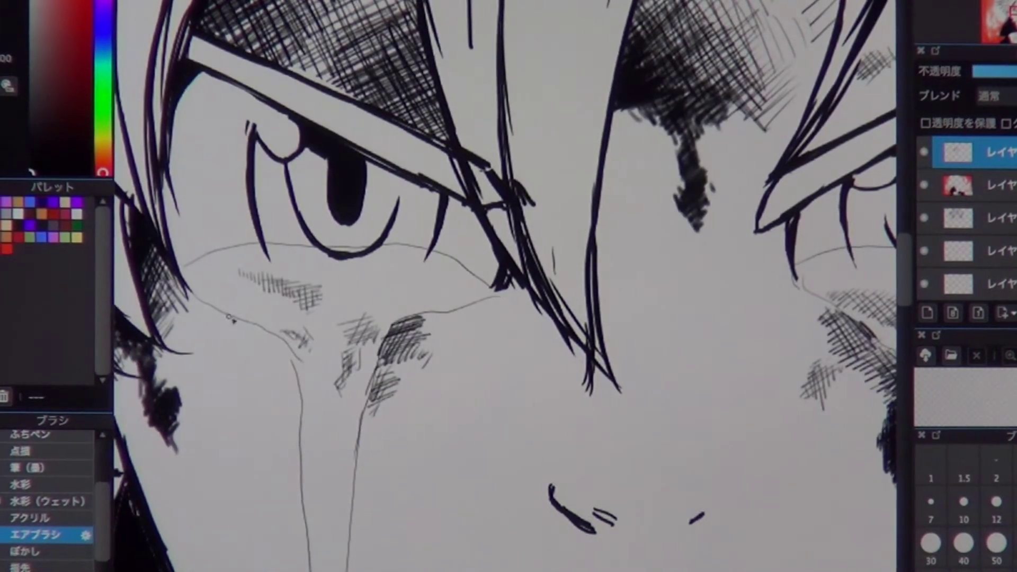
mouse_move(231, 319)
mouse_down()
mouse_move(296, 379)
mouse_move(294, 389)
mouse_up()
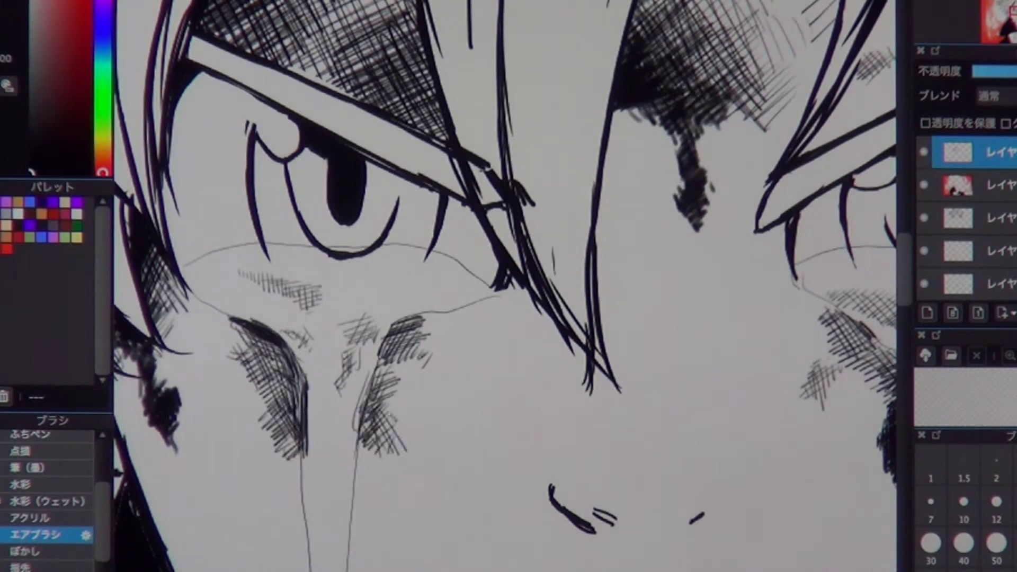
Step: Extend the hatching down the left-hand tear track and crosshatch patches on the outer cheek and jawline
drag(408, 419, 360, 493)
drag(370, 318, 448, 212)
drag(249, 376, 281, 472)
drag(275, 339, 291, 493)
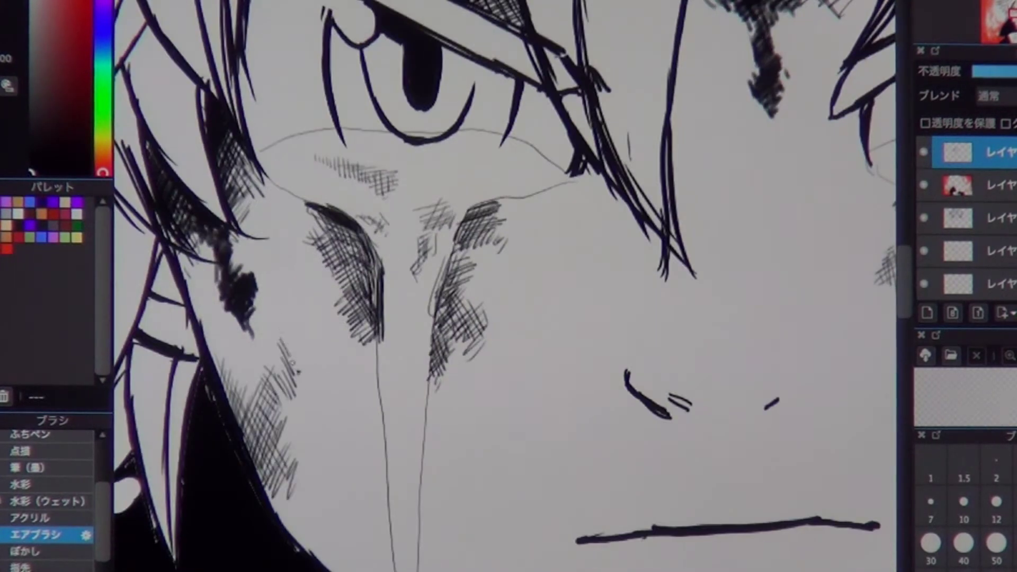
drag(313, 313, 278, 394)
drag(345, 249, 304, 318)
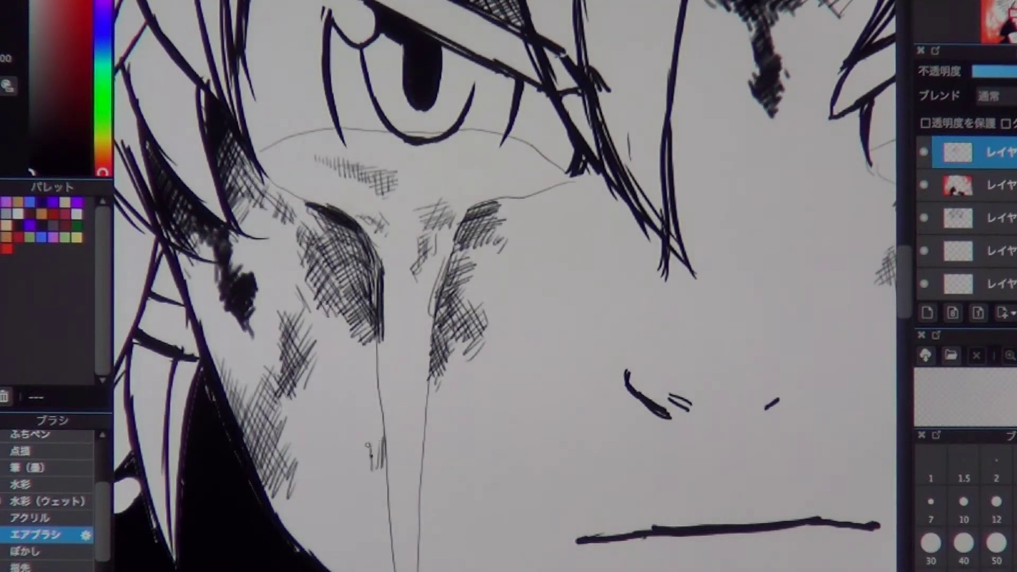
drag(369, 447, 431, 270)
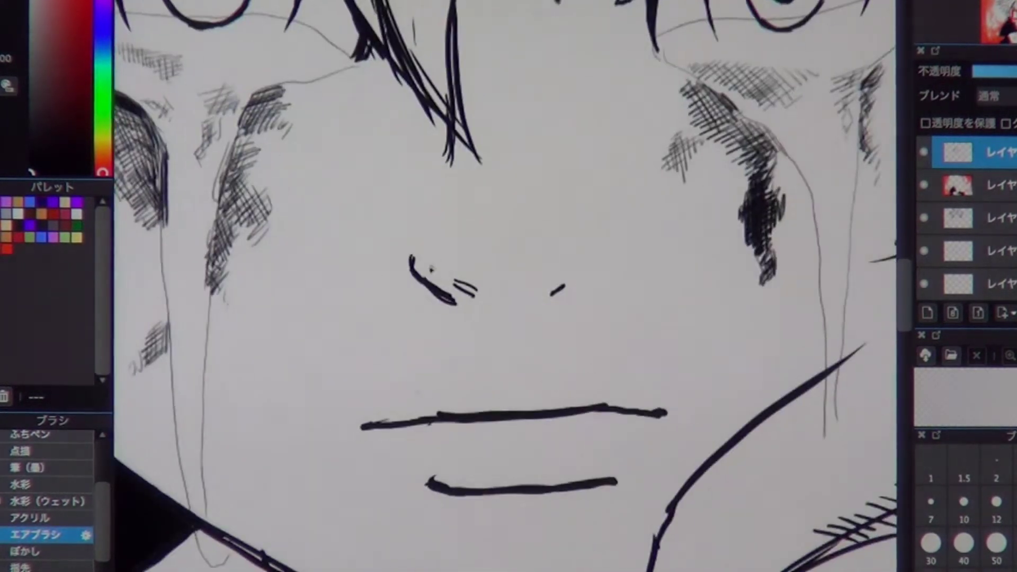
Step: Hatch a shadow beneath the nose with light diagonal strokes
drag(440, 318, 522, 289)
drag(461, 297, 557, 371)
key(ctrl+0)
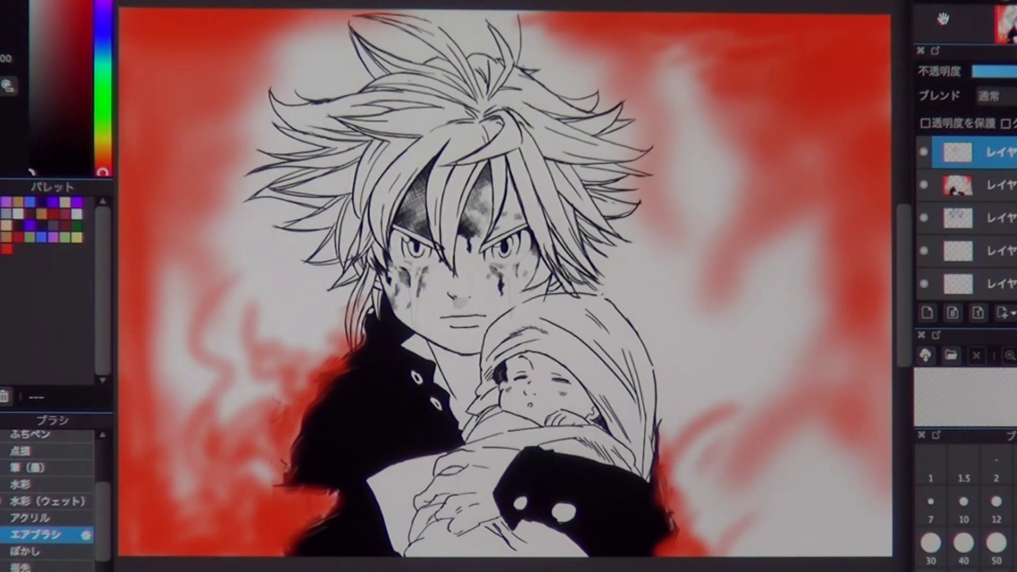
Step: Crosshatch a dark stain on the jaw around the lower end of the left-hand tear track
scroll(461, 324, up, 5)
drag(394, 403, 326, 461)
drag(398, 339, 360, 392)
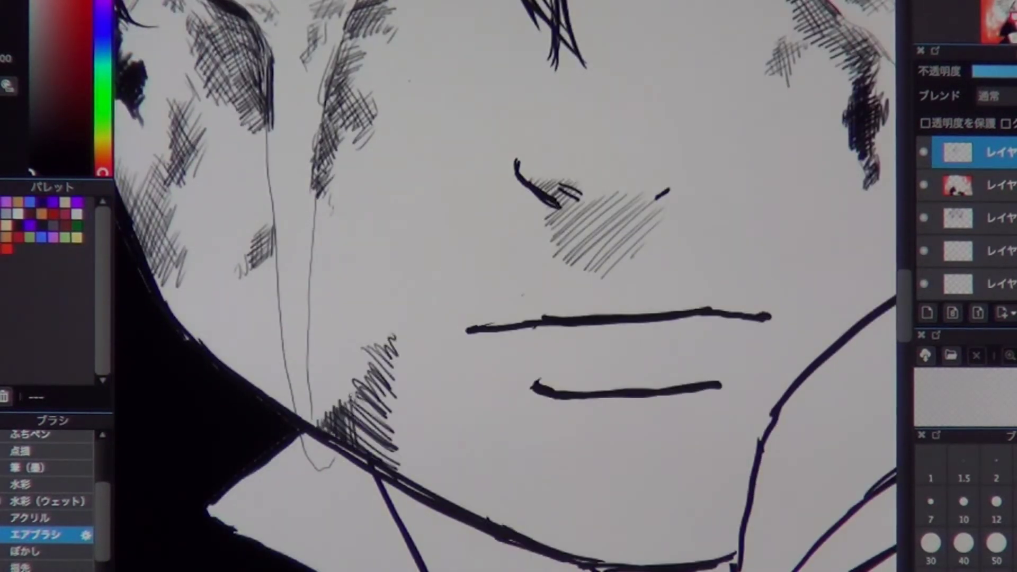
drag(419, 430, 371, 456)
drag(408, 329, 339, 466)
drag(387, 370, 339, 467)
drag(352, 355, 313, 424)
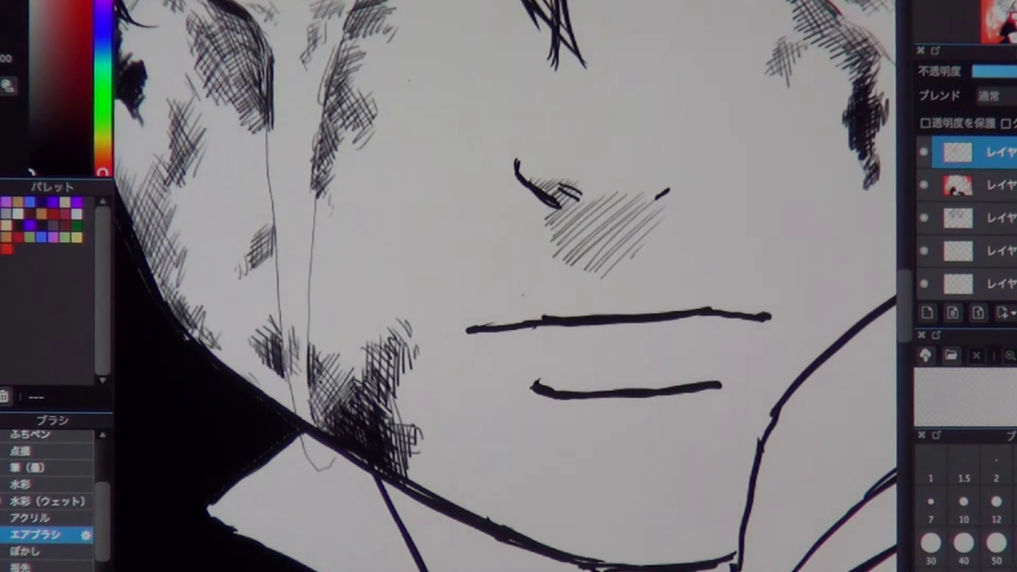
Step: Extend the dark jaw crosshatching along the chin line and up to the corner of the mouth
mouse_move(464, 373)
mouse_down()
mouse_move(408, 487)
mouse_move(371, 472)
mouse_up()
drag(490, 453, 435, 511)
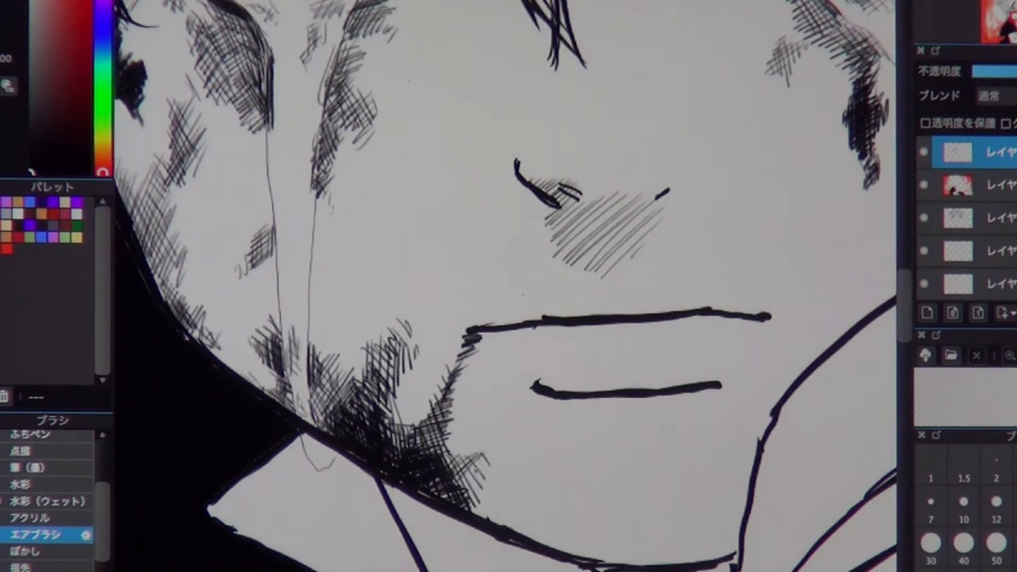
drag(477, 360, 445, 461)
Step: Hatch a small patch on the chin beside the baby's wrap and add fine shading strokes under both mouth lines
scroll(484, 477, down, 3)
scroll(484, 477, up, 3)
mouse_move(598, 440)
mouse_down()
mouse_move(569, 472)
mouse_move(567, 501)
mouse_up()
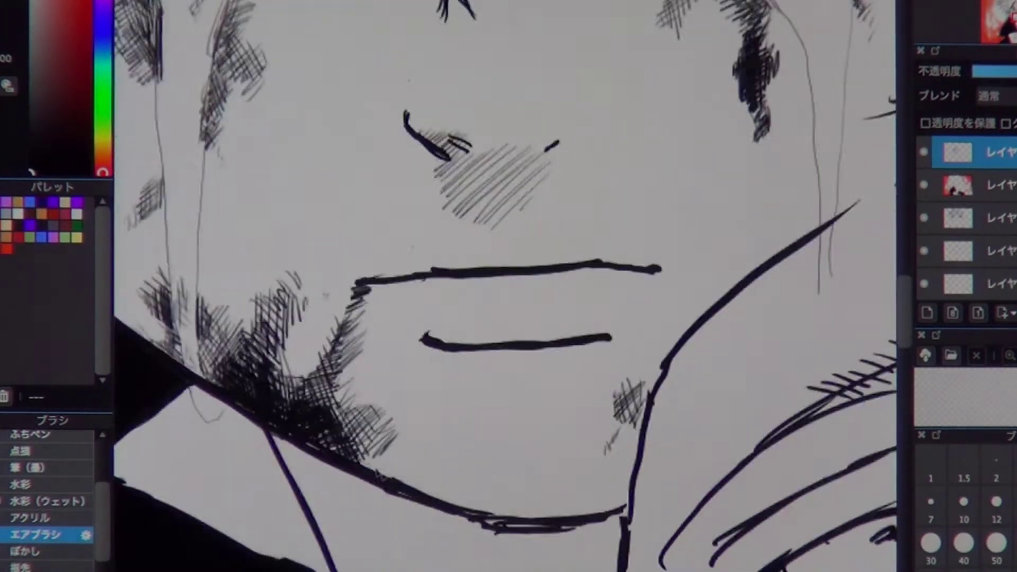
drag(385, 344, 560, 251)
drag(694, 317, 565, 324)
drag(547, 253, 466, 353)
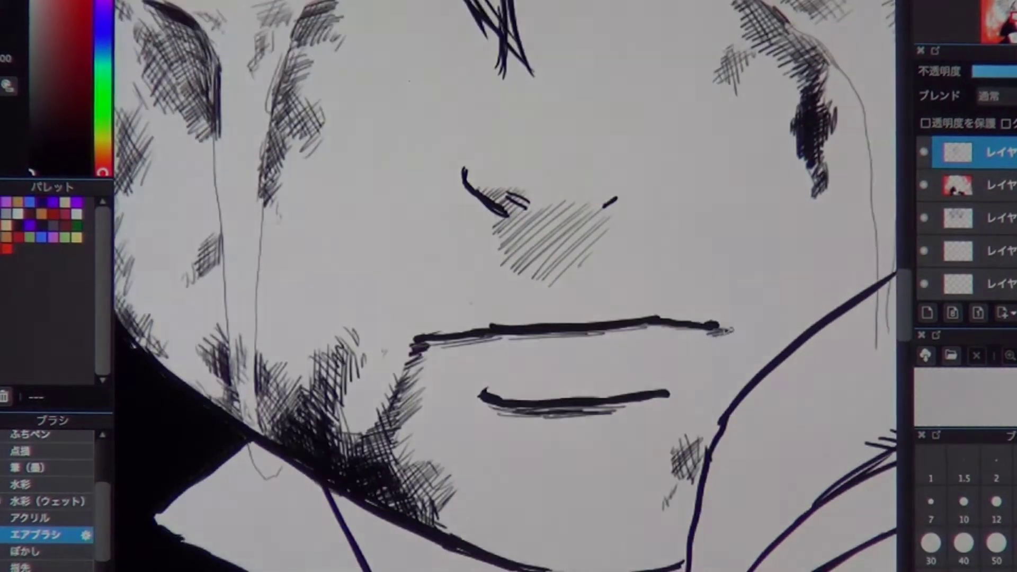
Step: Crosshatch a shadow under the central hair lock at the left-hand eye's inner corner, with a dark drip beside the nose
mouse_move(466, 159)
mouse_down()
mouse_move(382, 421)
mouse_move(415, 367)
mouse_up()
mouse_move(392, 170)
mouse_down()
mouse_move(370, 204)
mouse_move(397, 243)
mouse_move(363, 334)
mouse_up()
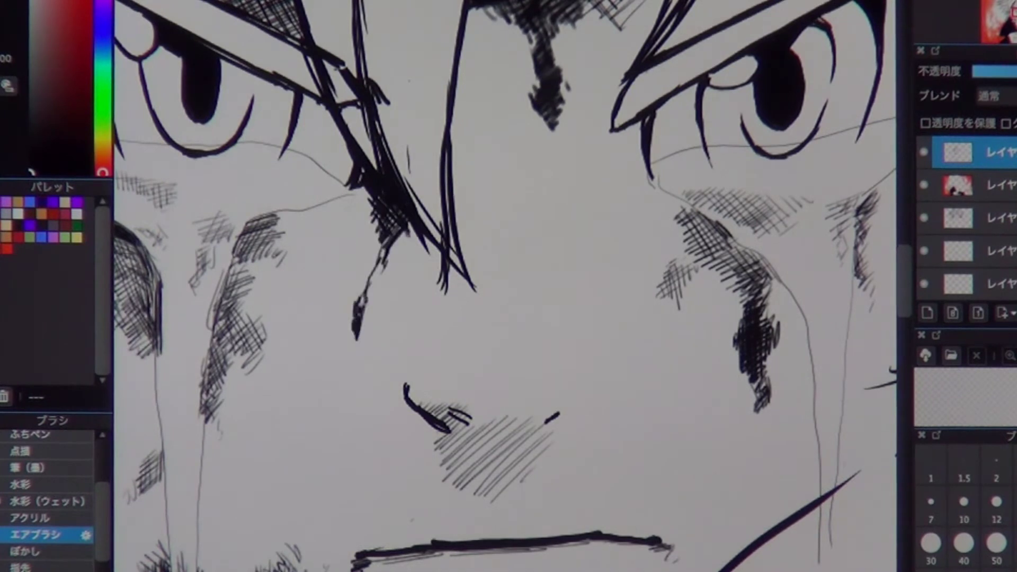
drag(400, 236, 360, 355)
drag(477, 265, 456, 330)
Step: Hatch the skin along the central hair strand, just below the dark forehead stain
drag(477, 80, 445, 133)
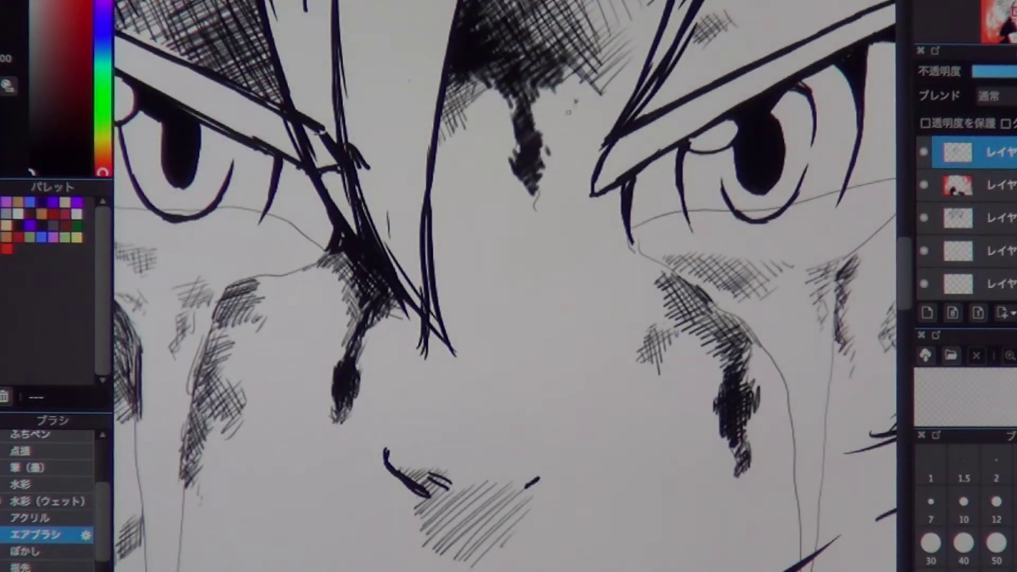
drag(569, 112, 588, 107)
drag(453, 259, 478, 189)
scroll(458, 262, down, 6)
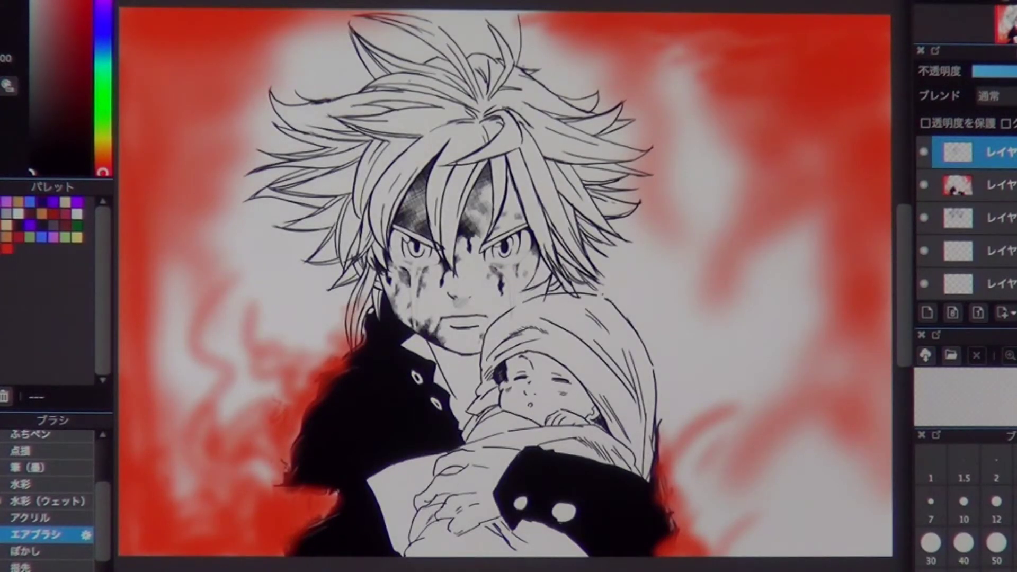
Step: Darken the crosshatching on both sides of the left-hand tear track and hatch a patch between them
scroll(455, 297, up, 6)
drag(223, 154, 265, 212)
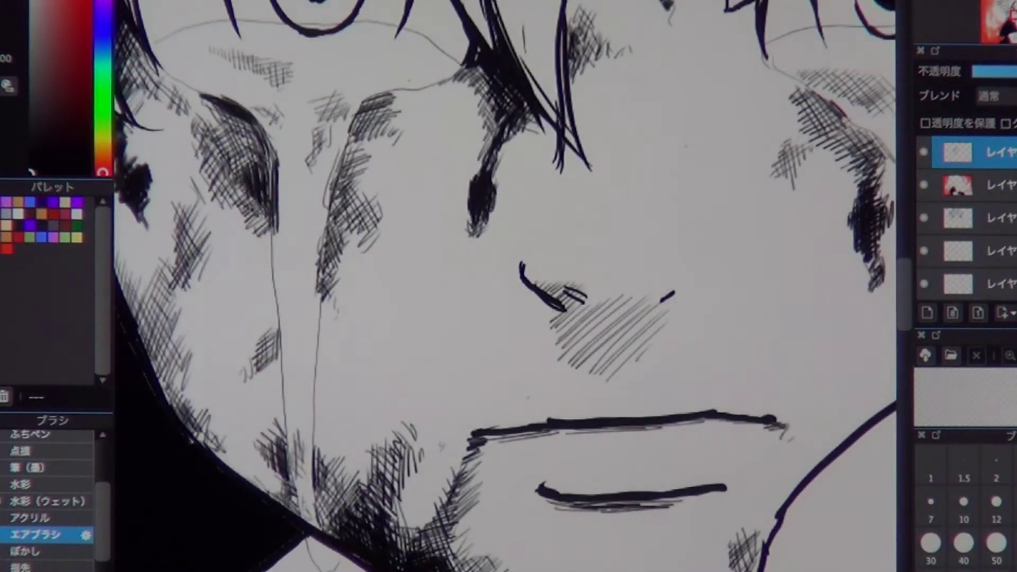
drag(238, 138, 265, 217)
drag(326, 228, 368, 154)
drag(289, 196, 318, 137)
drag(355, 193, 370, 125)
drag(331, 201, 374, 121)
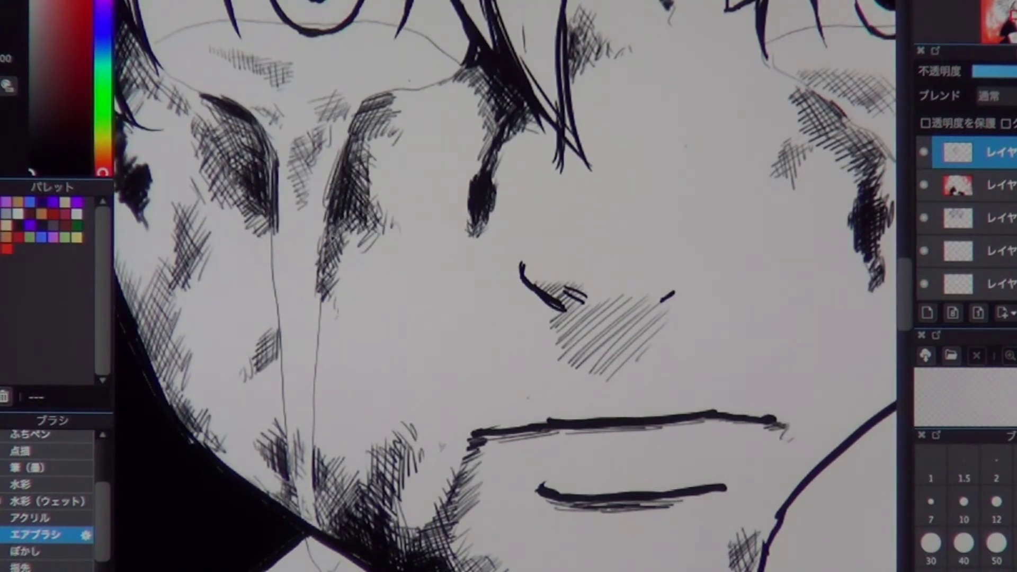
Step: Fill the shirt collar and the neck below the chin with near-horizontal hatching
mouse_move(538, 490)
mouse_down()
mouse_move(454, 181)
mouse_move(469, 159)
mouse_up()
drag(151, 289, 236, 260)
drag(154, 310, 267, 228)
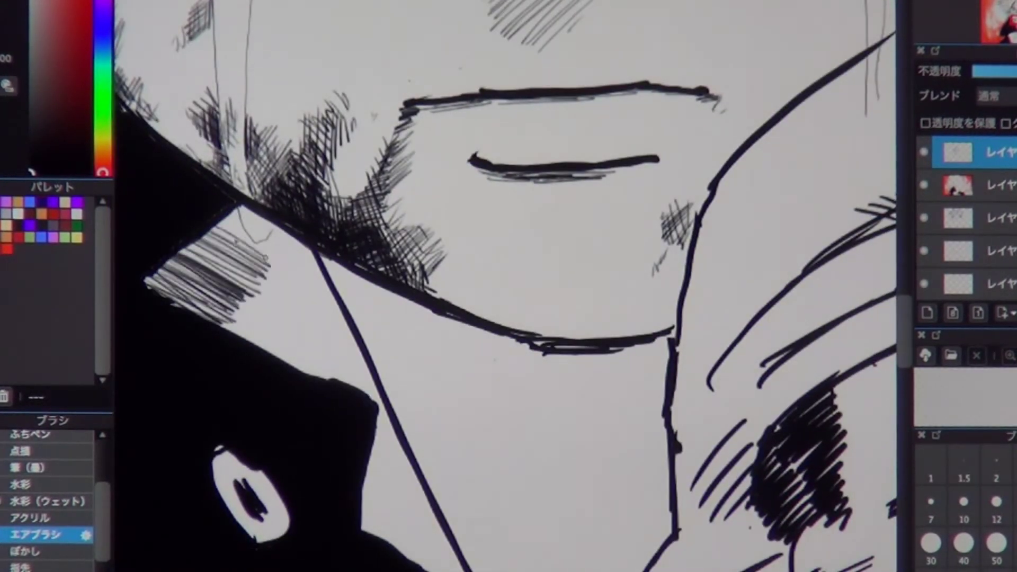
drag(222, 270, 344, 217)
drag(508, 286, 493, 305)
drag(382, 318, 524, 379)
drag(416, 373, 678, 424)
drag(459, 421, 702, 464)
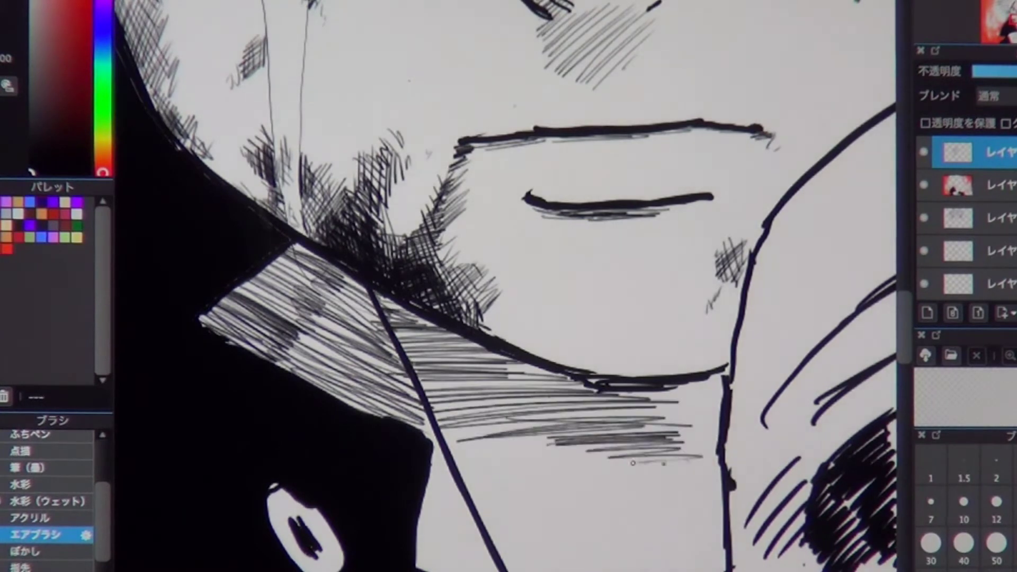
Step: Cross the collar and neck hatching with a layer of downward diagonal strokes
drag(572, 371, 668, 451)
drag(159, 243, 297, 392)
drag(223, 233, 365, 424)
drag(360, 307, 504, 435)
drag(424, 334, 583, 448)
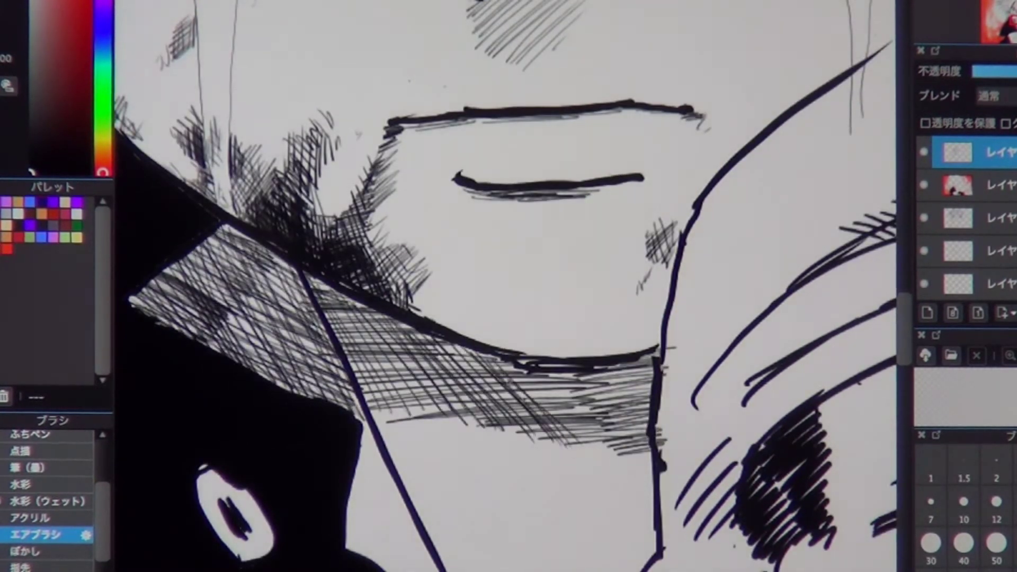
Step: Extend the crosshatching across the neck to the baby's wrap and add another layer over the collar and neck shadow
drag(525, 366, 642, 456)
drag(449, 449, 545, 515)
mouse_move(278, 331)
mouse_down()
mouse_move(371, 296)
mouse_move(393, 324)
mouse_up()
drag(406, 381, 472, 348)
drag(421, 424, 557, 379)
drag(477, 462, 670, 413)
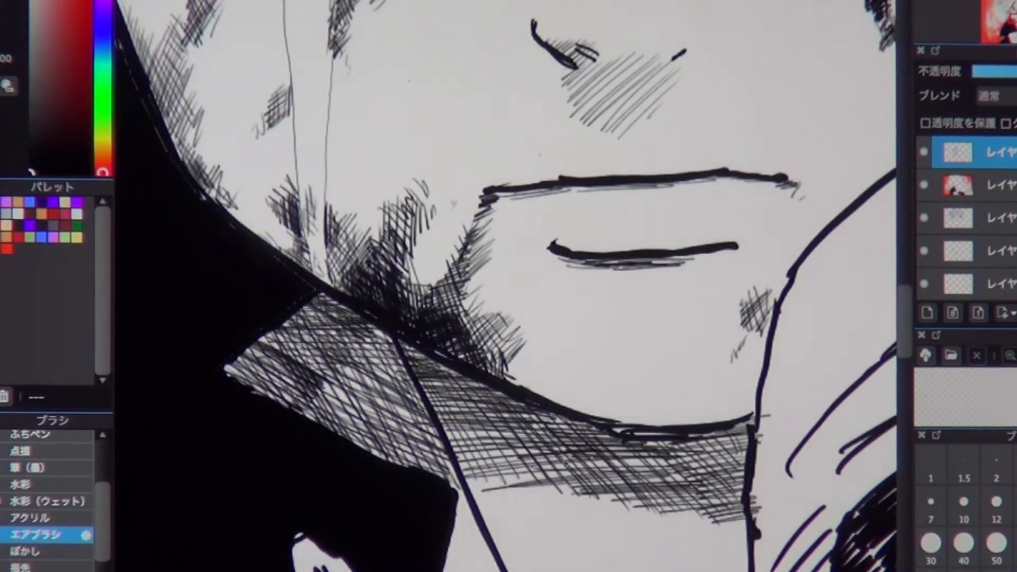
drag(535, 492, 668, 458)
drag(646, 476, 757, 421)
drag(517, 509, 707, 498)
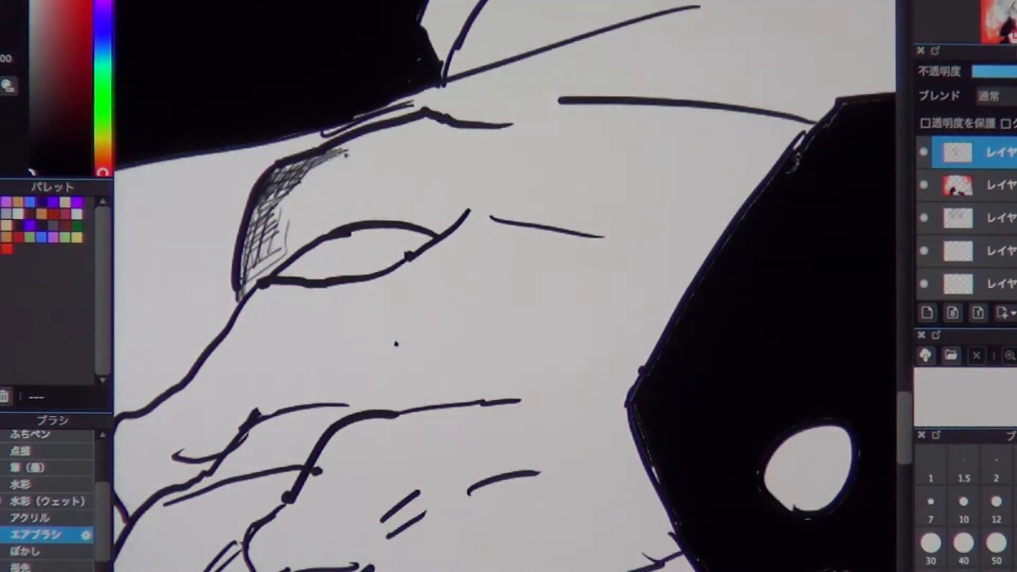
Step: Crosshatch small shadow patches along the top edge and knuckle lines of the hand holding the baby
drag(347, 159, 334, 232)
drag(480, 132, 588, 106)
drag(485, 154, 612, 108)
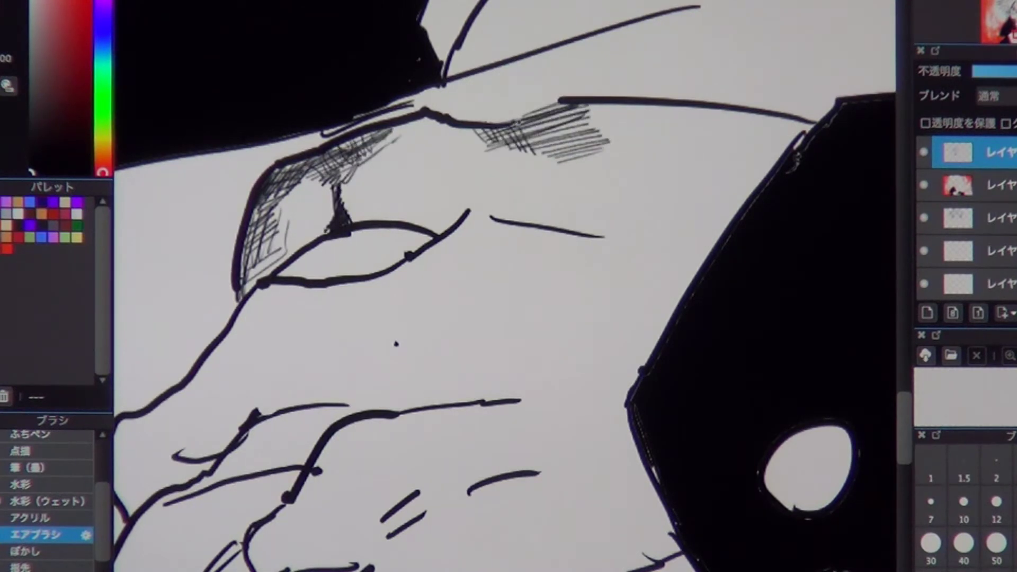
drag(549, 201, 615, 106)
drag(498, 214, 612, 233)
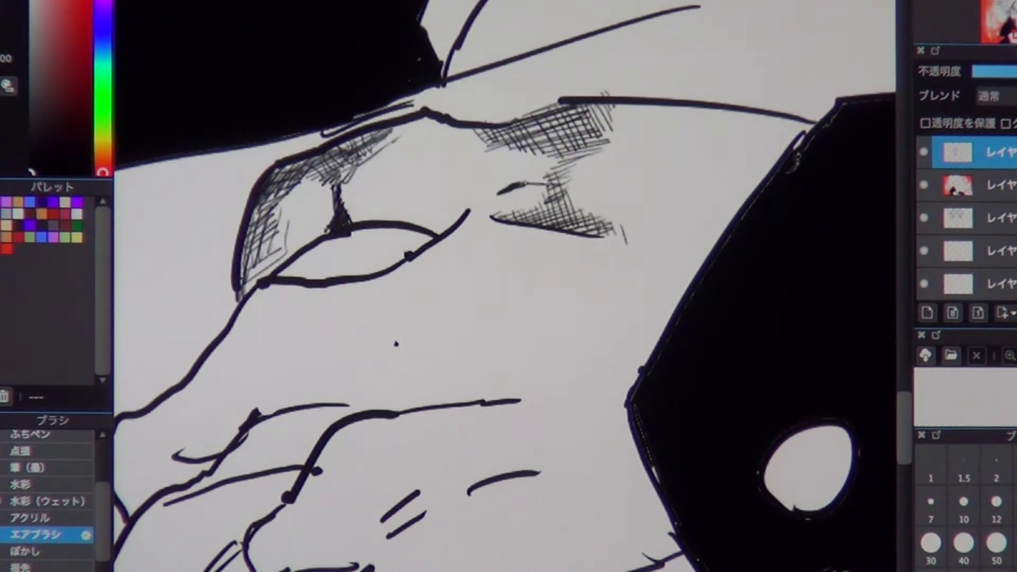
Step: Hatch a small shadow patch on the back of the hand and extend the crosshatching on its upper edge and knuckle mark
mouse_move(477, 318)
mouse_down()
mouse_move(530, 223)
mouse_move(458, 255)
mouse_up()
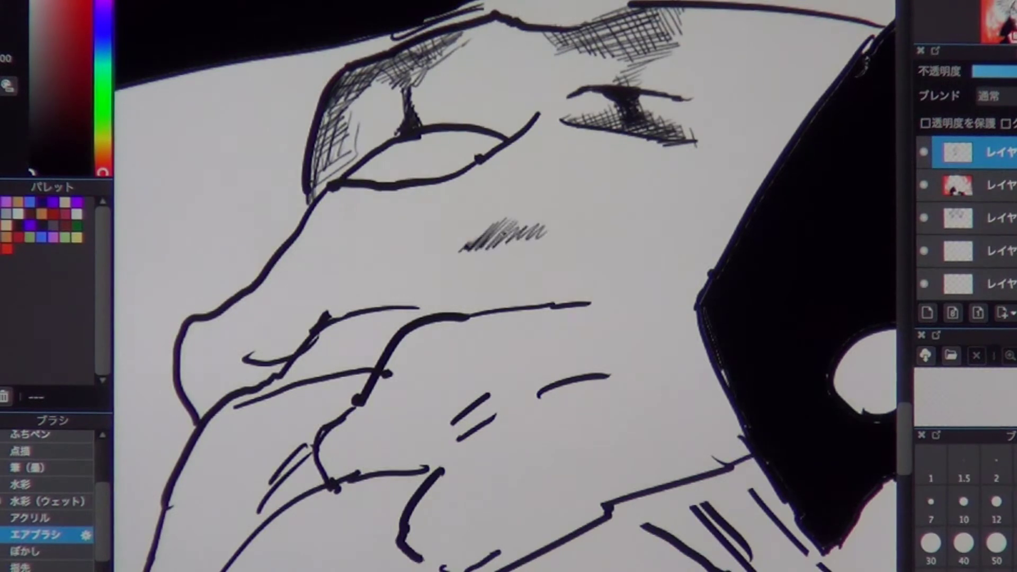
drag(583, 219, 472, 244)
drag(530, 223, 421, 287)
mouse_move(612, 112)
mouse_down()
mouse_move(460, 95)
mouse_move(517, 80)
mouse_up()
drag(654, 114, 524, 121)
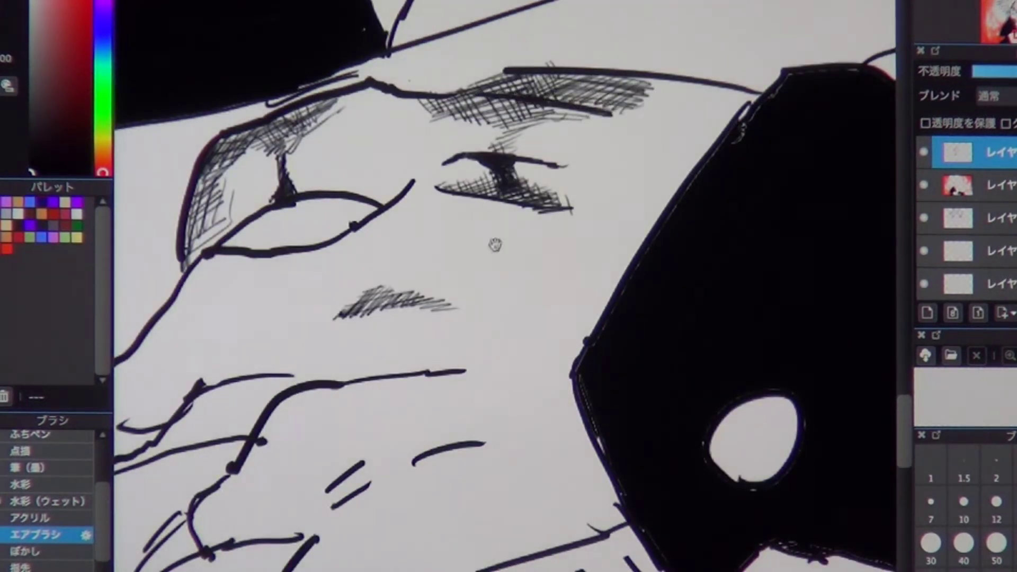
drag(495, 242, 561, 286)
drag(467, 143, 380, 241)
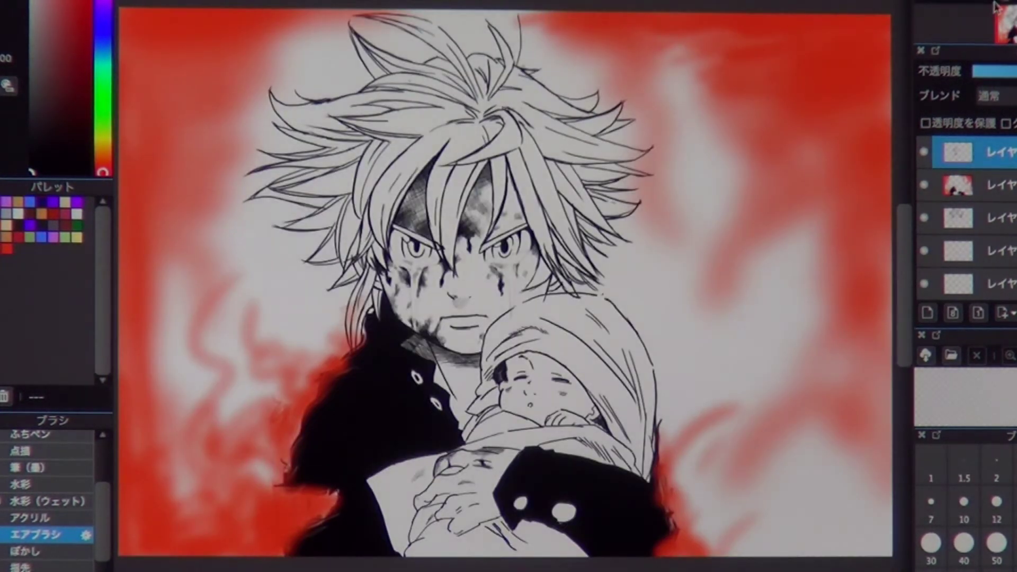
Step: Add a new layer and dab black textured speckles down the background's left side and in its upper-right area
click(928, 313)
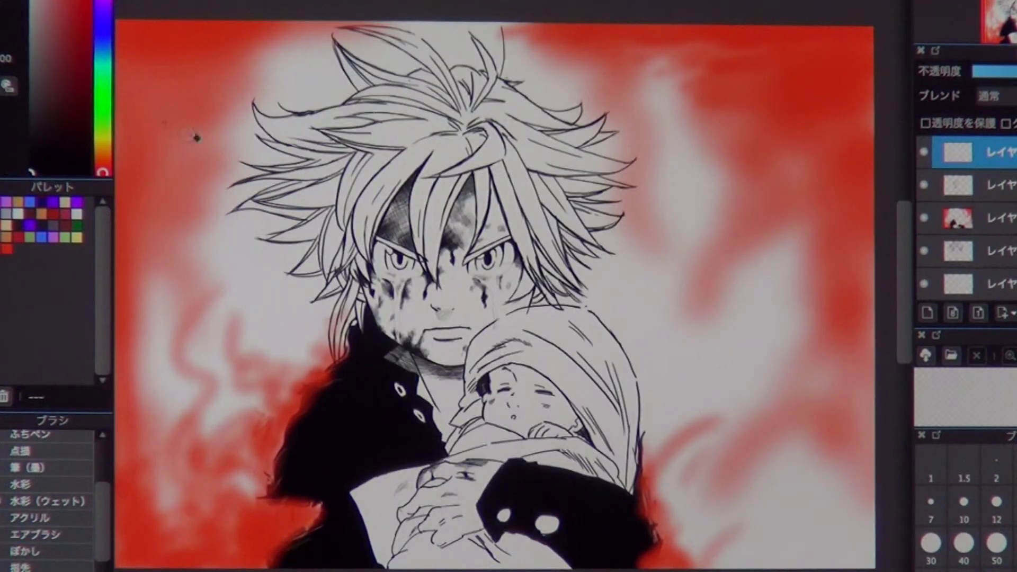
click(152, 63)
click(162, 103)
click(176, 334)
click(155, 453)
drag(790, 51, 784, 122)
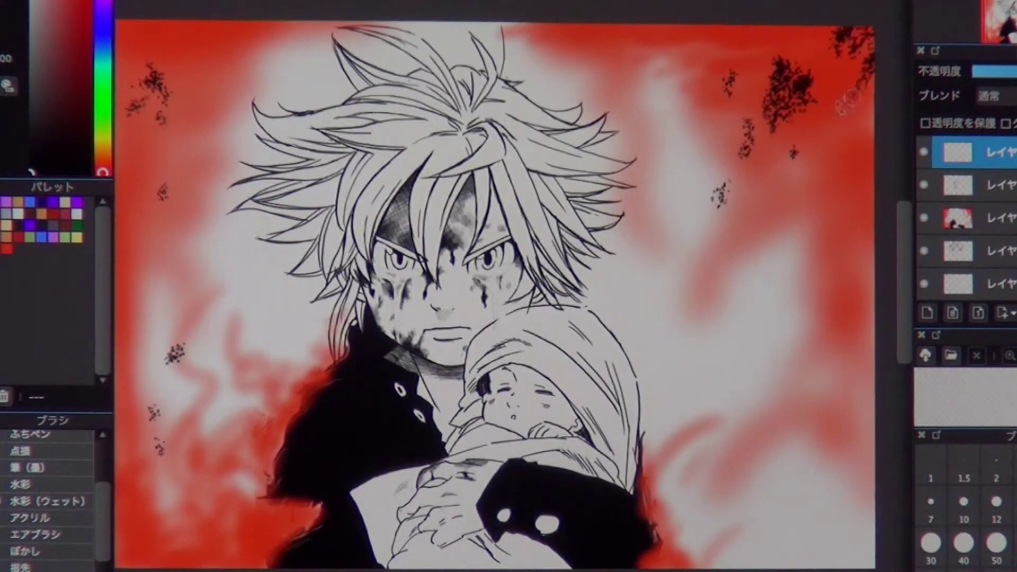
Step: Extend the black speckles across both upper corners, the top edge and down both side edges of the background
drag(853, 29, 858, 90)
drag(765, 26, 785, 53)
drag(159, 5, 183, 143)
drag(848, 271, 842, 403)
drag(631, 27, 742, 48)
drag(159, 22, 249, 122)
drag(121, 262, 123, 318)
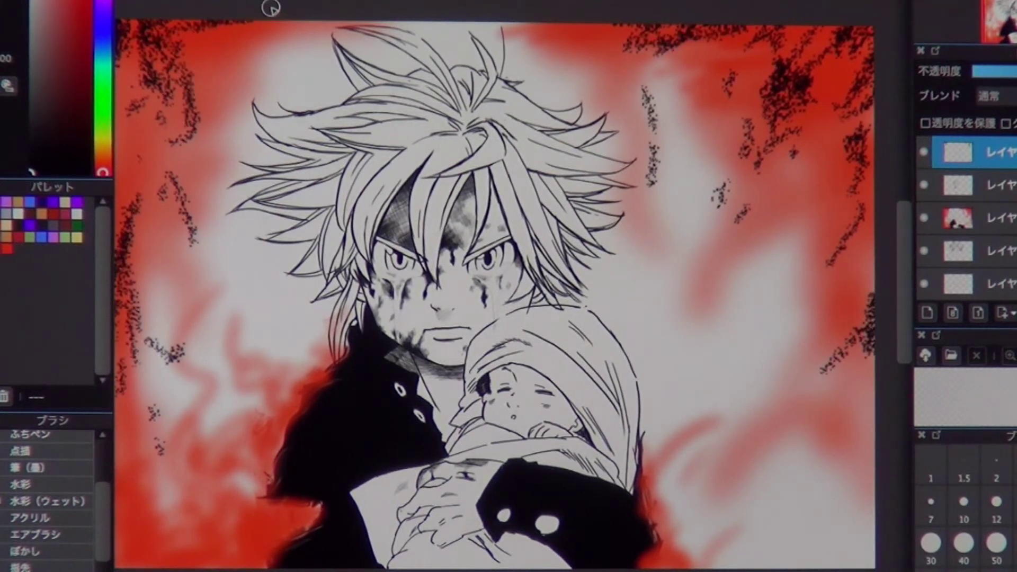
Step: On the red background layer, erase the flames at the lower left and redraw the coat's torn sleeve edge in black
click(958, 218)
mouse_move(127, 562)
mouse_down()
mouse_move(152, 413)
mouse_move(222, 477)
mouse_move(270, 443)
mouse_move(318, 371)
mouse_up()
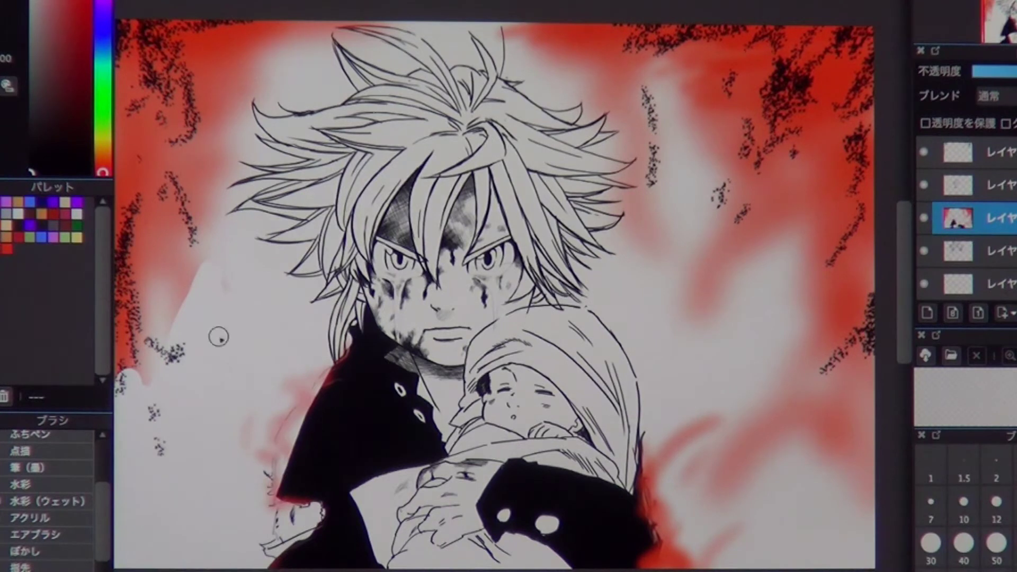
key(b)
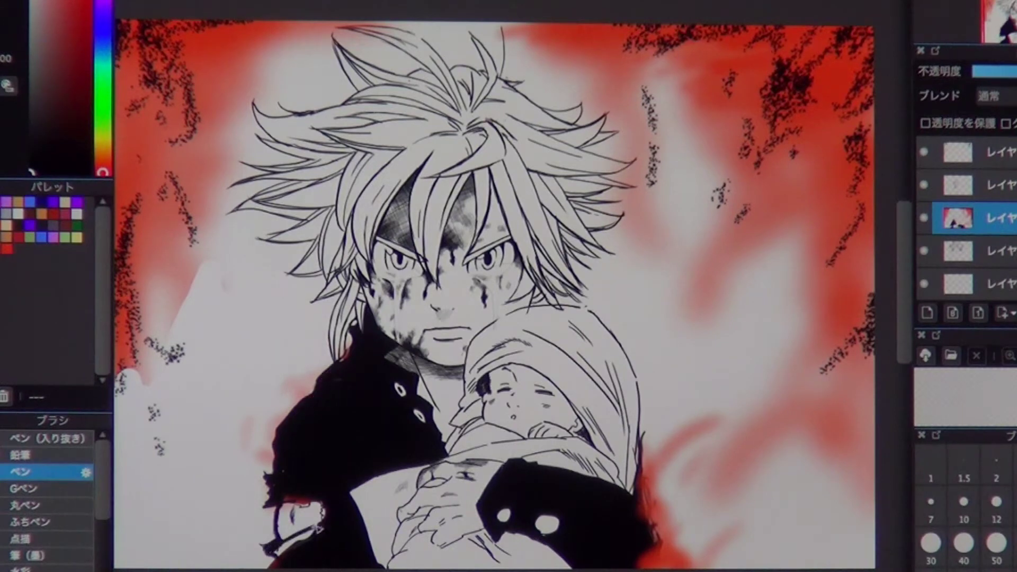
scroll(318, 528, down, 2)
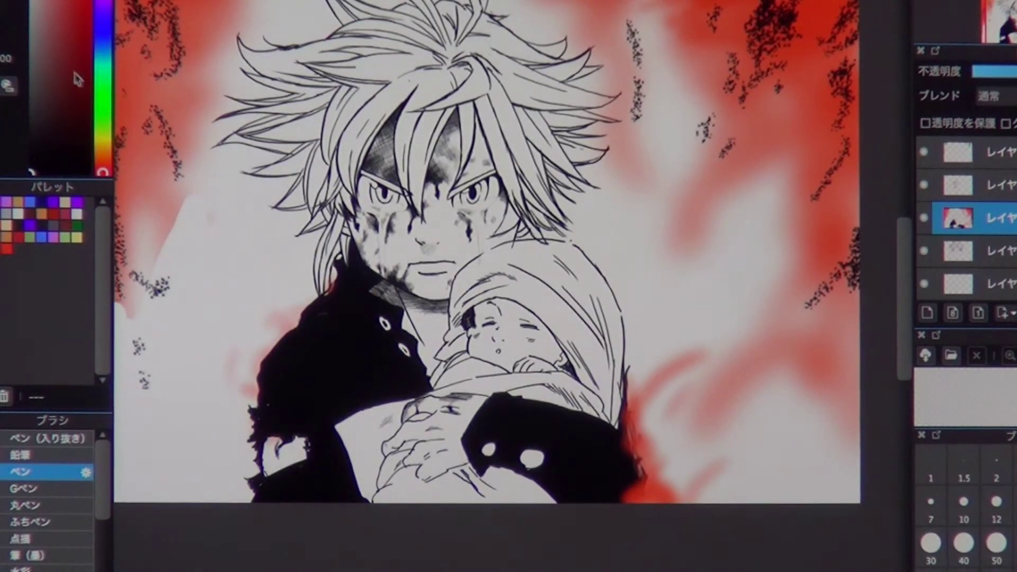
Step: Repaint soft red flames along the left side of the background with the Airbrush
mouse_move(210, 220)
mouse_down()
mouse_move(154, 239)
mouse_move(185, 107)
mouse_move(243, 32)
mouse_move(158, 53)
mouse_move(272, 432)
mouse_move(127, 403)
mouse_up()
scroll(104, 528, down, 3)
scroll(104, 529, down, 2)
click(43, 508)
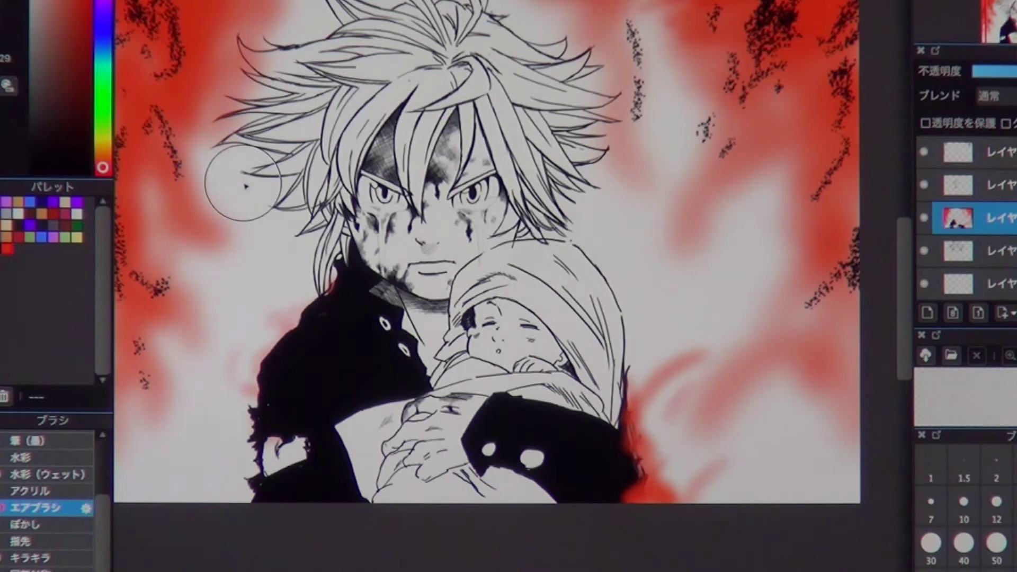
Step: On the speckle layer, airbrush a red glow over the coat's outer edges and the speckled background
click(959, 152)
mouse_move(318, 239)
mouse_down()
mouse_move(212, 493)
mouse_move(291, 511)
mouse_up()
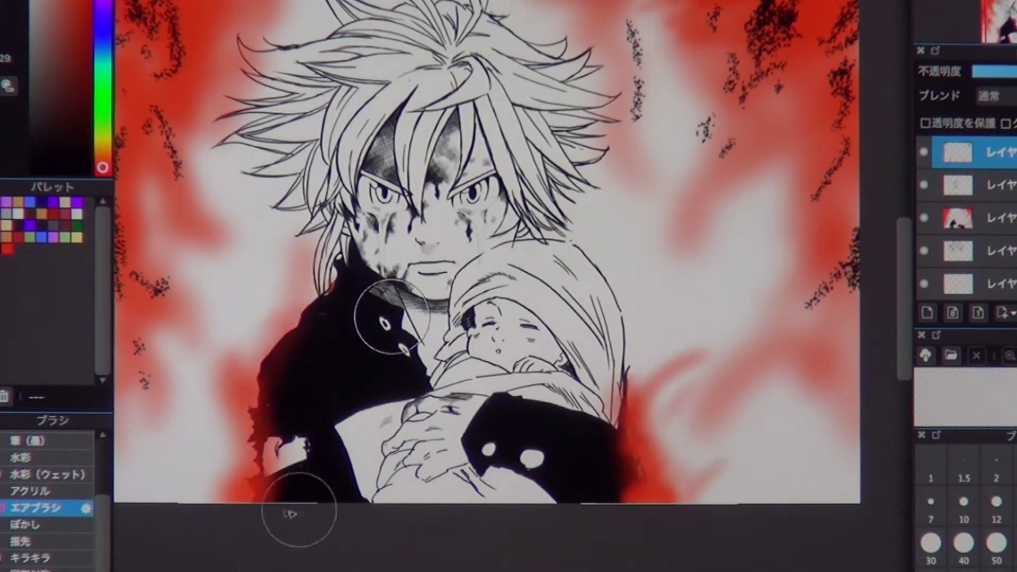
scroll(305, 403, up, 3)
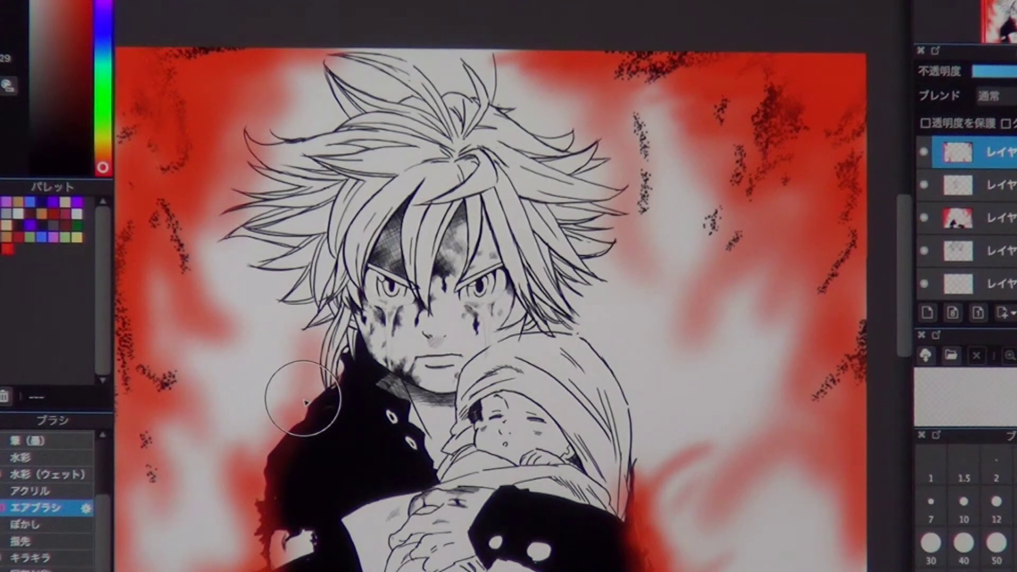
Step: On a lower layer, airbrush a light blue glow around the baby's wrap and over the cloth below the hands
click(959, 246)
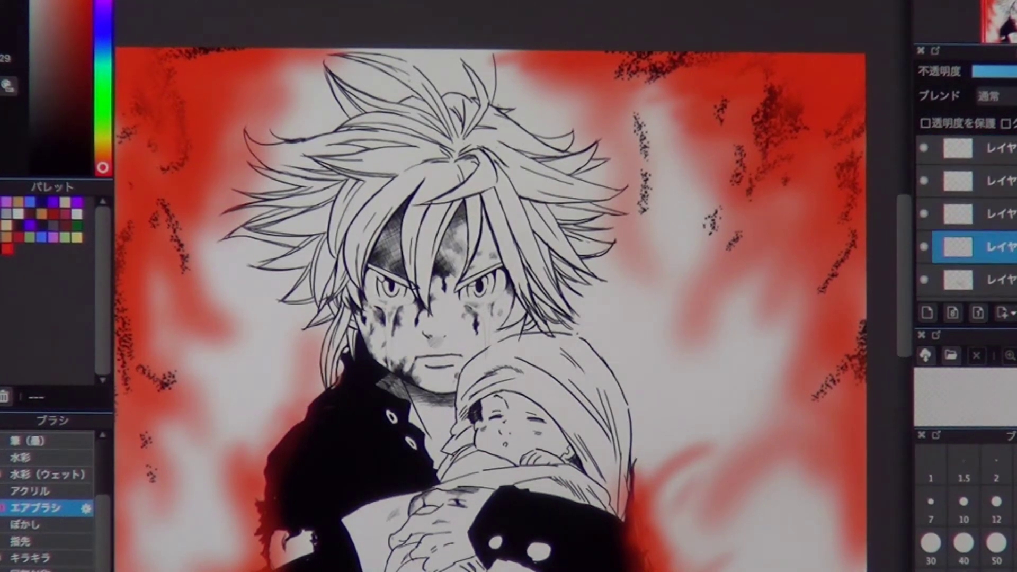
click(103, 52)
mouse_move(339, 551)
mouse_down()
mouse_move(451, 424)
mouse_move(643, 469)
mouse_up()
scroll(1001, 265, up, 1)
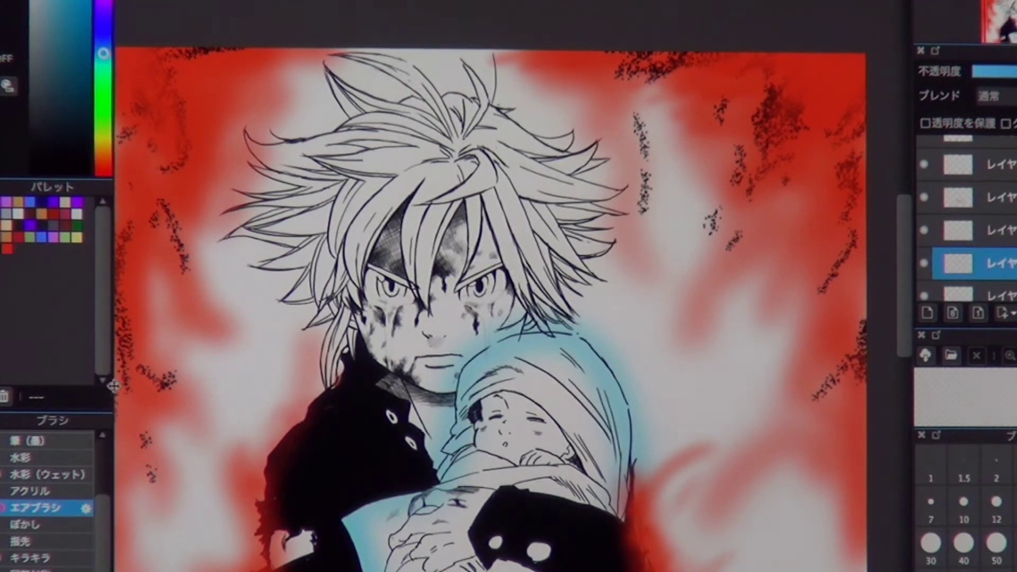
Step: Choose a muted green and paint the left part and outer right edge of the baby's hood with the Pen brush
scroll(53, 492, down, 2)
scroll(53, 492, up, 3)
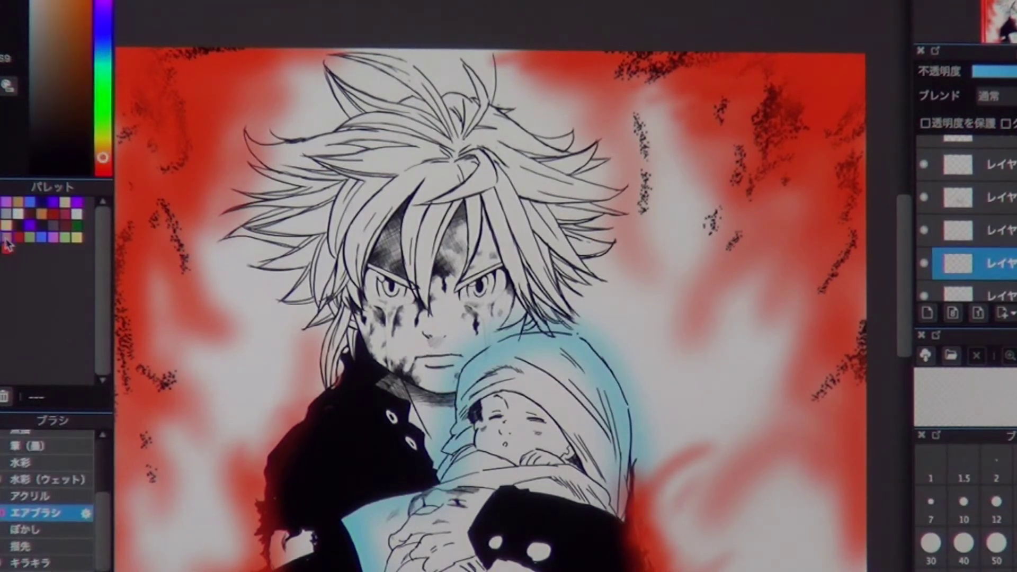
scroll(75, 447, down, 1)
drag(102, 157, 110, 10)
click(30, 237)
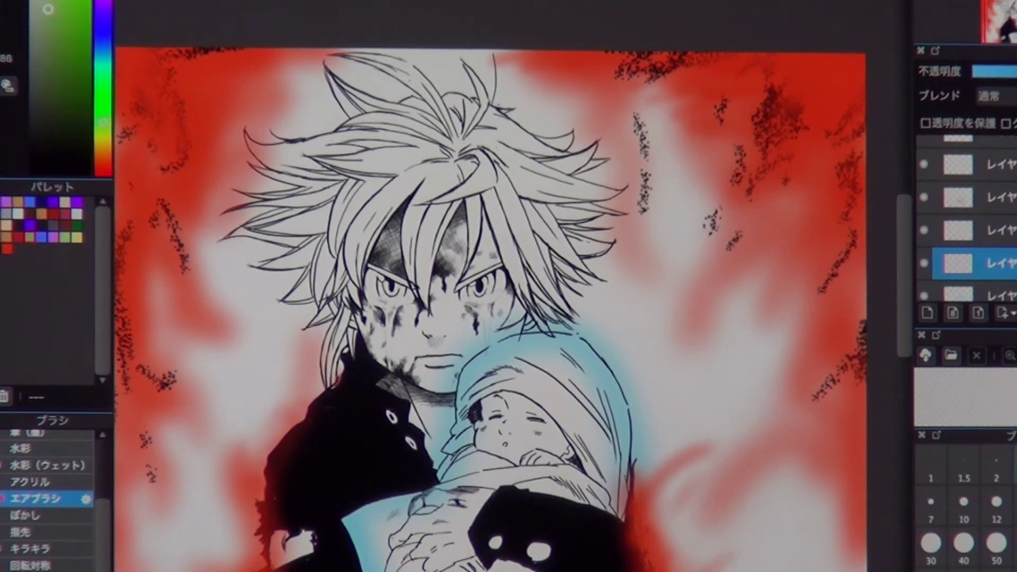
scroll(287, 169, up, 3)
scroll(48, 477, up, 5)
click(21, 471)
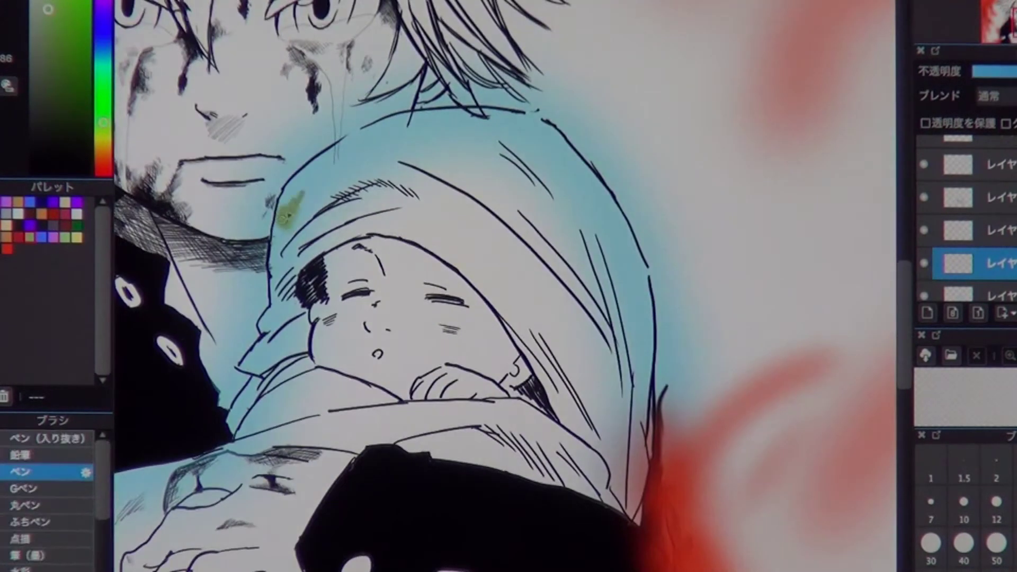
mouse_move(326, 154)
mouse_down()
mouse_move(278, 275)
mouse_move(318, 246)
mouse_move(393, 132)
mouse_move(403, 223)
mouse_move(281, 318)
mouse_move(255, 360)
mouse_up()
drag(371, 265, 393, 314)
drag(480, 159, 517, 173)
drag(591, 178, 650, 279)
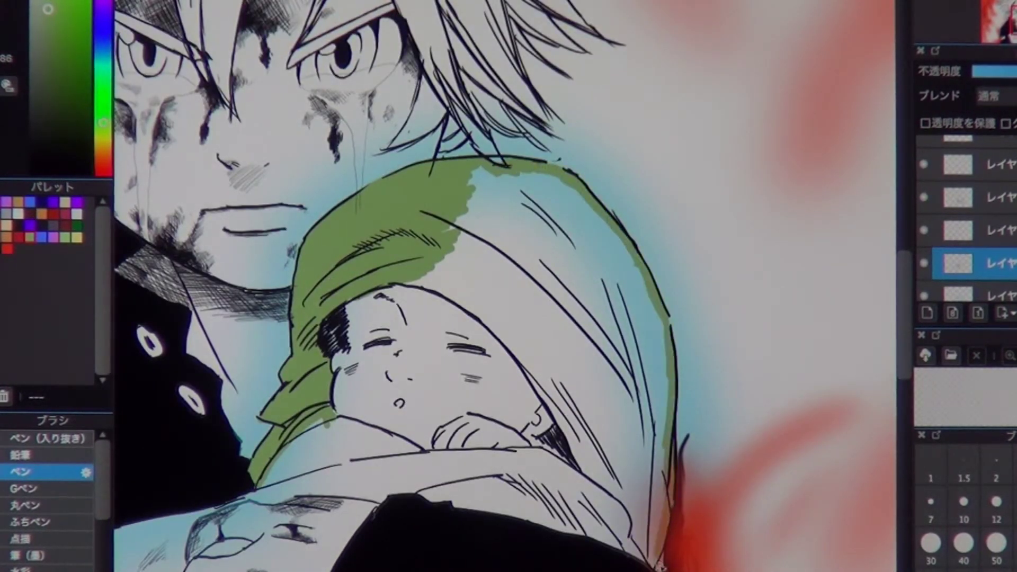
Step: Fill the wrap folds below the baby's face and the hood's inner edge around the face with green
drag(265, 445, 657, 525)
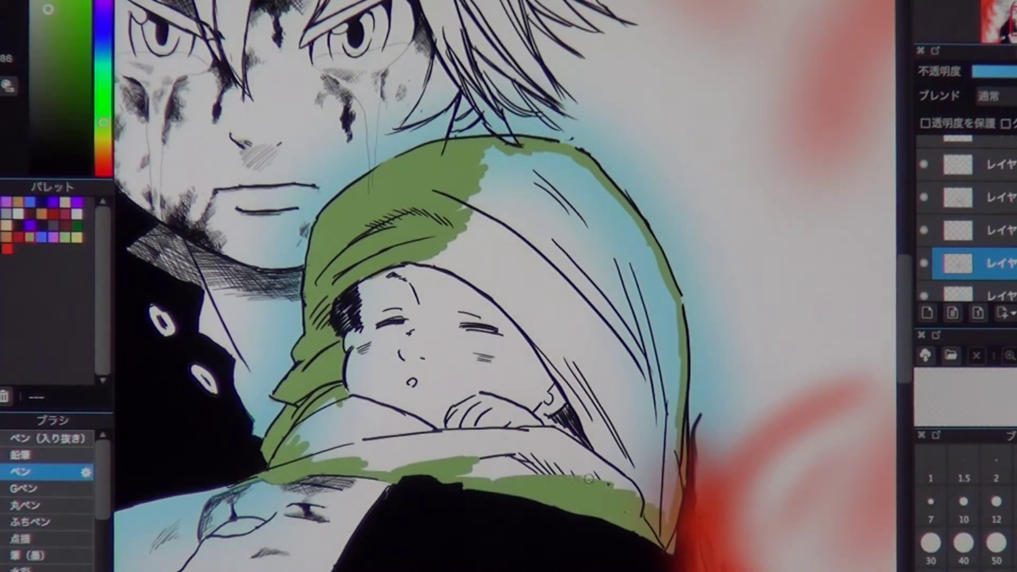
drag(959, 165, 959, 232)
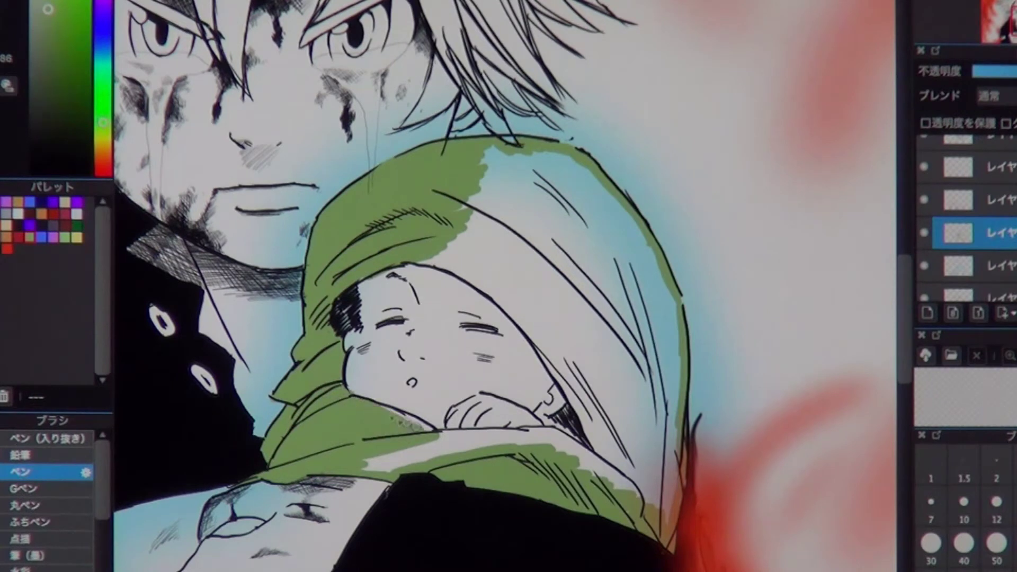
mouse_move(366, 451)
mouse_down()
mouse_move(583, 456)
mouse_move(641, 496)
mouse_up()
drag(599, 445, 424, 260)
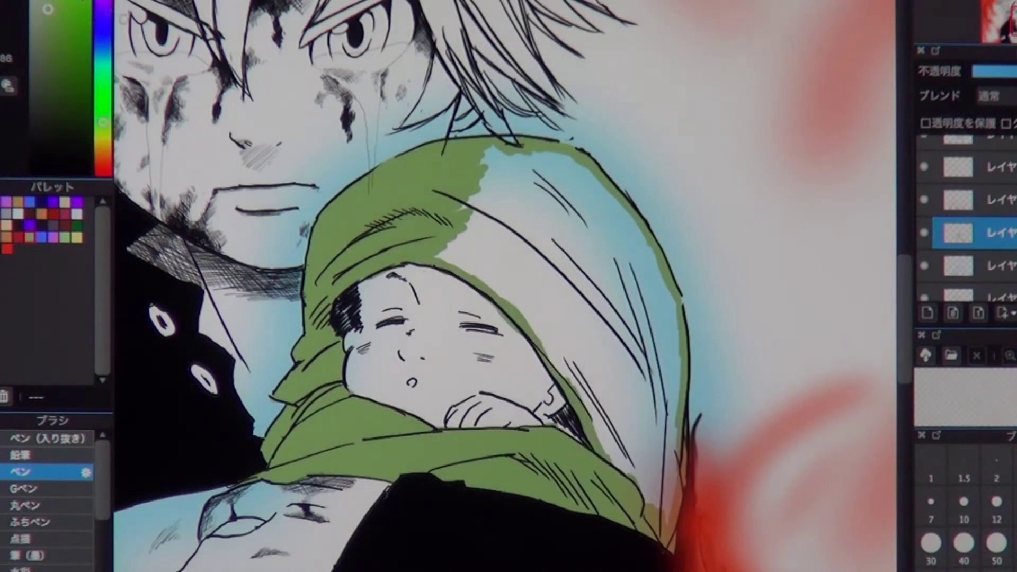
Step: Fill the rest of the hood and the cloth around and below the boy's hand with the same green
mouse_move(665, 512)
mouse_down()
mouse_move(675, 403)
mouse_move(599, 164)
mouse_move(508, 146)
mouse_move(652, 308)
mouse_move(473, 182)
mouse_move(609, 371)
mouse_move(529, 222)
mouse_up()
mouse_move(530, 222)
mouse_down()
mouse_move(625, 132)
mouse_move(716, 84)
mouse_up()
mouse_move(292, 389)
mouse_down()
mouse_move(350, 361)
mouse_move(325, 548)
mouse_up()
drag(401, 449, 429, 431)
drag(475, 366, 451, 371)
mouse_move(416, 431)
mouse_down()
mouse_move(429, 440)
mouse_move(297, 376)
mouse_move(323, 530)
mouse_move(424, 480)
mouse_move(524, 503)
mouse_move(724, 525)
mouse_move(360, 522)
mouse_move(391, 332)
mouse_move(744, 464)
mouse_up()
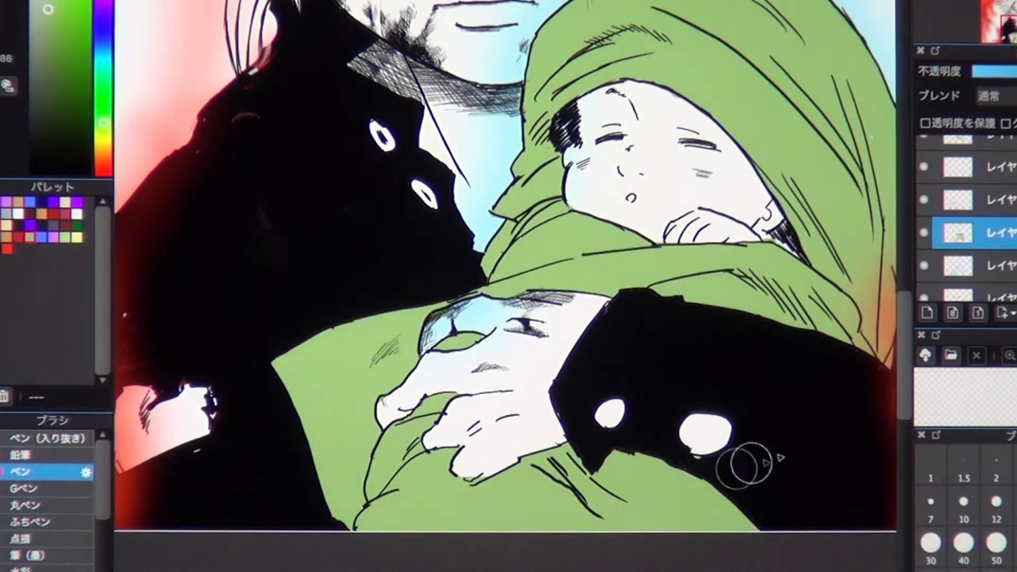
scroll(534, 406, down, 3)
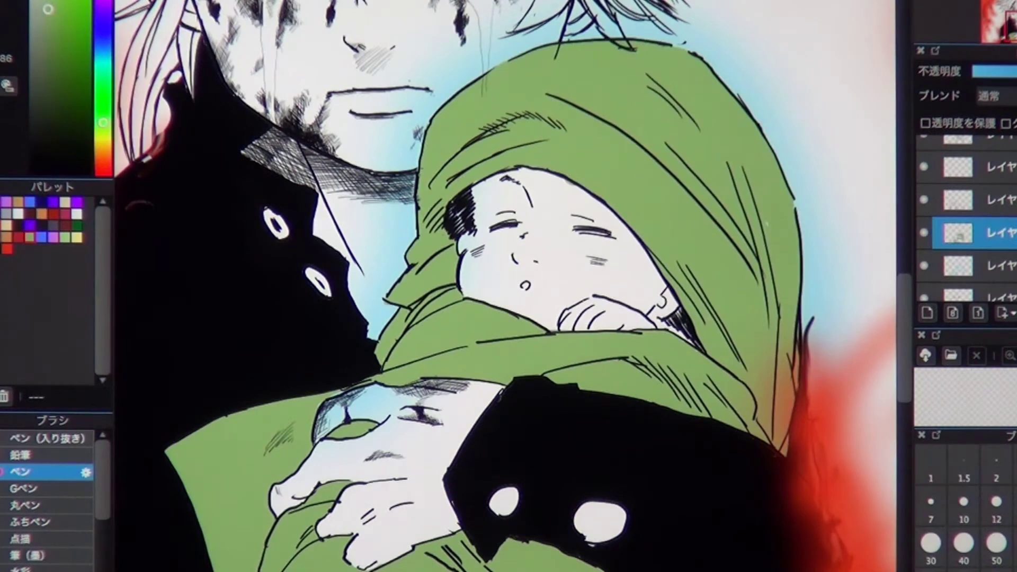
Step: On a layer above the green, paint lighter green highlights along the hood's edge and the folds of the wrap
scroll(753, 358, up, 3)
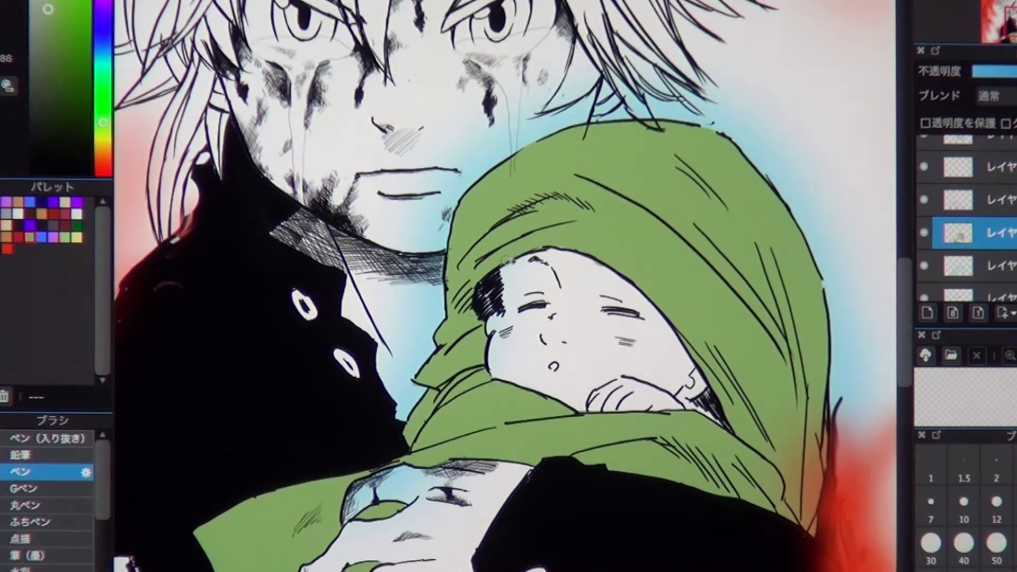
drag(771, 331, 651, 133)
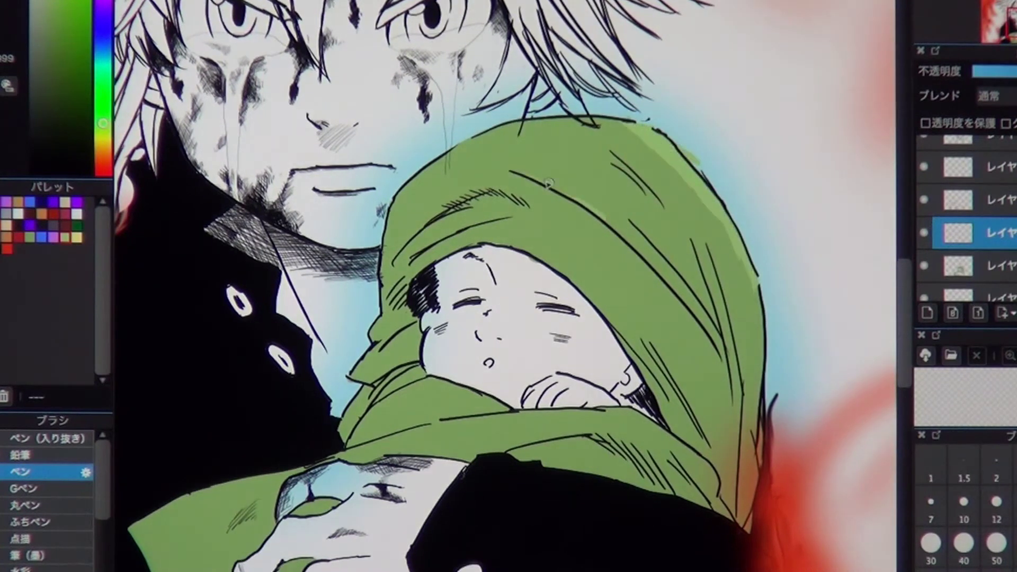
drag(612, 312, 689, 424)
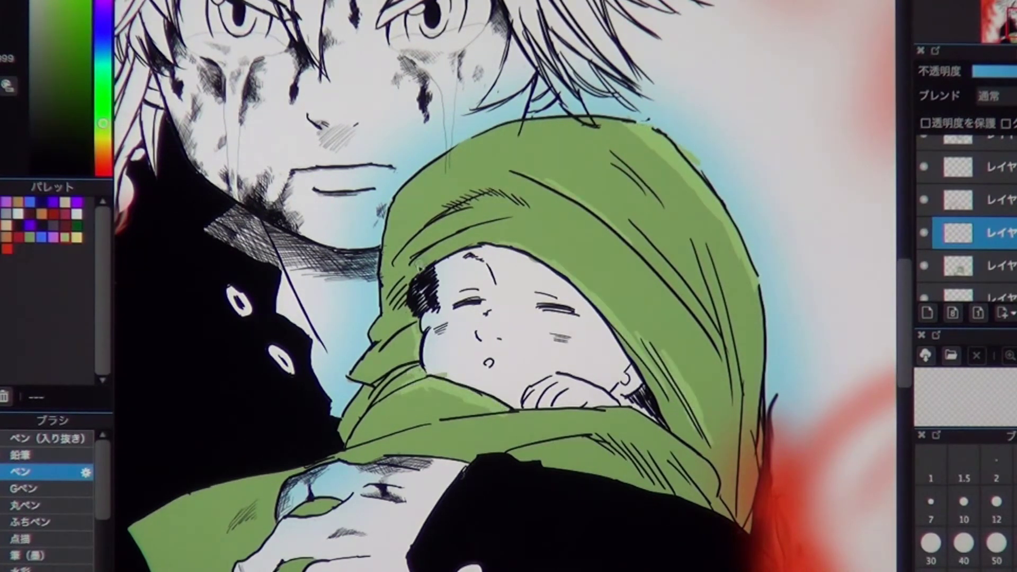
mouse_move(562, 130)
mouse_down()
mouse_move(503, 126)
mouse_move(657, 197)
mouse_move(636, 153)
mouse_move(657, 185)
mouse_move(724, 226)
mouse_move(754, 279)
mouse_move(688, 281)
mouse_move(721, 315)
mouse_move(744, 477)
mouse_up()
drag(530, 445, 657, 387)
drag(714, 315, 622, 334)
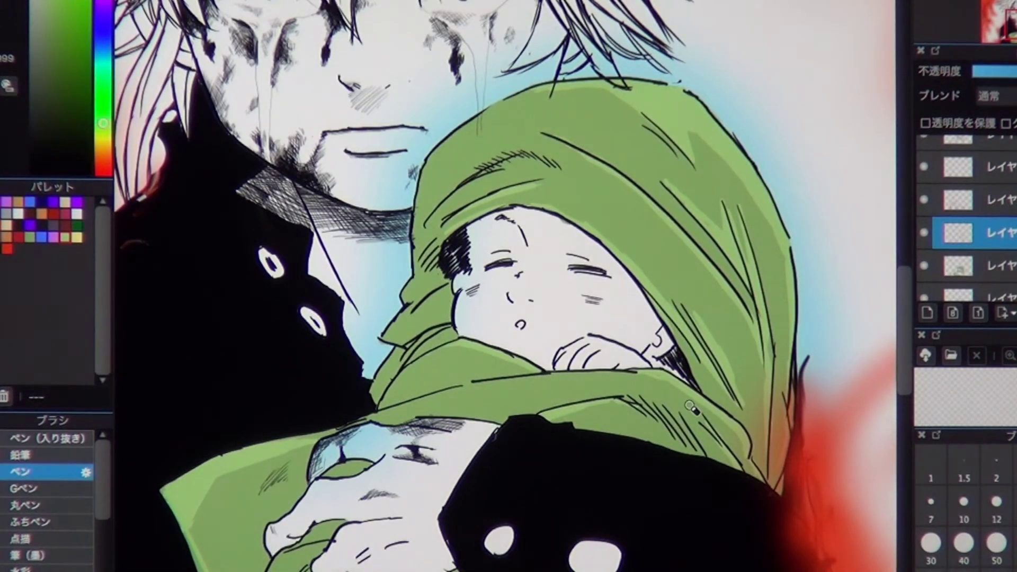
drag(691, 408, 537, 424)
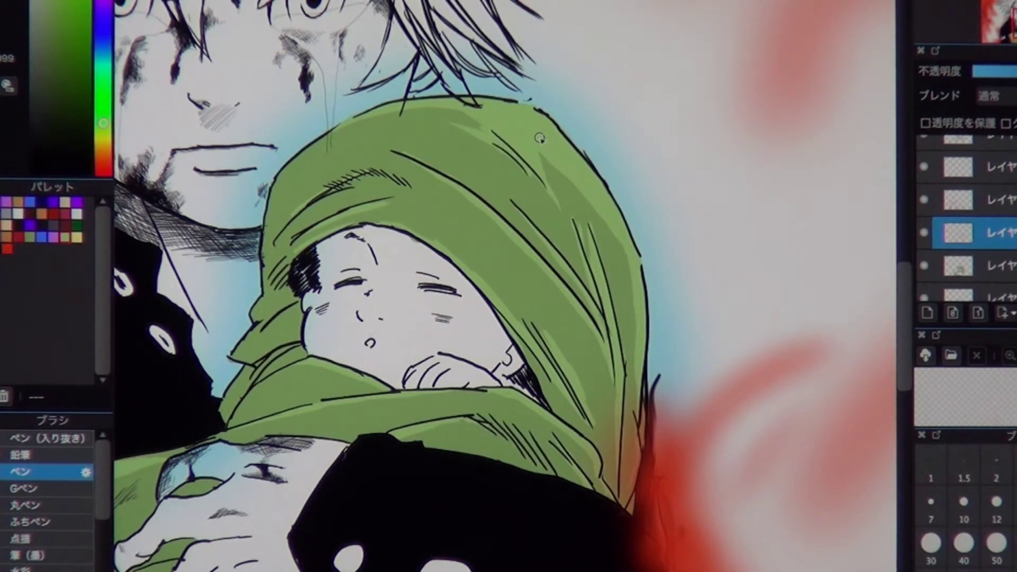
Step: Paint a beige skin shadow on the left side of the baby's face and along the hood's inner edge
key(ctrl+0)
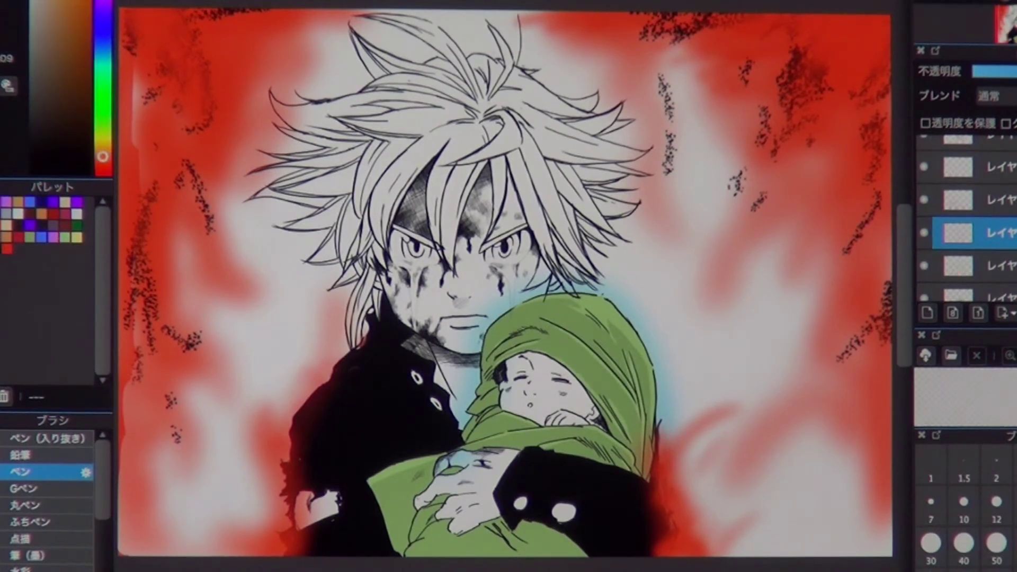
scroll(258, 307, up, 5)
mouse_move(258, 307)
mouse_down()
mouse_move(225, 419)
mouse_move(229, 472)
mouse_move(382, 557)
mouse_move(589, 438)
mouse_move(331, 260)
mouse_up()
scroll(970, 222, down, 1)
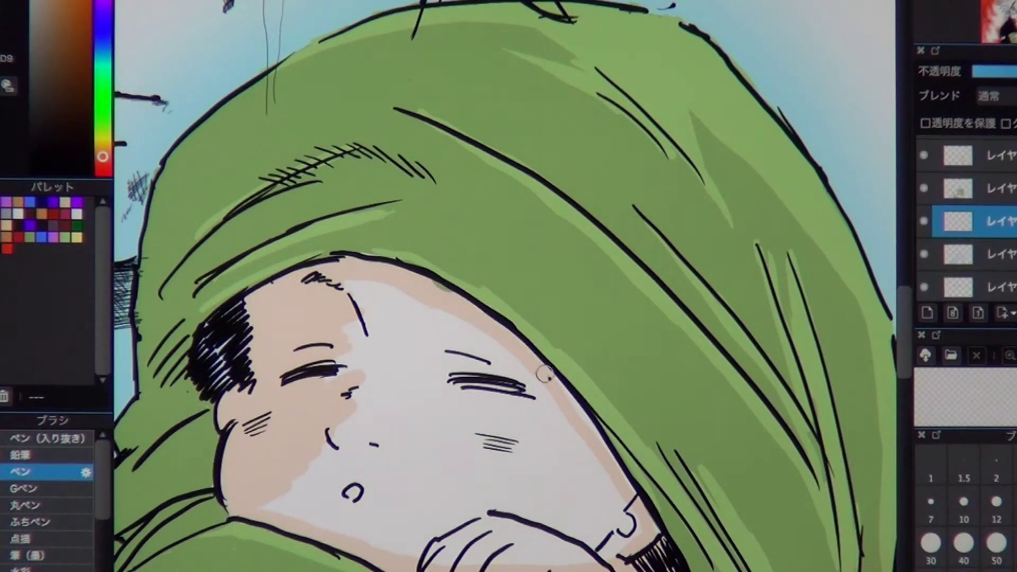
scroll(970, 222, down, 1)
scroll(970, 222, up, 2)
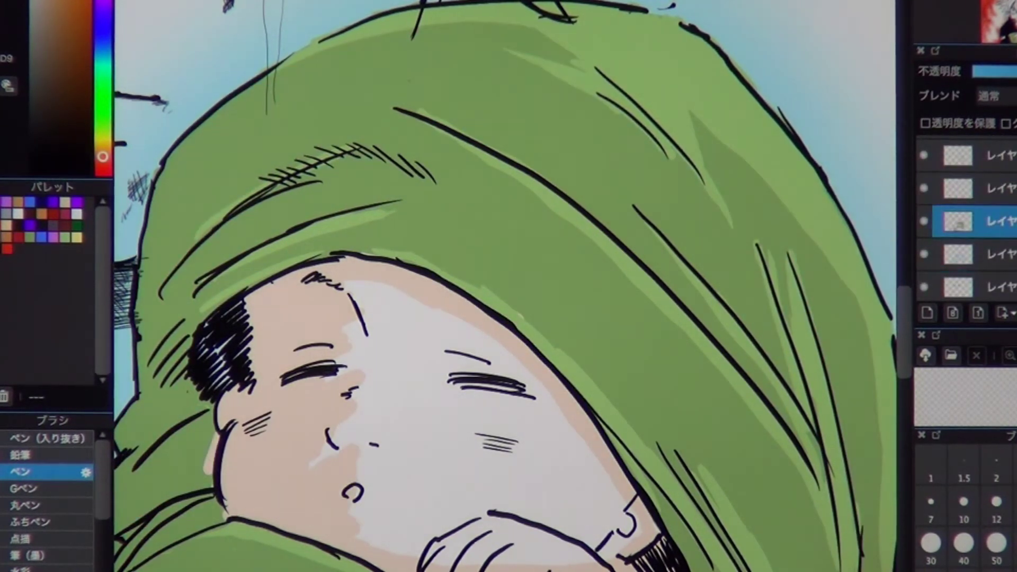
Step: Sample the light green highlight colour and paint it along the hood's edge above the baby's face on a higher layer
key(ctrl+y)
key(ctrl+z)
key(ctrl+y)
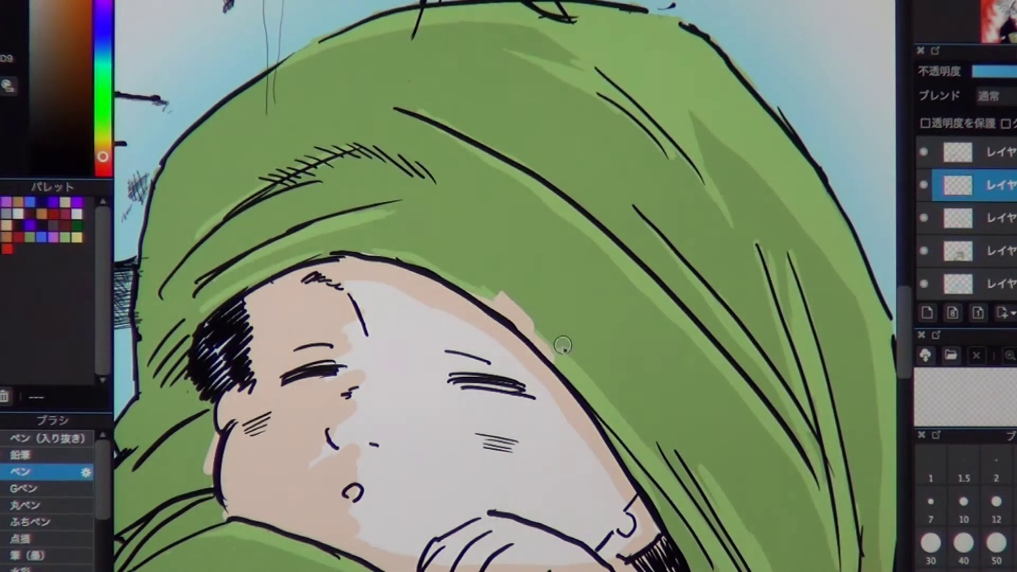
key(Up)
key(Up)
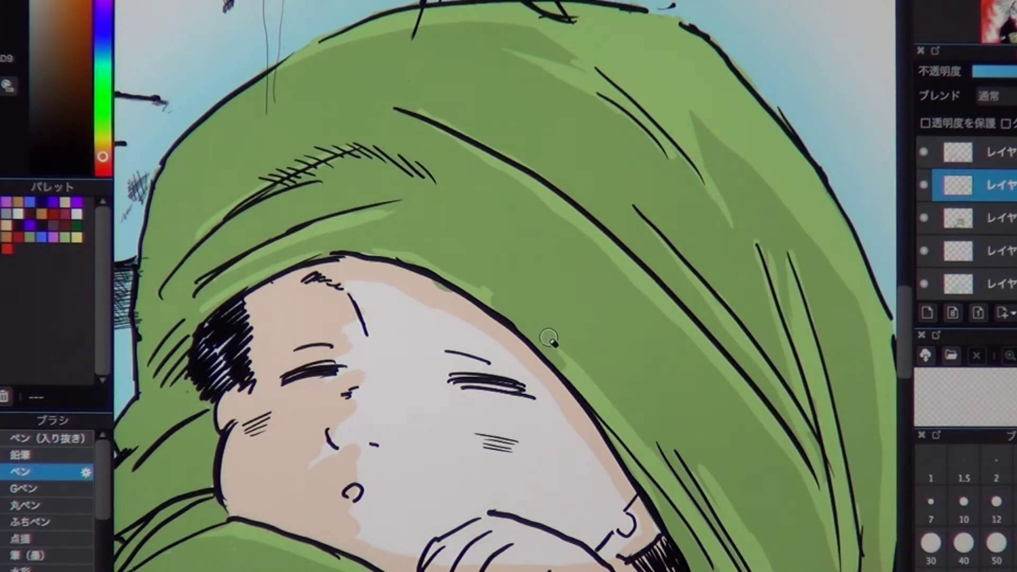
alt+click(486, 293)
drag(424, 259, 605, 368)
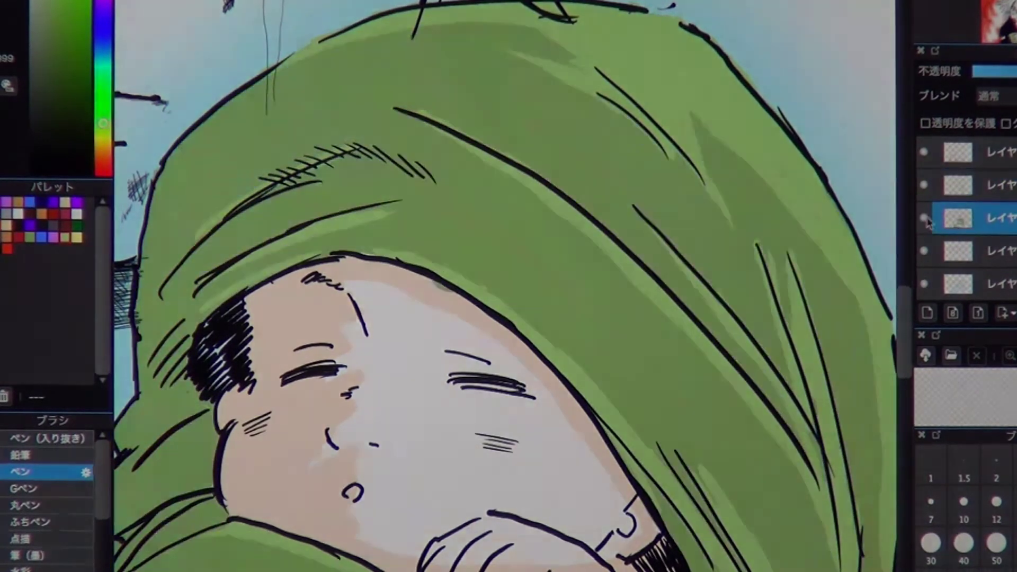
Step: On a lower layer, fill the baby's whole face and hand with the pale skin colour
key(Down)
key(Down)
click(69, 202)
drag(318, 451, 374, 422)
alt+click(332, 297)
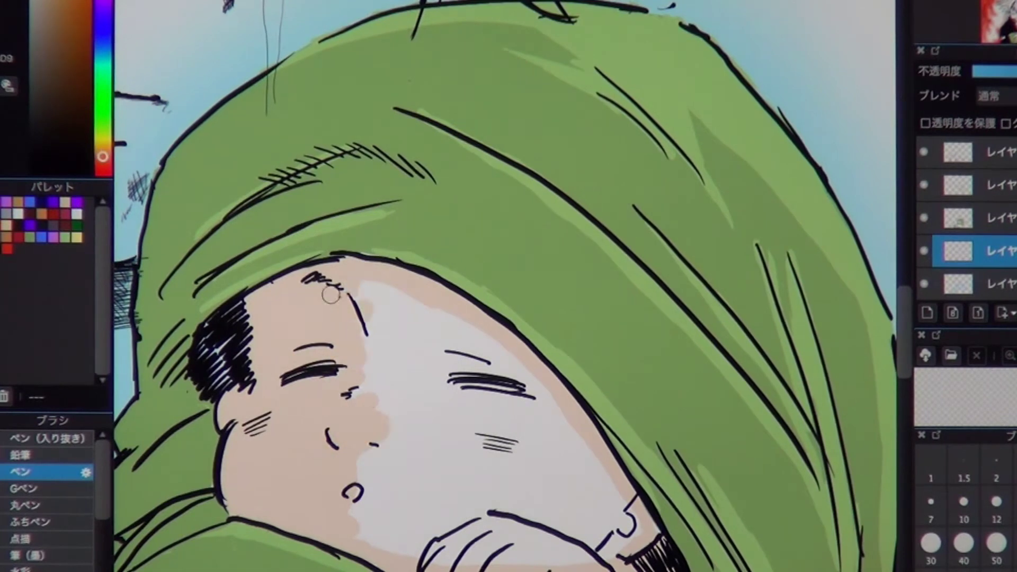
mouse_move(332, 297)
mouse_down()
mouse_move(545, 363)
mouse_move(612, 486)
mouse_up()
drag(217, 345, 192, 298)
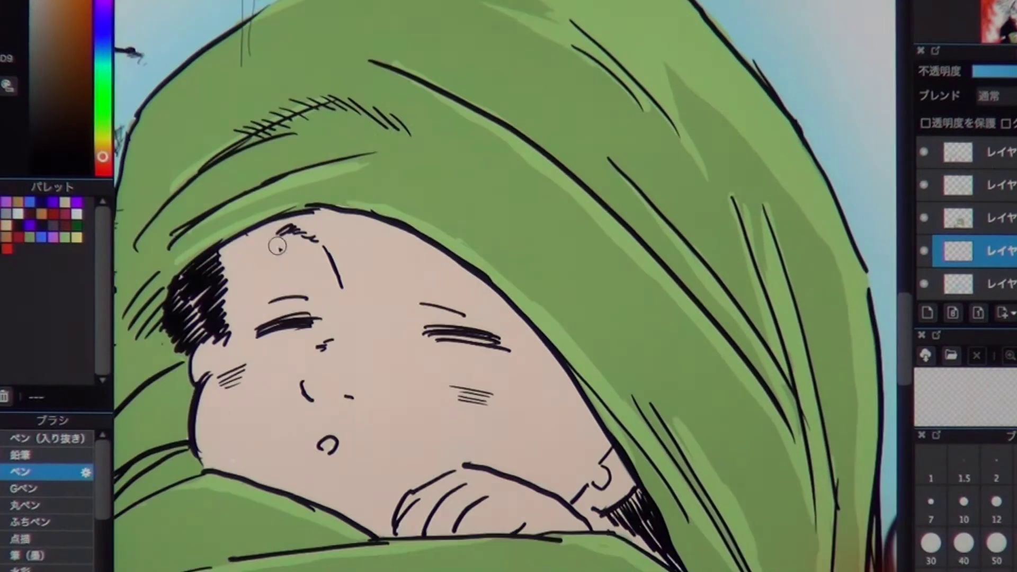
Step: Paint a yellowish-tan shadow across the baby's forehead and along the hood's inner edge down to the ear
click(19, 213)
drag(233, 248, 361, 221)
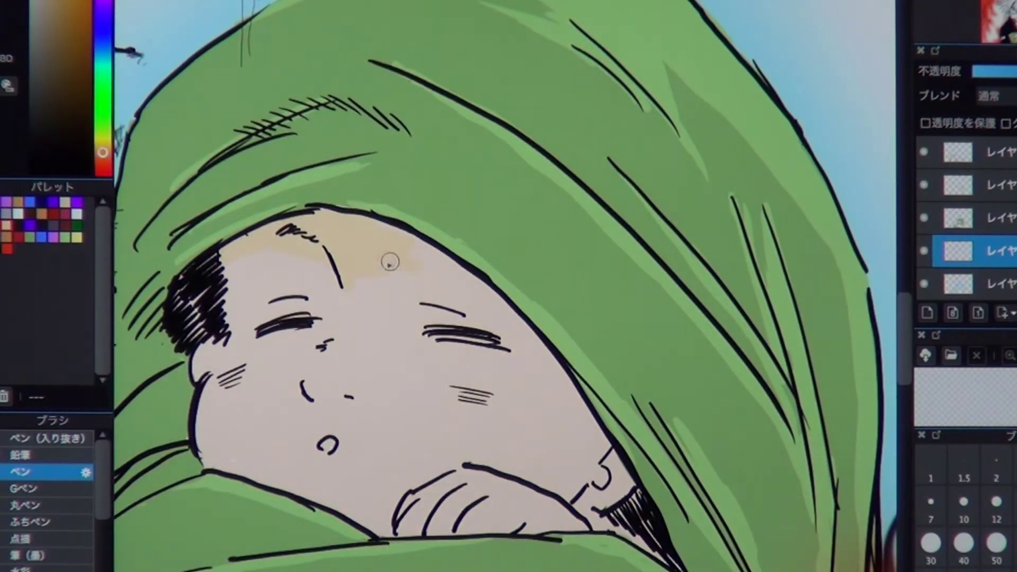
mouse_move(390, 262)
mouse_down()
mouse_move(460, 291)
mouse_move(619, 469)
mouse_move(619, 493)
mouse_up()
drag(368, 460, 403, 431)
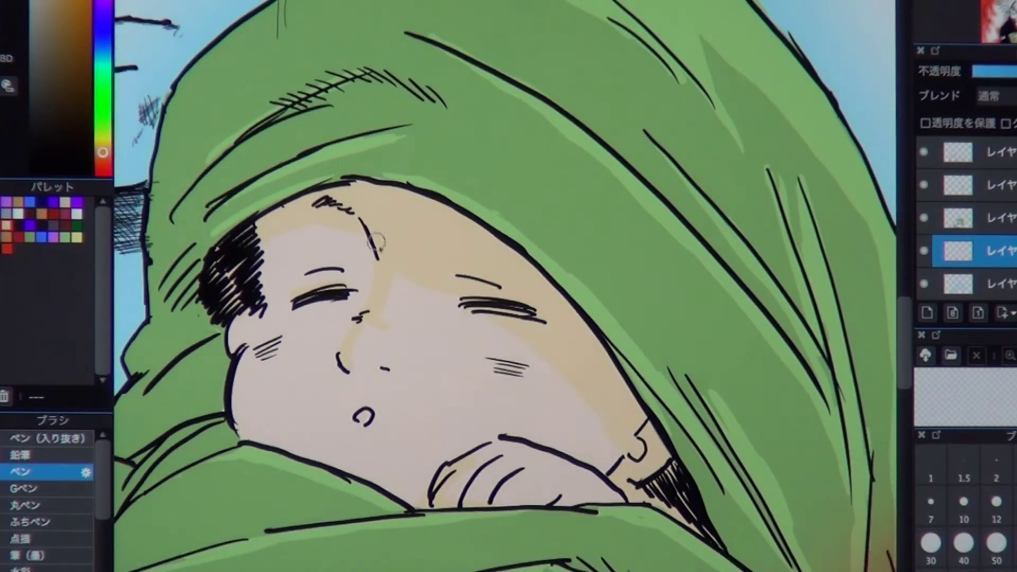
drag(398, 306, 398, 319)
key(ctrl+z)
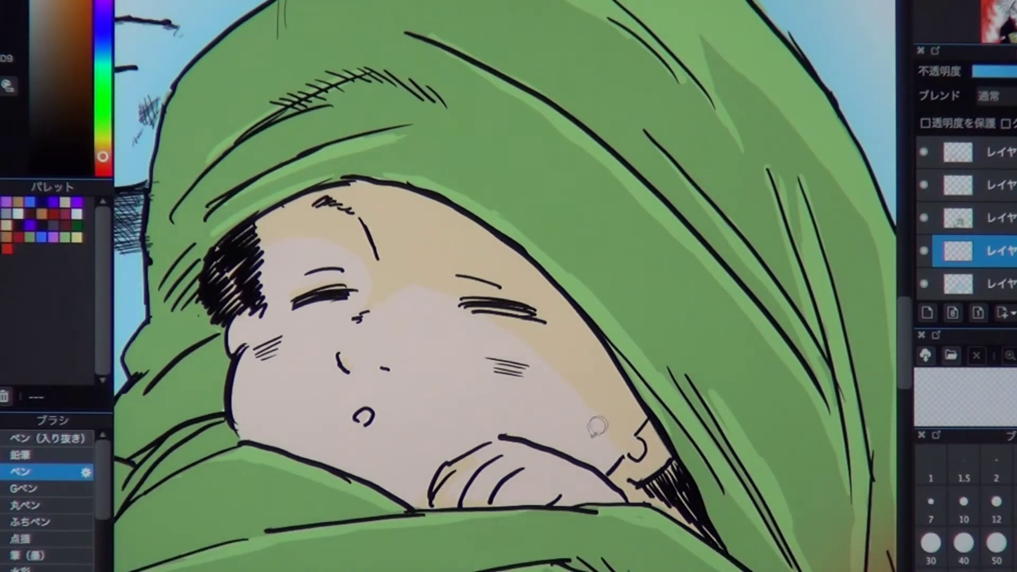
drag(657, 336, 596, 312)
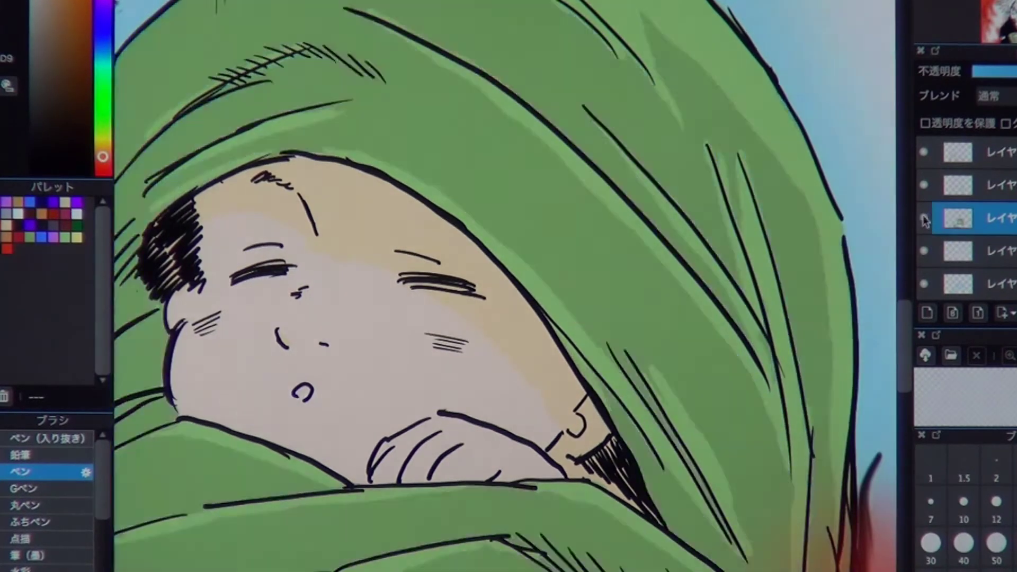
Step: Extend the yellowish-tan shadow over the rest of the baby's forehead, the outer cheek and the skin beside the hand
click(953, 219)
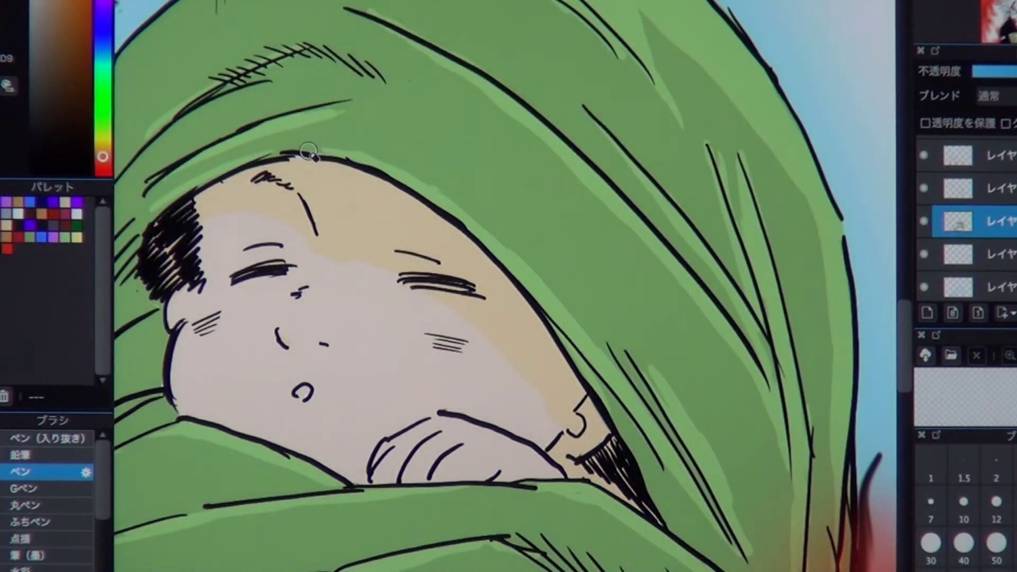
click(954, 254)
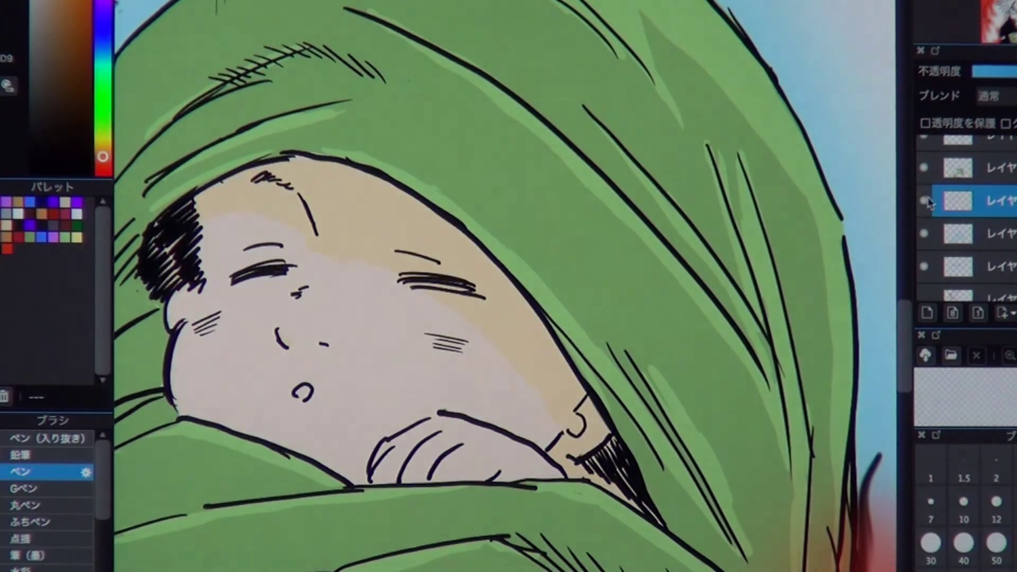
drag(304, 267, 322, 263)
key(ctrl+z)
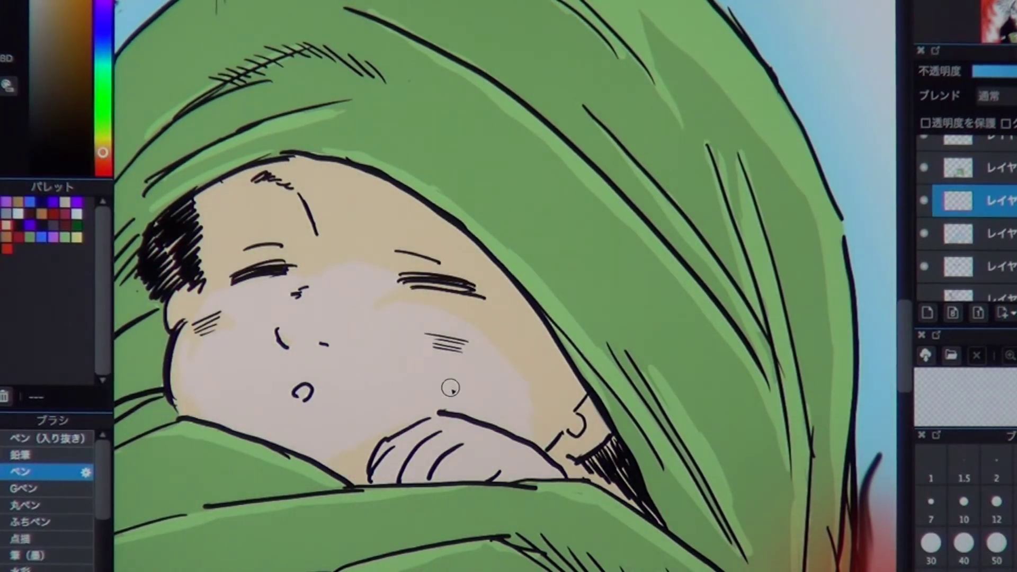
key(ctrl+0)
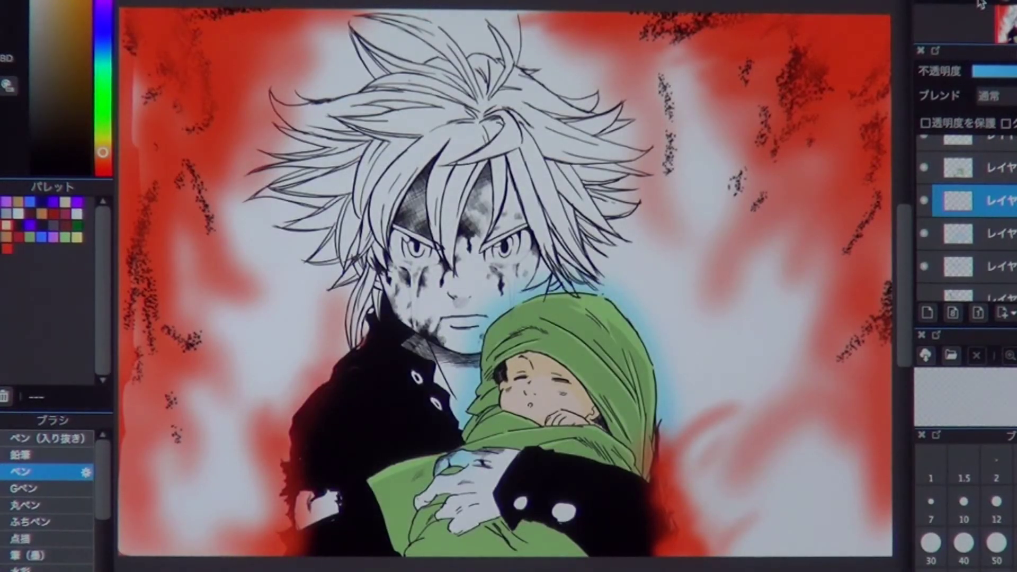
Step: Erase a patch of skin colour beside the baby's mouth to test the layer, and restore it
key(ctrl+plus)
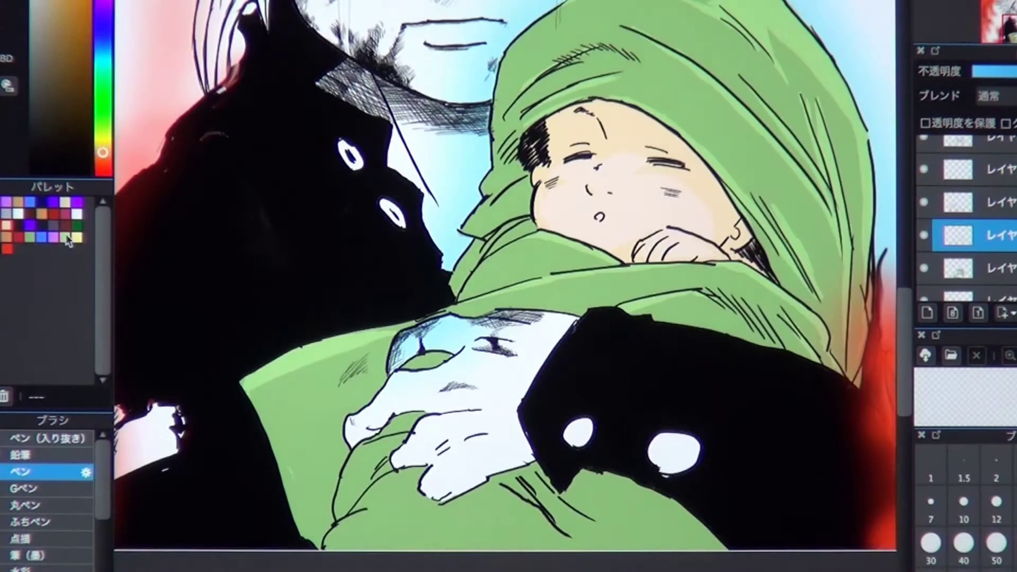
drag(636, 313, 500, 318)
click(949, 268)
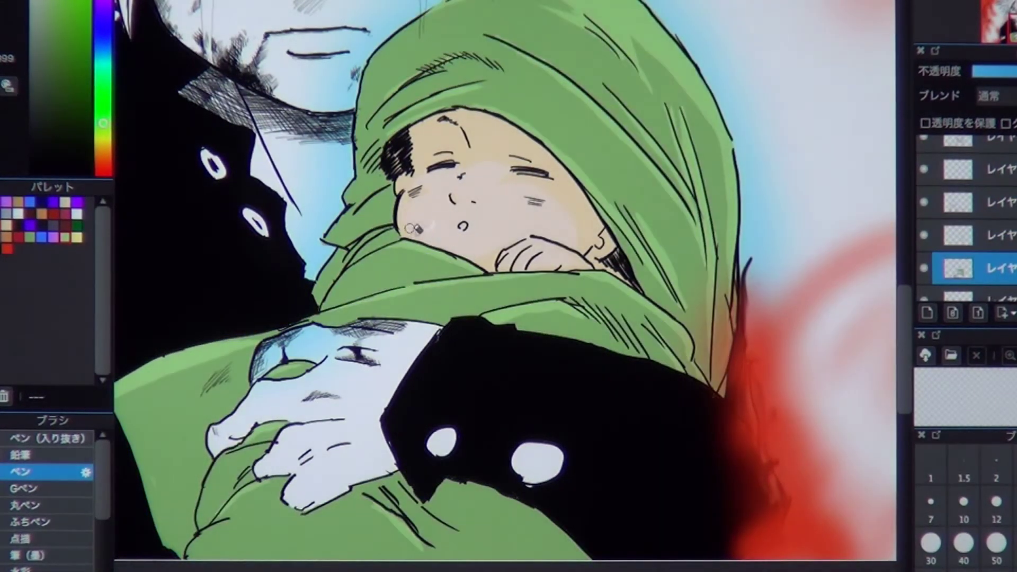
drag(430, 227, 451, 235)
scroll(970, 228, down, 3)
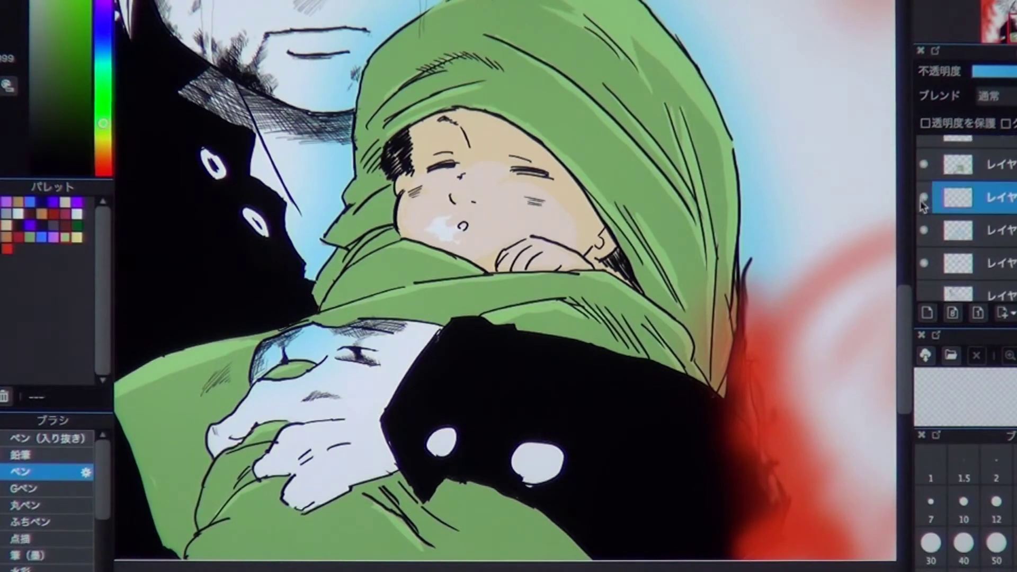
click(985, 238)
scroll(981, 233, down, 1)
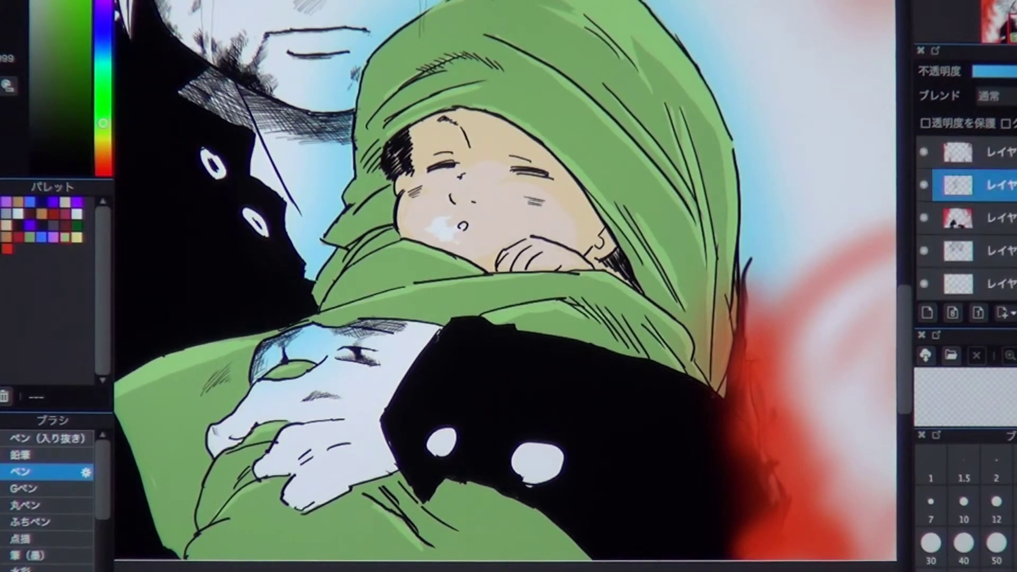
click(925, 188)
alt+click(440, 228)
drag(424, 225, 465, 239)
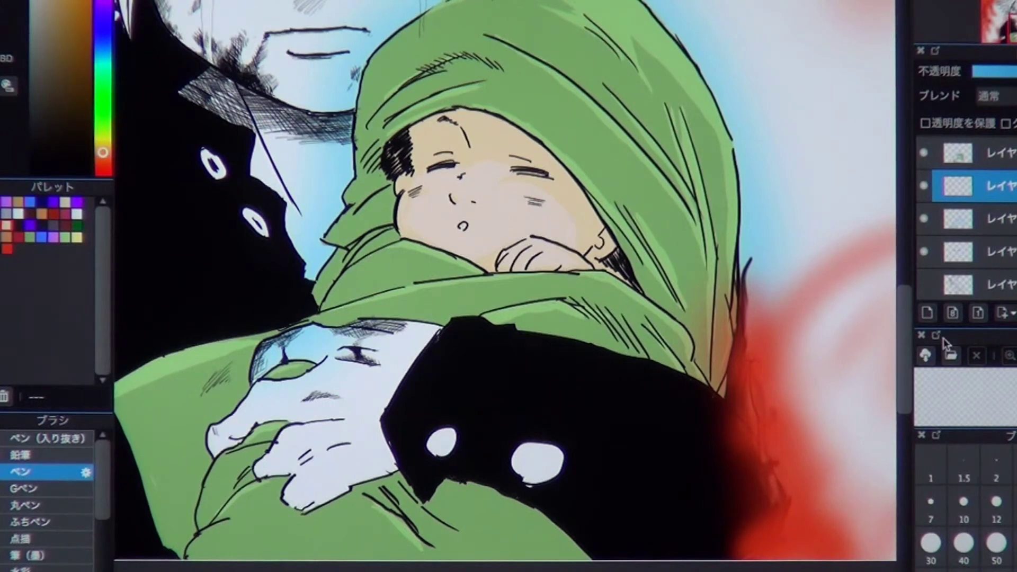
Step: Toggle the visibility of several layers to check what each one holds, and review the whole drawing
scroll(970, 228, up, 2)
drag(789, 93, 845, 291)
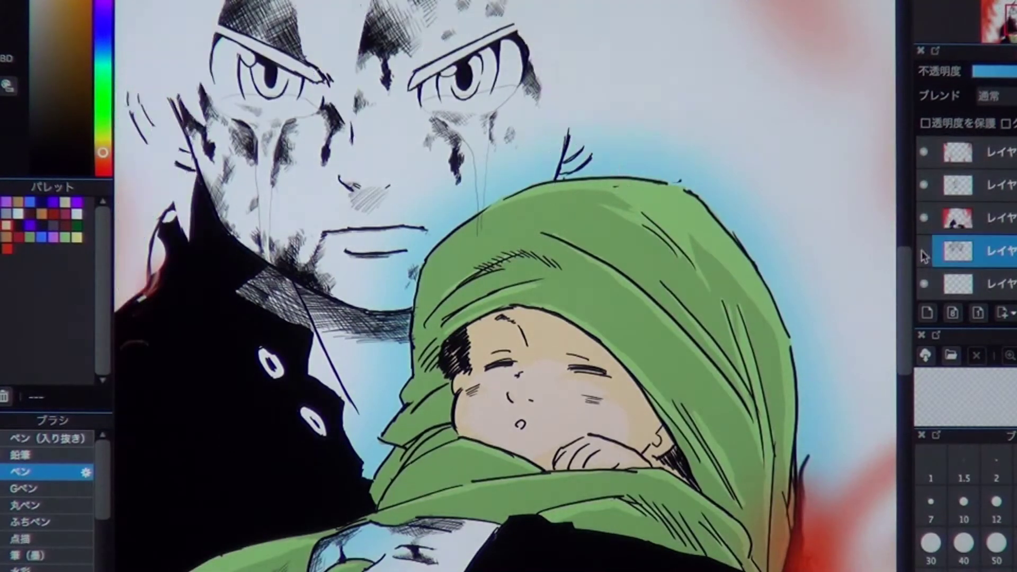
scroll(954, 242, down, 3)
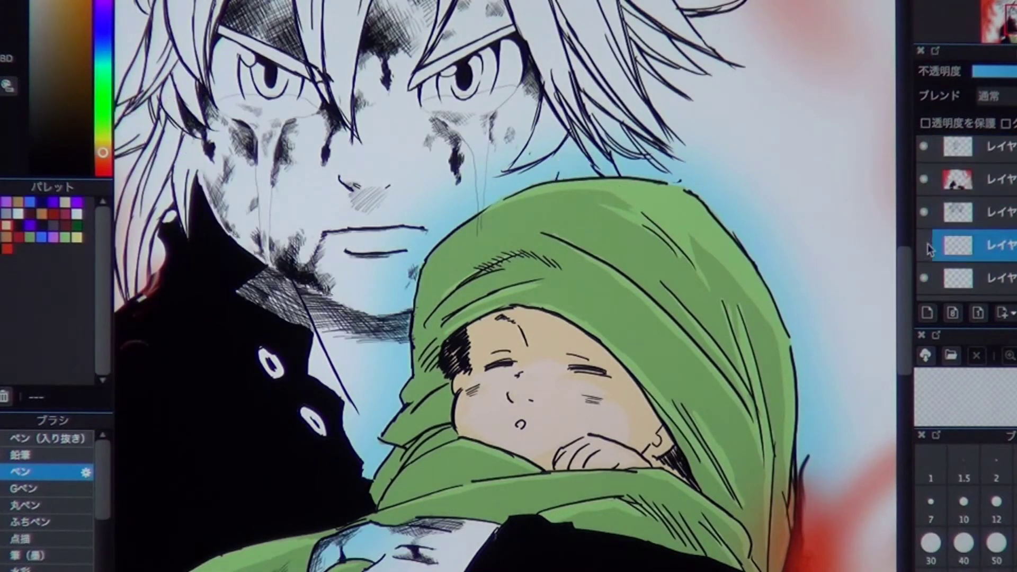
click(927, 277)
scroll(933, 265, down, 2)
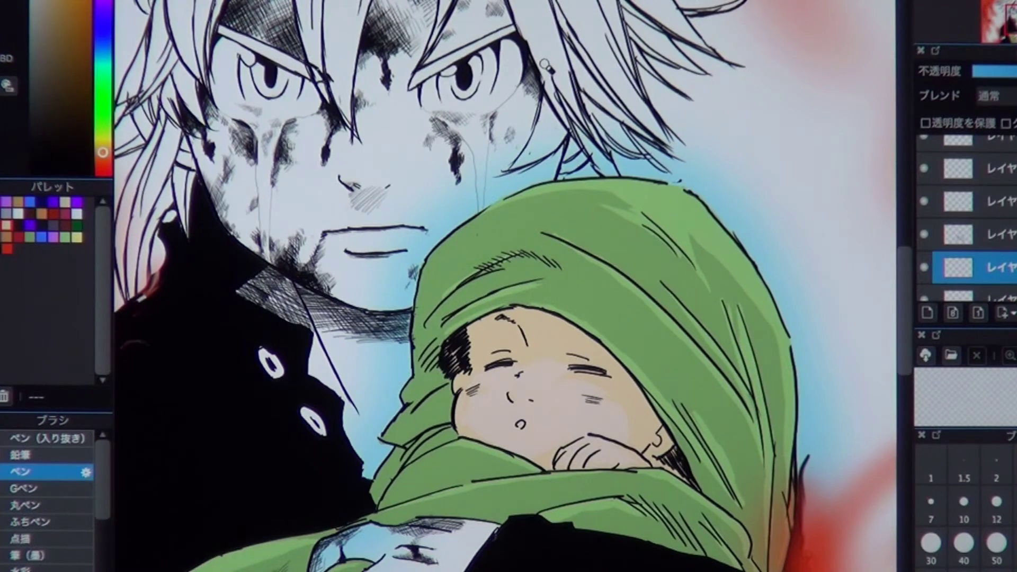
key(ctrl+0)
scroll(964, 223, down, 2)
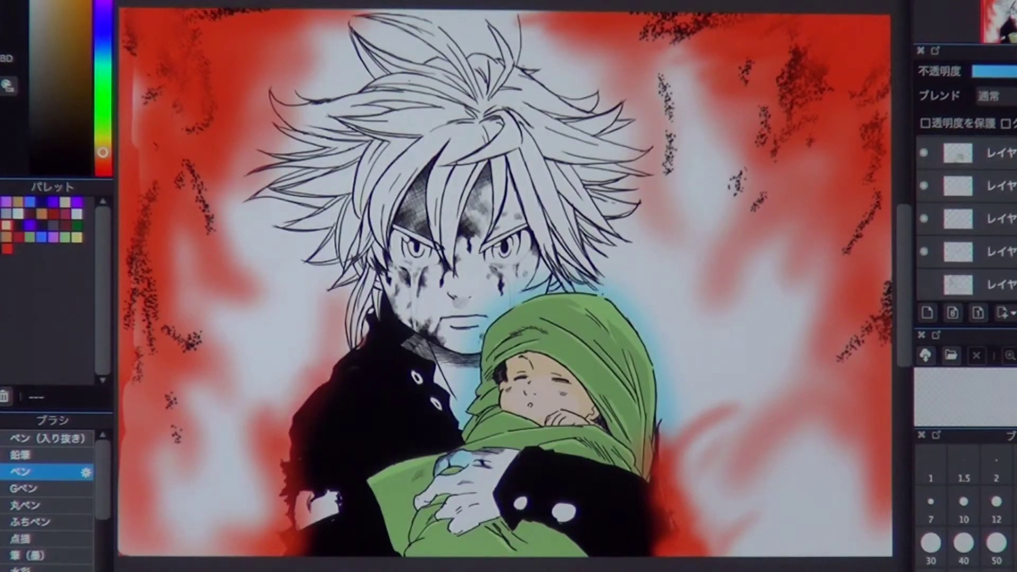
Step: Colour both of the boy's irises brown and add a small white dot to one of them
key(ctrl+plus)
key(ctrl+plus)
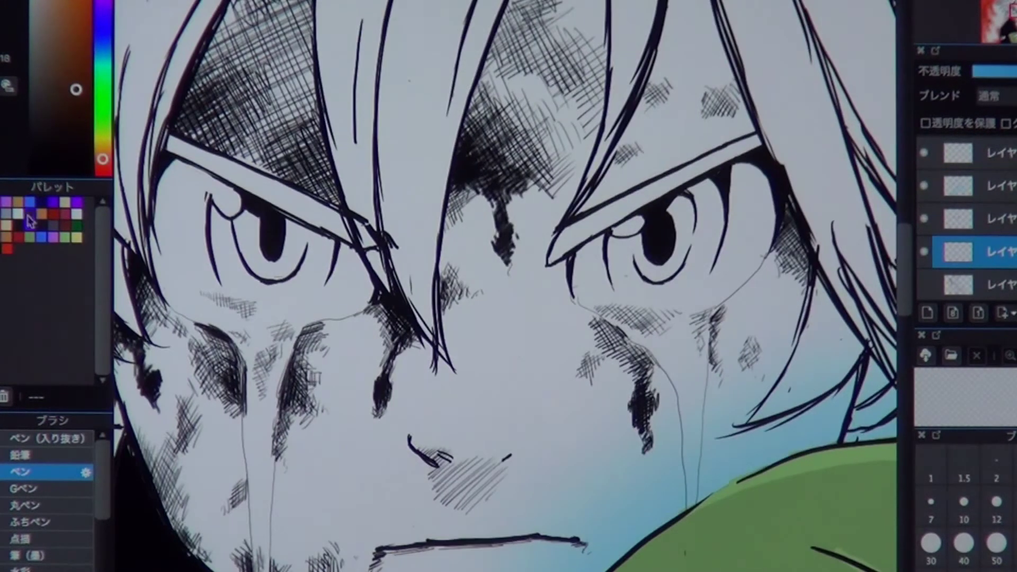
click(31, 219)
mouse_move(235, 212)
mouse_down()
mouse_move(259, 269)
mouse_move(297, 276)
mouse_up()
drag(276, 222, 324, 264)
mouse_move(636, 234)
mouse_down()
mouse_move(638, 256)
mouse_move(678, 222)
mouse_move(690, 279)
mouse_up()
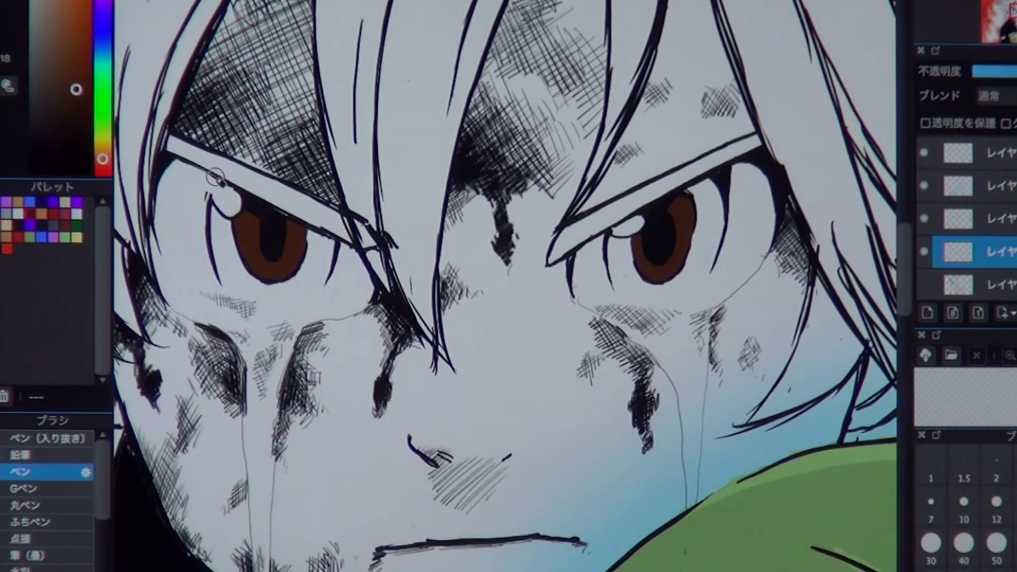
click(17, 214)
click(244, 230)
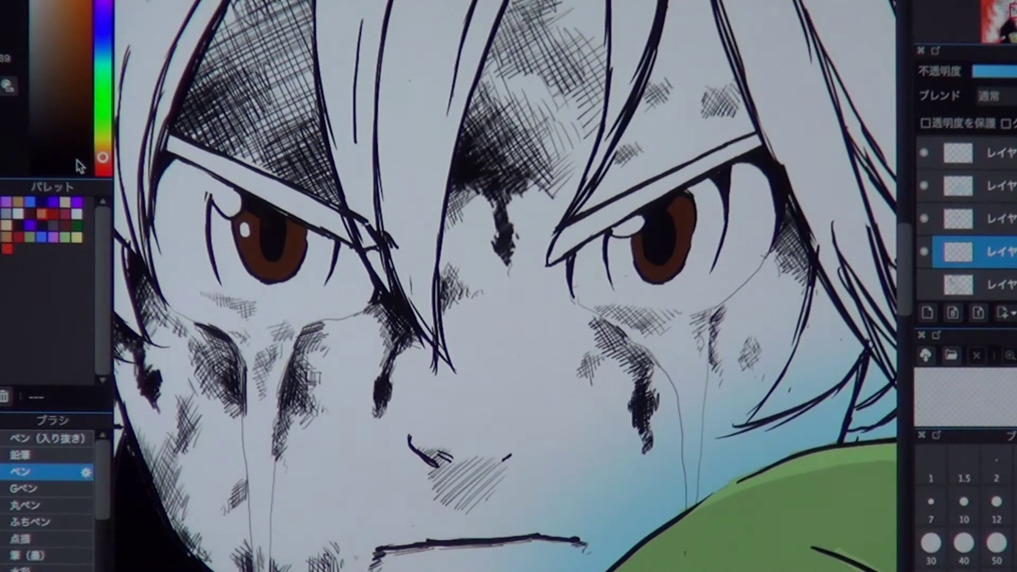
Step: Recolour the boy's irises with dark green in the upper part and light green below
click(78, 227)
drag(236, 217, 305, 236)
drag(673, 211, 686, 208)
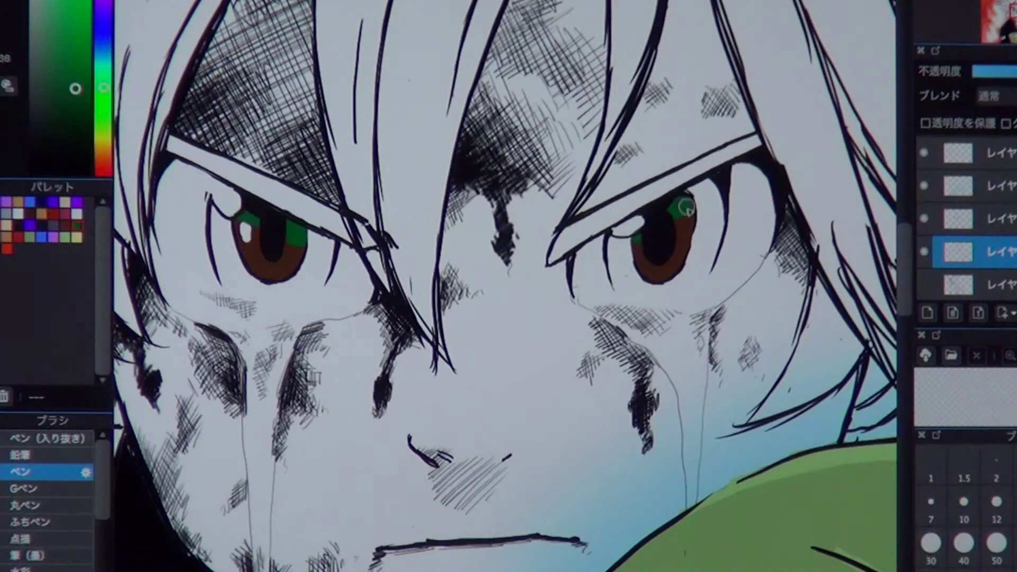
click(31, 237)
mouse_move(236, 222)
mouse_down()
mouse_move(254, 254)
mouse_move(297, 270)
mouse_up()
mouse_move(633, 249)
mouse_down()
mouse_move(639, 260)
mouse_move(670, 236)
mouse_up()
Step: Sample the dark green and hatch short shading strokes into the light green area of both irises
alt+click(687, 208)
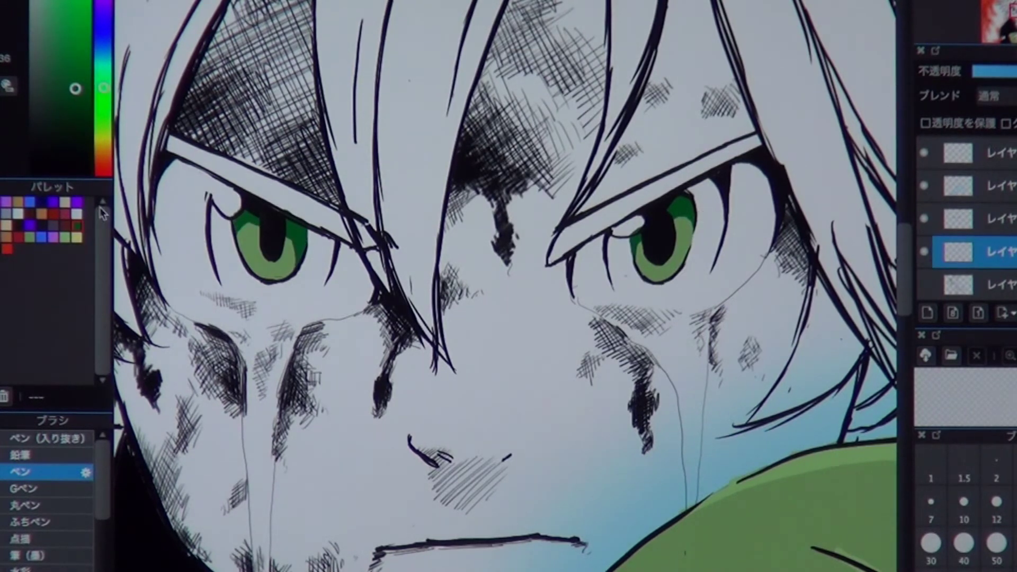
scroll(296, 228, up, 5)
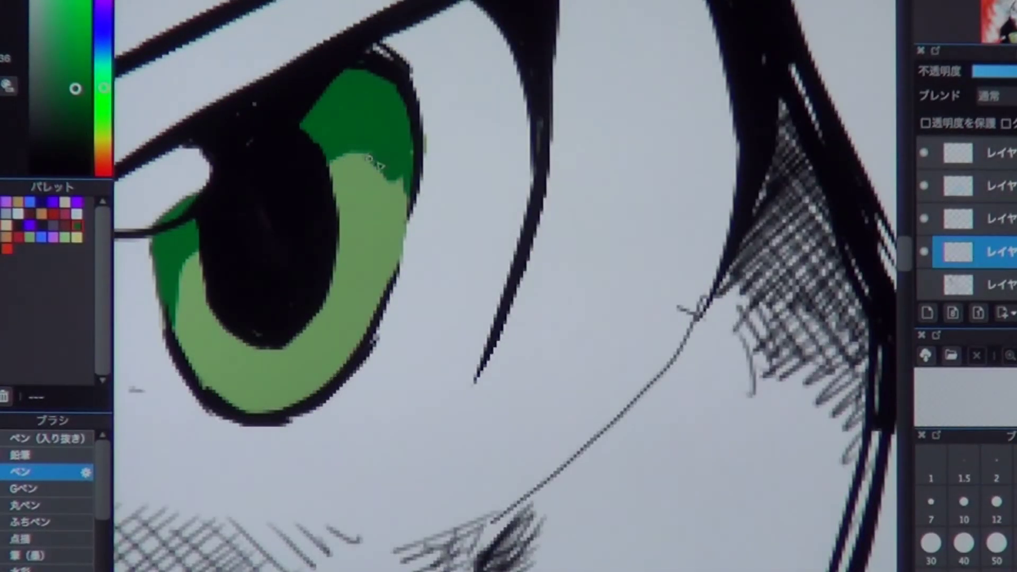
mouse_move(369, 158)
mouse_down()
mouse_move(393, 222)
mouse_move(368, 285)
mouse_up()
drag(285, 377, 479, 430)
mouse_move(249, 286)
mouse_down()
mouse_move(265, 371)
mouse_move(339, 461)
mouse_up()
Step: With a very pale green, paint a thin rim under each pupil and a highlight at the bottom of each iris
alt+click(427, 327)
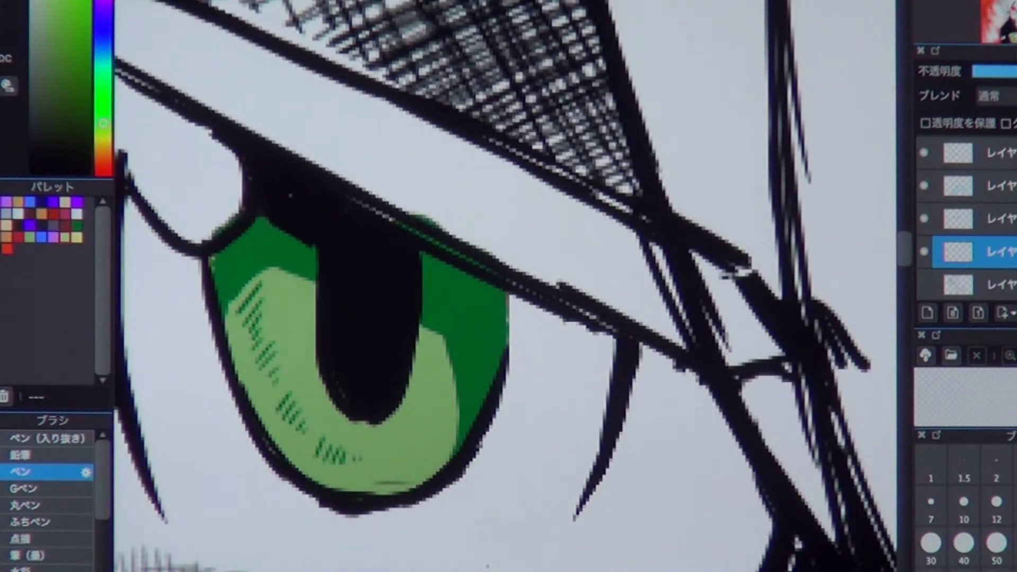
drag(322, 369, 416, 390)
mouse_move(318, 474)
mouse_down()
mouse_move(392, 439)
mouse_move(362, 464)
mouse_move(405, 455)
mouse_up()
mouse_move(689, 265)
mouse_down()
mouse_move(477, 212)
mouse_move(318, 348)
mouse_up()
drag(596, 313, 483, 398)
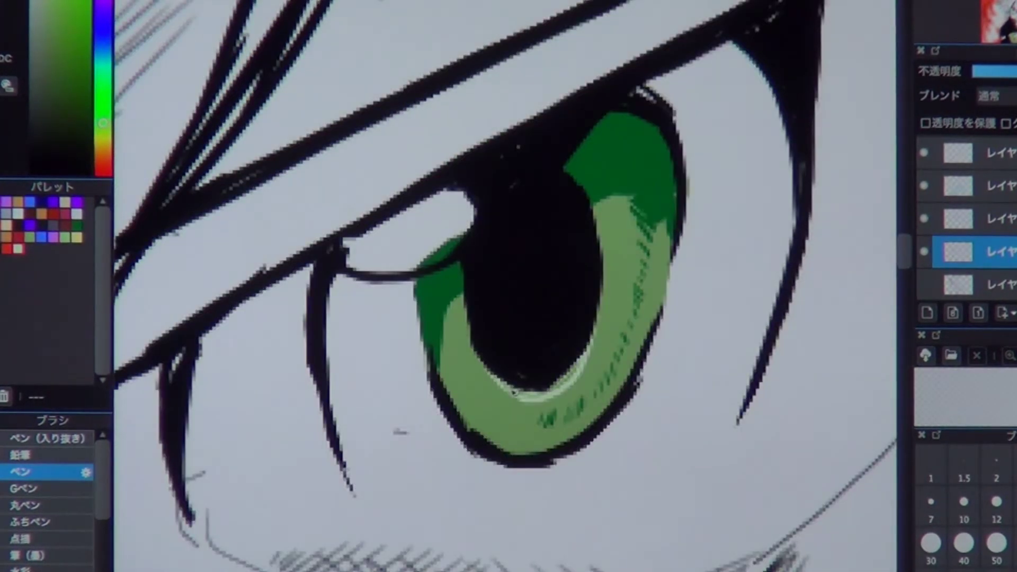
mouse_move(495, 445)
mouse_down()
mouse_move(599, 408)
mouse_move(524, 434)
mouse_up()
drag(456, 236, 416, 262)
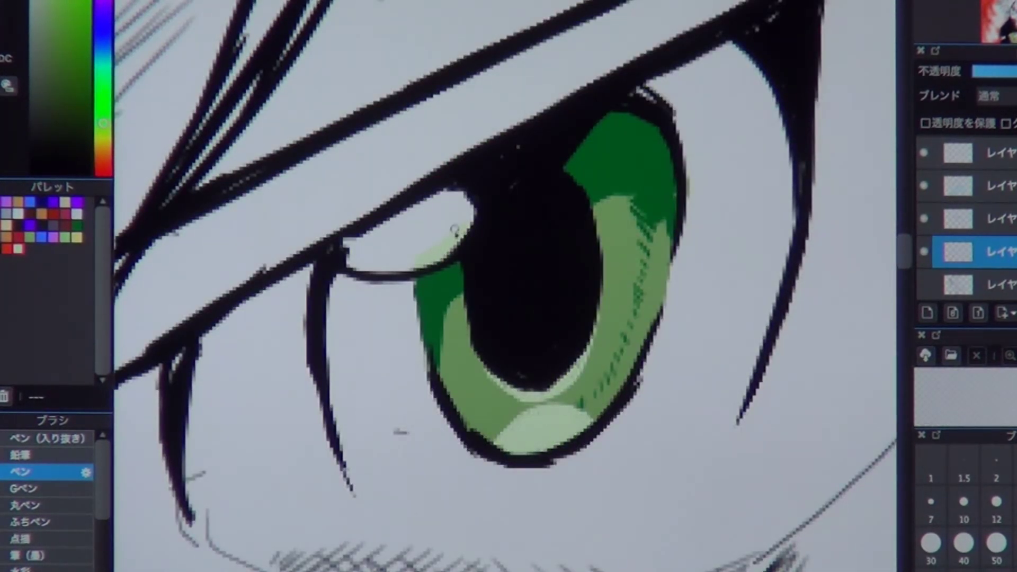
Step: Toggle the visibility of individual layers to check their contents, and inspect the coloured eyes in the whole drawing and close up
click(928, 252)
click(929, 252)
scroll(953, 223, down, 1)
scroll(925, 186, up, 1)
click(924, 186)
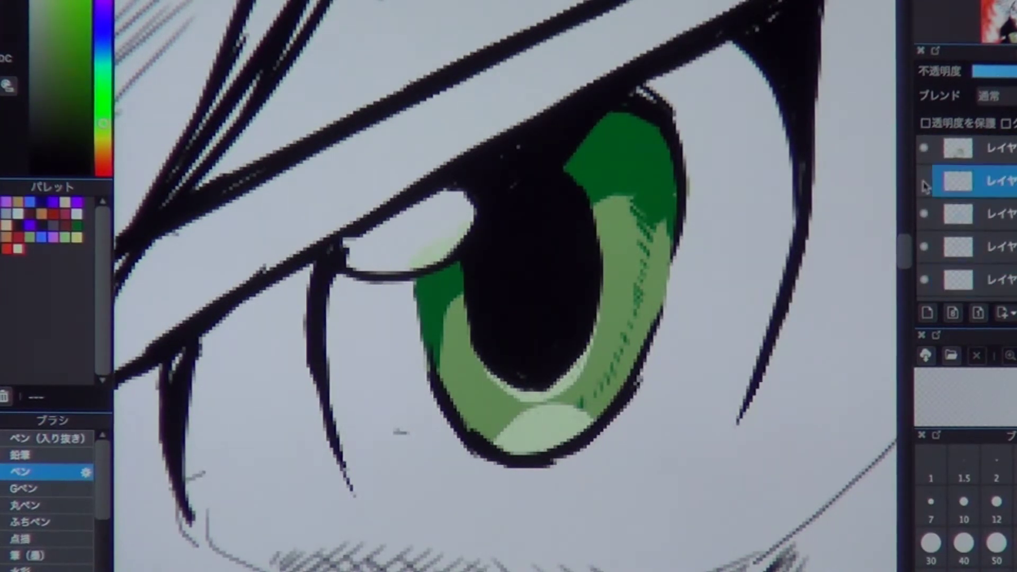
click(925, 215)
click(925, 217)
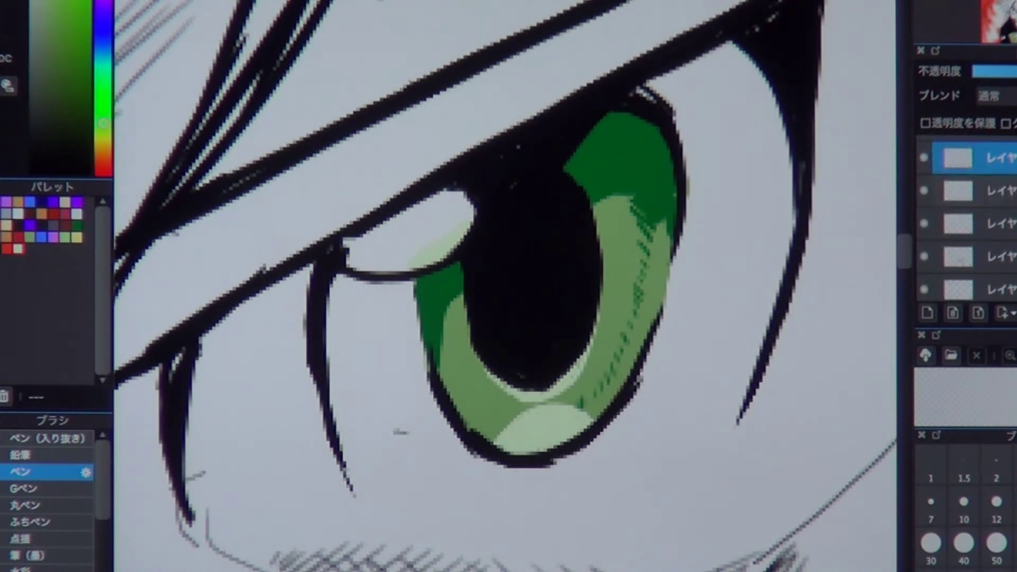
click(926, 291)
drag(925, 295, 928, 166)
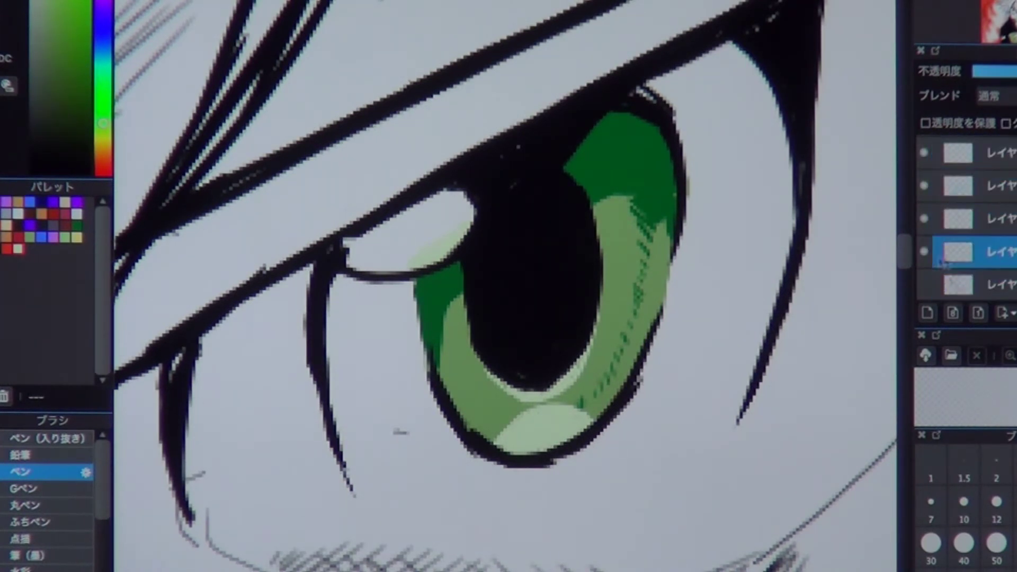
click(996, 202)
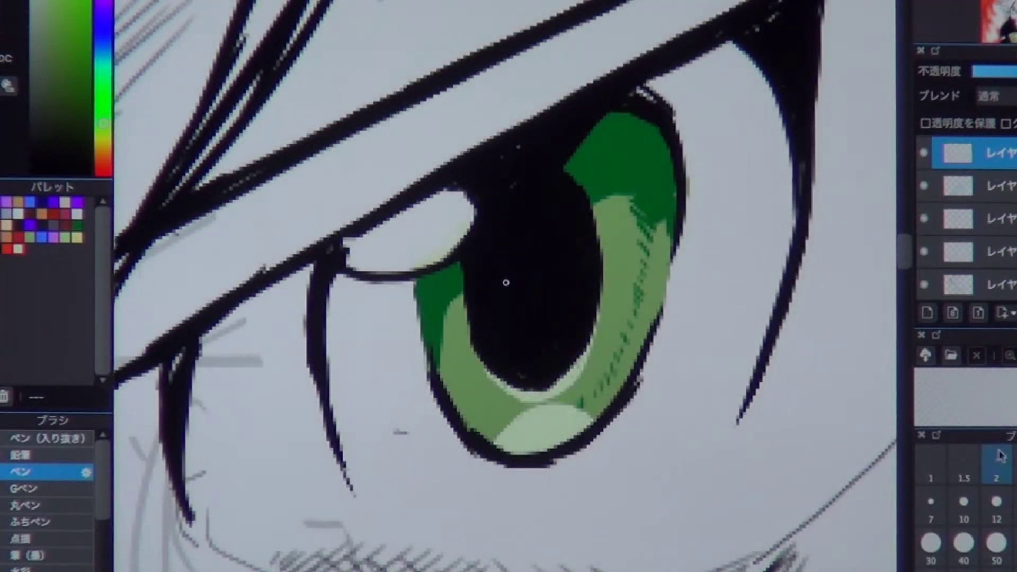
scroll(972, 151, down, 1)
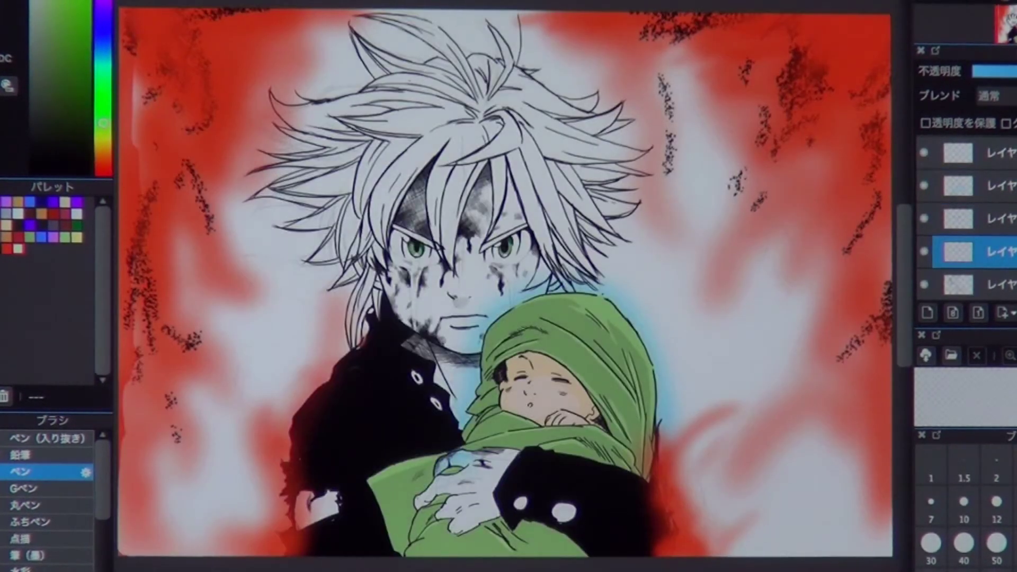
click(980, 218)
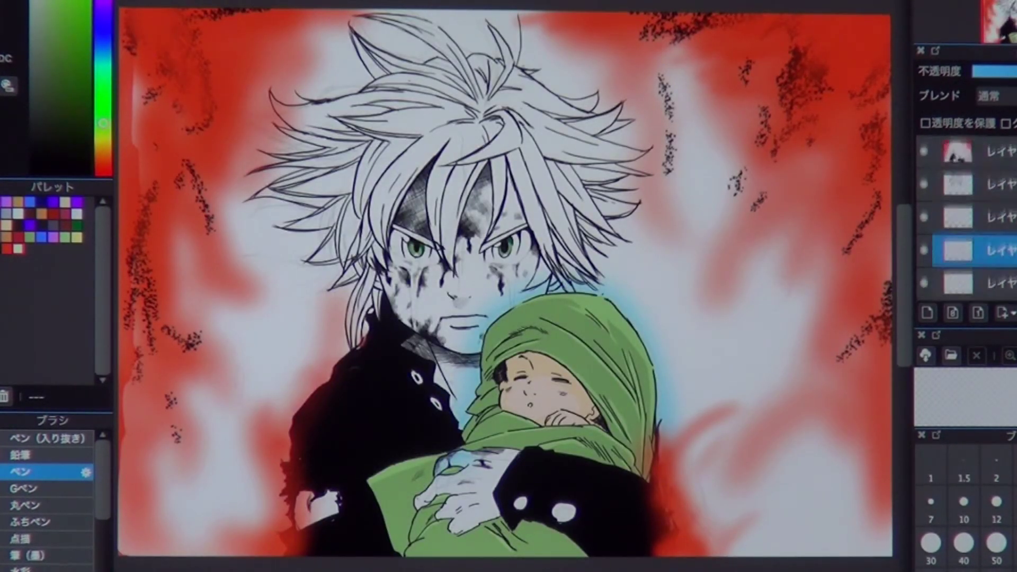
scroll(506, 247, up, 10)
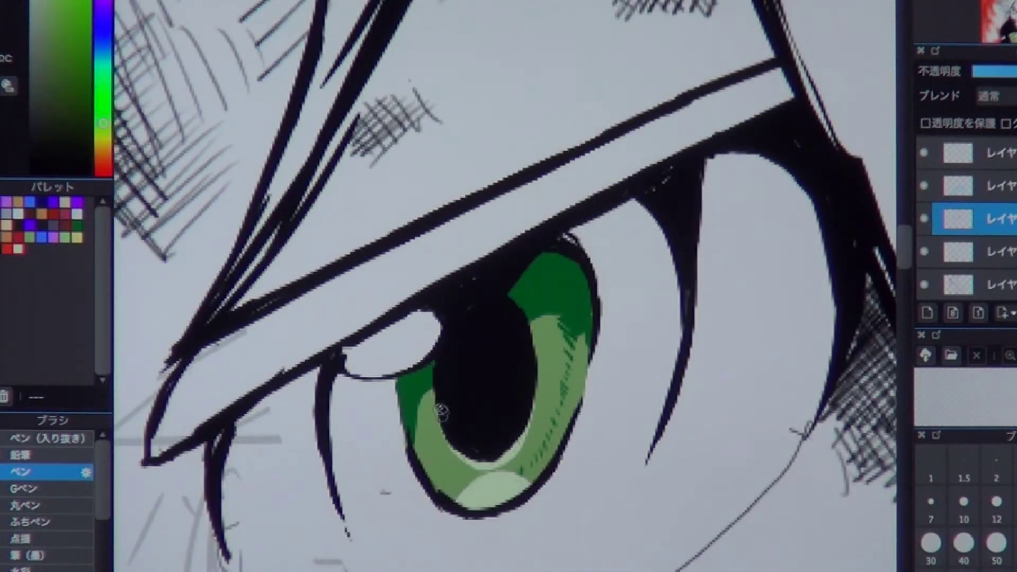
Step: Sample black from the line art and fill in the edges of the pupil, undoing the last stray stroke
mouse_move(469, 462)
mouse_down()
mouse_move(754, 444)
mouse_move(538, 444)
mouse_up()
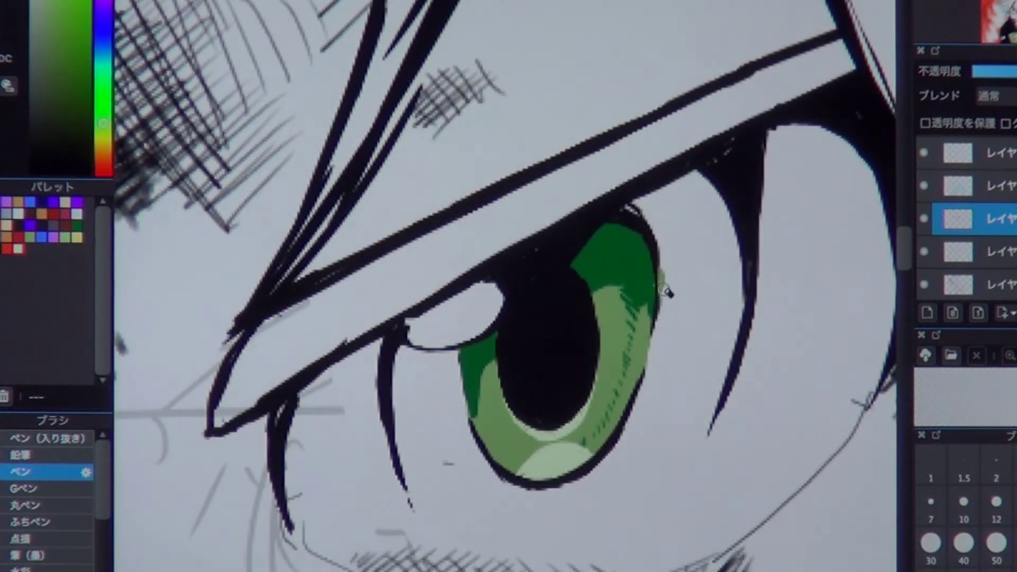
drag(876, 253, 359, 295)
alt+click(359, 294)
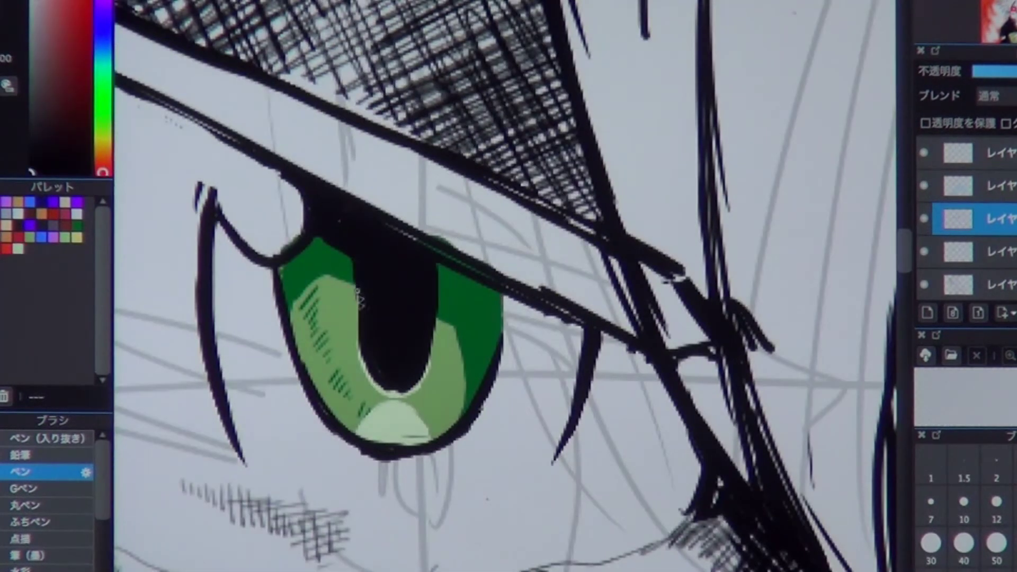
mouse_move(500, 317)
mouse_down()
mouse_move(457, 416)
mouse_move(327, 401)
mouse_move(389, 430)
mouse_move(362, 454)
mouse_move(473, 422)
mouse_move(442, 456)
mouse_up()
mouse_move(469, 423)
mouse_down()
mouse_move(497, 344)
mouse_move(452, 434)
mouse_move(490, 359)
mouse_move(477, 420)
mouse_up()
key(ctrl+z)
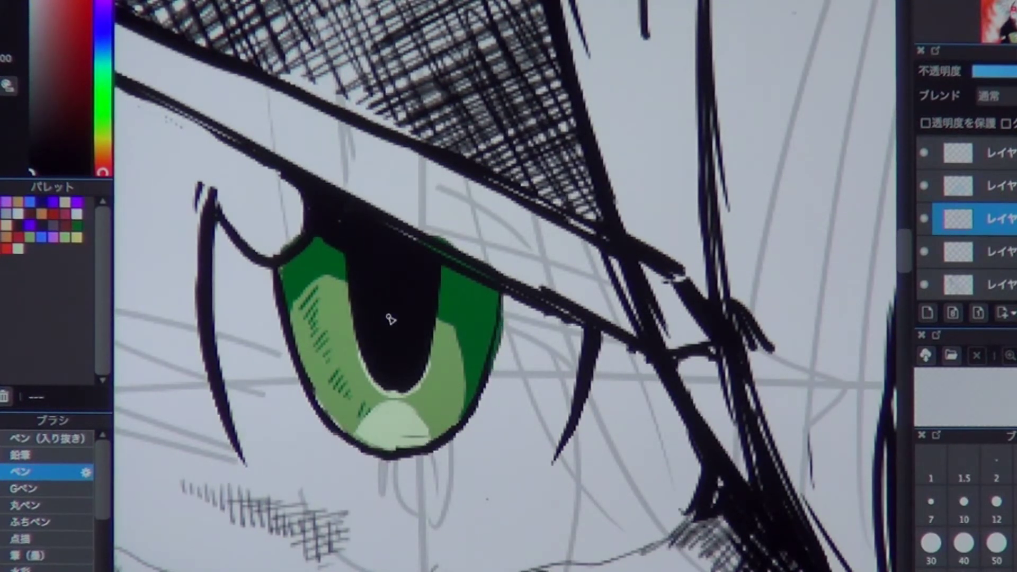
Step: Erase most of the heavy black outline along the bottom of both irises, and check the eyes with the canvas flipped
drag(357, 449, 437, 451)
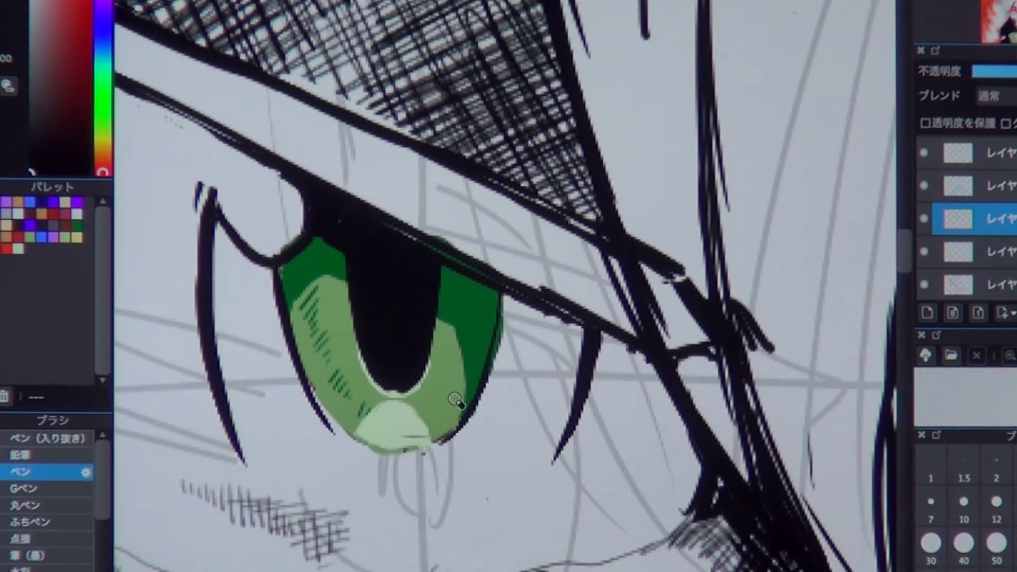
scroll(456, 401, down, 3)
scroll(550, 469, up, 3)
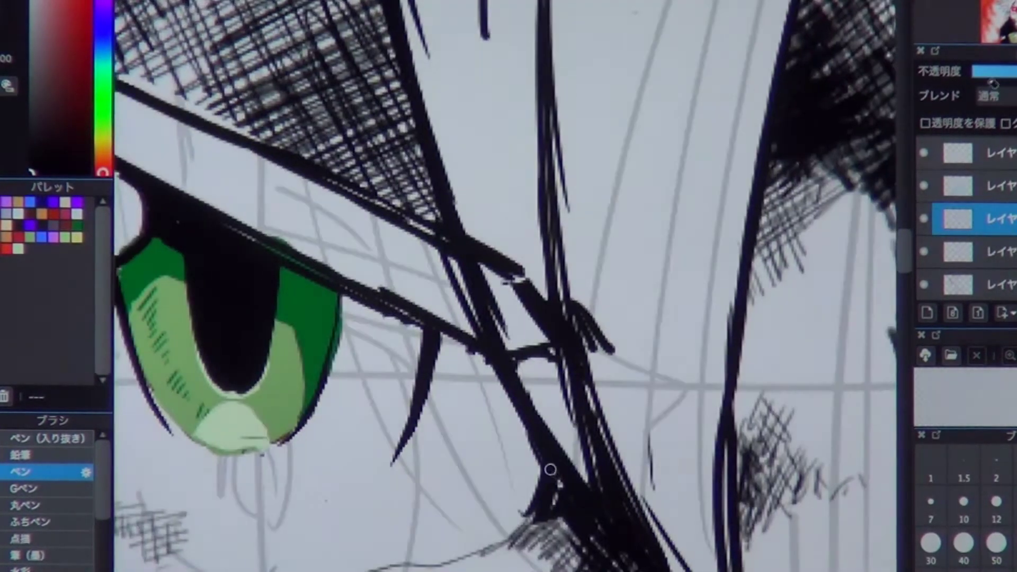
scroll(551, 469, down, 5)
scroll(276, 373, up, 5)
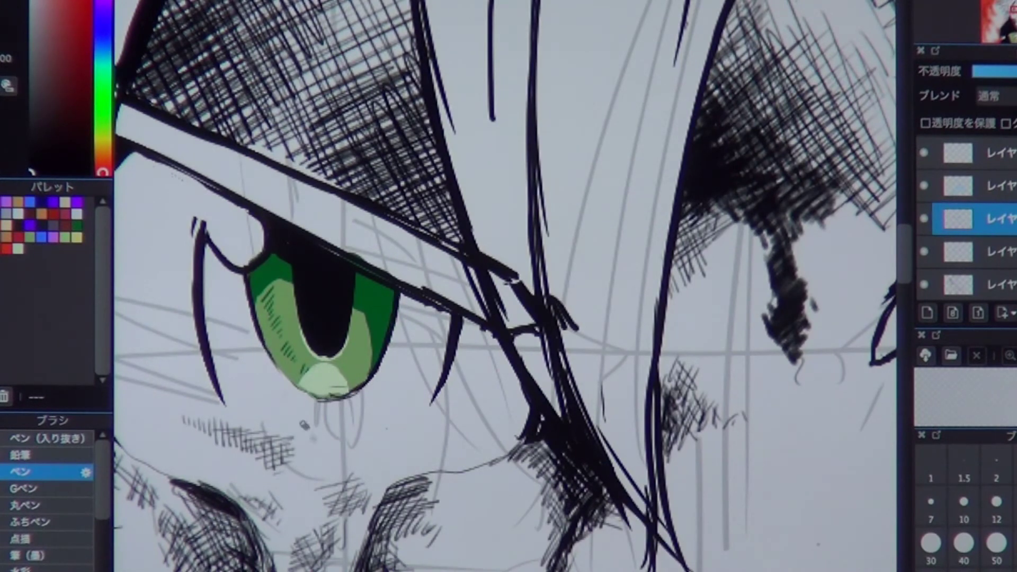
key(h)
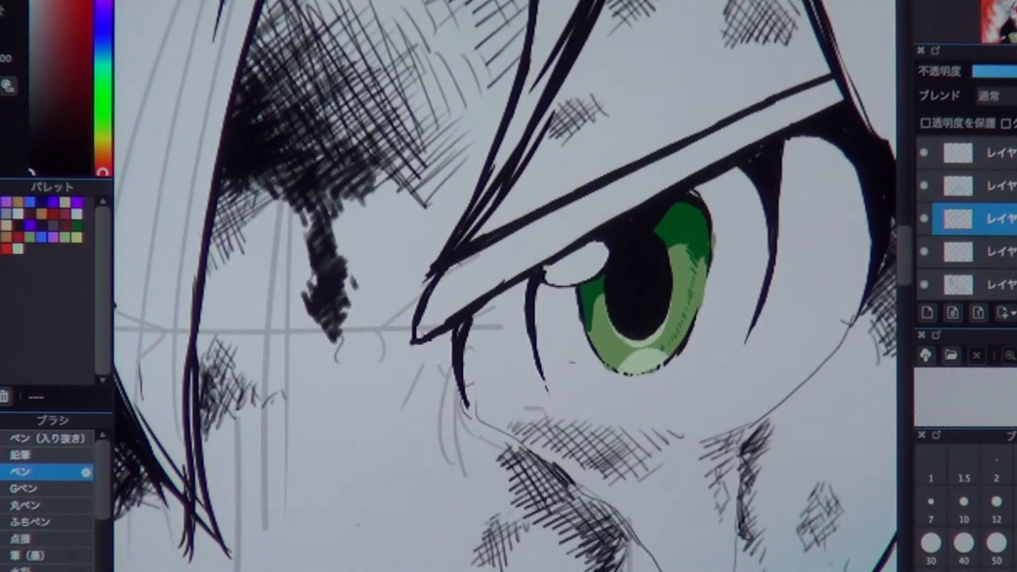
click(954, 253)
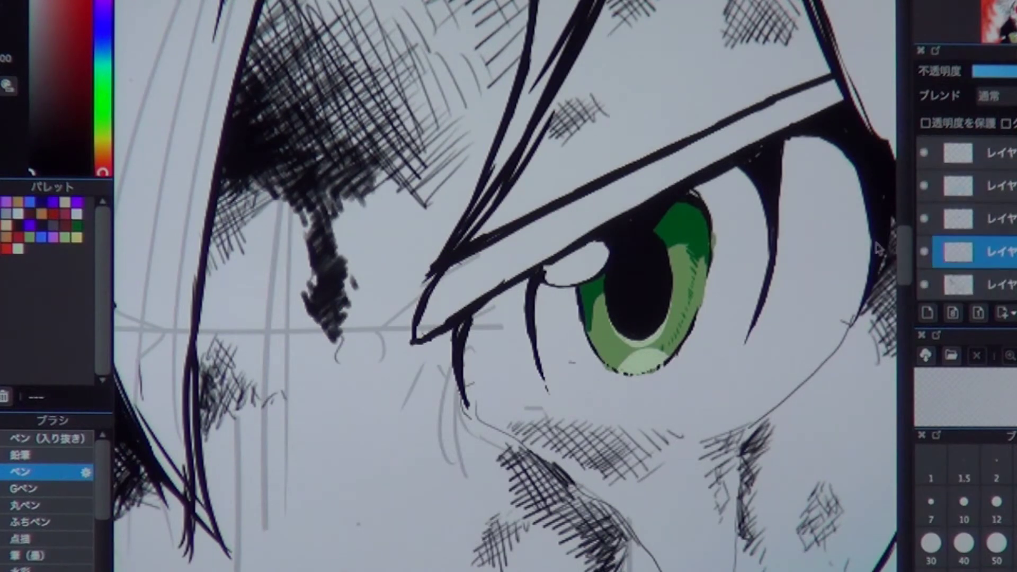
drag(721, 220, 813, 241)
key(h)
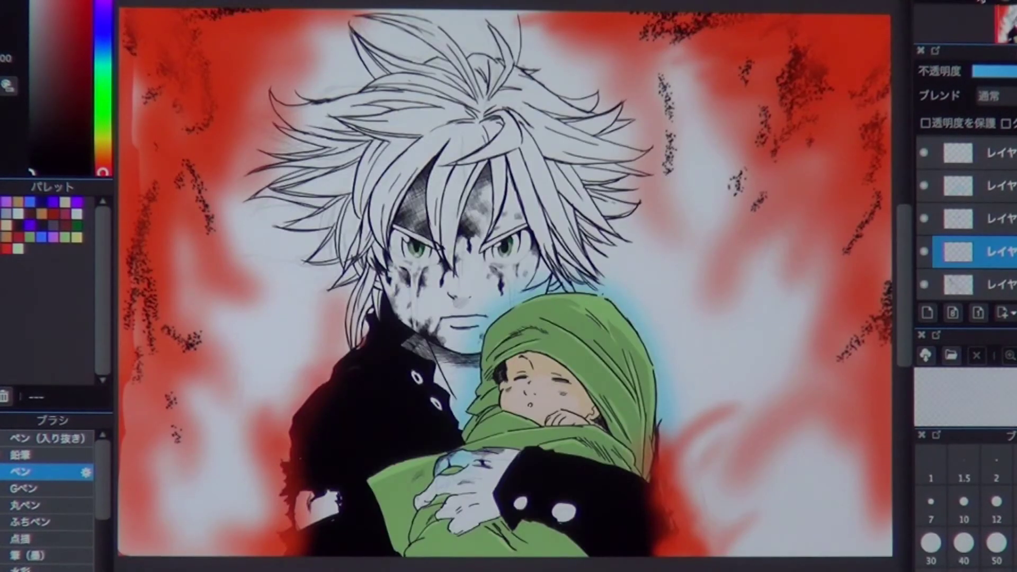
Step: Choose a dark yellow and paint a first large patch over the boy's fringe
drag(104, 171, 104, 141)
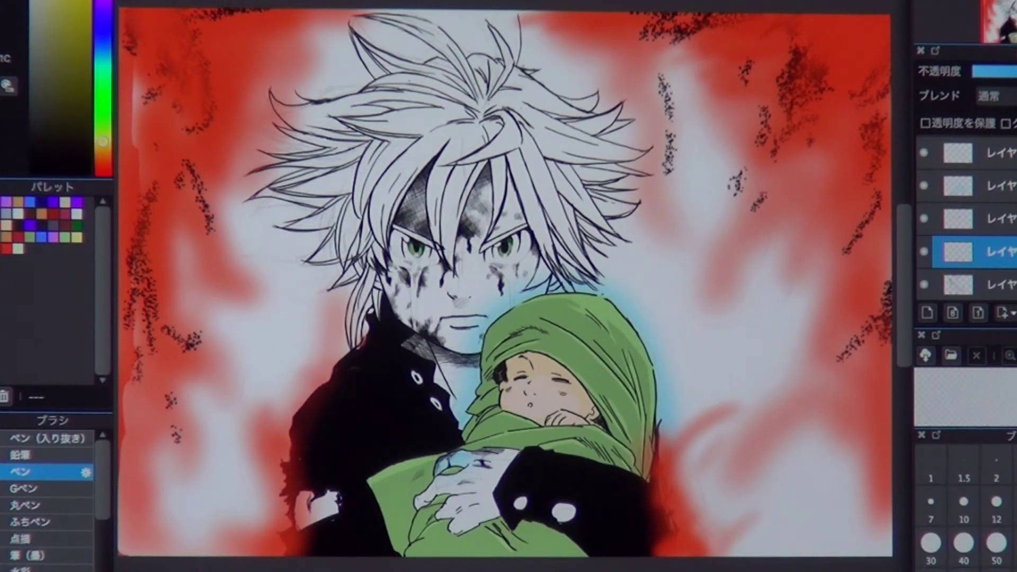
scroll(998, 221, down, 1)
key(ctrl+plus)
key(ctrl+plus)
key(ctrl+plus)
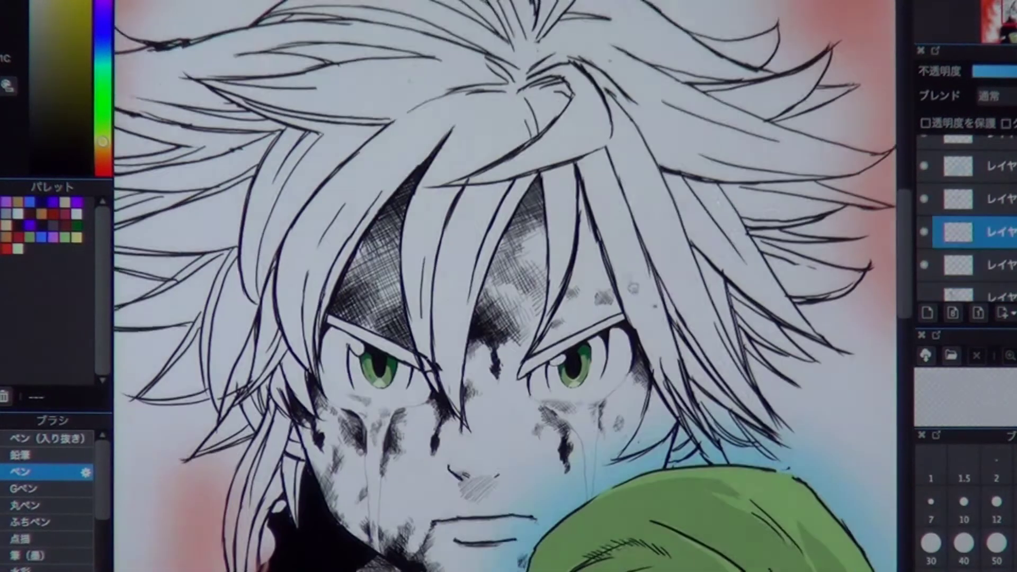
click(424, 132)
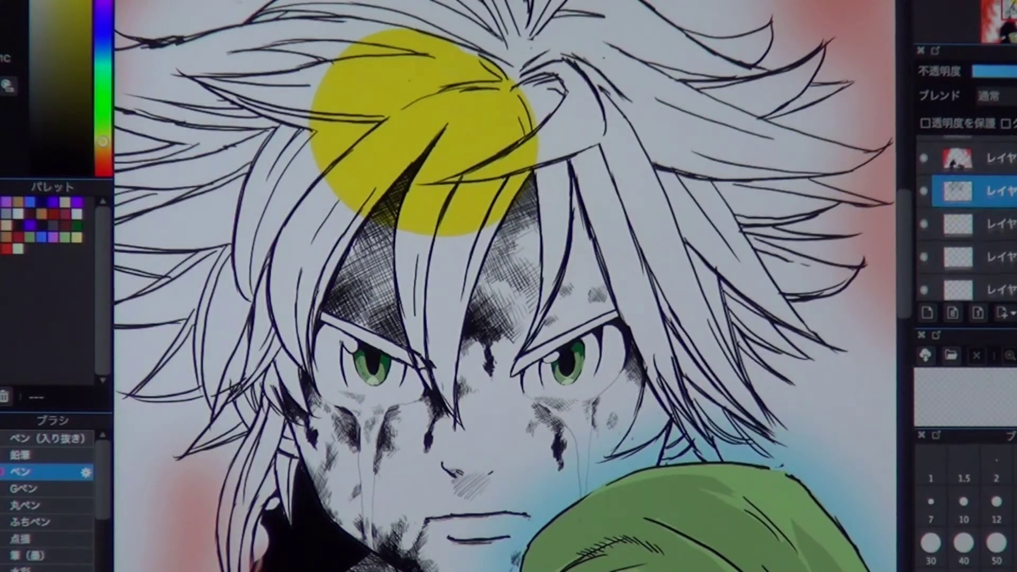
drag(413, 278, 417, 243)
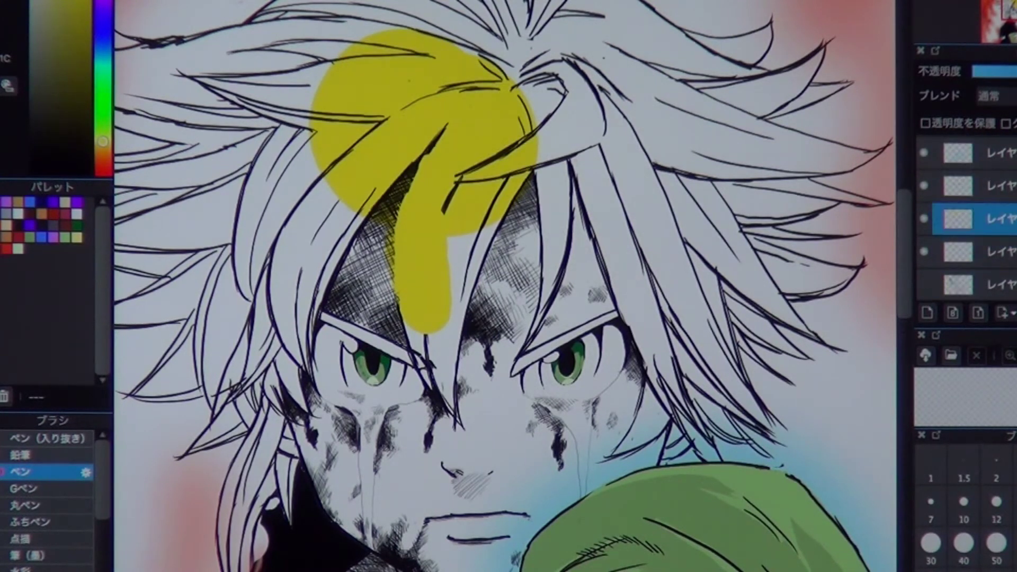
Step: Reorder the layers so that the yellow hair colour lies beneath the black line art
click(975, 177)
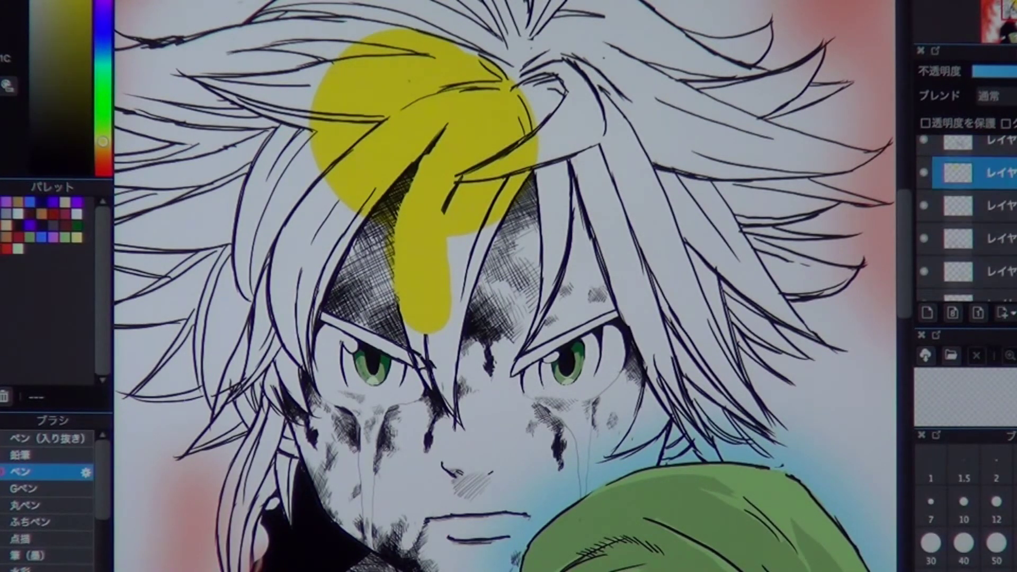
drag(975, 177, 975, 218)
click(932, 222)
click(933, 223)
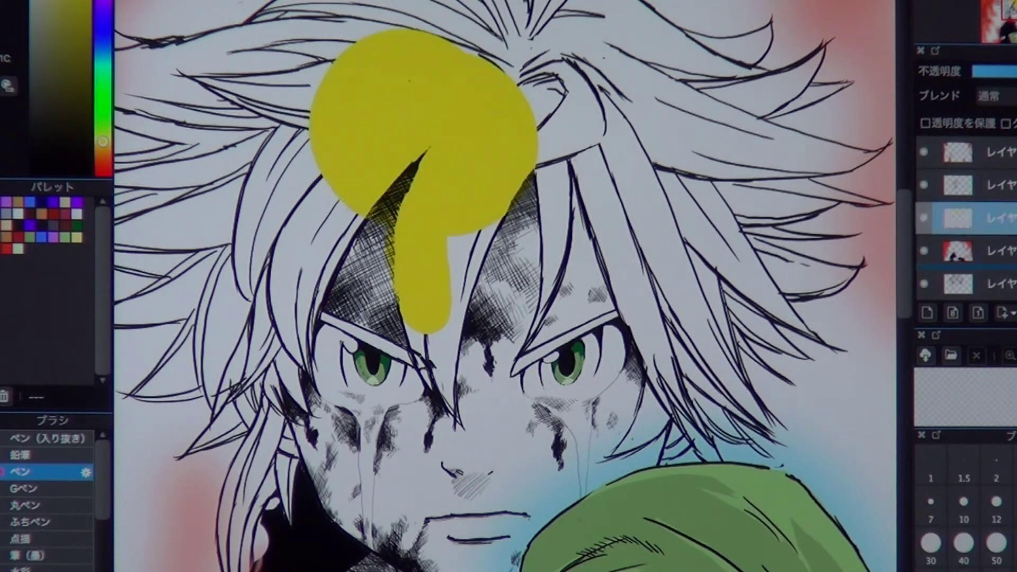
click(928, 181)
click(924, 176)
drag(975, 176, 975, 210)
Step: Cover all of the boy's hair roughly with yellow using a large brush, undoing the last stroke
mouse_move(413, 212)
mouse_down()
mouse_move(456, 403)
mouse_move(561, 138)
mouse_move(774, 450)
mouse_up()
drag(344, 175, 239, 318)
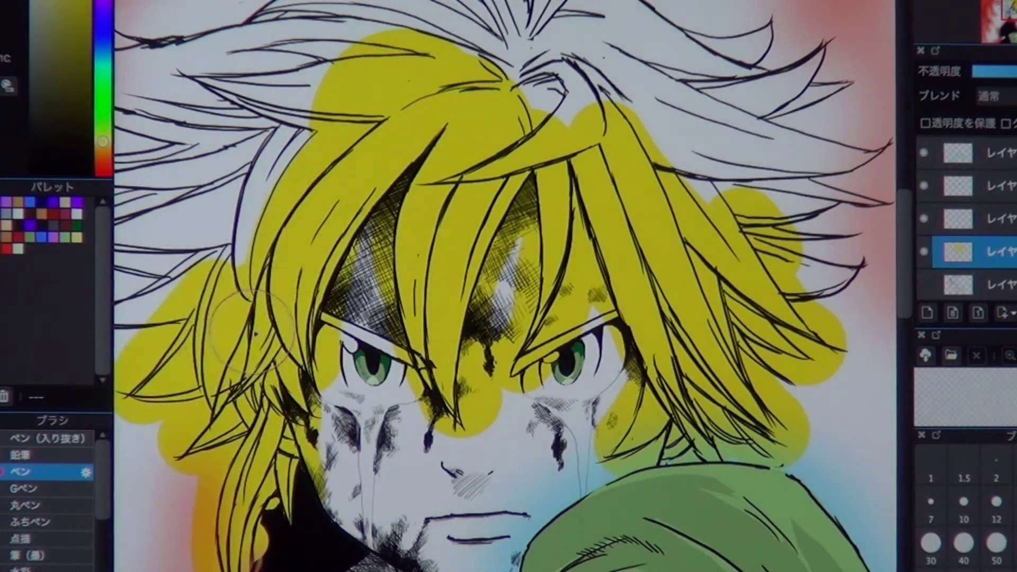
mouse_move(255, 284)
mouse_down()
mouse_move(583, 106)
mouse_move(716, 133)
mouse_move(795, 255)
mouse_up()
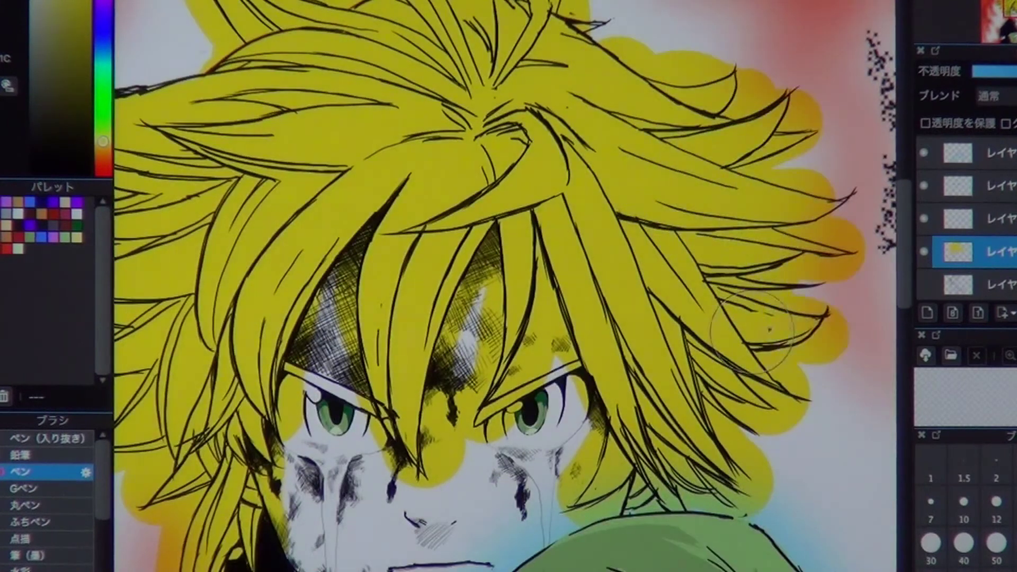
key(ctrl+z)
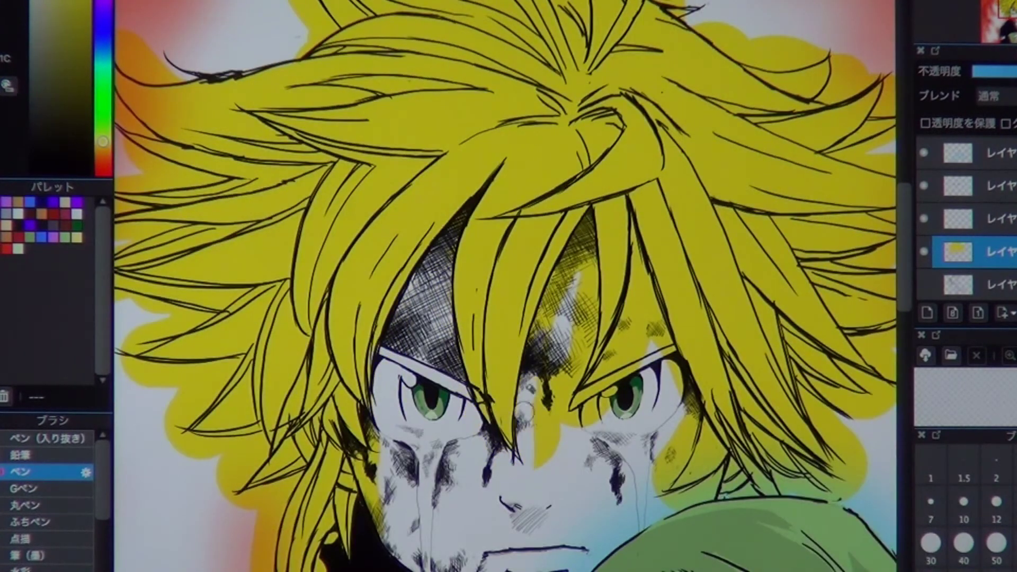
Step: Erase the excess yellow from the boy's face and neck and from around the lower left locks of hair
mouse_move(586, 249)
mouse_down()
mouse_move(567, 398)
mouse_move(555, 416)
mouse_move(512, 416)
mouse_move(547, 379)
mouse_move(584, 398)
mouse_move(624, 380)
mouse_move(657, 301)
mouse_move(694, 406)
mouse_move(689, 495)
mouse_up()
drag(270, 318, 342, 228)
mouse_move(373, 398)
mouse_down()
mouse_move(403, 442)
mouse_move(366, 497)
mouse_up()
drag(395, 450, 341, 431)
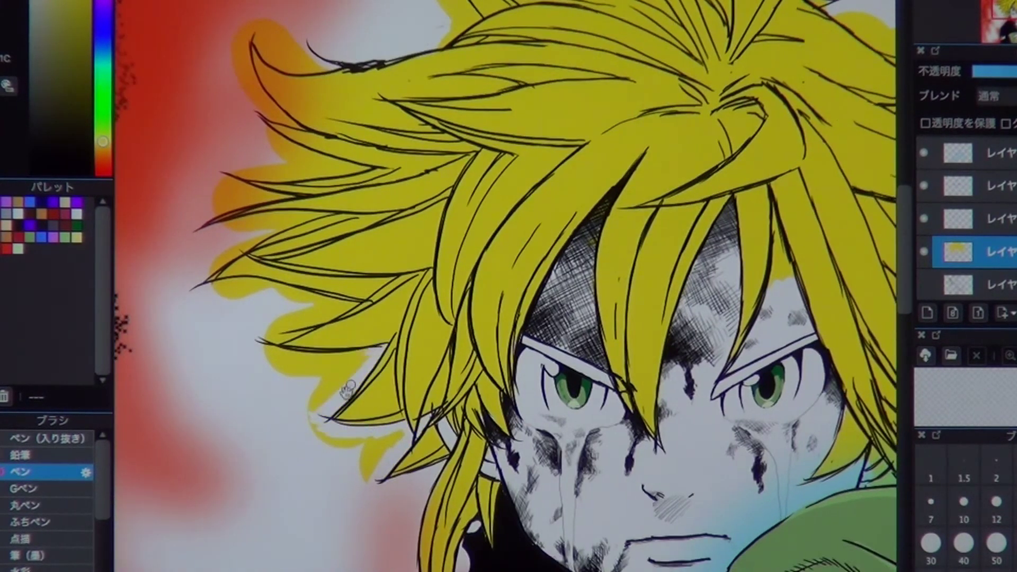
drag(347, 389, 431, 455)
scroll(461, 496, up, 2)
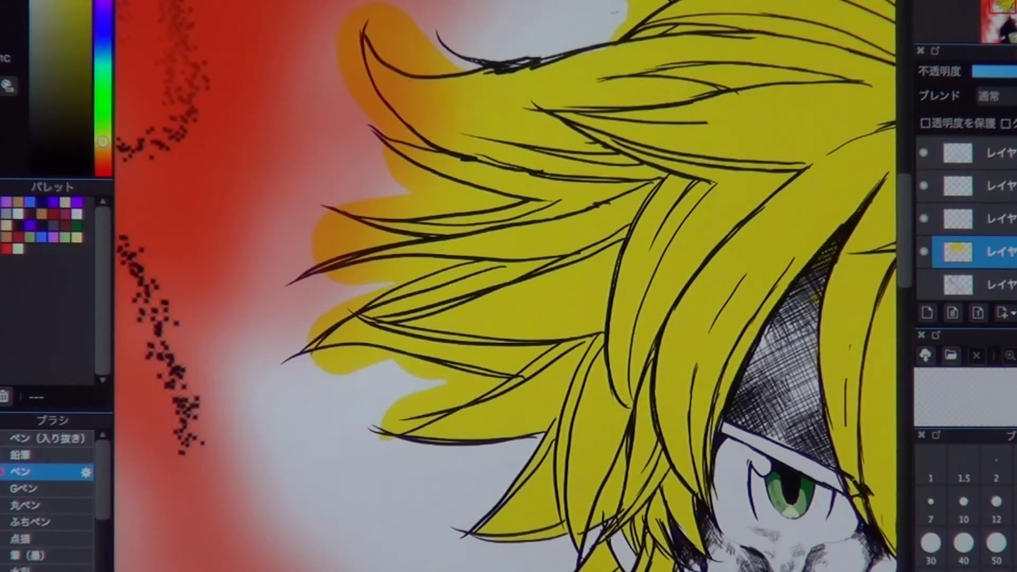
Step: Erase the yellow spilling outside the pointed locks on the left side of the hair, up to the curled tip
drag(314, 359, 372, 425)
drag(478, 426, 497, 470)
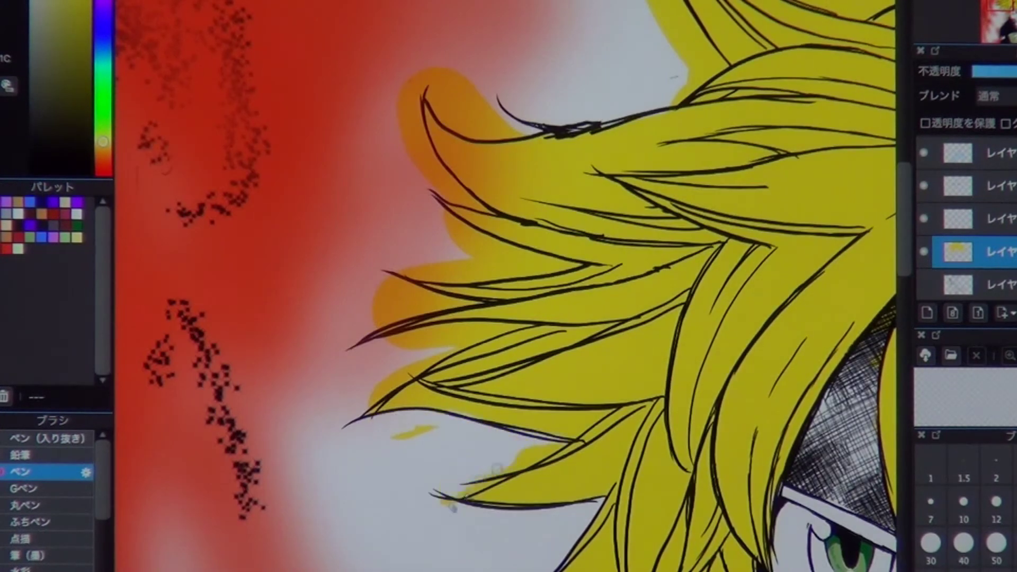
scroll(404, 438, up, 3)
drag(392, 450, 479, 451)
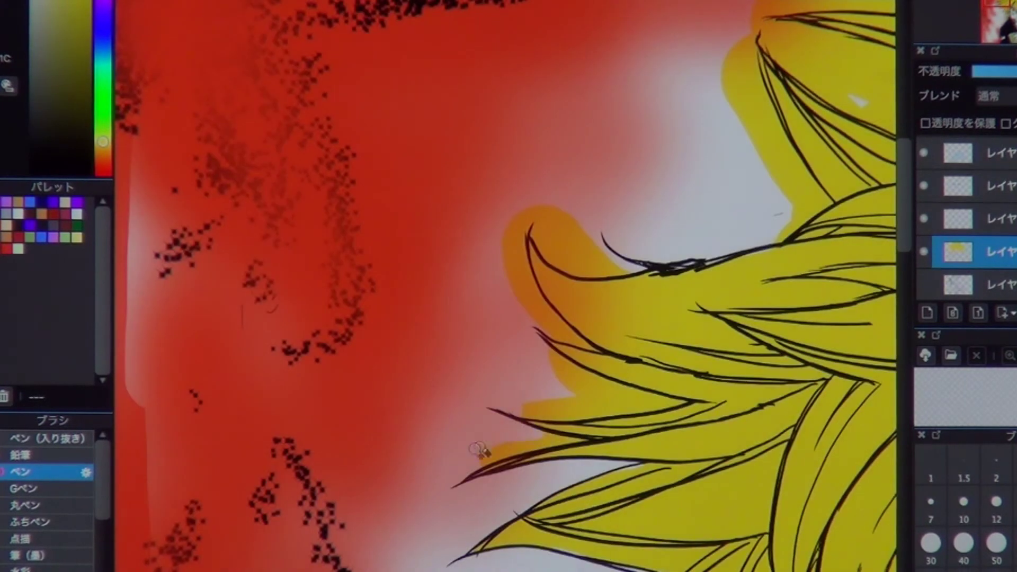
mouse_move(555, 408)
mouse_down()
mouse_move(610, 414)
mouse_move(579, 406)
mouse_move(602, 404)
mouse_up()
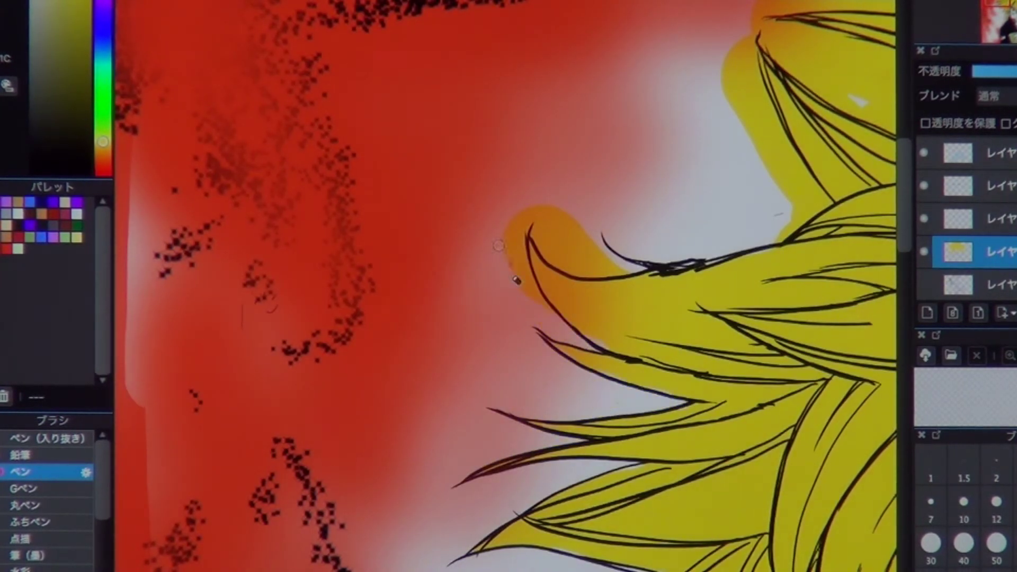
mouse_move(534, 221)
mouse_down()
mouse_move(579, 227)
mouse_move(596, 267)
mouse_up()
Step: Trim the yellow around the upper left tuft and clear the gap between it and the long lock above
scroll(636, 455, up, 8)
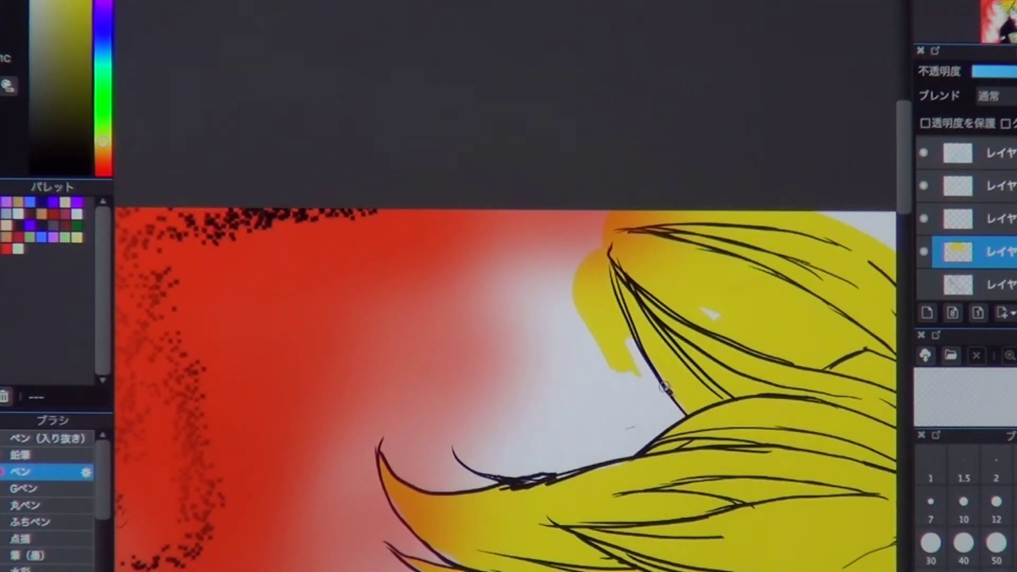
mouse_move(631, 371)
mouse_down()
mouse_move(600, 309)
mouse_move(615, 249)
mouse_up()
drag(636, 286, 757, 345)
drag(742, 345, 683, 387)
drag(540, 281, 710, 360)
drag(545, 244, 726, 265)
drag(694, 334, 743, 355)
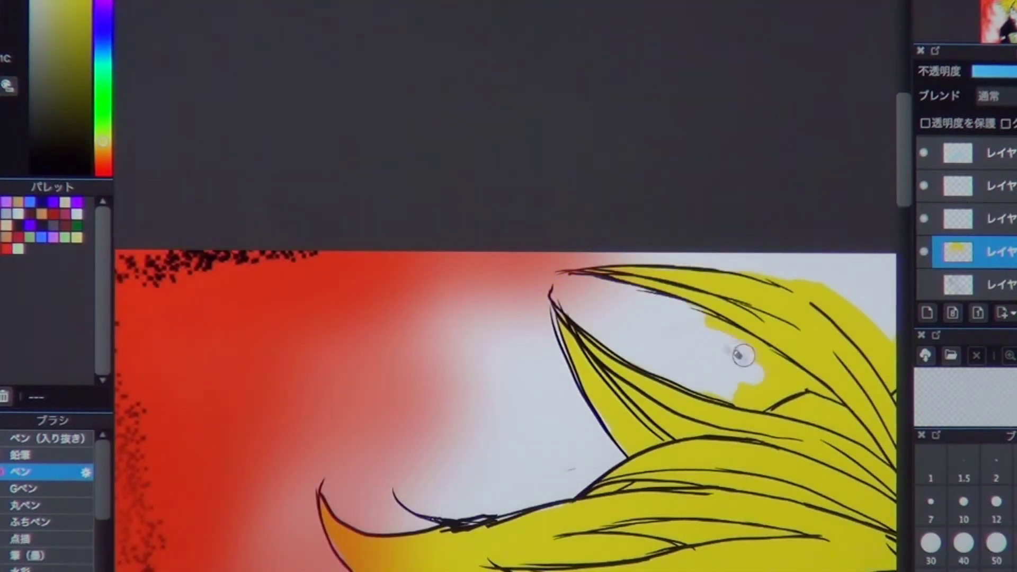
Step: Erase the surplus yellow around the long lock and the small upright tuft on top of the head
scroll(744, 355, right, 3)
scroll(716, 354, down, 2)
scroll(754, 362, right, 4)
scroll(753, 362, up, 2)
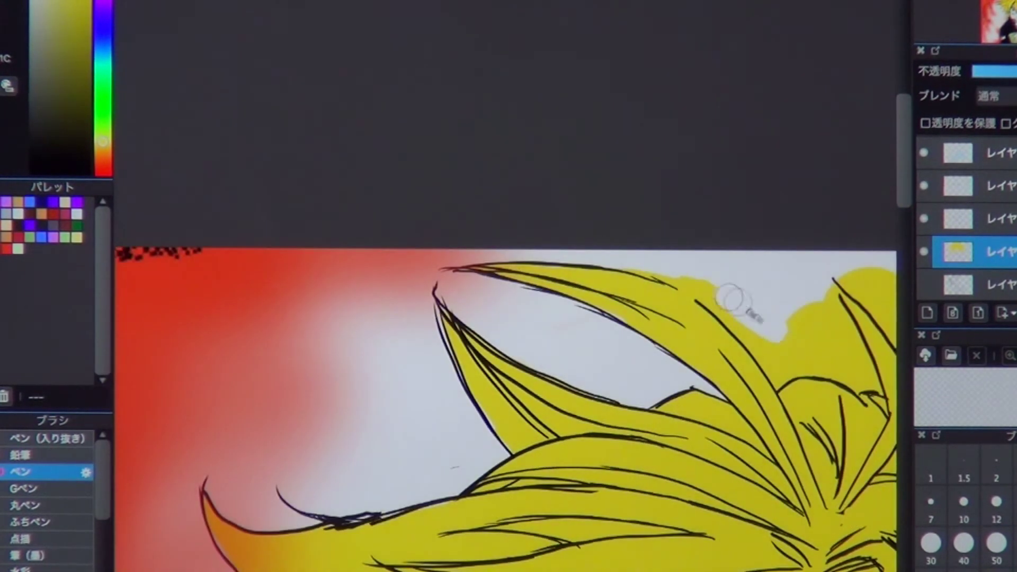
mouse_move(726, 291)
mouse_down()
mouse_move(773, 370)
mouse_move(818, 363)
mouse_move(789, 410)
mouse_up()
scroll(817, 357, right, 2)
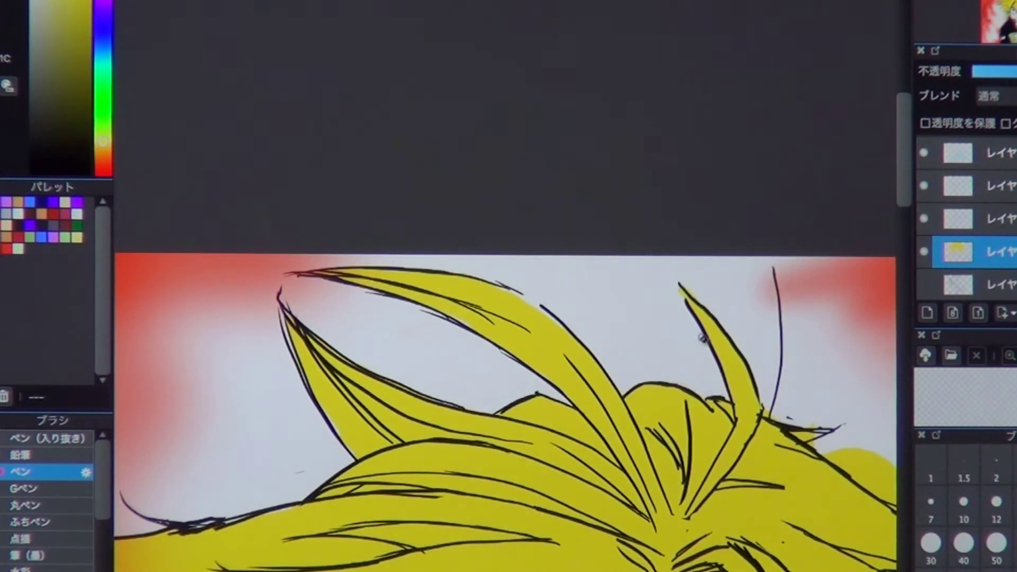
Step: Erase the yellow outside the line art around the pointed locks on the upper right side of the hair
scroll(504, 281, down, 3)
scroll(609, 447, right, 8)
drag(763, 440, 809, 415)
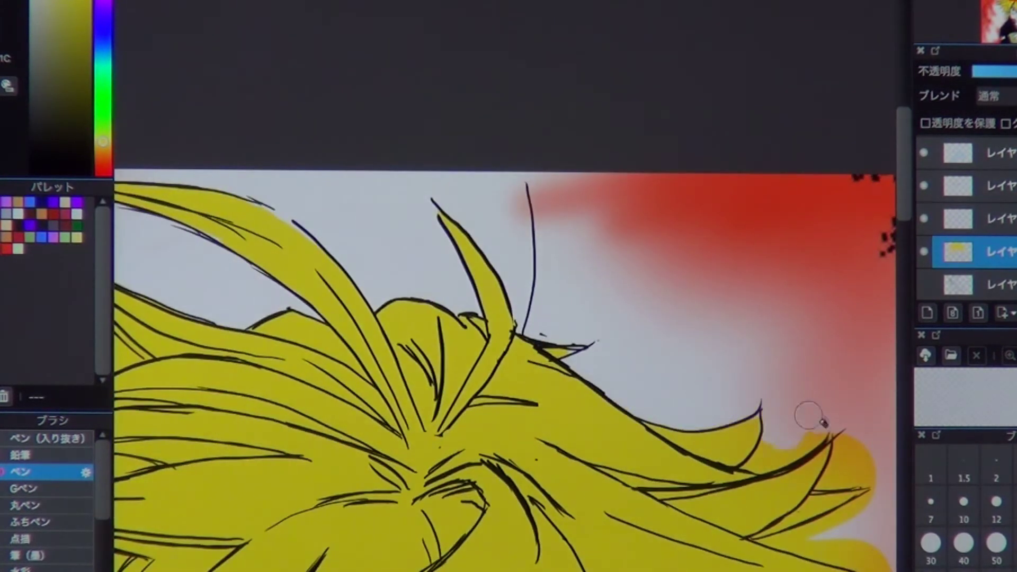
scroll(703, 508, right, 1)
scroll(717, 513, down, 3)
scroll(715, 522, right, 1)
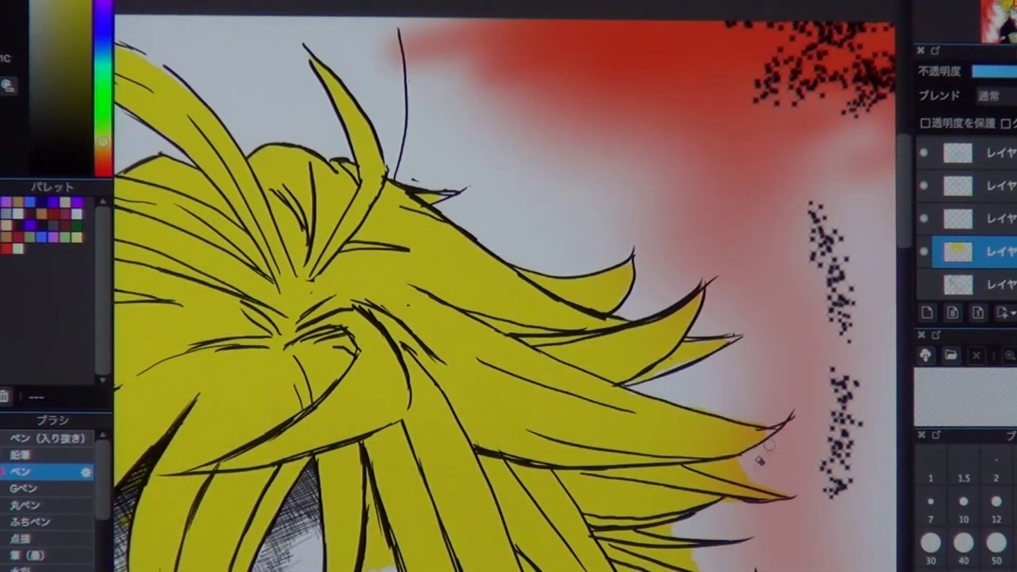
Step: Clean the yellow overspill from the lower right locks of hair down to the baby's green wrap
scroll(719, 513, down, 1)
scroll(700, 522, down, 2)
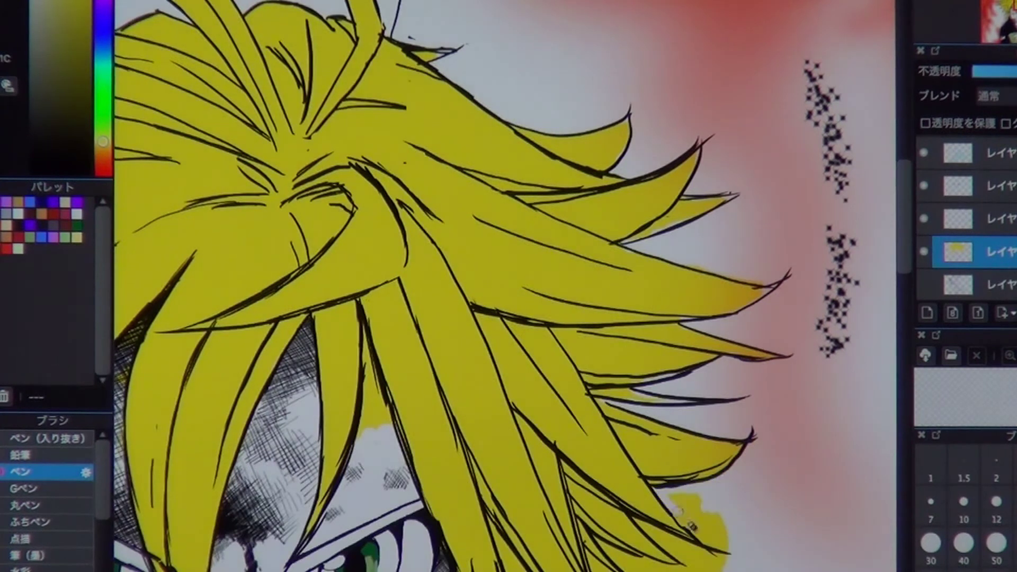
scroll(710, 482, down, 2)
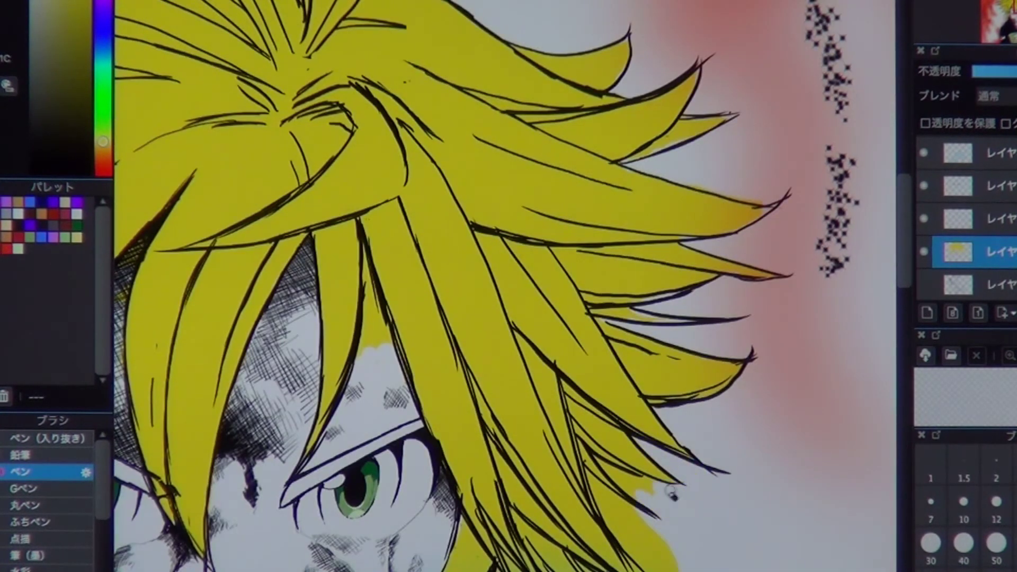
scroll(662, 508, down, 3)
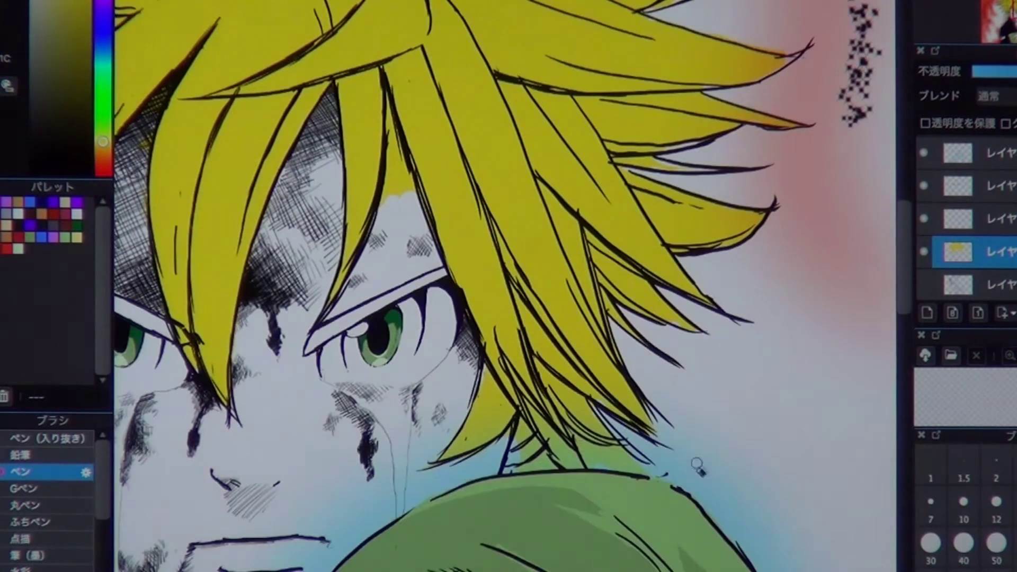
Step: Erase the remaining yellow from the forehead between the fringe locks, and check the edges of the upper hair
scroll(555, 468, up, 3)
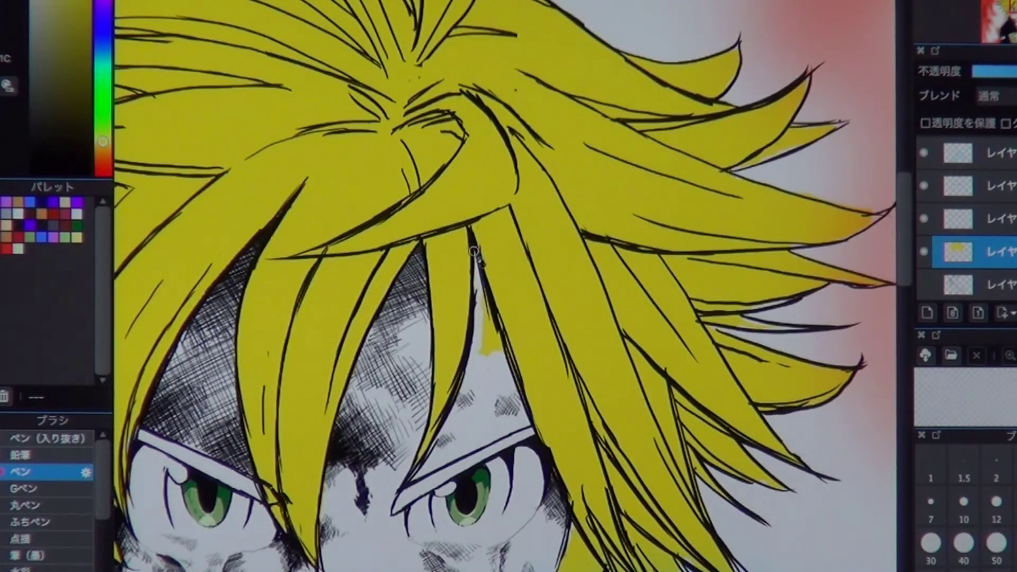
scroll(771, 415, up, 5)
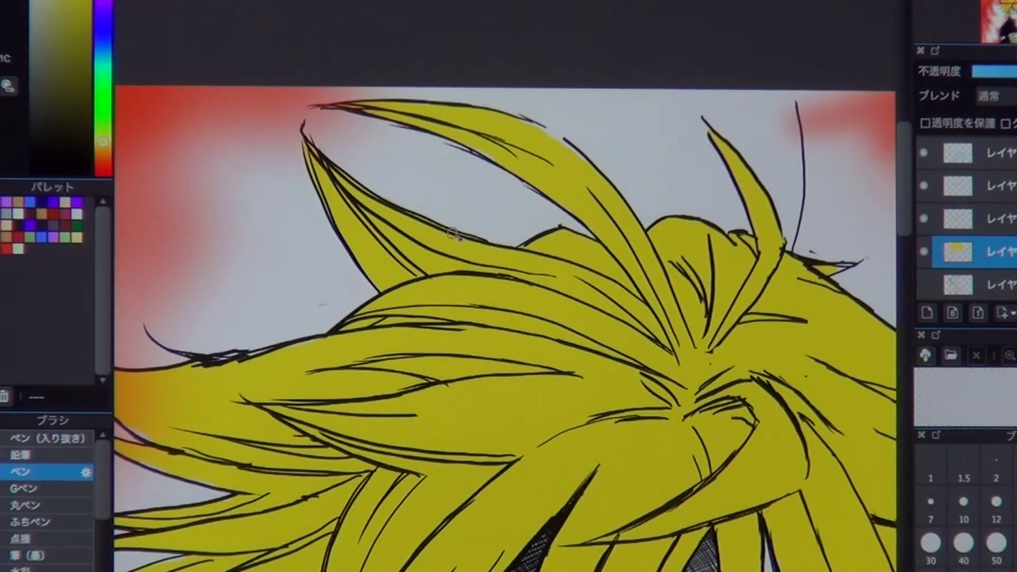
scroll(453, 233, up, 2)
scroll(413, 401, down, 3)
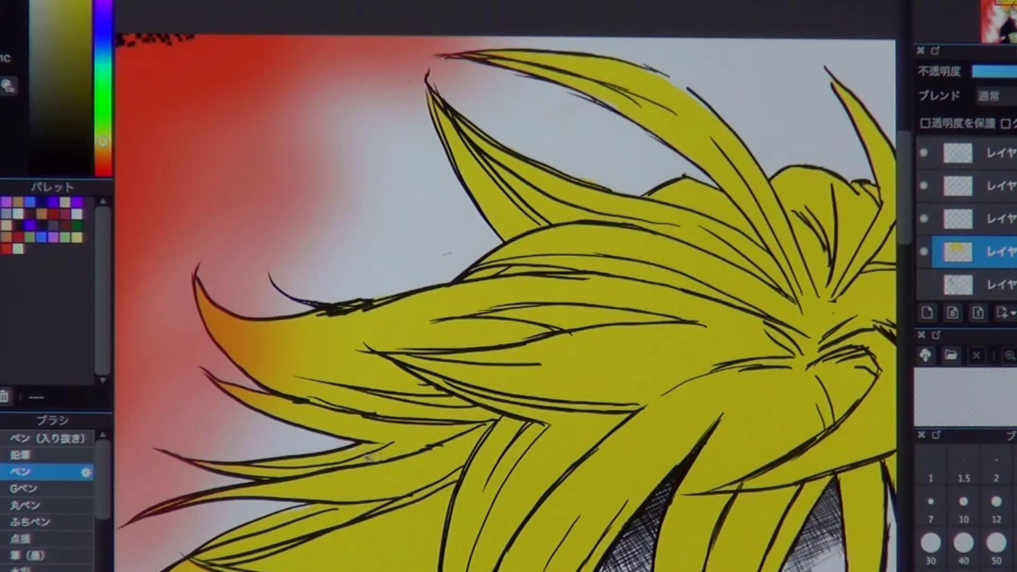
Step: Colour both of the boy's eyebrows in the same yellow as the hair
scroll(312, 533, down, 5)
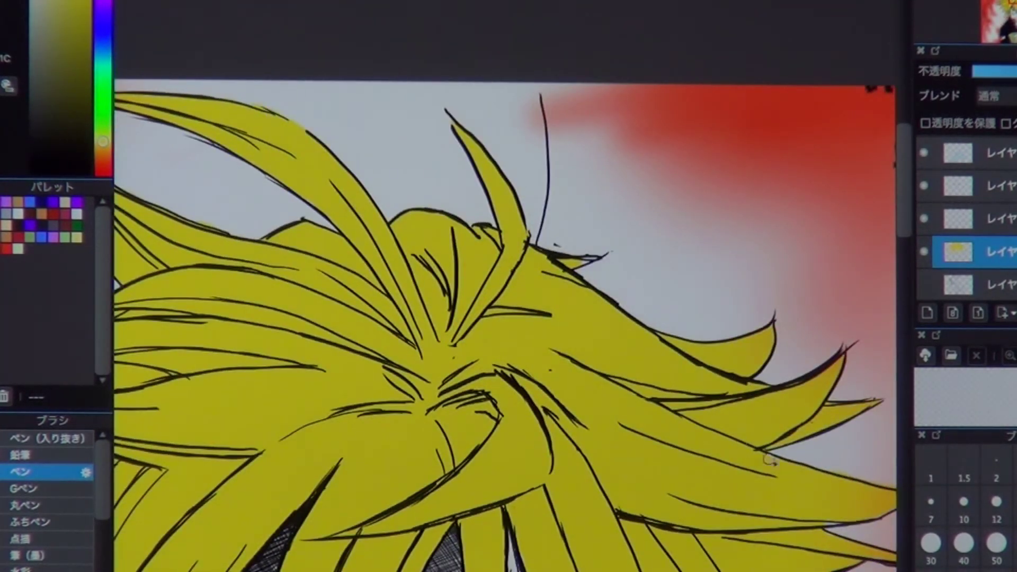
scroll(769, 460, down, 3)
scroll(701, 532, down, 2)
scroll(663, 411, down, 3)
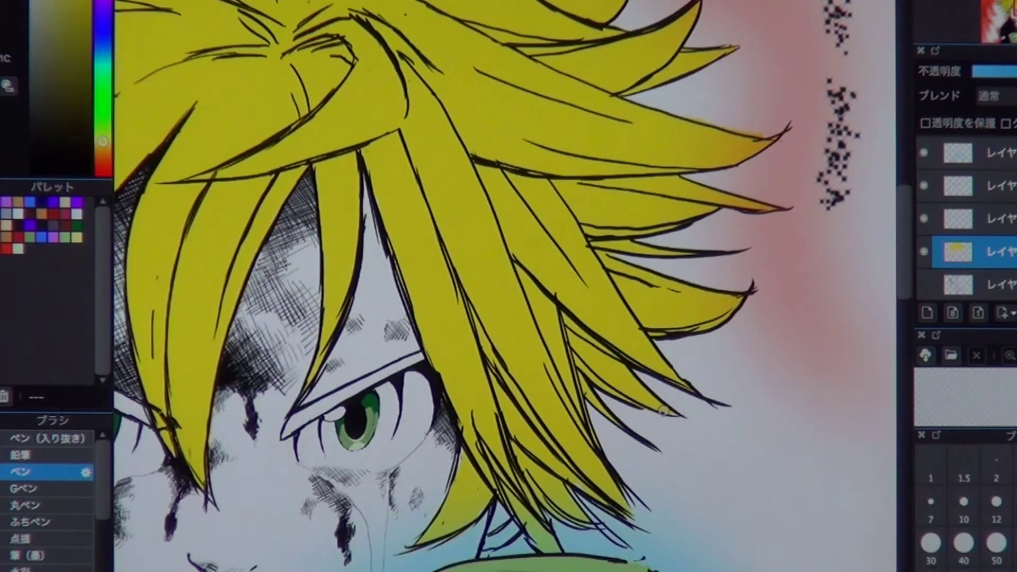
drag(386, 200, 493, 206)
scroll(450, 372, up, 3)
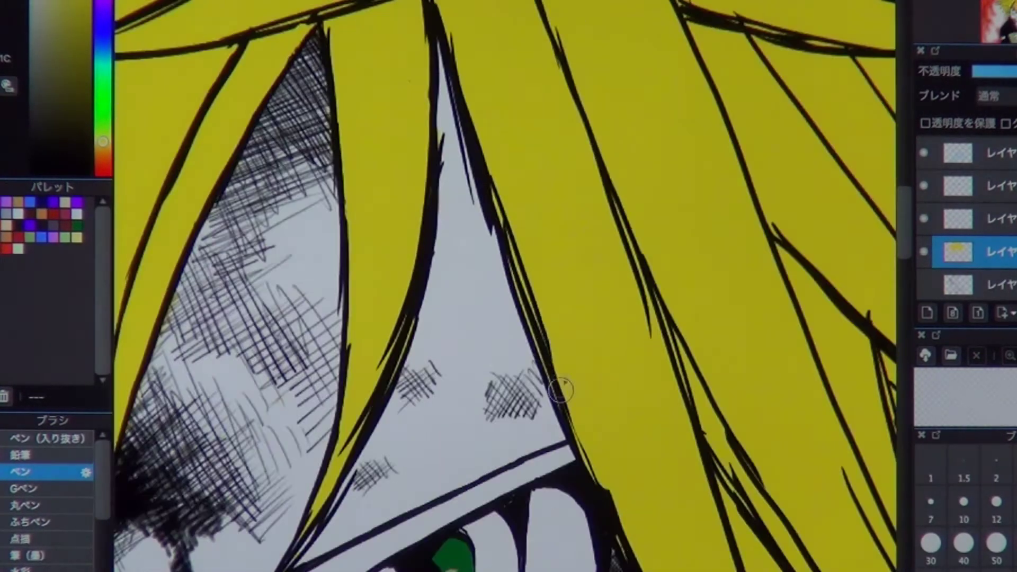
mouse_move(389, 466)
mouse_down()
mouse_move(351, 485)
mouse_move(511, 404)
mouse_move(829, 275)
mouse_up()
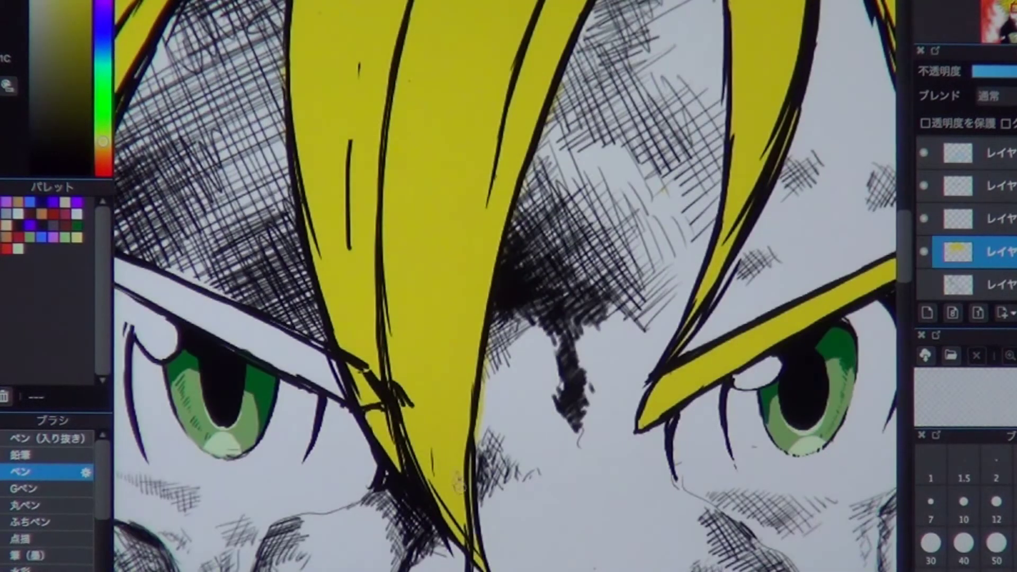
drag(529, 318, 643, 307)
drag(178, 228, 329, 316)
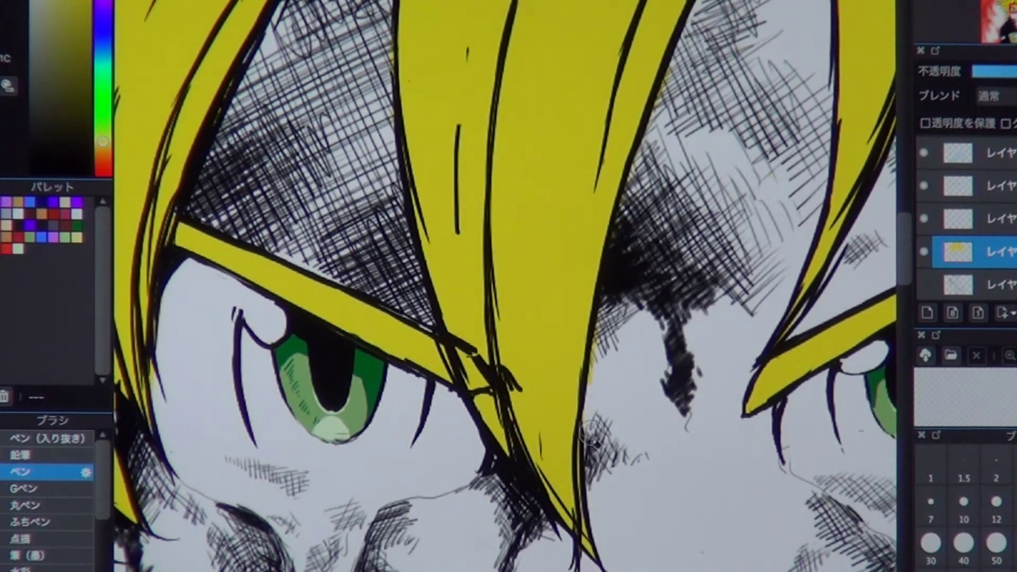
drag(591, 432, 788, 363)
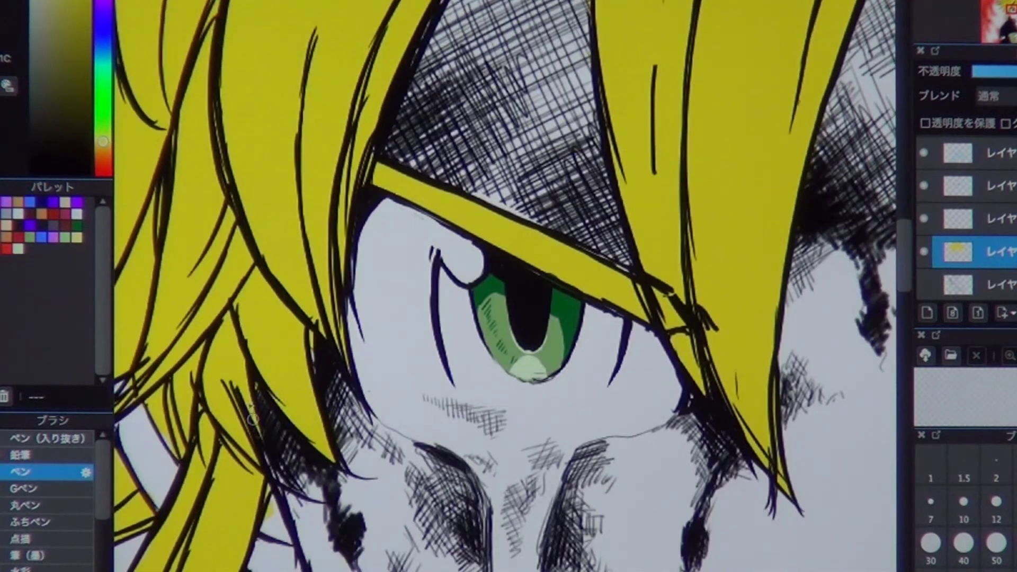
Step: Erase the eyebrow ink lines that cross the central fringe lock
drag(252, 419, 896, 556)
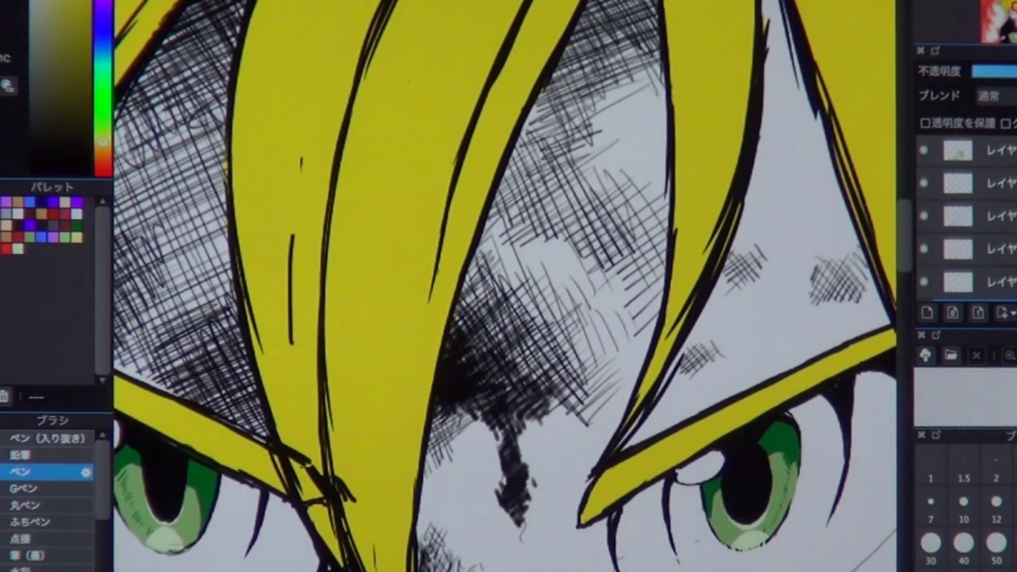
click(959, 266)
drag(347, 460, 444, 421)
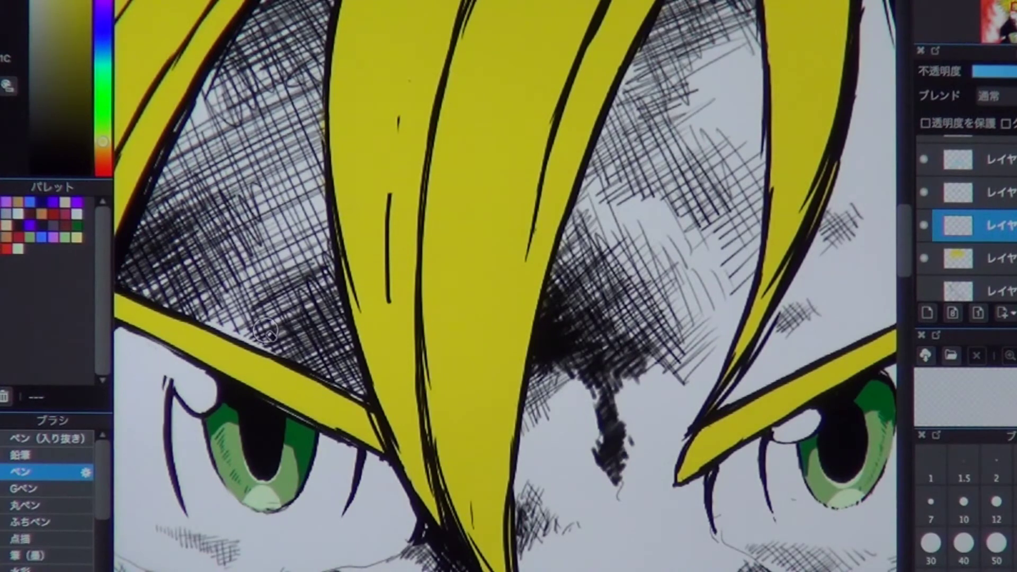
click(993, 8)
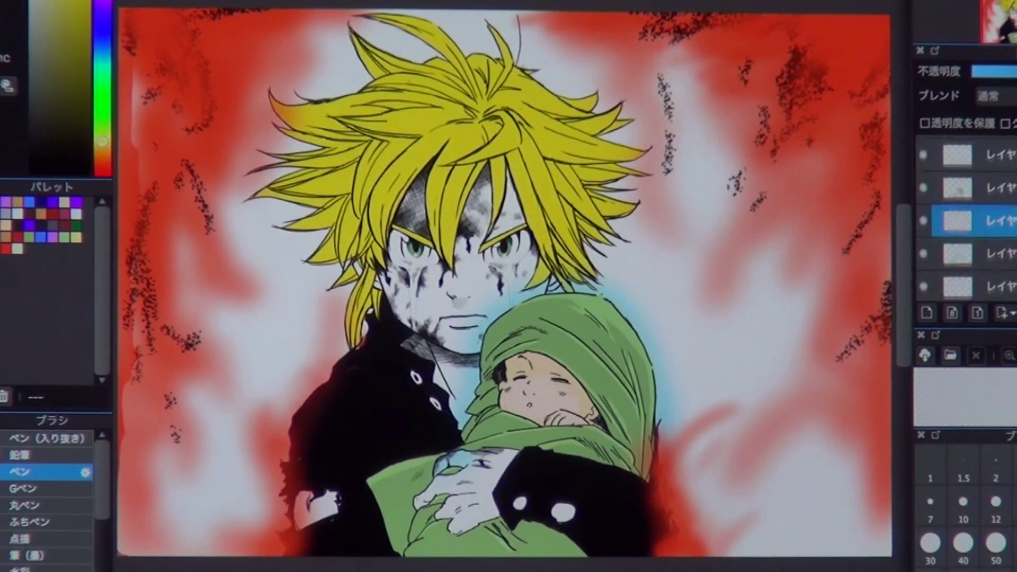
Step: Cross-hatch the tips of the pointed locks on the upper left side of the hair with black pen lines
key(ctrl+plus)
key(ctrl+plus)
key(ctrl+plus)
key(ctrl+plus)
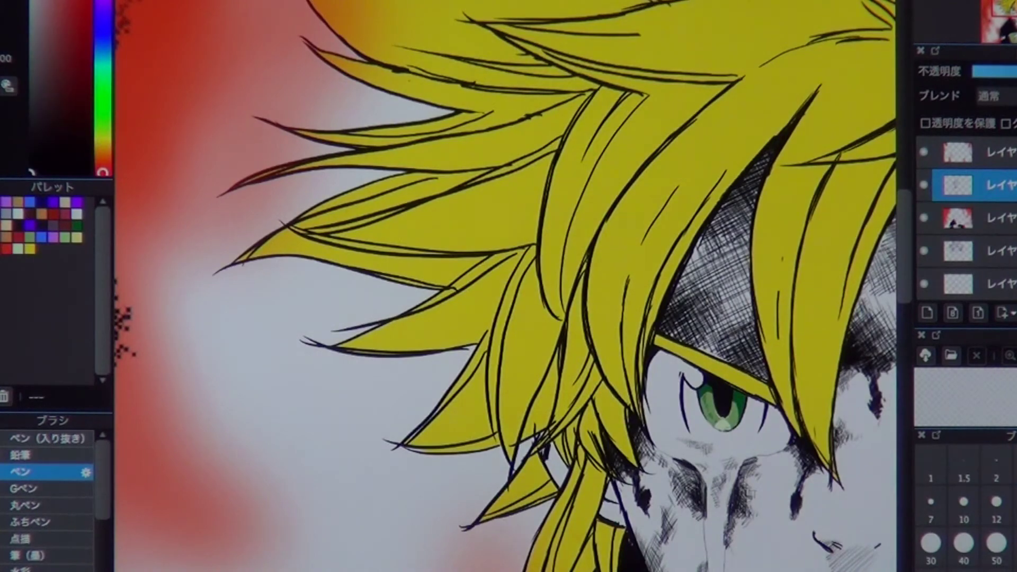
scroll(508, 286, right, 10)
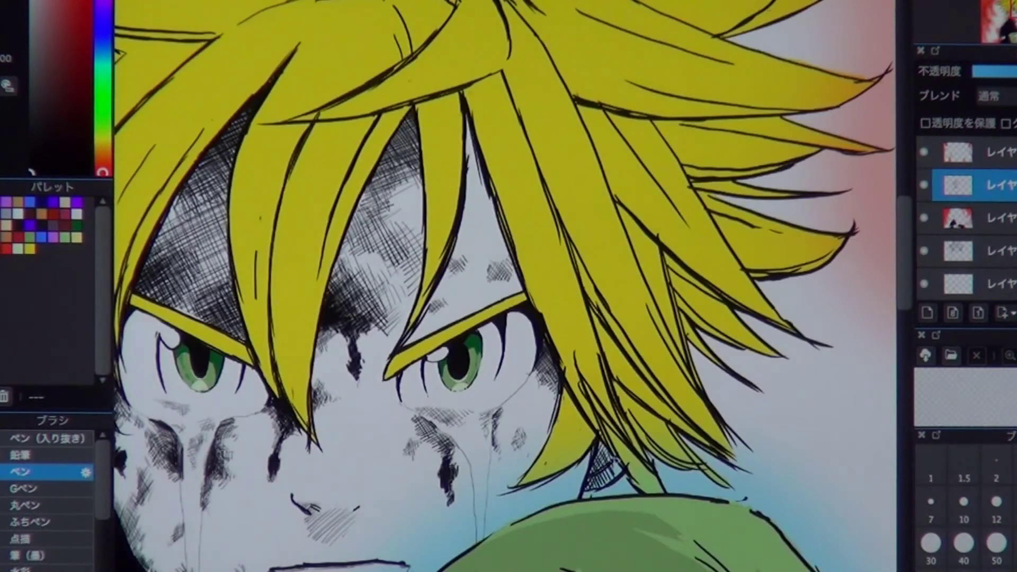
scroll(506, 286, up, 10)
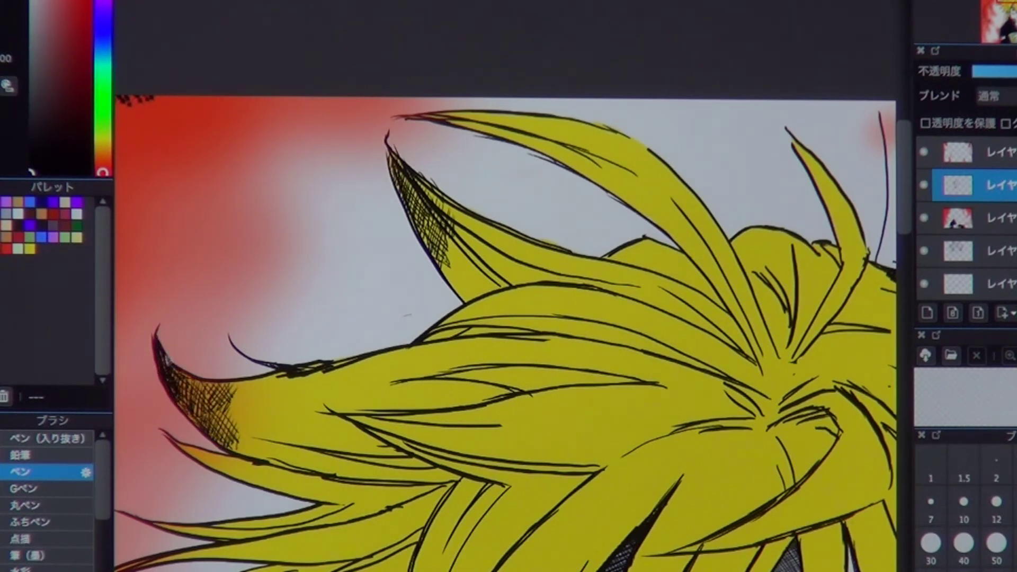
scroll(509, 286, left, 2)
scroll(509, 286, down, 3)
scroll(509, 286, up, 3)
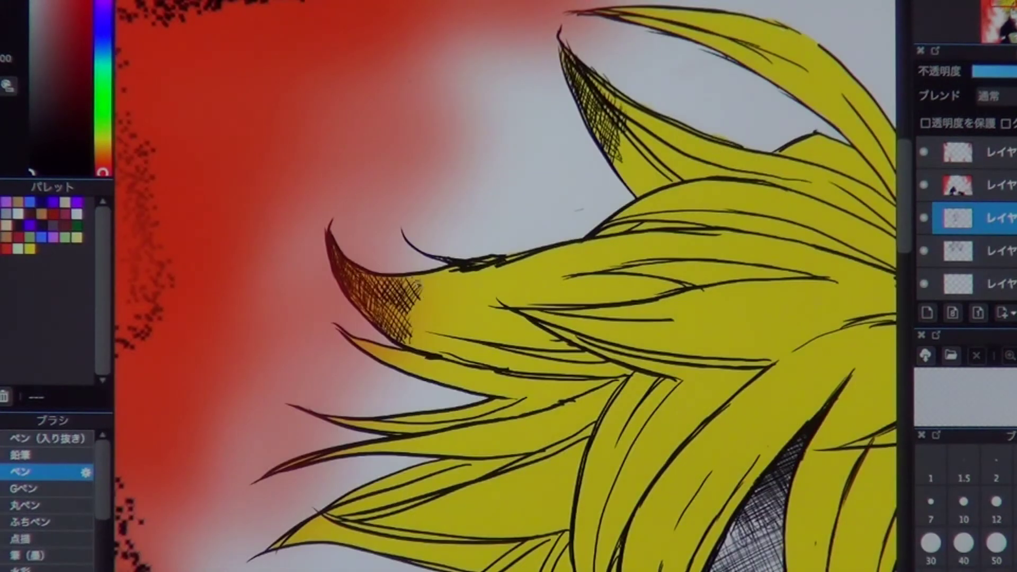
scroll(358, 344, up, 3)
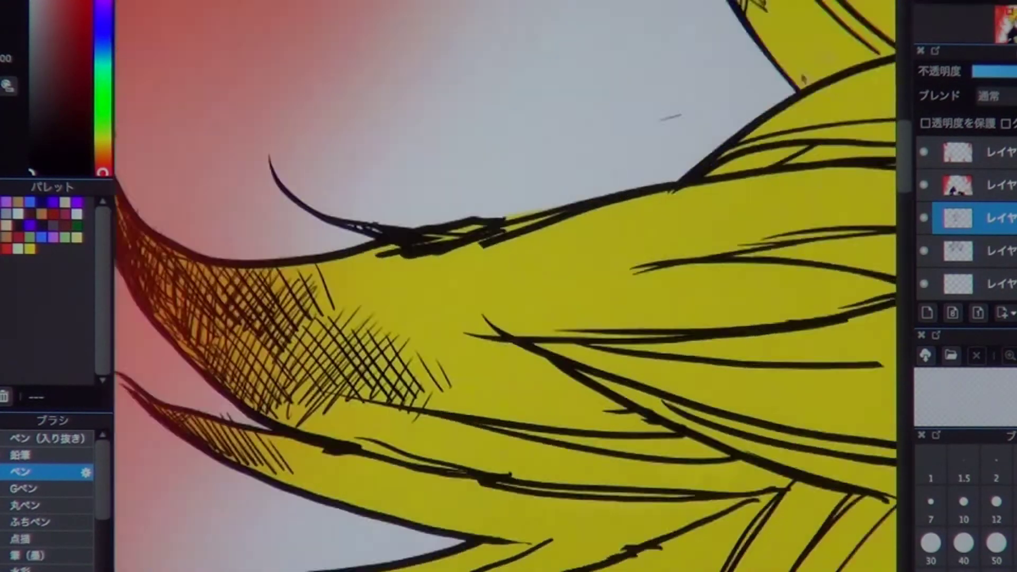
Step: Darken the hatching on the large curved lock's tip and on the smaller lock tip beneath it
drag(371, 379, 408, 419)
drag(467, 400, 504, 426)
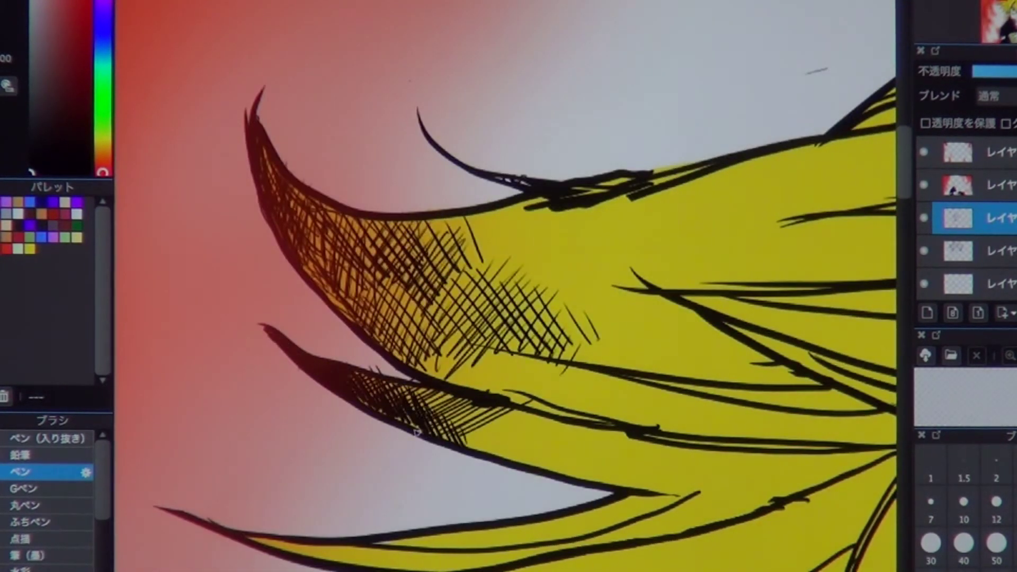
drag(344, 263, 382, 294)
drag(373, 258, 406, 298)
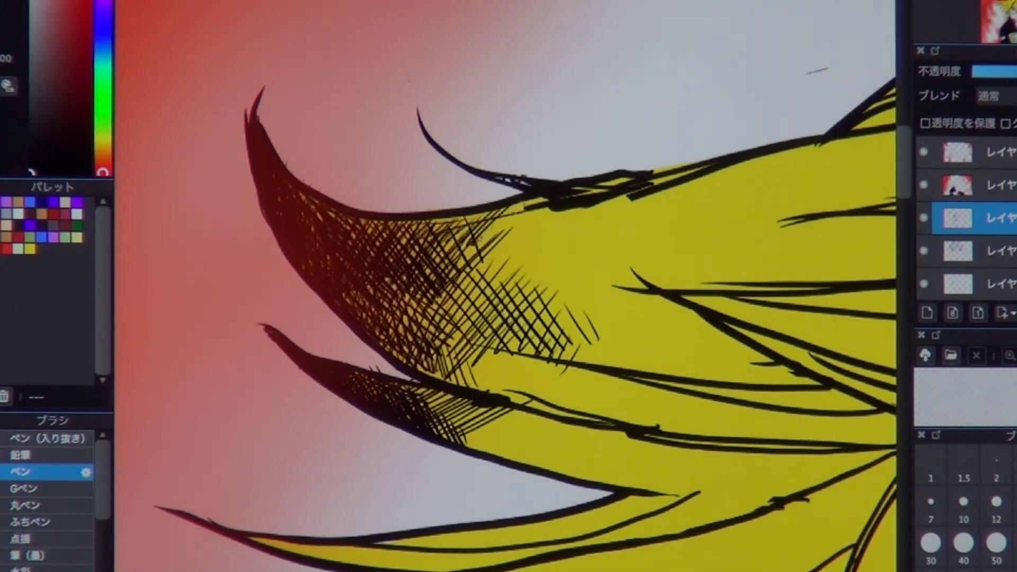
Step: Hatch a dark patch at the base of the large upper left lock and blacken the tip of the spike above it
scroll(621, 170, down, 5)
scroll(461, 277, up, 4)
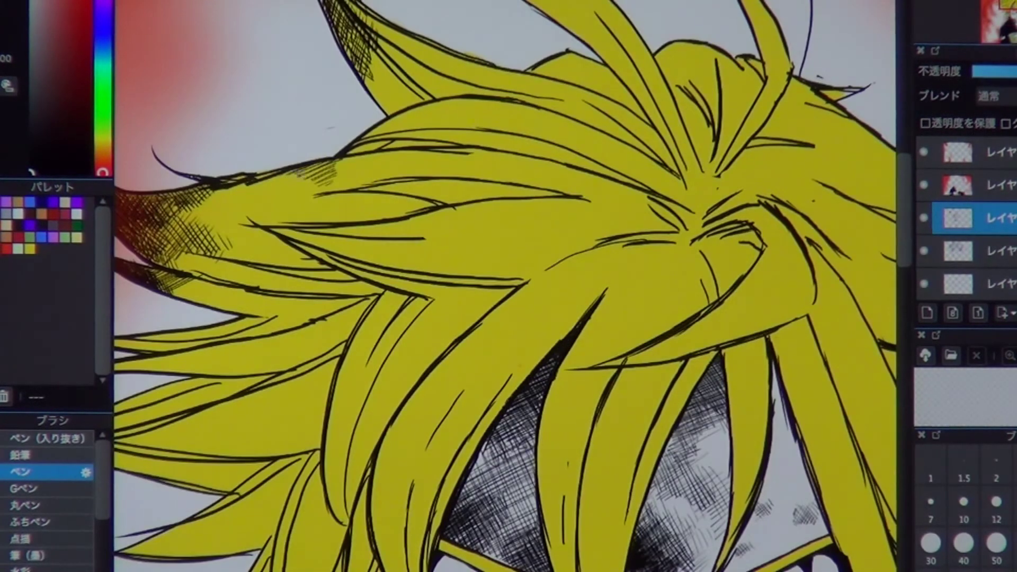
scroll(339, 180, up, 3)
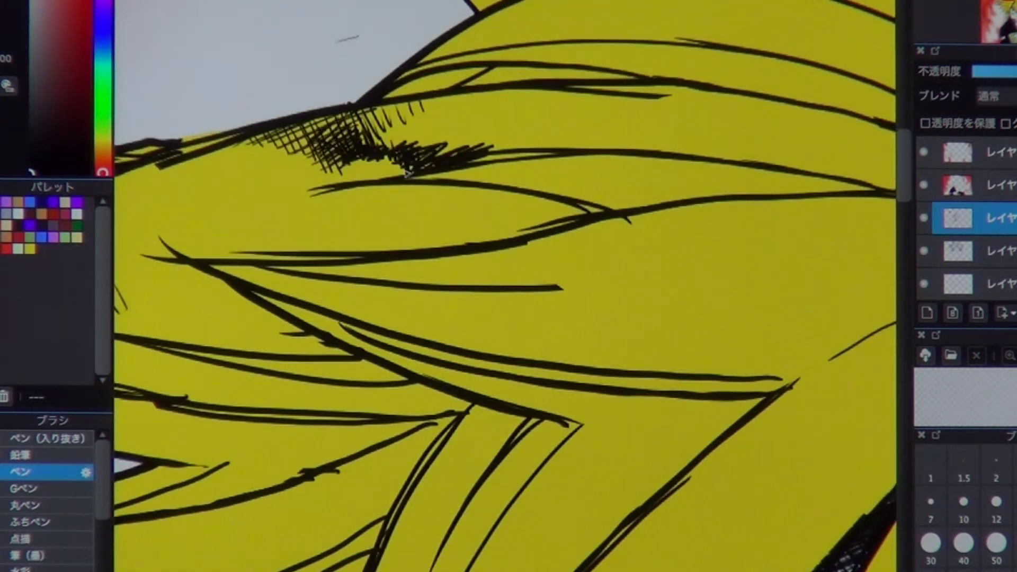
drag(530, 96, 562, 481)
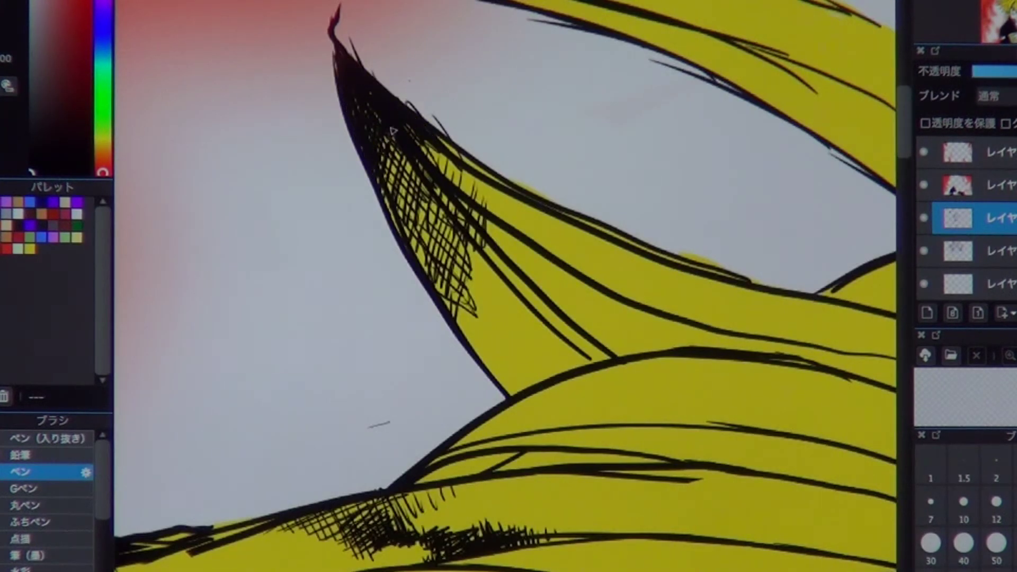
scroll(506, 286, down, 7)
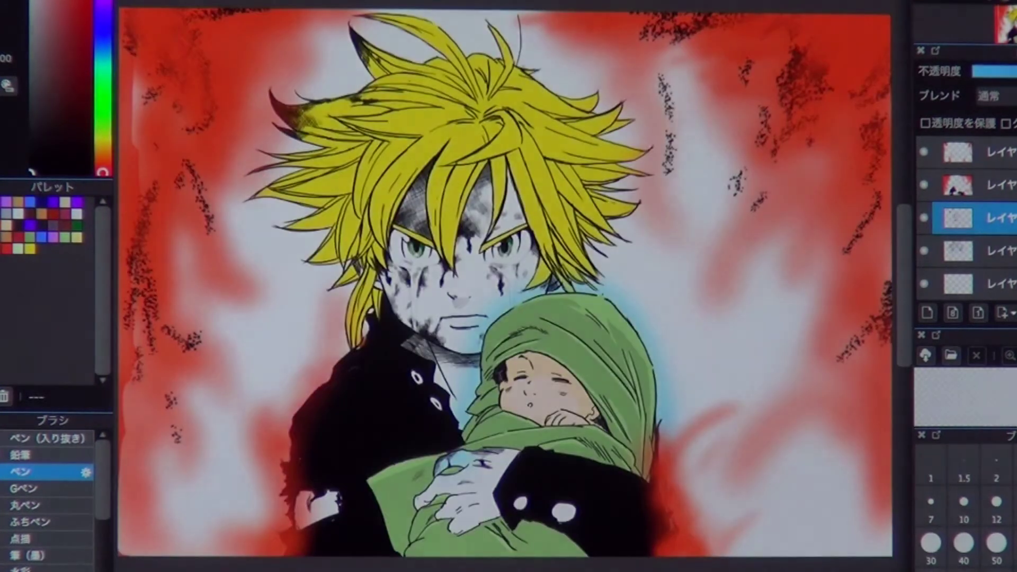
Step: Shade the inner edge of the large left fringe lock and both eyebrows in dark yellow on the shading layer
click(31, 248)
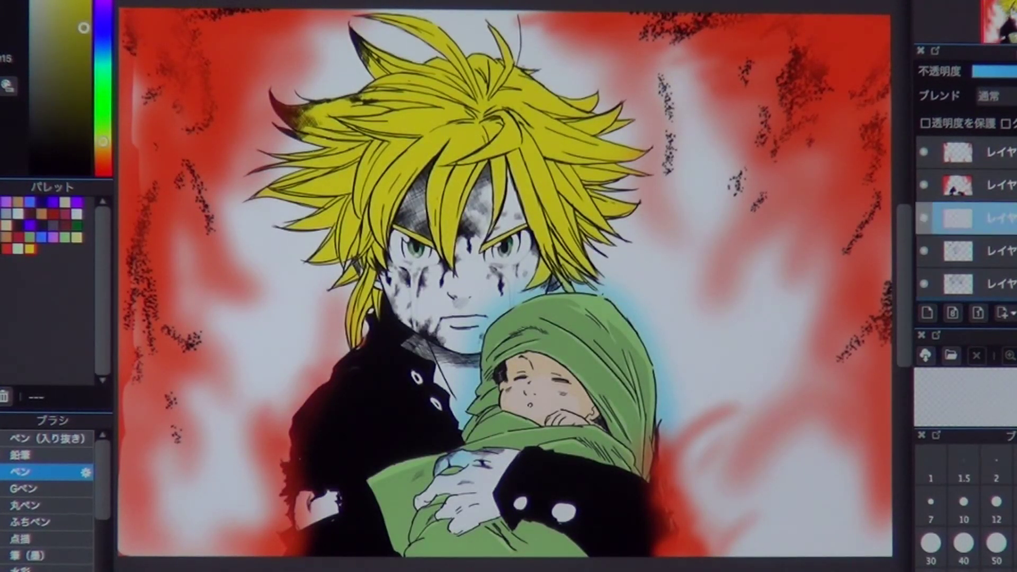
scroll(371, 117, up, 5)
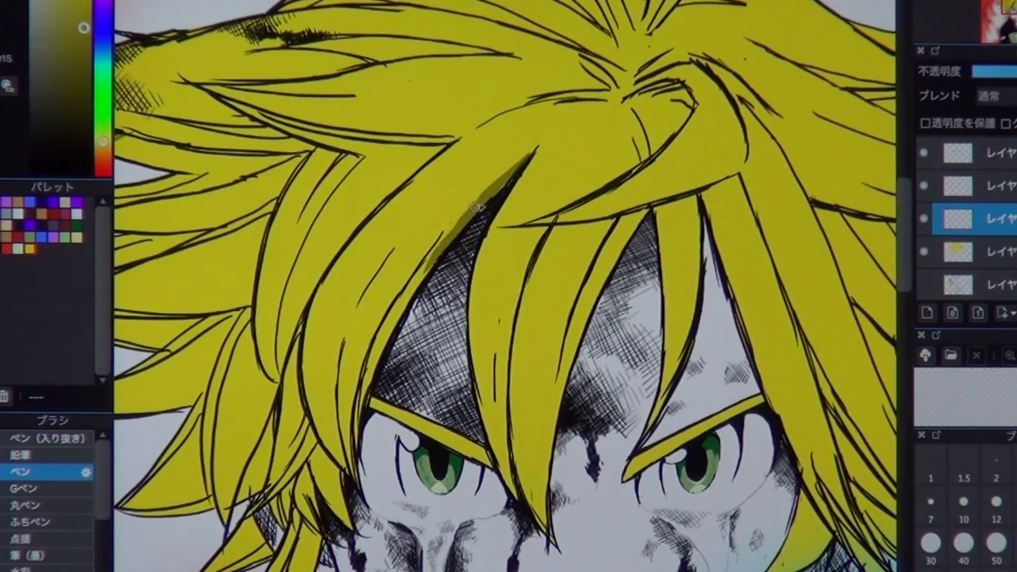
drag(476, 208, 363, 403)
scroll(454, 438, down, 1)
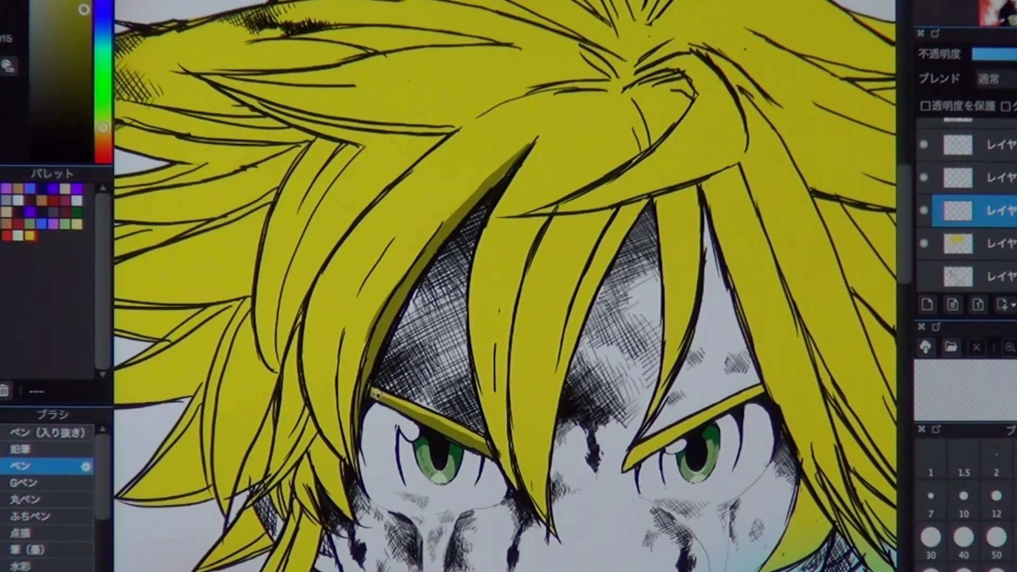
drag(405, 331, 461, 347)
scroll(528, 438, right, 3)
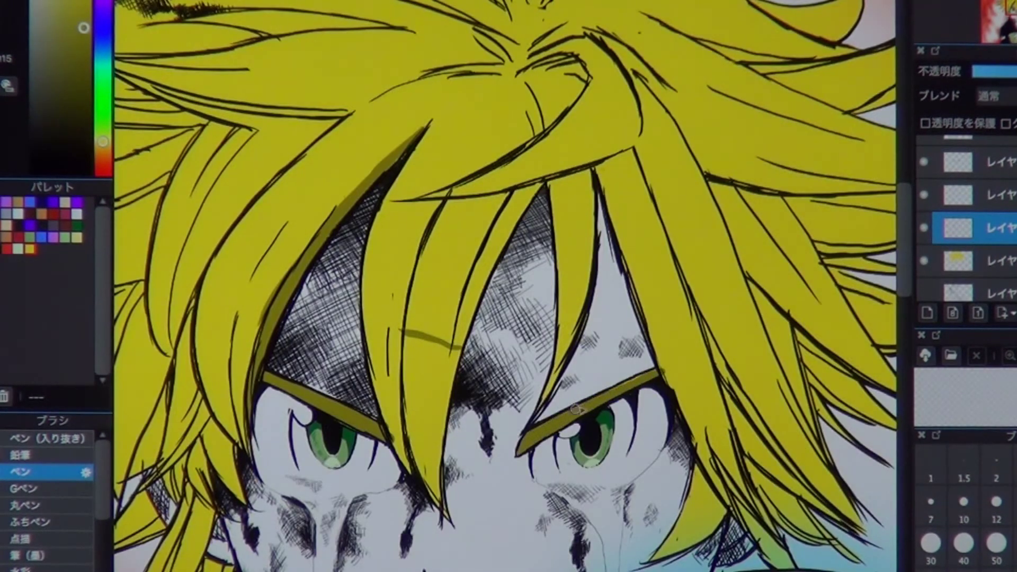
Step: Shade the overlaps of the left side locks and the small pointed lock beside the ear in dark yellow
scroll(577, 409, left, 3)
drag(529, 156, 377, 329)
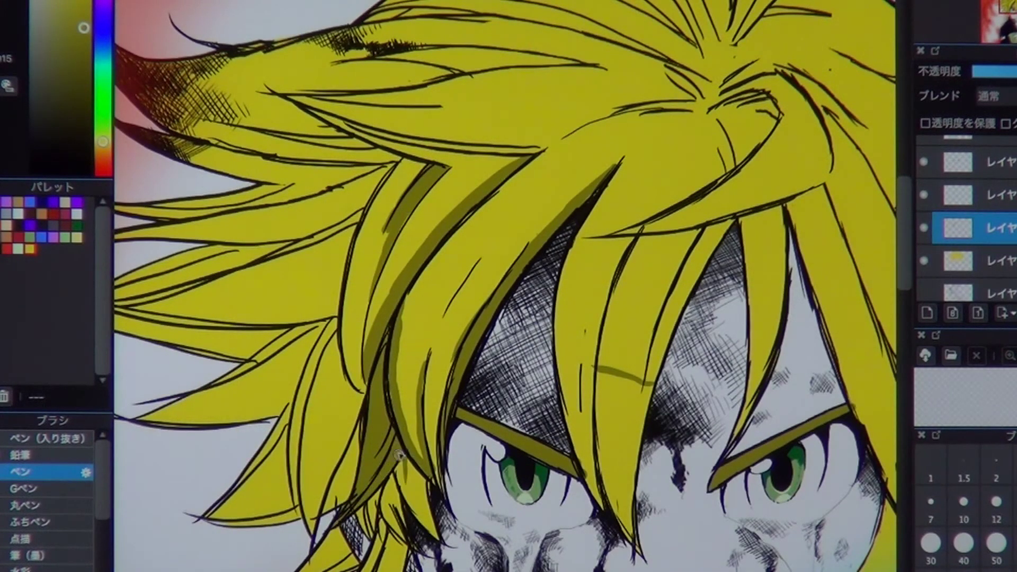
scroll(400, 455, down, 2)
scroll(404, 392, up, 4)
scroll(413, 451, down, 4)
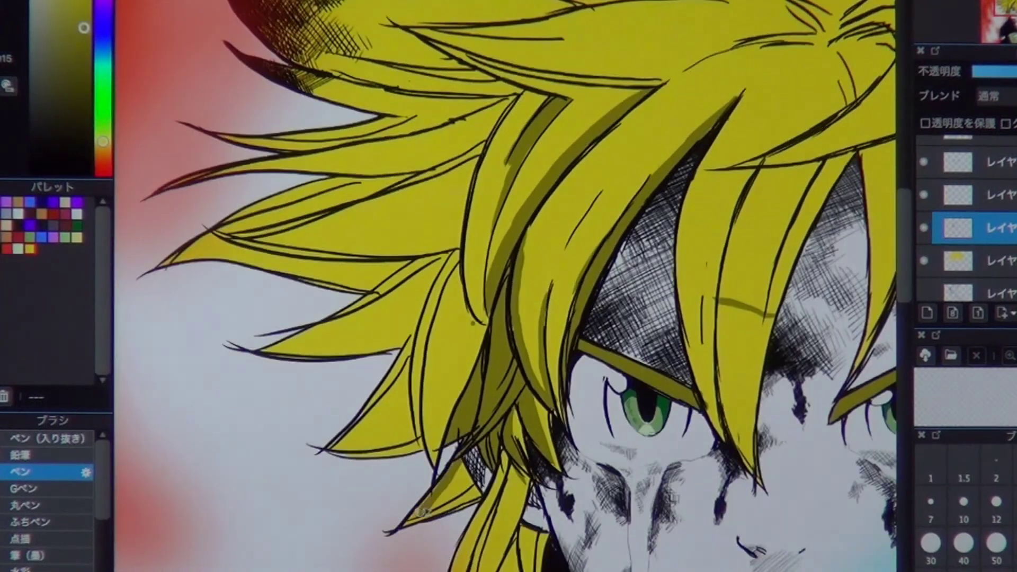
scroll(424, 512, up, 3)
scroll(660, 252, up, 2)
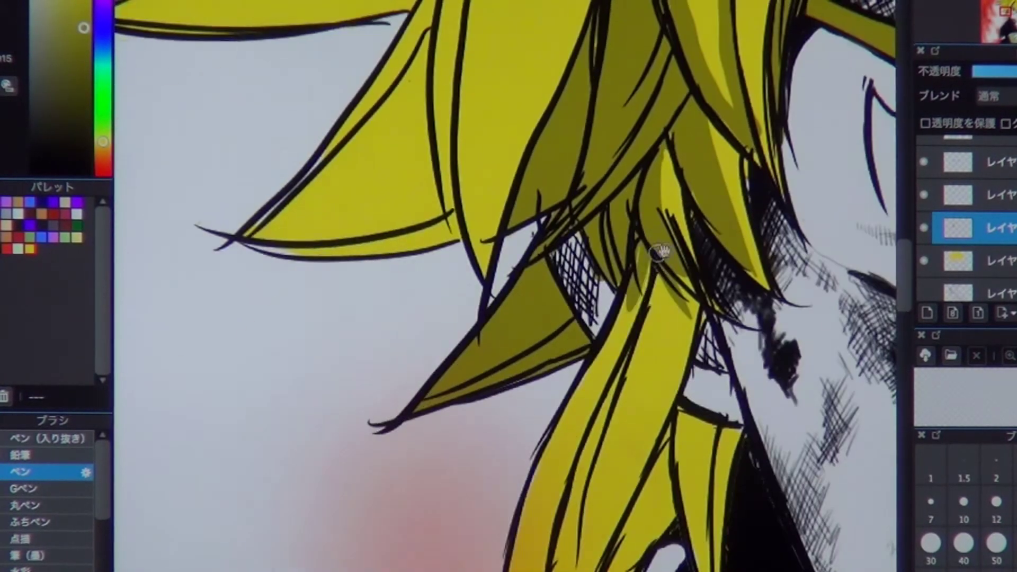
Step: Shade the upper part and outer strand of the long lock hanging beside the neck in dark yellow
mouse_move(564, 442)
mouse_down()
mouse_move(659, 300)
mouse_move(692, 345)
mouse_up()
scroll(691, 344, down, 3)
mouse_move(684, 185)
mouse_down()
mouse_move(677, 313)
mouse_move(599, 352)
mouse_up()
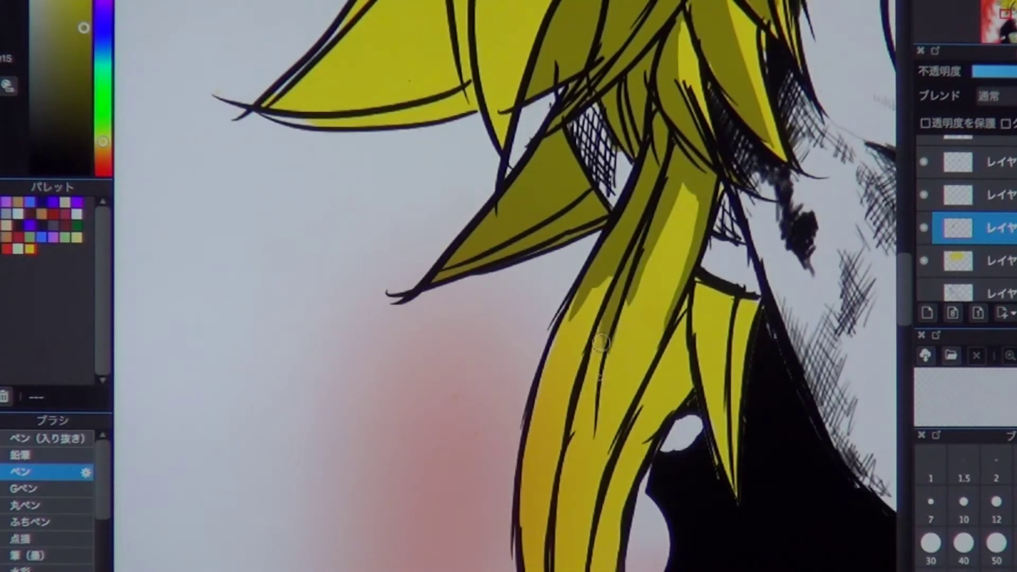
drag(636, 271, 554, 443)
scroll(583, 424, down, 3)
drag(612, 249, 580, 349)
drag(630, 233, 583, 498)
drag(747, 164, 654, 392)
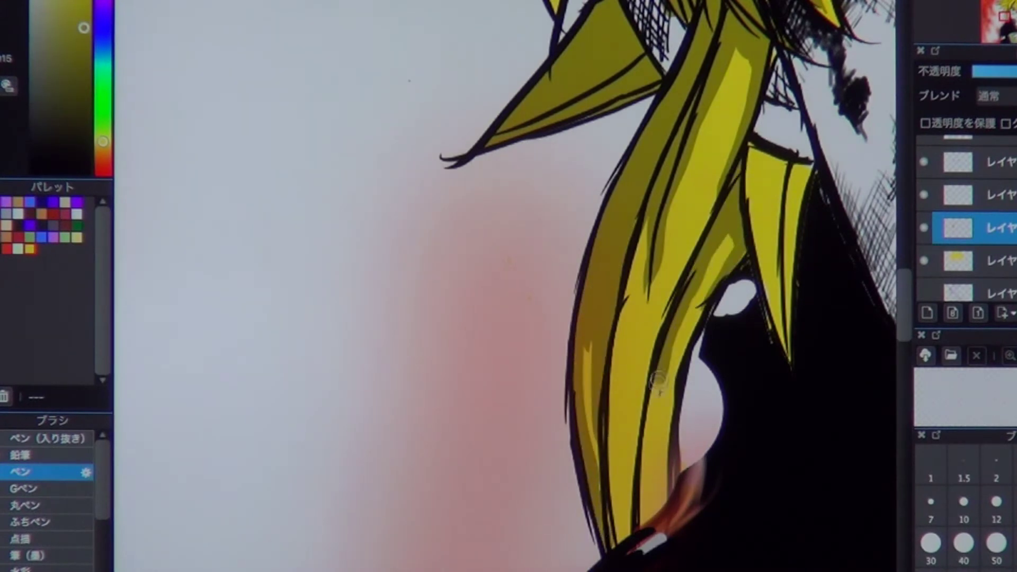
Step: Carry the shading down to the hanging lock's end, leaving a light central band, and shade the short strand beside the collar
drag(683, 318, 628, 536)
drag(630, 265, 610, 540)
drag(729, 244, 660, 506)
scroll(660, 506, up, 2)
drag(774, 191, 737, 371)
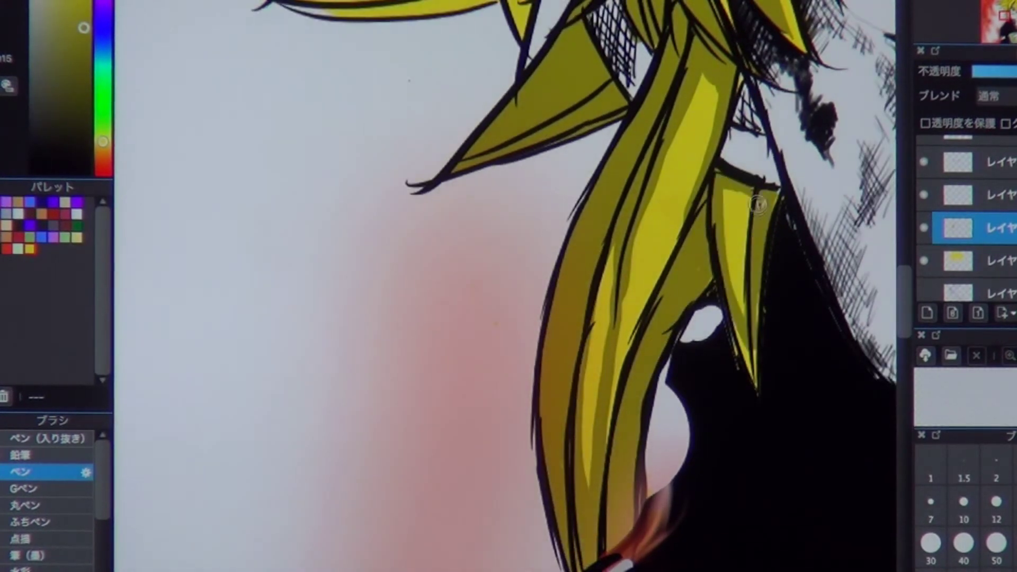
Step: Shade the lower left pointed lock in dark yellow around its edges, leaving a bright patch in the middle
scroll(775, 196, up, 5)
drag(342, 318, 289, 390)
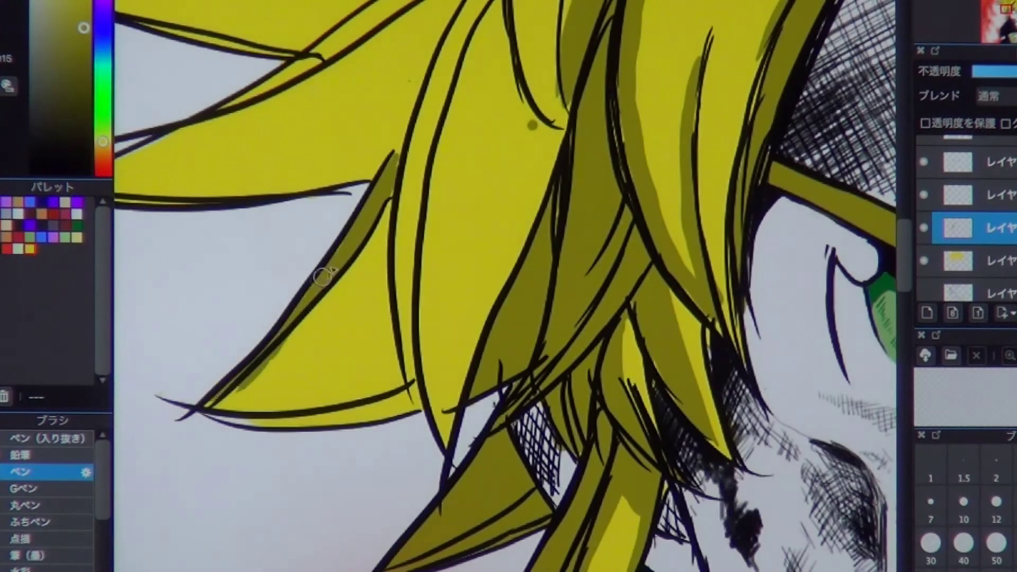
drag(406, 201, 366, 371)
mouse_move(448, 259)
mouse_down()
mouse_move(307, 398)
mouse_move(493, 393)
mouse_up()
drag(450, 281, 349, 392)
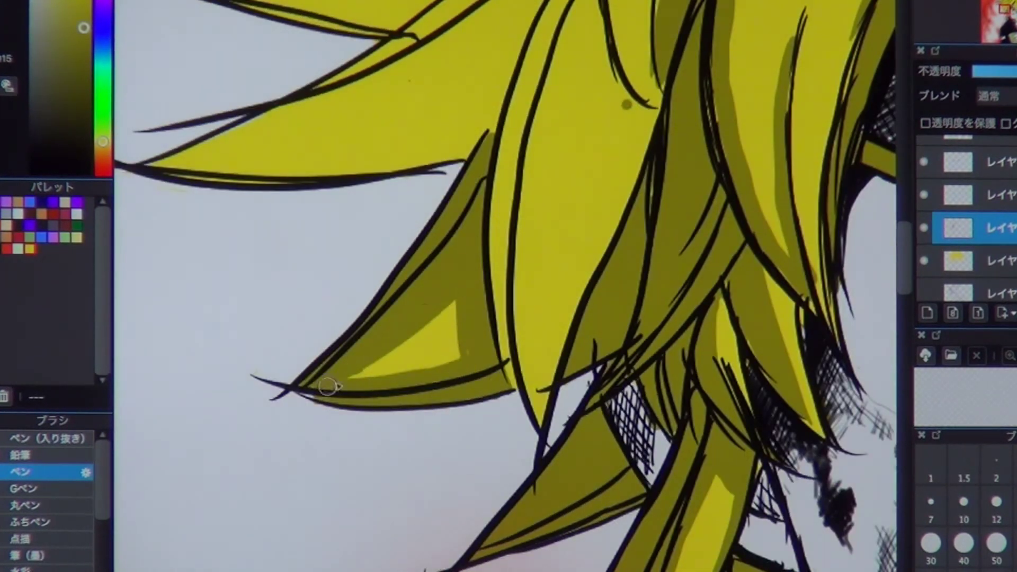
Step: Shade the pointed lock above it along its upper strand, its base and its lower edge
scroll(688, 176, up, 5)
drag(641, 201, 451, 318)
mouse_move(679, 185)
mouse_down()
mouse_move(590, 379)
mouse_move(607, 366)
mouse_up()
scroll(661, 306, left, 3)
drag(710, 366, 527, 377)
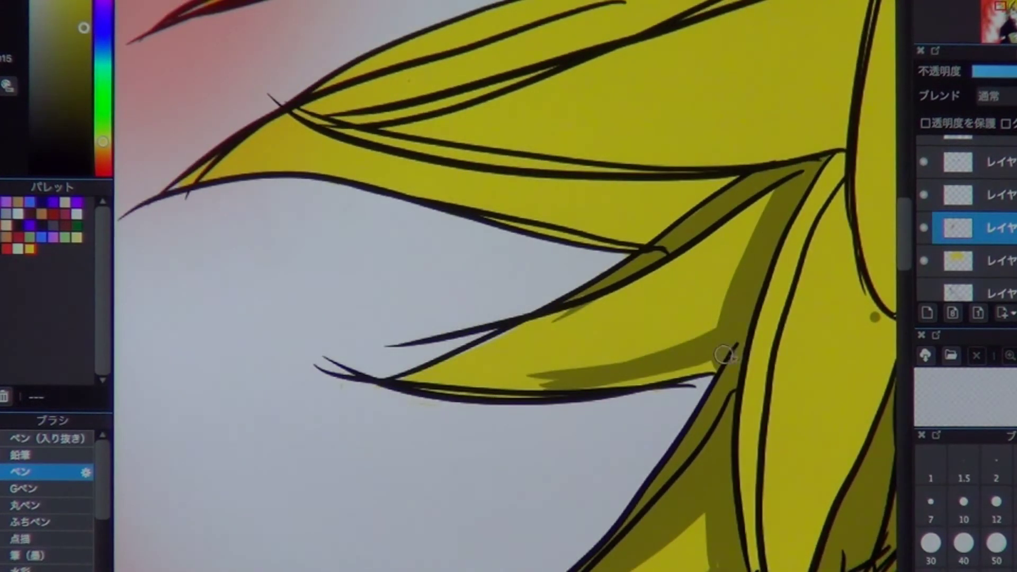
drag(737, 347, 519, 374)
drag(721, 318, 501, 371)
Step: Shade the base of the next lock up, the one with the orange tip, fading it out in ragged strokes
scroll(710, 345, up, 3)
drag(721, 342, 456, 382)
scroll(689, 371, up, 3)
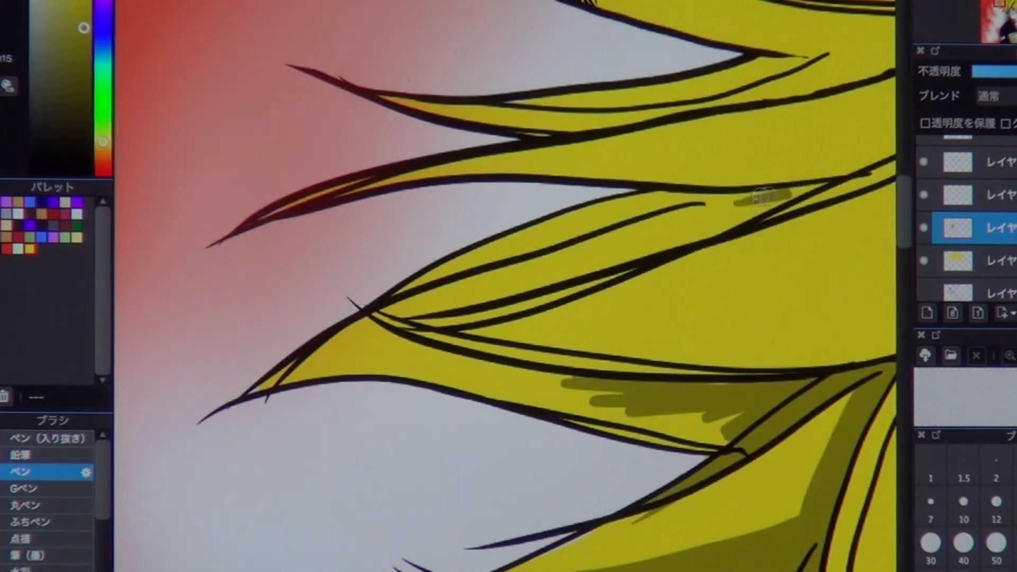
Step: Fill the narrow strand above the orange-tipped lock with dark yellow shading from its base to its point
drag(816, 186, 610, 265)
drag(710, 220, 490, 297)
drag(747, 199, 514, 275)
mouse_move(752, 189)
mouse_down()
mouse_move(621, 202)
mouse_move(402, 305)
mouse_up()
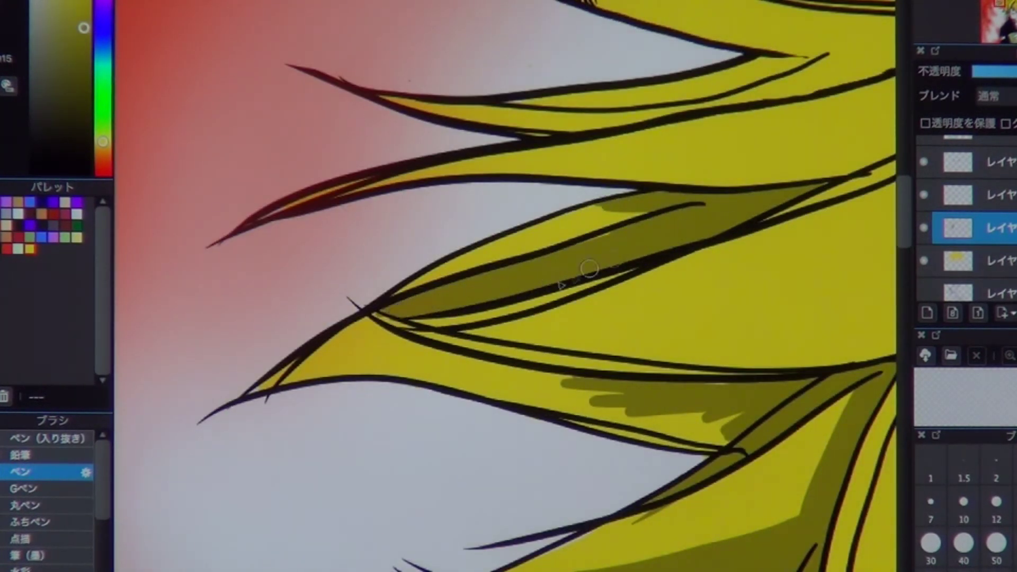
Step: Fill the orange-tipped lock with dark yellow shading from its base out to its point
mouse_move(631, 270)
mouse_down()
mouse_move(387, 321)
mouse_move(260, 387)
mouse_up()
drag(683, 370, 392, 379)
drag(742, 424, 567, 409)
drag(620, 339, 415, 346)
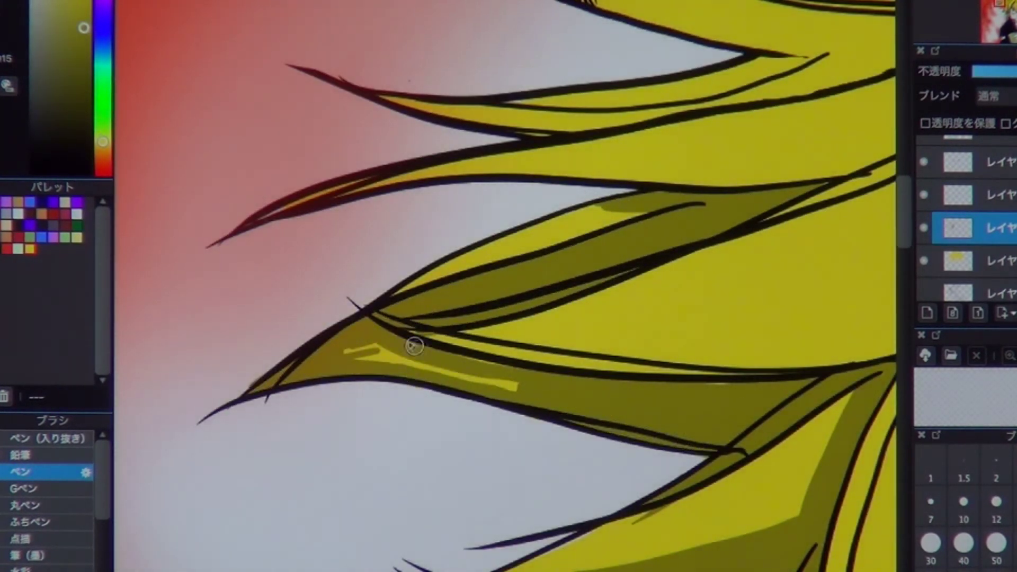
drag(517, 387, 347, 351)
Step: Shade the strand above it around a narrow bright streak, and fill the lower strand of the thin lock higher up
scroll(627, 277, up, 3)
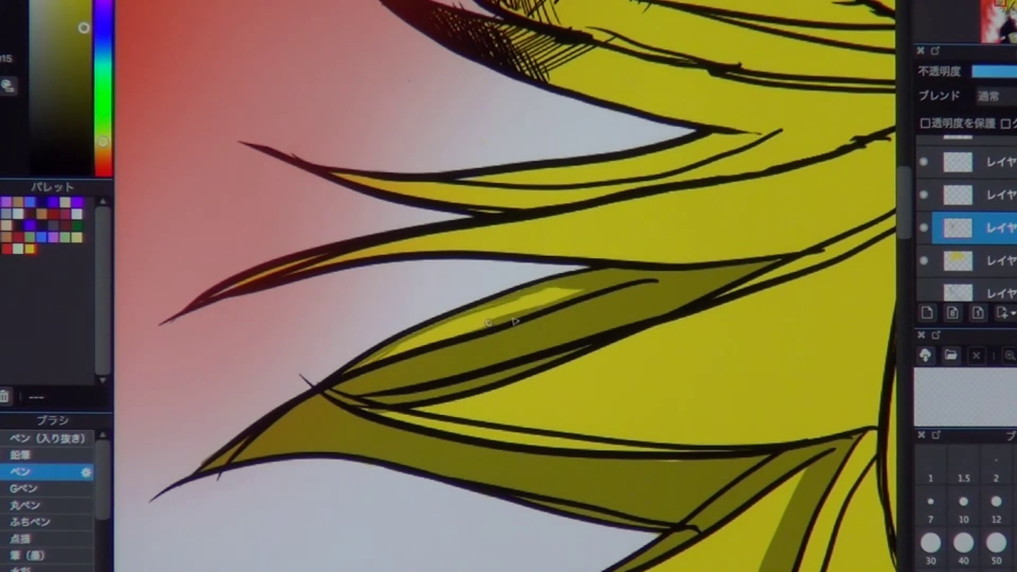
scroll(401, 339, up, 3)
drag(562, 280, 524, 277)
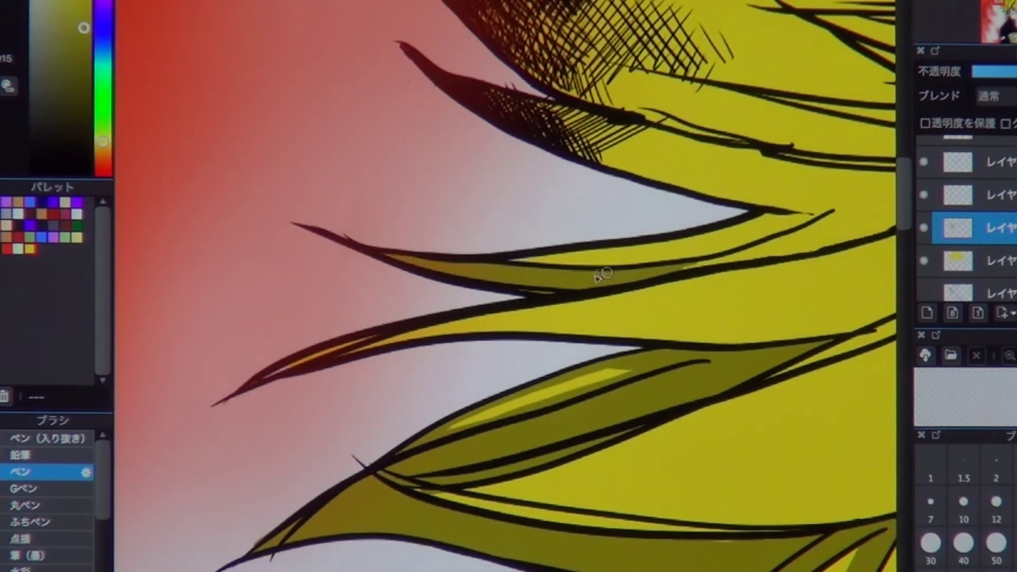
Step: Shade the upper strand of the thin lock and the lower edge of the small cross-hatched lock above it
scroll(601, 275, up, 4)
drag(539, 228, 716, 291)
drag(599, 355, 492, 360)
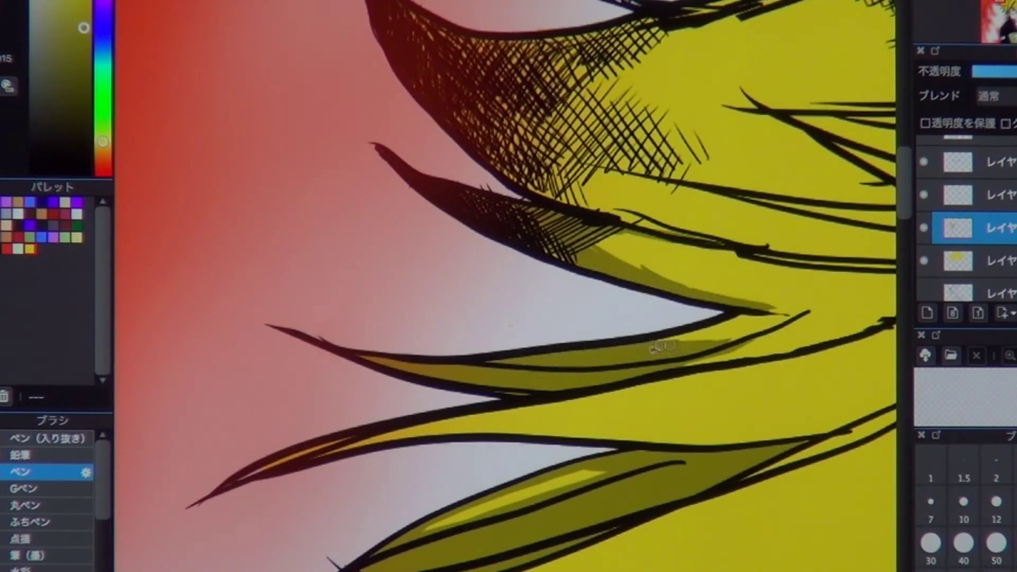
scroll(506, 286, down, 5)
scroll(275, 159, up, 5)
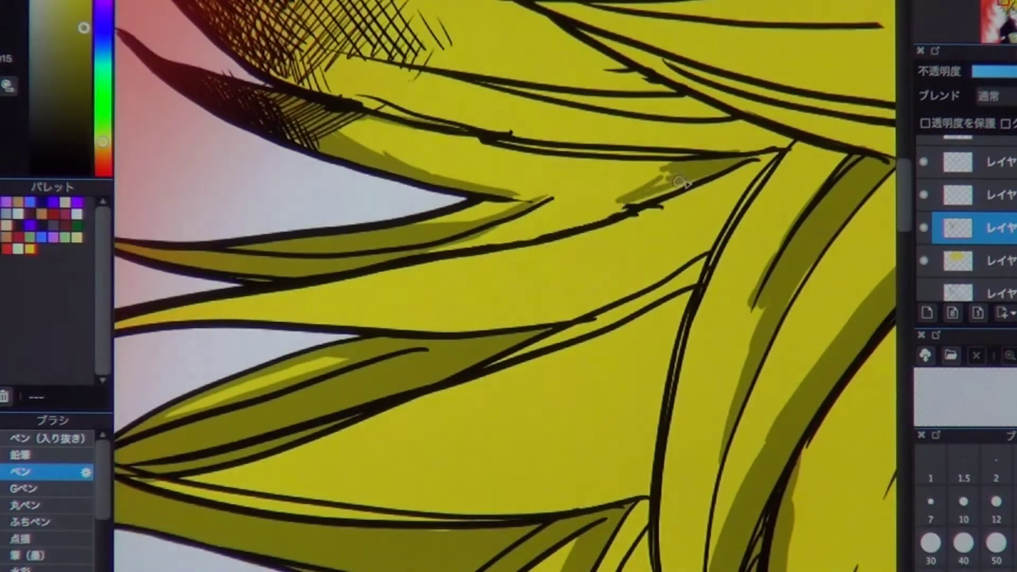
Step: Fill the small cross-hatched lock and the base it shares with the thin lock with dark yellow shading
drag(609, 214, 439, 248)
mouse_move(509, 204)
mouse_down()
mouse_move(734, 163)
mouse_move(718, 236)
mouse_up()
scroll(631, 239, up, 2)
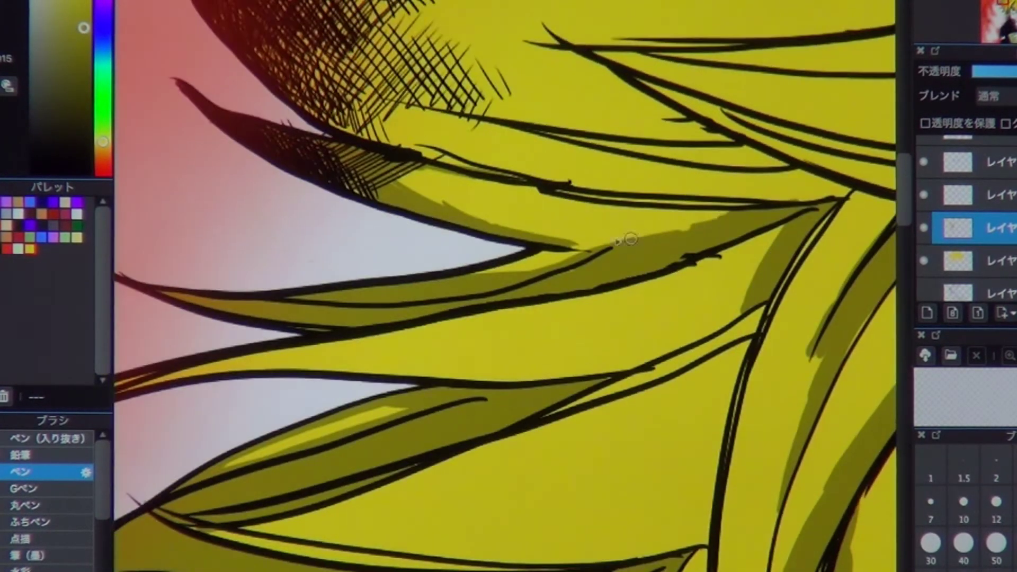
drag(668, 211, 382, 183)
Step: Shade the base and lower edge of the bright lock just below, keeping its upper part bright
mouse_move(784, 225)
mouse_down()
mouse_move(749, 291)
mouse_move(524, 398)
mouse_up()
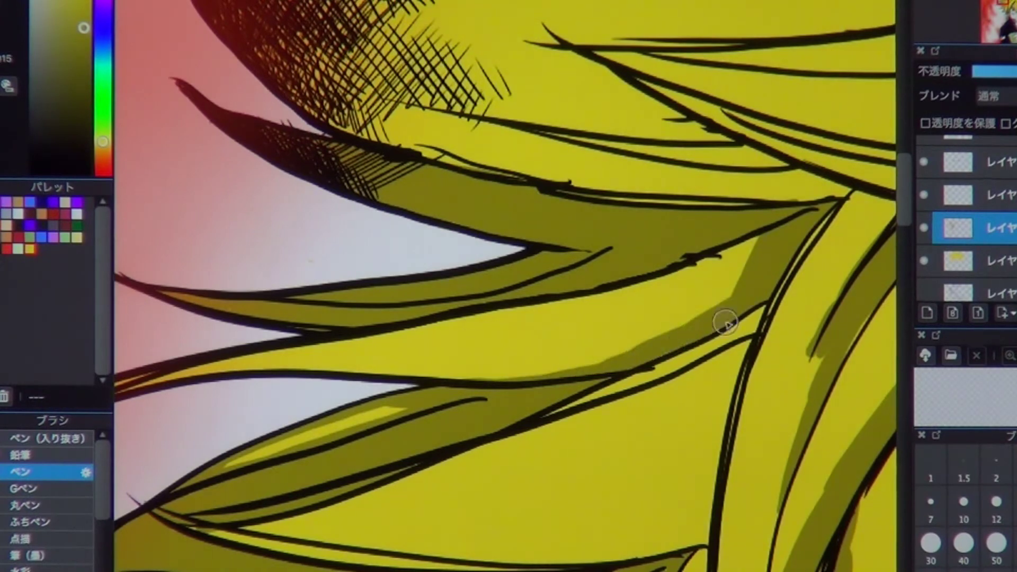
scroll(604, 368, left, 2)
drag(604, 369, 418, 377)
Step: Shade the large cross-hatched lock in dark yellow from its curved tip to the pointed strand at its base
scroll(467, 403, up, 5)
scroll(466, 403, right, 2)
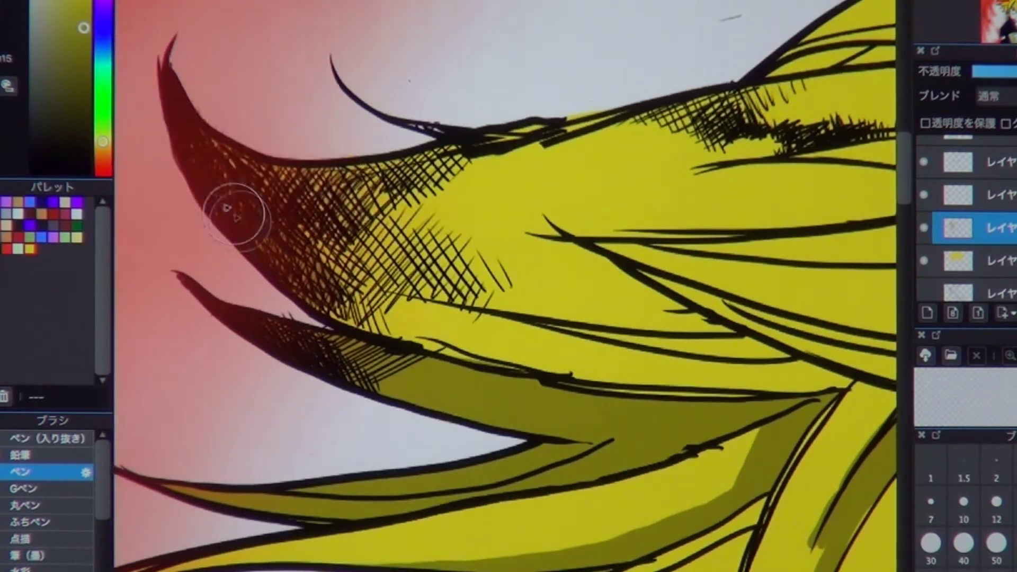
mouse_move(236, 215)
mouse_down()
mouse_move(734, 382)
mouse_move(530, 265)
mouse_up()
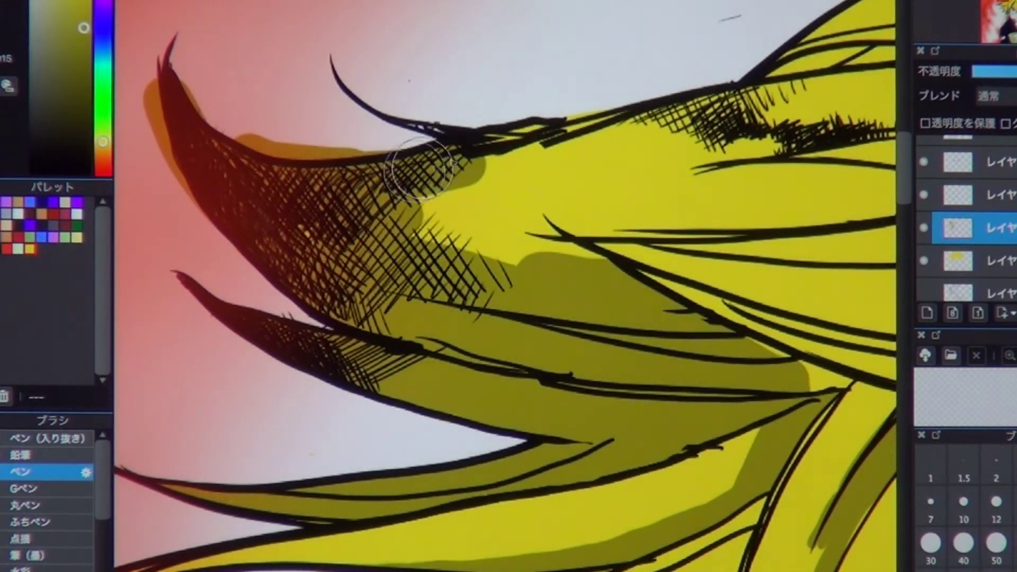
drag(421, 170, 715, 249)
scroll(689, 223, right, 4)
drag(693, 209, 506, 283)
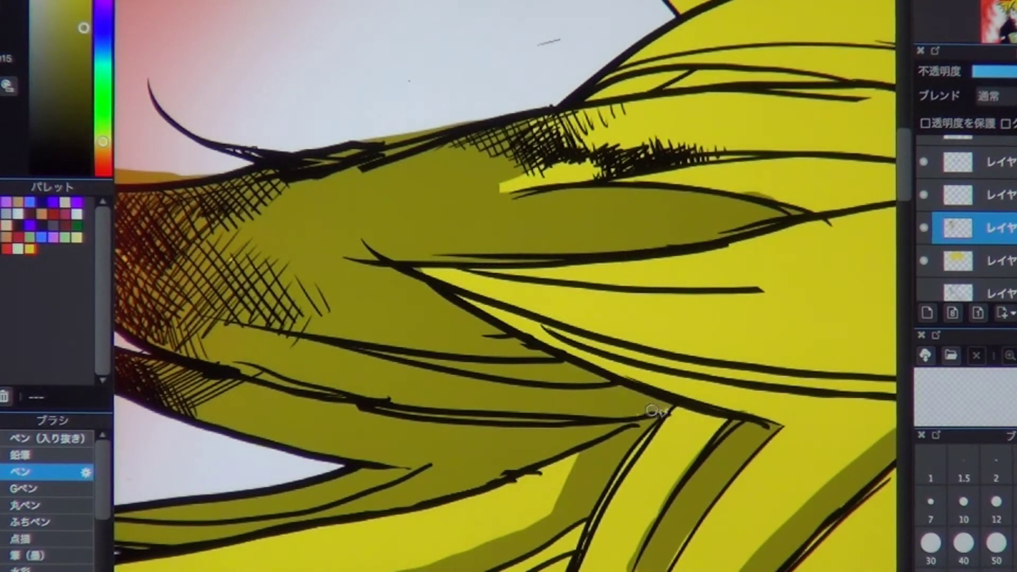
Step: Clean up the shading that spills outside the outline of the large cross-hatched lock
scroll(652, 411, left, 5)
scroll(653, 411, up, 1)
drag(432, 204, 222, 209)
scroll(522, 482, left, 1)
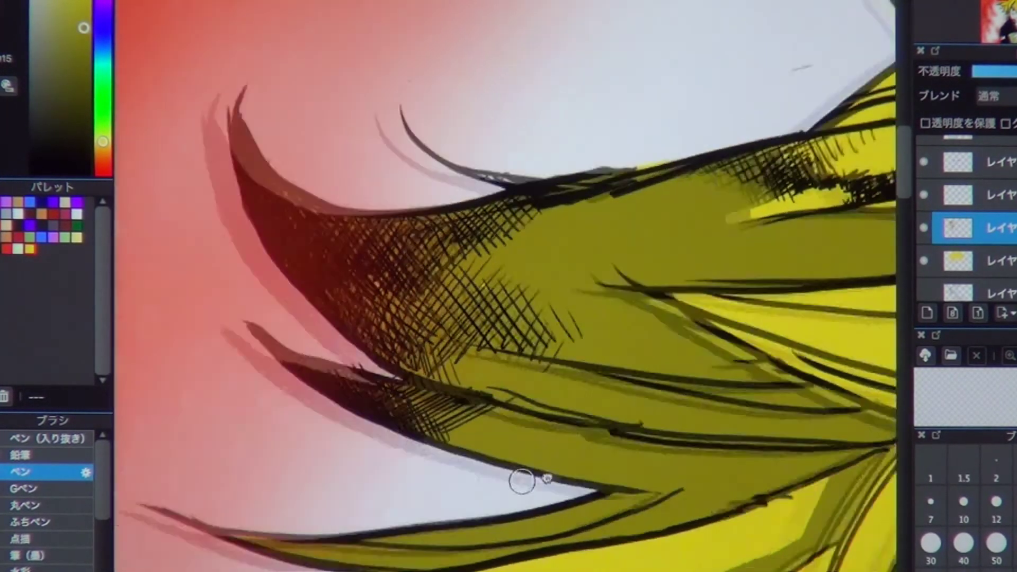
Step: Shade the narrow sliver above the dark hatching and the lower half of the upper cross-hatched lock
scroll(753, 345, right, 7)
scroll(753, 344, up, 1)
drag(477, 151, 710, 132)
scroll(583, 265, up, 6)
scroll(583, 265, right, 3)
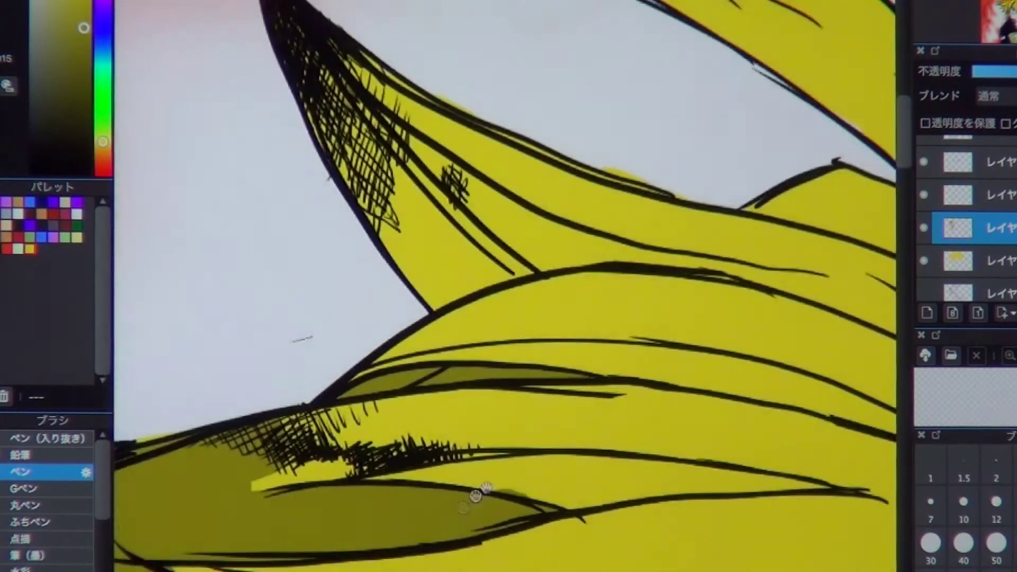
mouse_move(525, 265)
mouse_down()
mouse_move(608, 257)
mouse_move(593, 260)
mouse_up()
mouse_move(379, 122)
mouse_down()
mouse_move(477, 223)
mouse_move(439, 284)
mouse_move(634, 255)
mouse_move(615, 249)
mouse_move(668, 254)
mouse_move(773, 344)
mouse_up()
Step: Shade the rounded lock behind the upper strands and the strand running down to the crown
scroll(614, 249, right, 4)
scroll(668, 254, right, 3)
mouse_move(572, 185)
mouse_down()
mouse_move(712, 260)
mouse_move(472, 145)
mouse_move(526, 137)
mouse_up()
drag(608, 186, 674, 268)
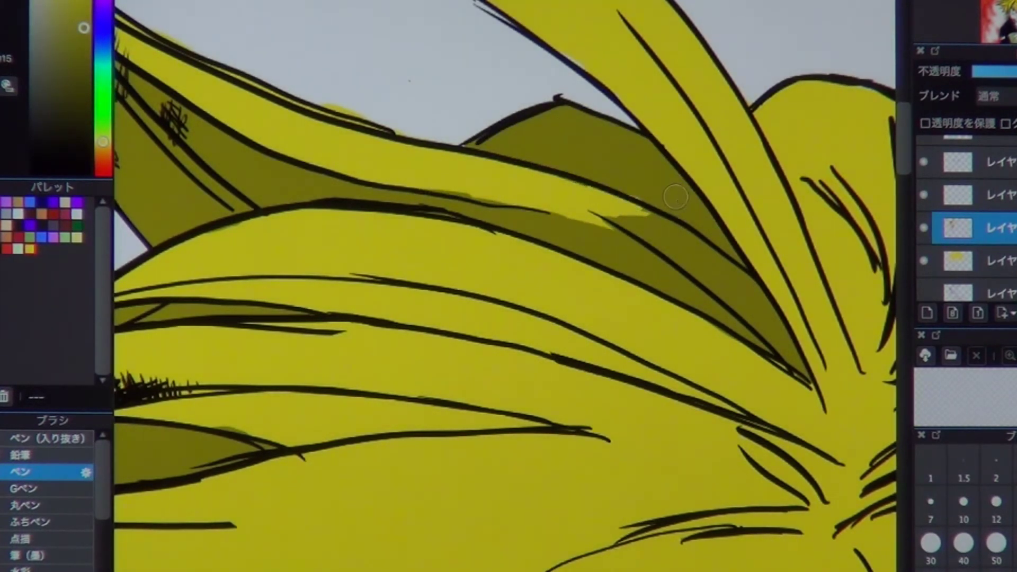
mouse_move(622, 186)
mouse_down()
mouse_move(813, 276)
mouse_move(840, 253)
mouse_up()
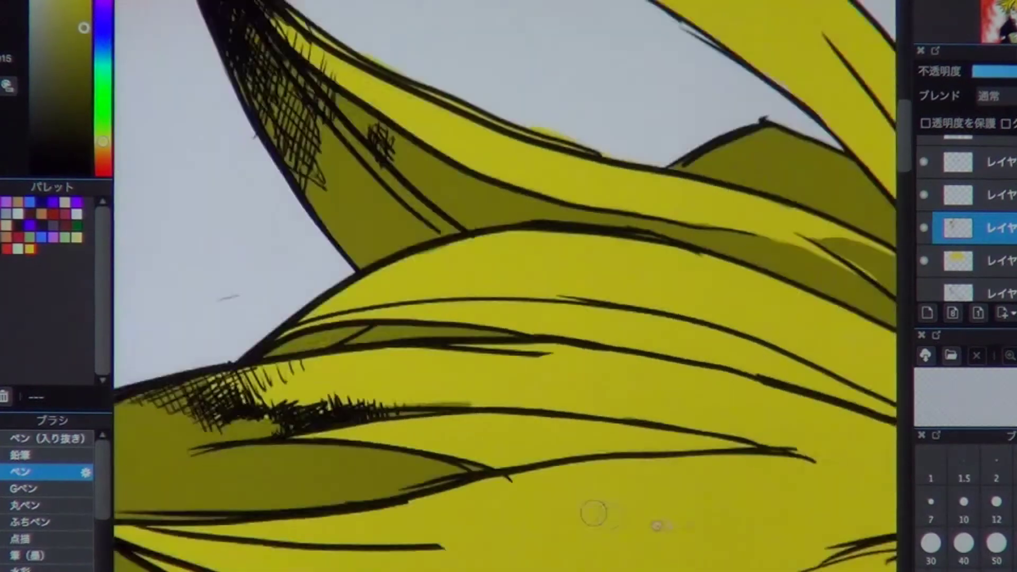
Step: Fill the pointed strand beneath the dark hatching with dark yellow shading out to its tip
drag(456, 422, 654, 422)
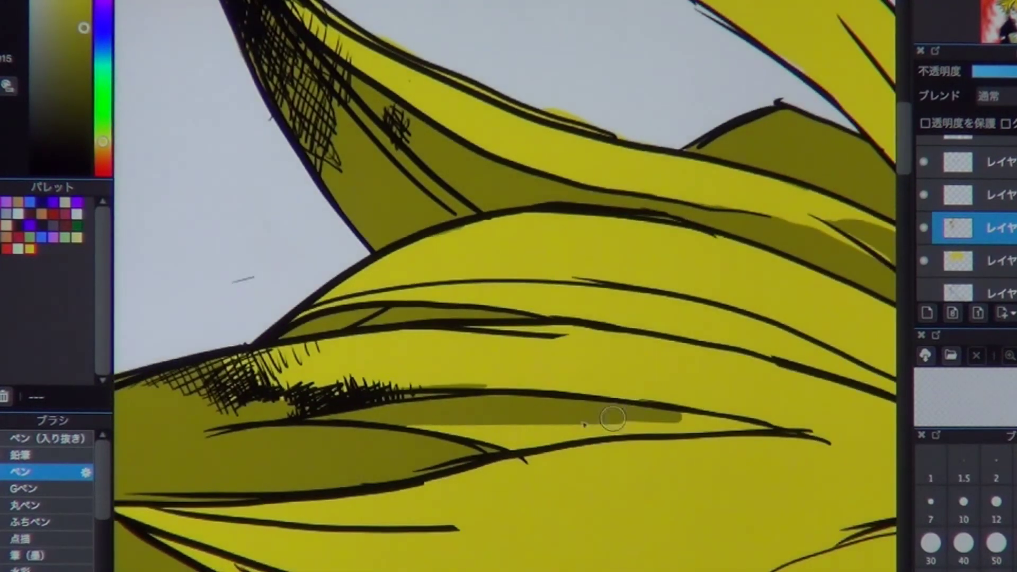
drag(413, 429, 651, 421)
drag(477, 318, 318, 185)
Step: Fill the long narrow strand above the dark hatching with shading, tapering it toward the crown
drag(562, 365, 789, 318)
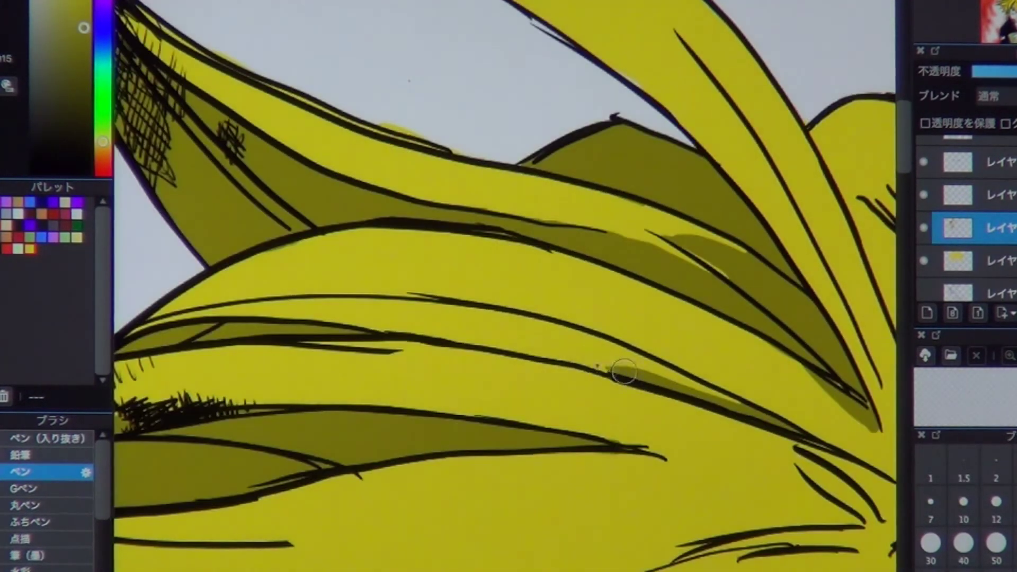
mouse_move(152, 272)
mouse_down()
mouse_move(216, 333)
mouse_move(705, 366)
mouse_move(387, 313)
mouse_up()
drag(371, 292, 546, 352)
drag(461, 307, 636, 384)
drag(636, 384, 615, 371)
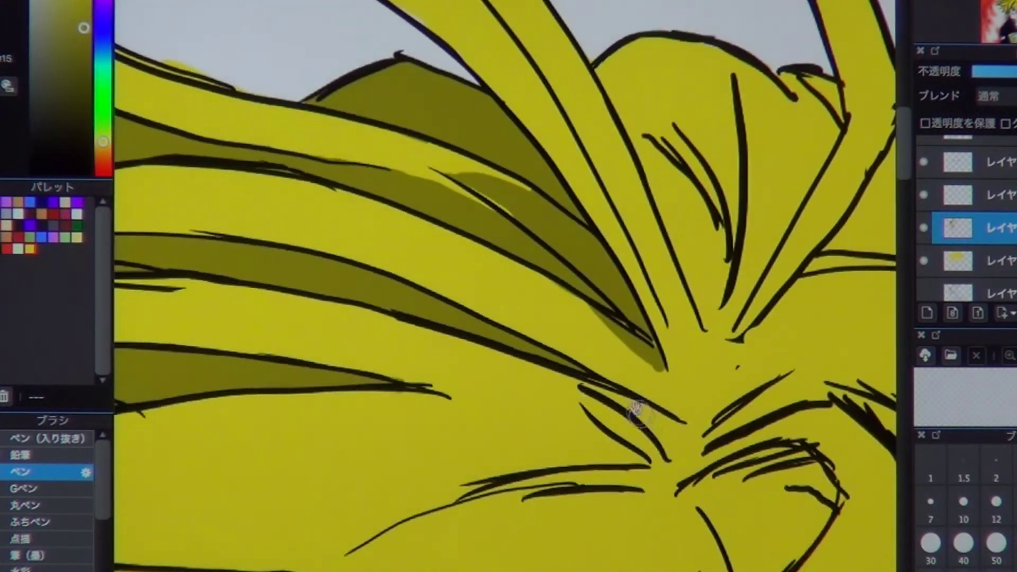
mouse_move(679, 403)
mouse_down()
mouse_move(628, 334)
mouse_move(662, 381)
mouse_up()
Step: Shade the underside of the long curved lock at the top of the head down to its root
drag(477, 212, 583, 398)
drag(667, 371, 593, 259)
drag(477, 212, 530, 371)
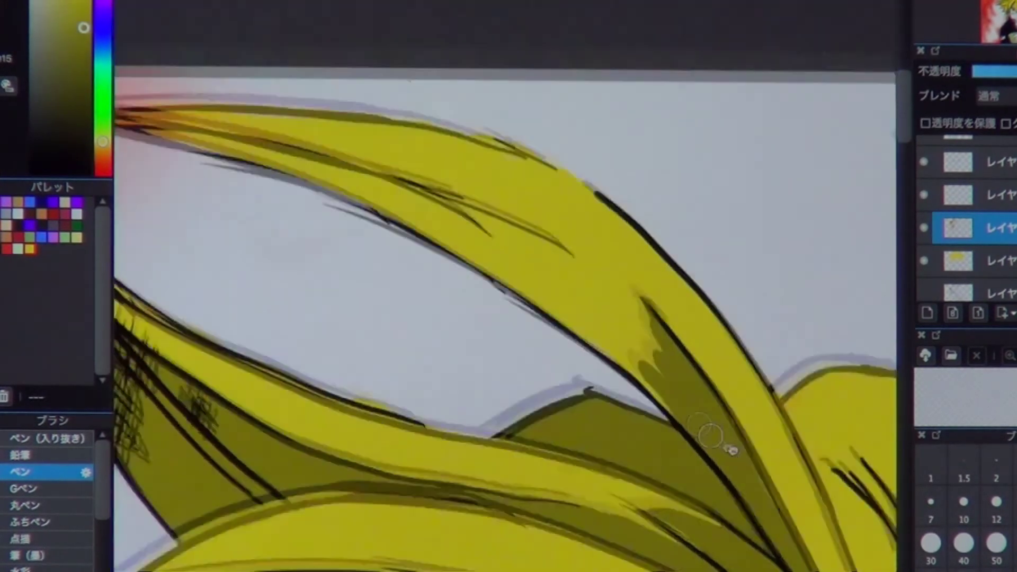
drag(530, 212, 556, 318)
mouse_move(670, 379)
mouse_down()
mouse_move(497, 265)
mouse_move(317, 196)
mouse_move(647, 336)
mouse_move(572, 185)
mouse_up()
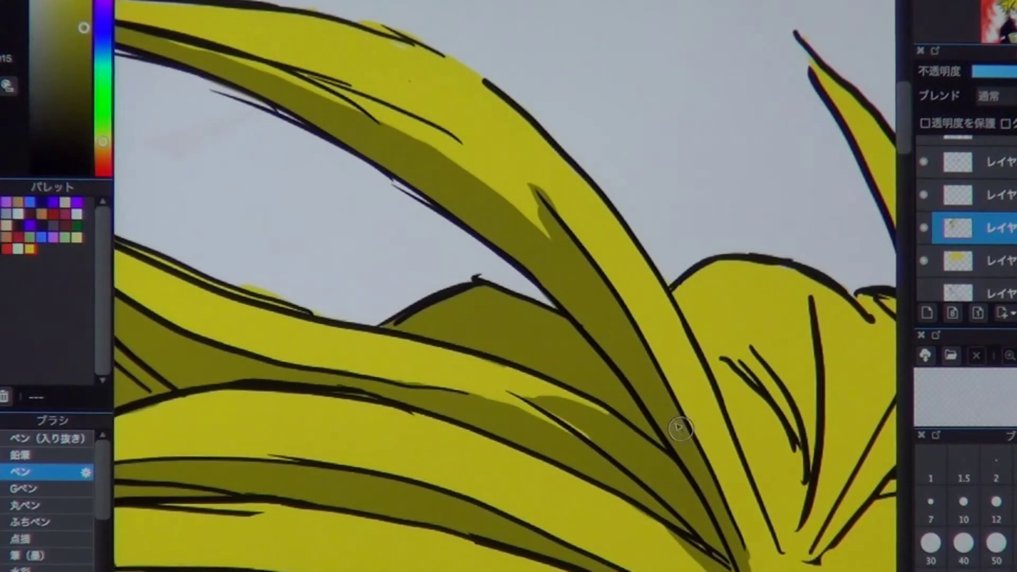
Step: Shade the narrow strand under the bright left side lock and extend the pointed strand's shadow toward the crown
mouse_move(824, 530)
mouse_down()
mouse_move(753, 455)
mouse_move(673, 423)
mouse_move(673, 296)
mouse_move(763, 422)
mouse_move(667, 452)
mouse_up()
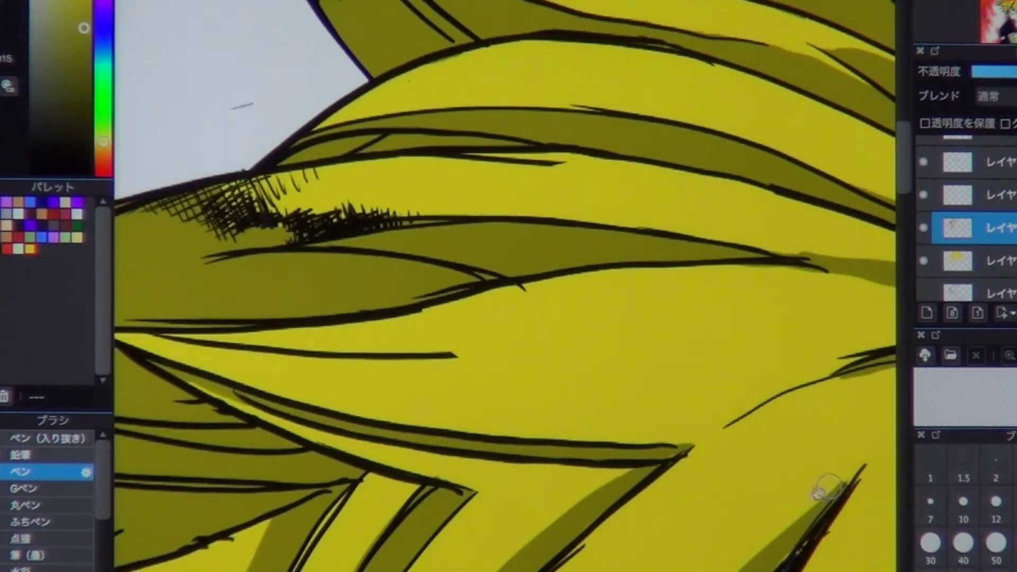
mouse_move(820, 492)
mouse_down()
mouse_move(693, 329)
mouse_move(678, 418)
mouse_move(609, 271)
mouse_up()
mouse_move(625, 217)
mouse_down()
mouse_move(691, 183)
mouse_move(495, 431)
mouse_move(584, 390)
mouse_up()
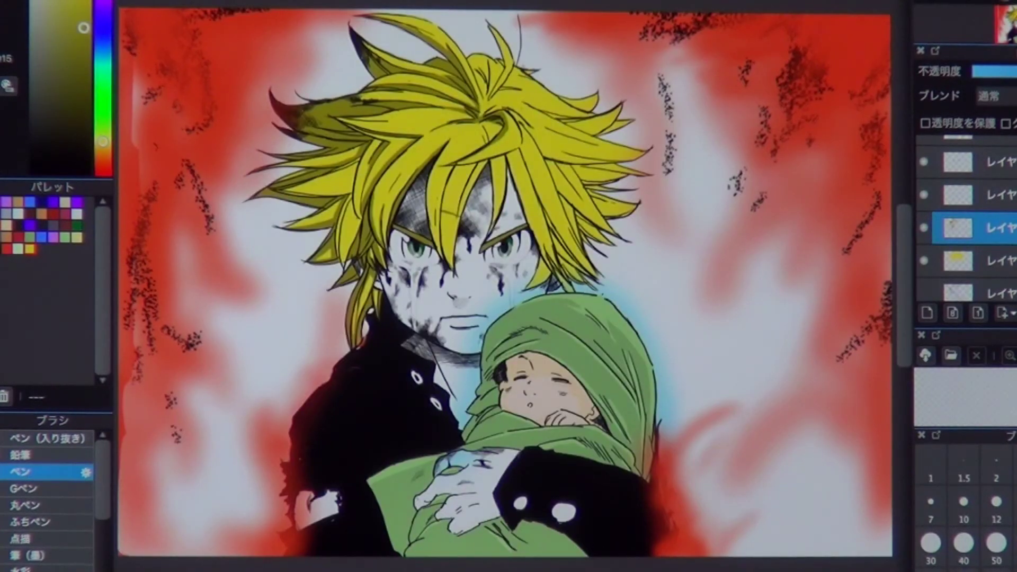
scroll(513, 293, up, 5)
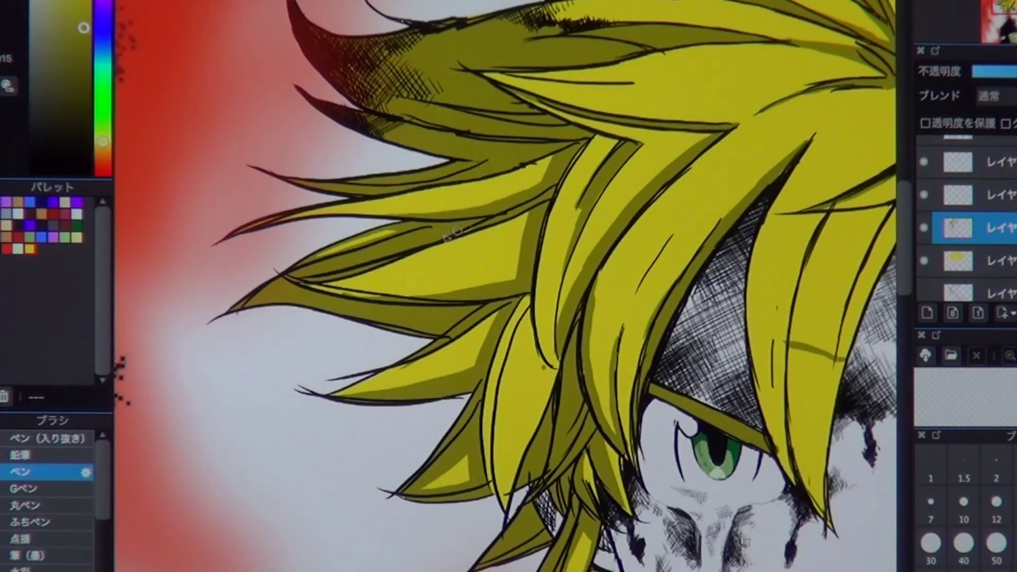
Step: Shade the inside of the curled forelock, the narrow forehead strand and the lock beside the right eye
mouse_move(702, 268)
mouse_down()
mouse_move(479, 295)
mouse_move(514, 323)
mouse_move(482, 508)
mouse_move(467, 308)
mouse_up()
mouse_move(616, 240)
mouse_down()
mouse_move(554, 385)
mouse_move(497, 380)
mouse_up()
mouse_move(575, 122)
mouse_down()
mouse_move(555, 179)
mouse_move(572, 125)
mouse_move(545, 180)
mouse_move(593, 105)
mouse_move(598, 248)
mouse_move(652, 196)
mouse_move(623, 214)
mouse_move(601, 286)
mouse_move(634, 226)
mouse_move(604, 366)
mouse_up()
mouse_move(623, 323)
mouse_down()
mouse_move(588, 445)
mouse_move(498, 363)
mouse_up()
mouse_move(684, 339)
mouse_down()
mouse_move(744, 440)
mouse_move(706, 428)
mouse_move(700, 384)
mouse_move(641, 509)
mouse_up()
drag(668, 418, 642, 493)
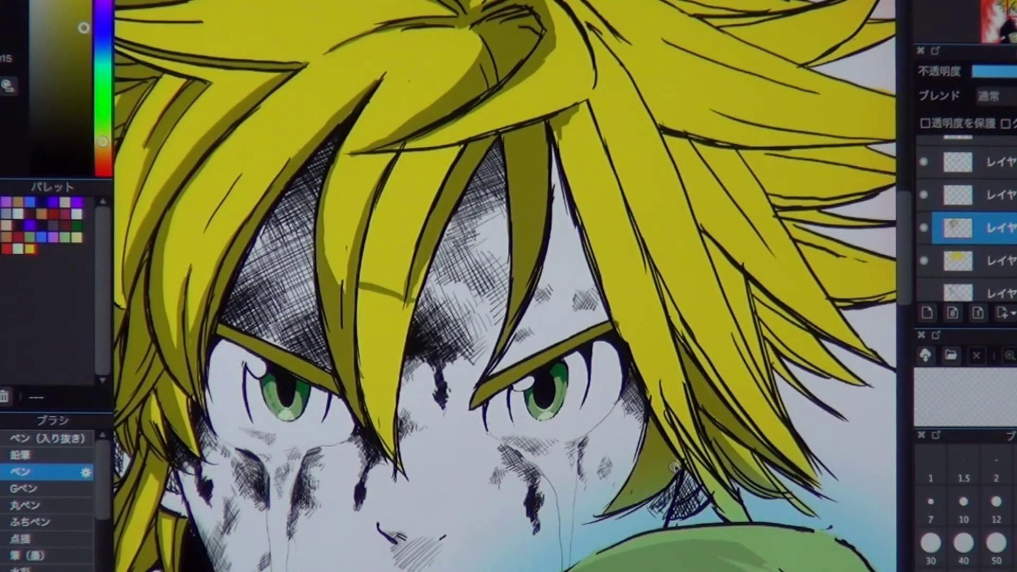
Step: Shade the gaps and overlapped edges between the long right side locks and the small pointed locks behind them
drag(699, 461, 732, 525)
drag(631, 249, 655, 300)
drag(681, 342, 713, 403)
mouse_move(689, 318)
mouse_down()
mouse_move(589, 313)
mouse_move(644, 375)
mouse_up()
drag(551, 402, 554, 466)
mouse_move(408, 280)
mouse_down()
mouse_move(424, 370)
mouse_move(482, 302)
mouse_up()
drag(482, 377, 437, 313)
drag(323, 243, 375, 398)
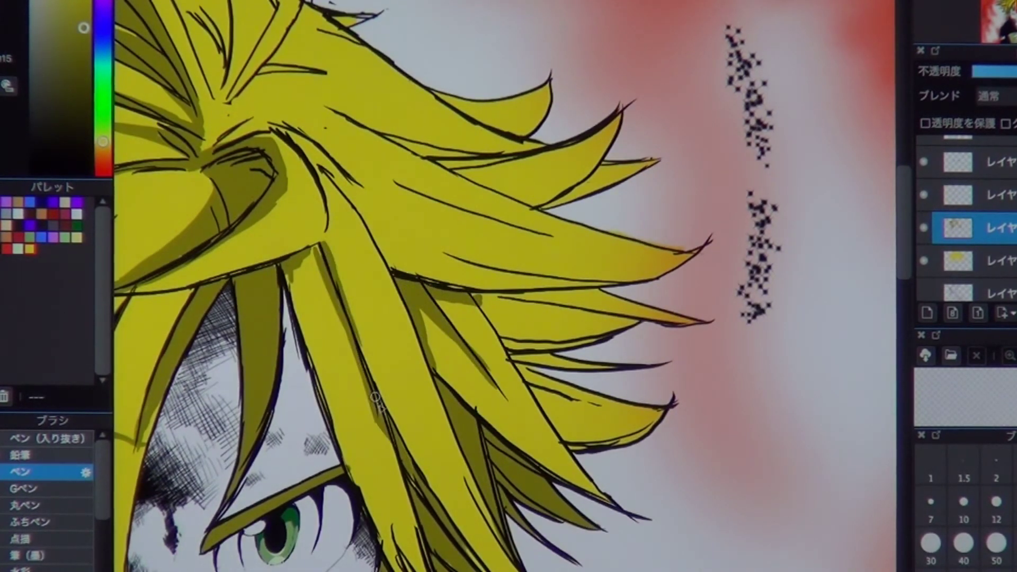
Step: Clear the shading from the narrow forehead strand, leaving dark yellow only at its root and the neighbouring lock's root
drag(299, 303, 334, 427)
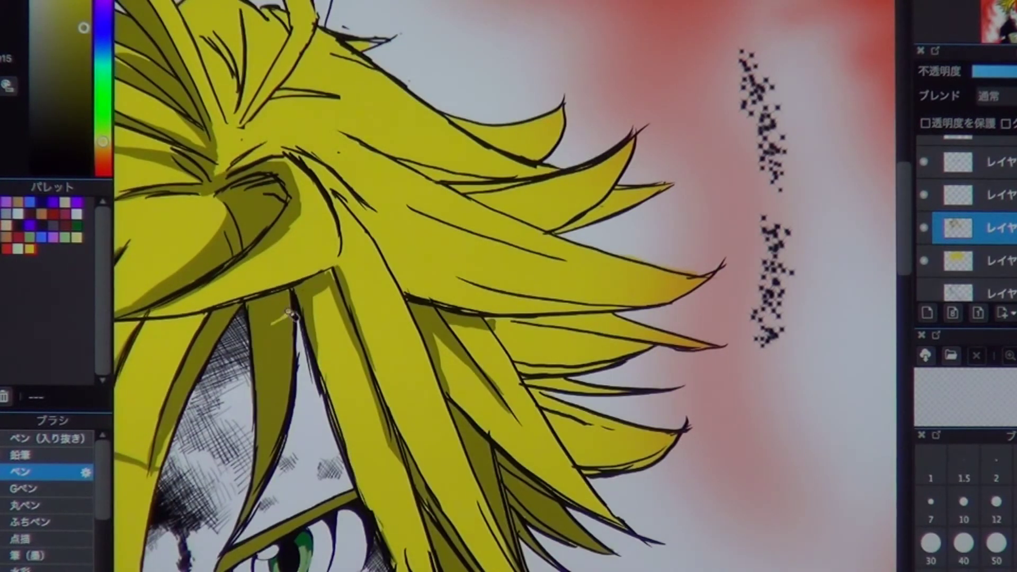
drag(291, 313, 255, 530)
drag(386, 296, 376, 339)
drag(366, 273, 392, 278)
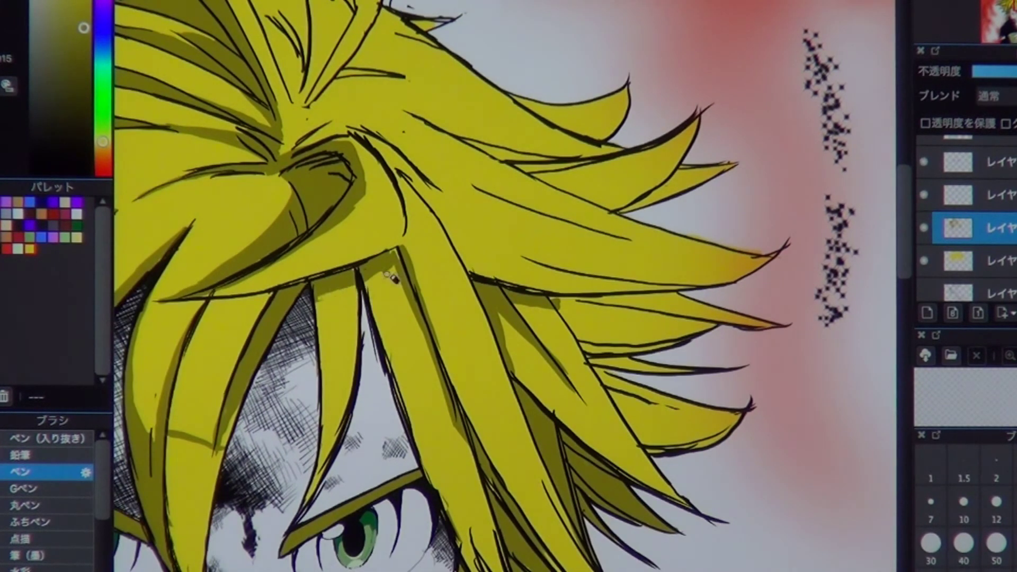
drag(379, 196, 353, 233)
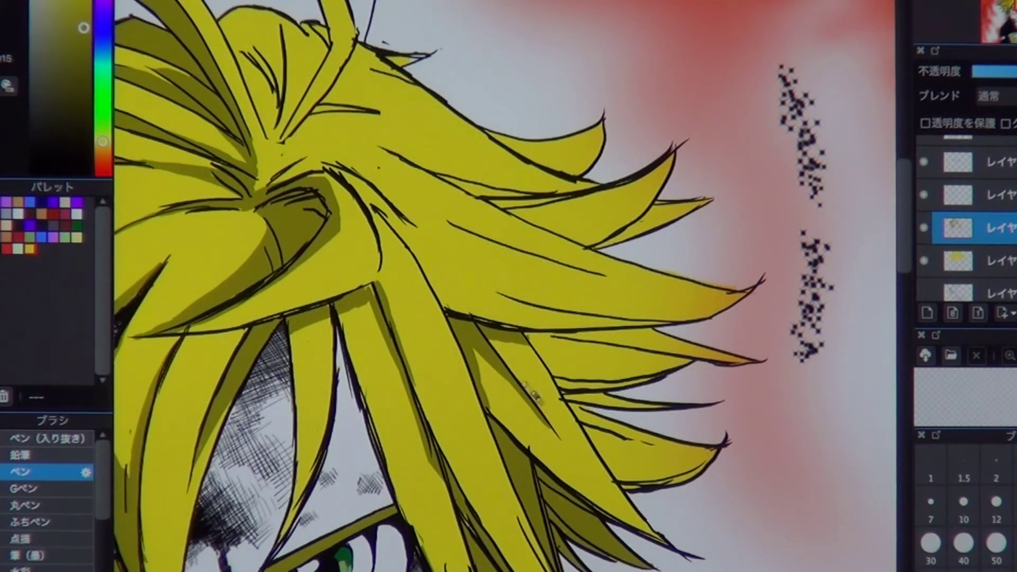
Step: Shade the rounded tuft, the upright lock and the converging strands at the crown
drag(535, 395, 652, 512)
drag(365, 302, 379, 180)
mouse_move(371, 228)
mouse_down()
mouse_move(343, 183)
mouse_move(338, 137)
mouse_move(379, 165)
mouse_move(384, 245)
mouse_move(412, 146)
mouse_move(397, 148)
mouse_move(392, 203)
mouse_move(432, 133)
mouse_move(422, 232)
mouse_move(380, 273)
mouse_up()
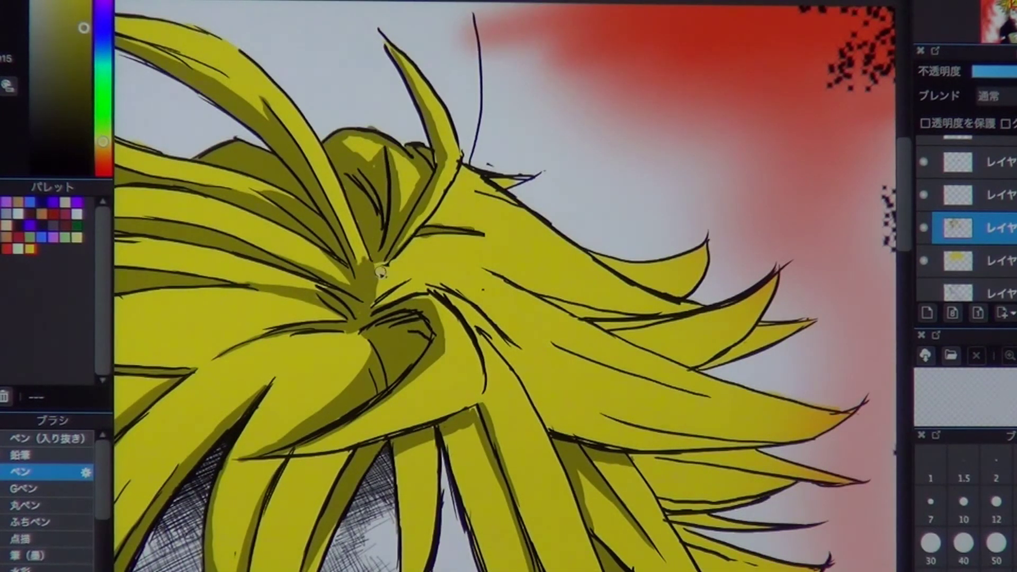
Step: Shade the thin pointed lock on the right side and the base and lower edge of the curved lock below it
scroll(380, 272, up, 3)
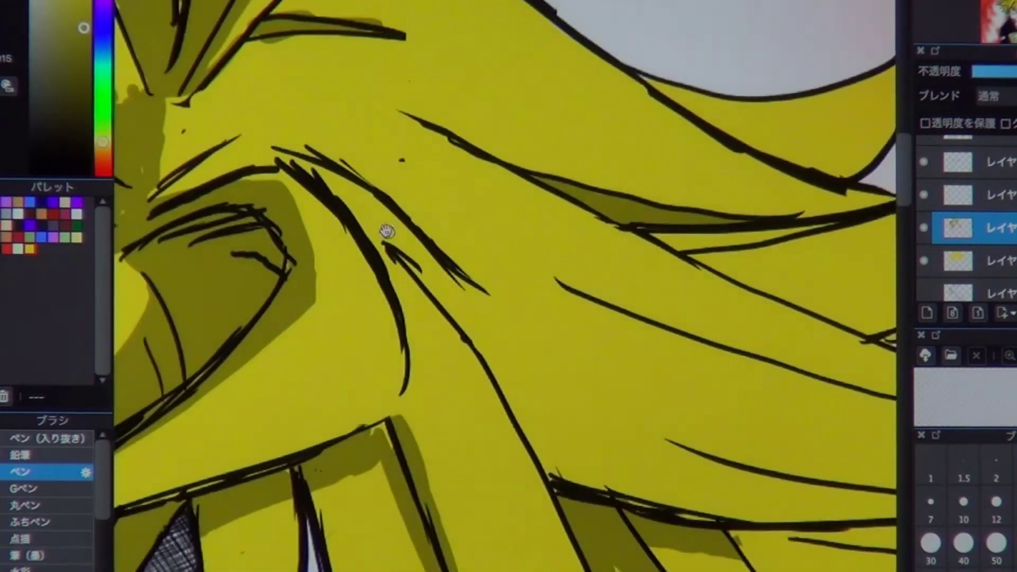
mouse_move(387, 232)
mouse_down()
mouse_move(540, 374)
mouse_move(699, 397)
mouse_move(590, 364)
mouse_move(714, 412)
mouse_move(784, 424)
mouse_move(843, 360)
mouse_up()
mouse_move(509, 255)
mouse_down()
mouse_move(561, 302)
mouse_move(636, 334)
mouse_up()
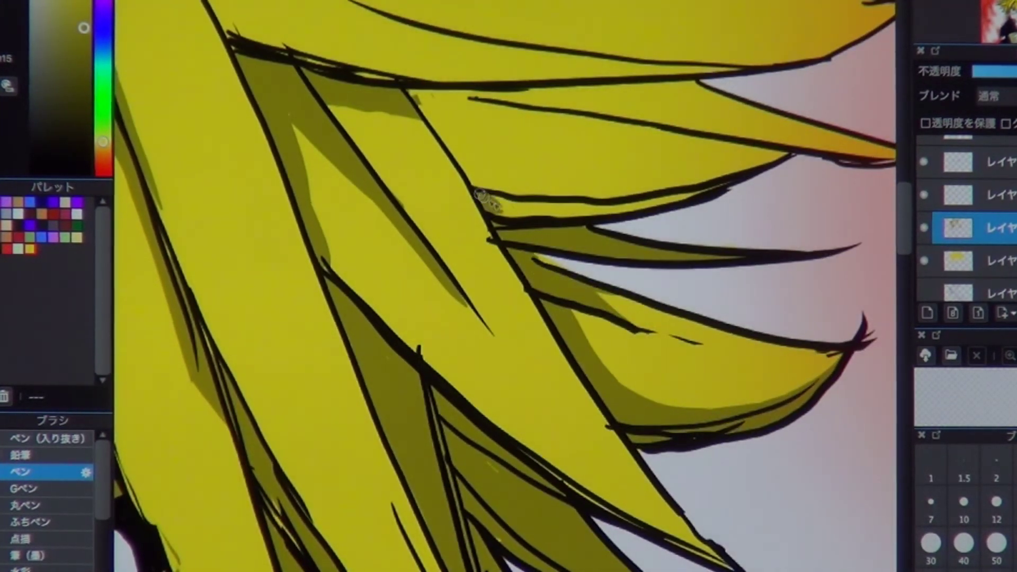
Step: Shade the strands directly beneath the large orange-tipped lock on the right side of the head
mouse_move(484, 198)
mouse_down()
mouse_move(599, 212)
mouse_move(718, 193)
mouse_up()
mouse_move(421, 98)
mouse_down()
mouse_move(530, 175)
mouse_move(583, 262)
mouse_up()
drag(530, 175, 800, 170)
Step: Shade the base of the small upper right lock and the lower edge of the curled tip above it
mouse_move(604, 172)
mouse_down()
mouse_move(679, 170)
mouse_move(652, 181)
mouse_move(742, 286)
mouse_move(859, 334)
mouse_move(880, 370)
mouse_up()
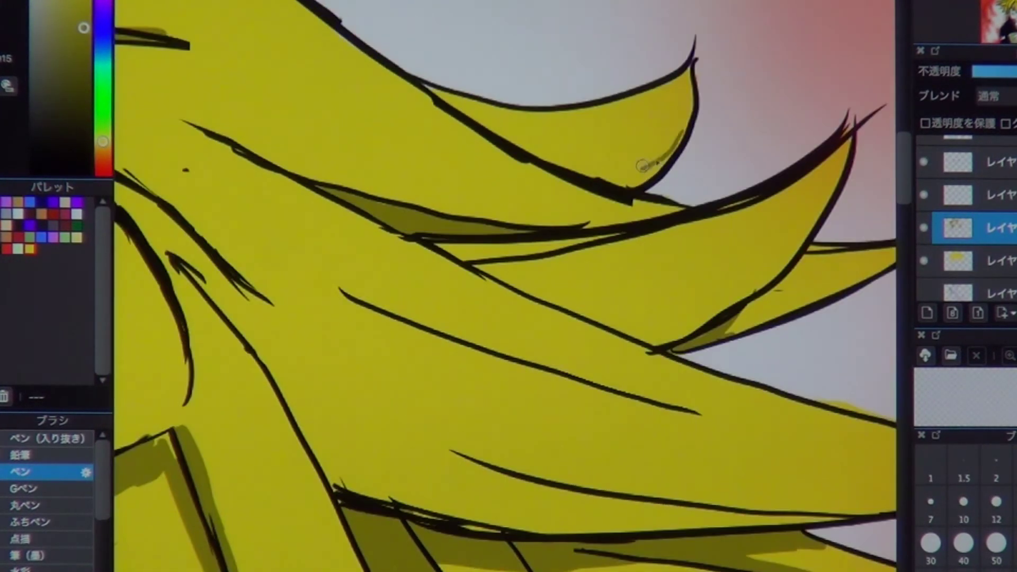
drag(684, 111, 589, 185)
drag(541, 159, 662, 151)
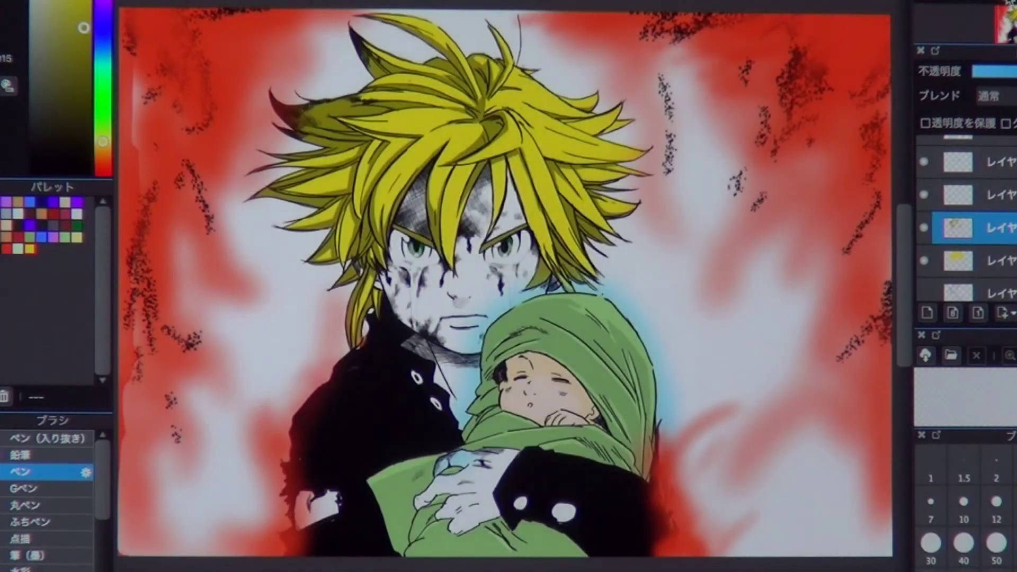
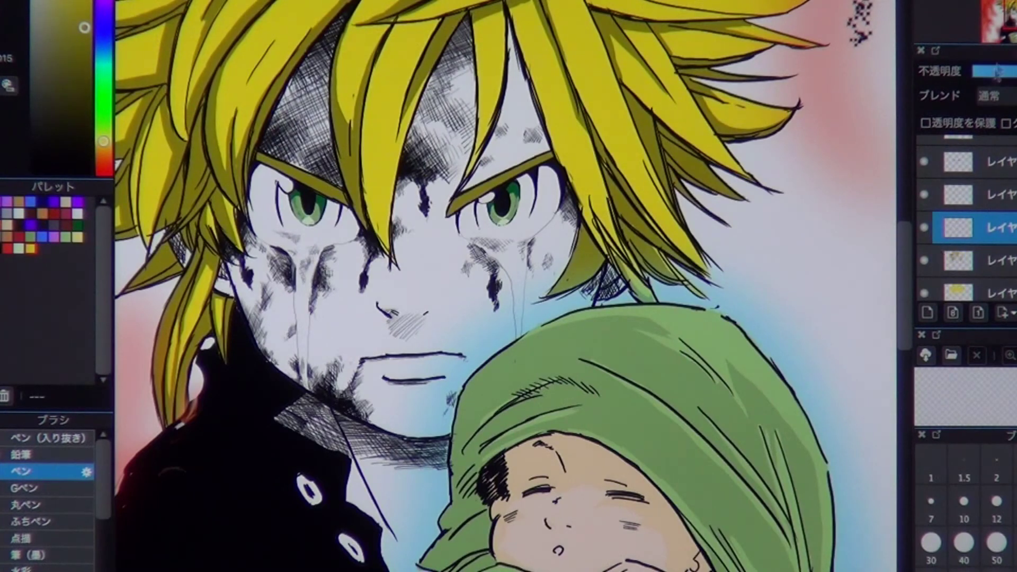
Step: Tint the lower edges of both eyes and the tear streaks below them with pale cyan
scroll(307, 281, up, 3)
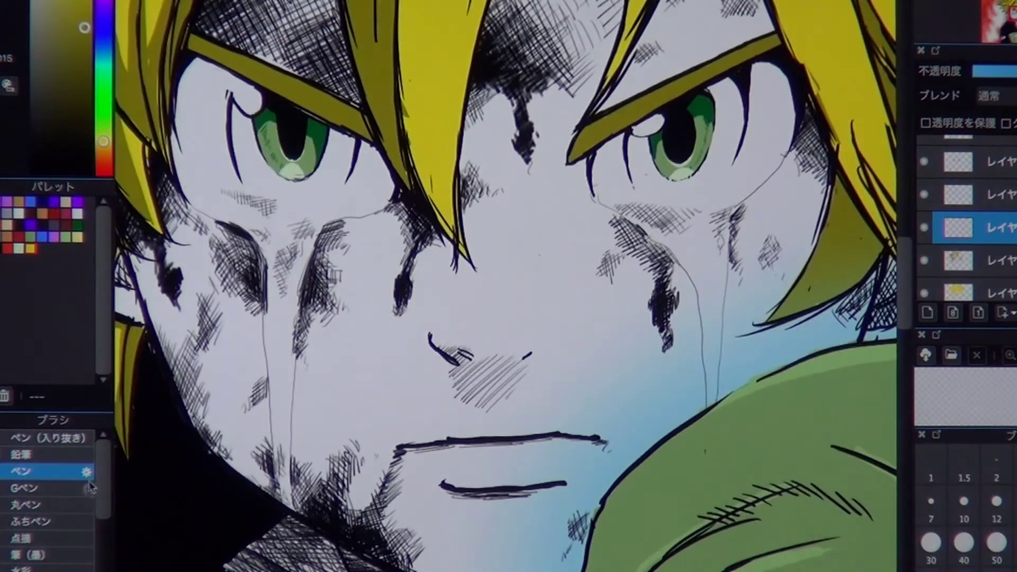
alt+click(167, 123)
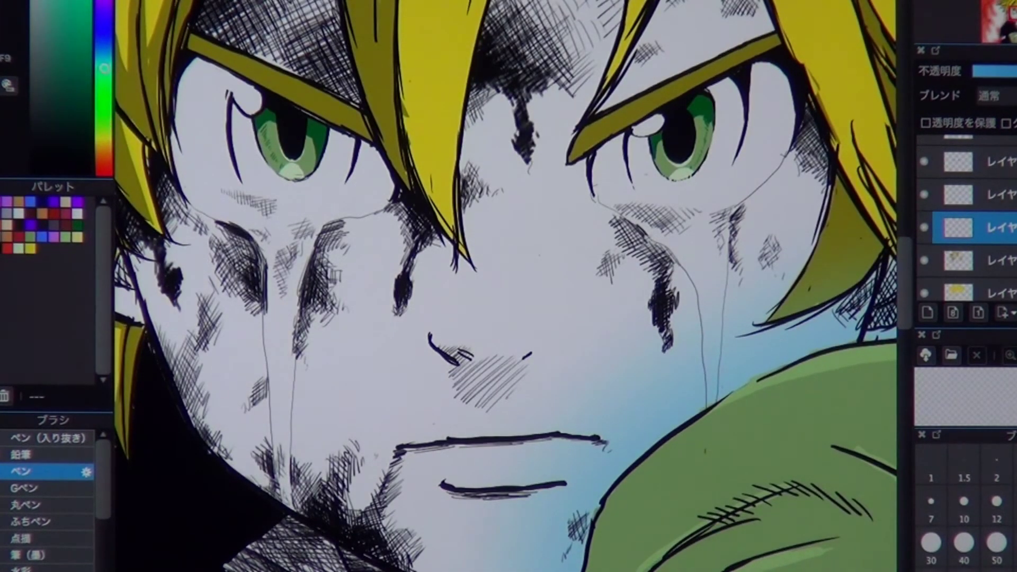
scroll(394, 429, right, 1)
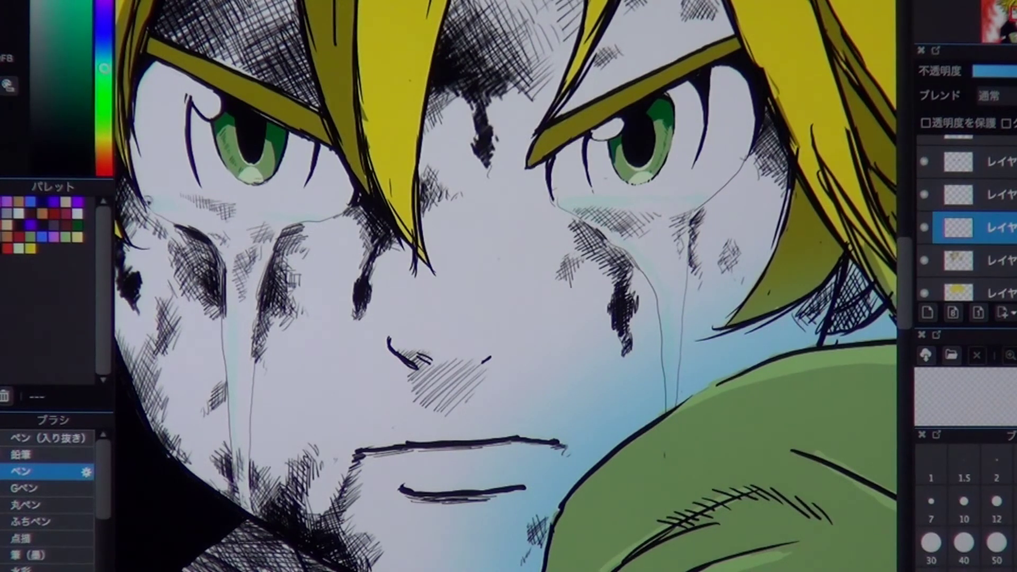
key(ctrl+0)
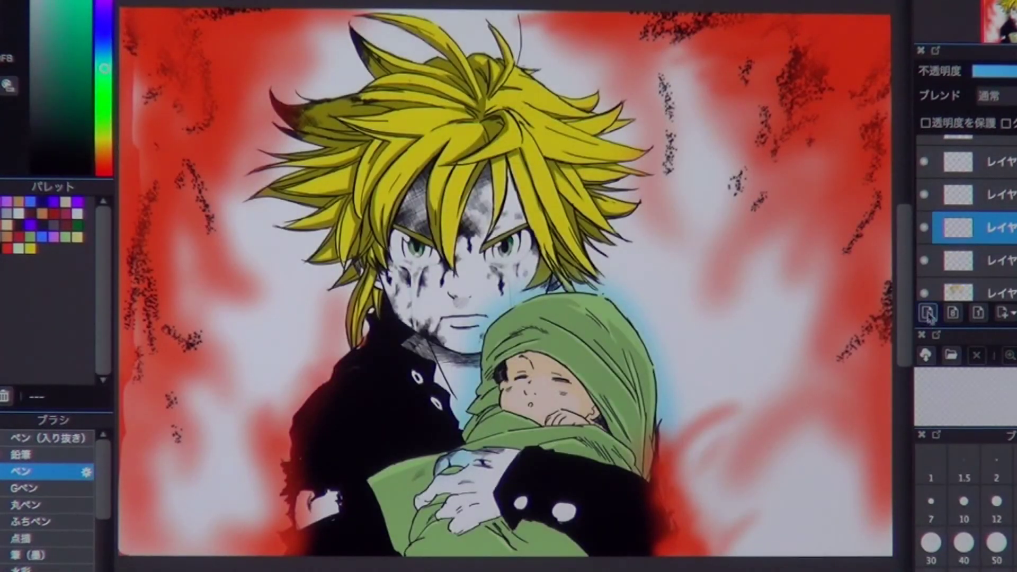
Step: Paint light beige skin on the boy's left-side cheek and forehead, on the layer beneath the yellow hair layer
key(ctrl+plus)
click(7, 224)
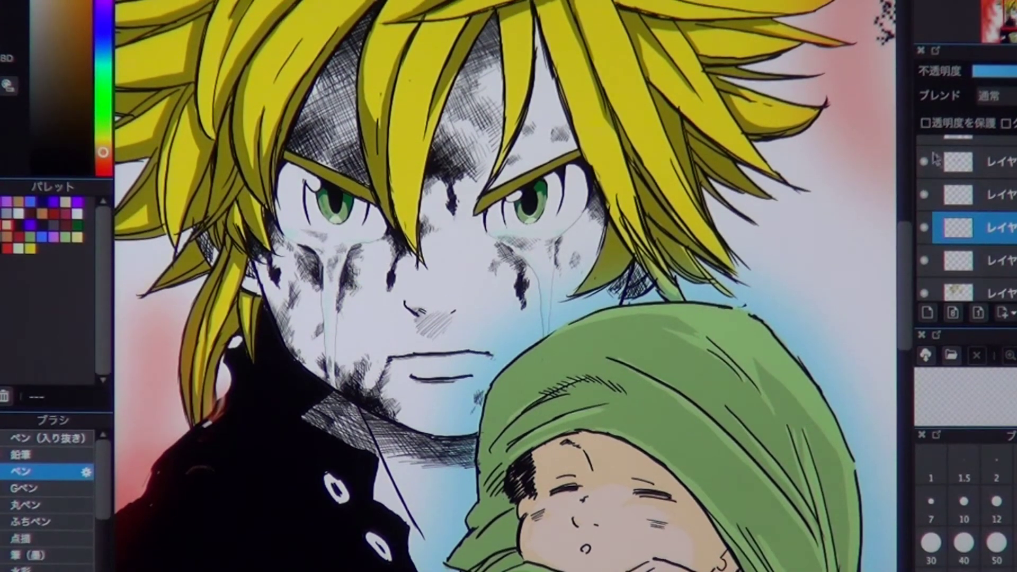
drag(371, 265, 395, 324)
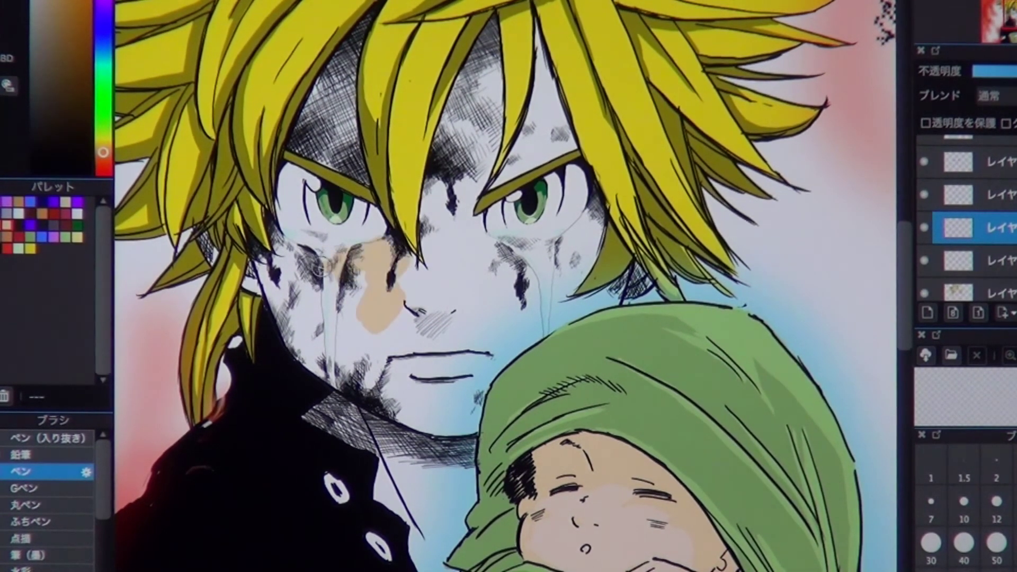
key(ctrl+plus)
drag(367, 105, 375, 161)
click(959, 252)
drag(249, 381, 309, 437)
mouse_move(297, 339)
mouse_down()
mouse_move(310, 440)
mouse_move(364, 427)
mouse_move(438, 371)
mouse_up()
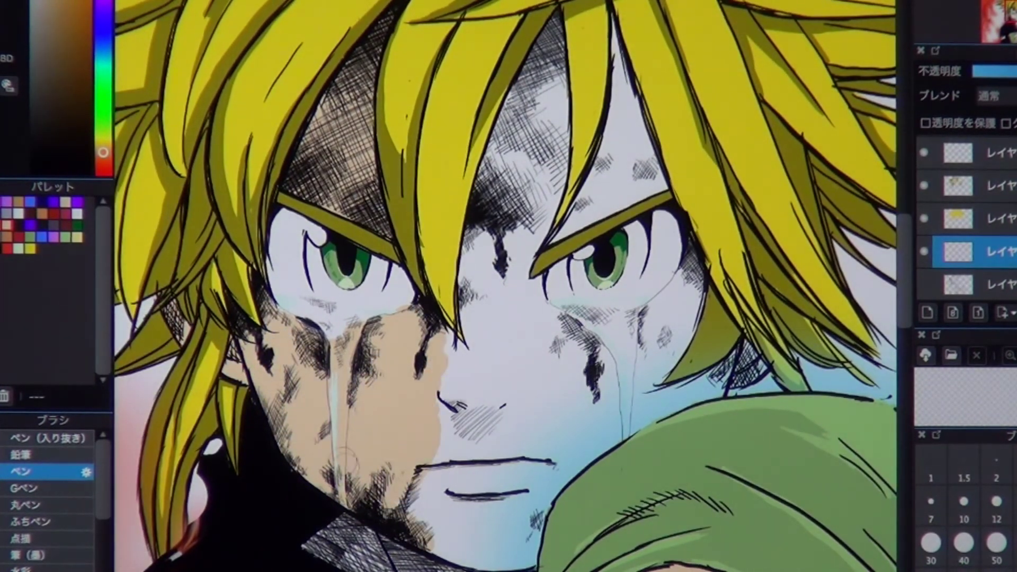
Step: Extend the beige skin across the middle of the forehead, the nose, the right-side cheek and the mouth
mouse_move(469, 297)
mouse_down()
mouse_move(546, 53)
mouse_move(563, 232)
mouse_move(625, 80)
mouse_up()
drag(610, 239, 522, 241)
mouse_move(578, 275)
mouse_down()
mouse_move(583, 424)
mouse_move(594, 419)
mouse_up()
mouse_move(466, 281)
mouse_down()
mouse_move(506, 352)
mouse_move(402, 413)
mouse_move(449, 482)
mouse_up()
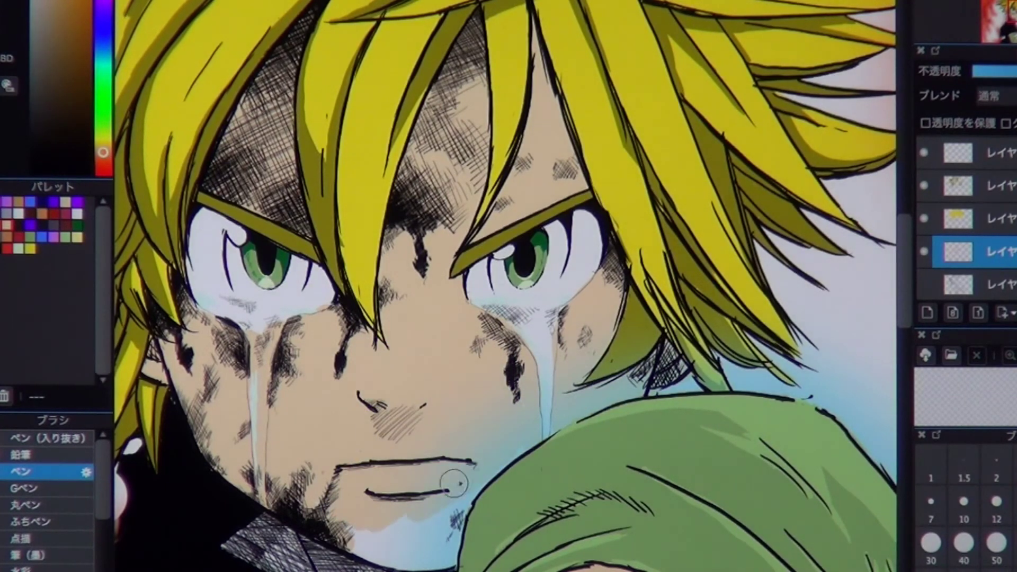
Step: Paint the beige skin on the boy's chin, neck and the hand holding the baby
scroll(450, 481, down, 5)
drag(329, 392, 395, 487)
drag(350, 302, 424, 244)
scroll(451, 212, down, 5)
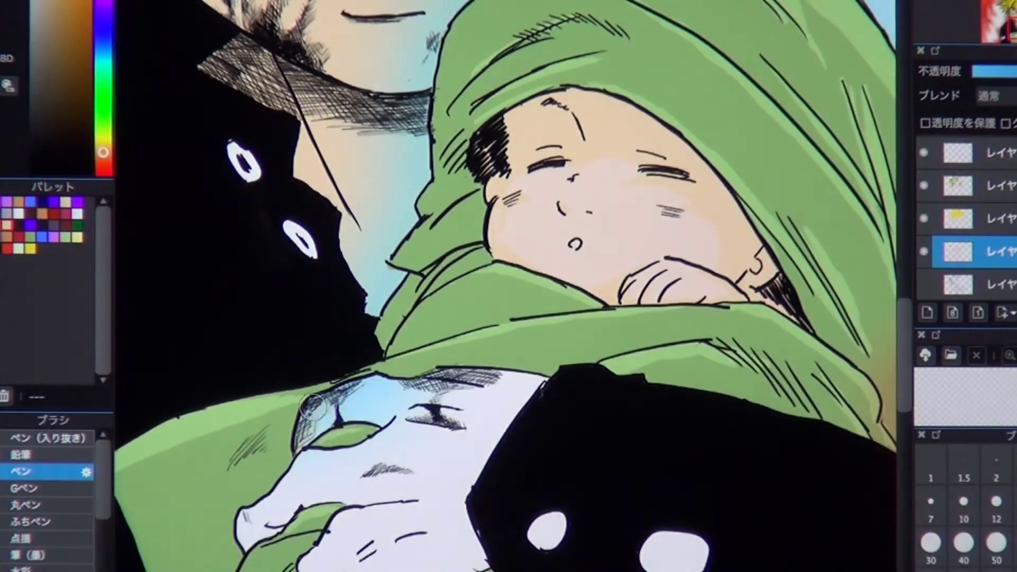
mouse_move(371, 402)
mouse_down()
mouse_move(503, 424)
mouse_move(377, 497)
mouse_move(339, 551)
mouse_move(450, 530)
mouse_up()
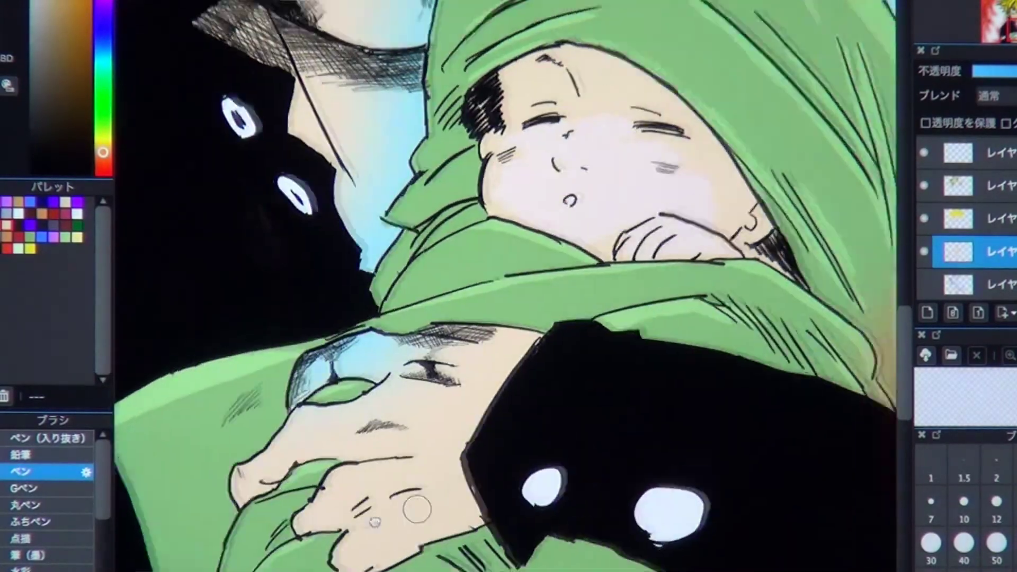
scroll(451, 318, left, 5)
drag(264, 477, 329, 413)
scroll(329, 413, down, 5)
scroll(477, 212, up, 3)
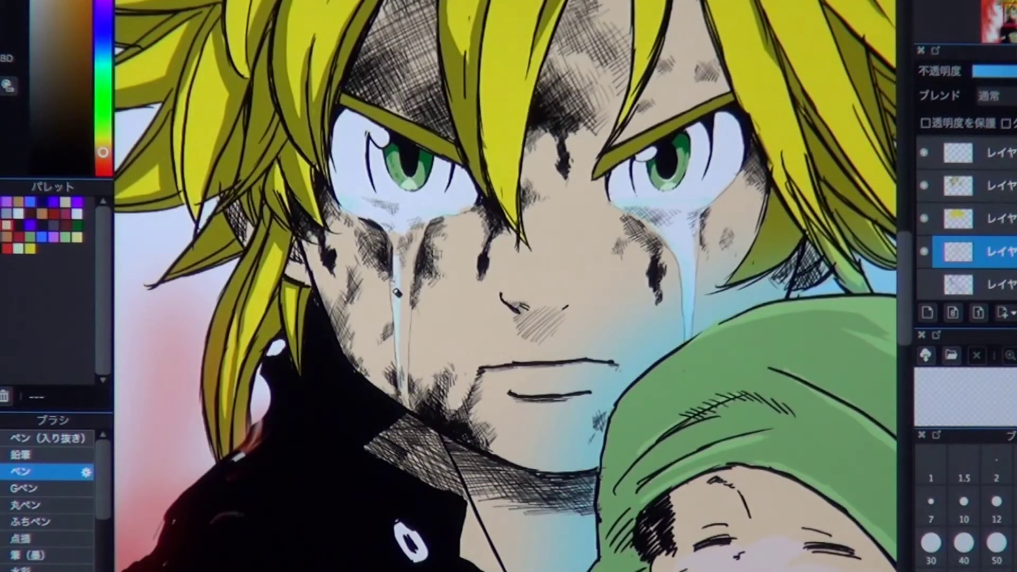
Step: Fill the skin colour tightly along the edges of the left-side eye and its tear streak
scroll(265, 152, up, 4)
drag(313, 196, 300, 424)
drag(305, 339, 288, 556)
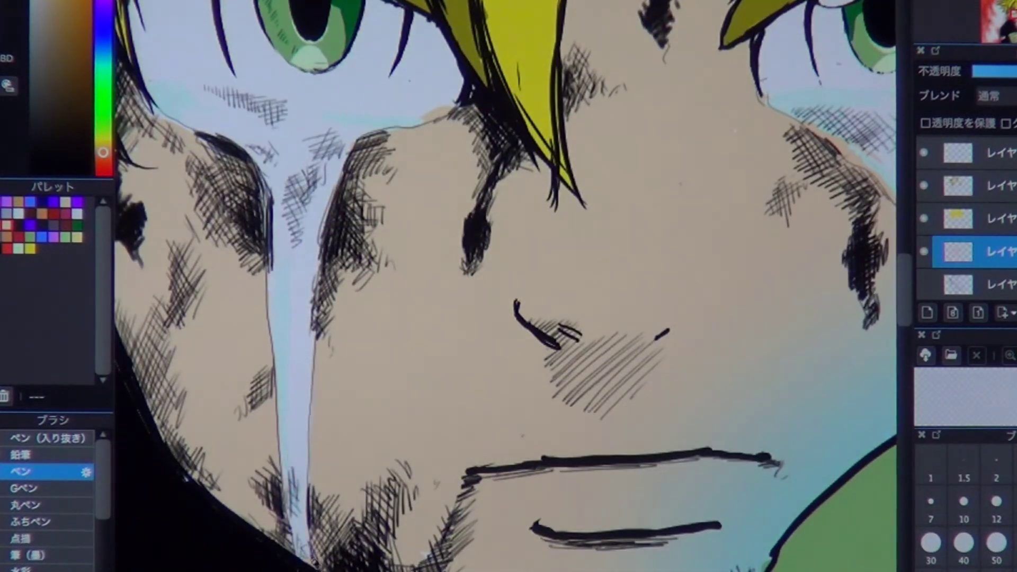
scroll(289, 328, up, 3)
scroll(509, 286, left, 2)
scroll(508, 286, right, 8)
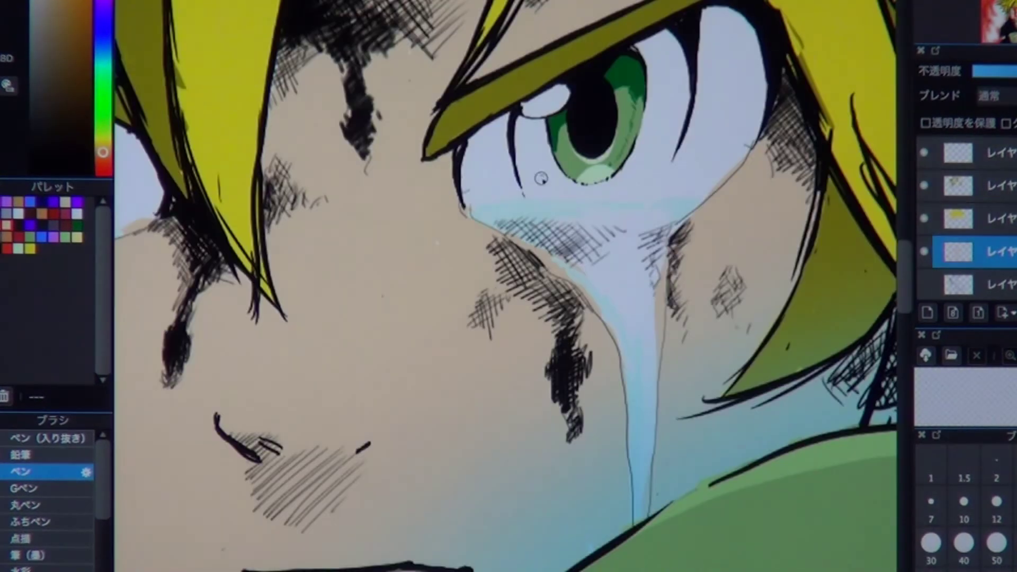
Step: Tidy the skin colour along the edges of the right-side eye and its tear streak
drag(660, 254, 654, 490)
scroll(214, 250, down, 2)
scroll(214, 250, up, 2)
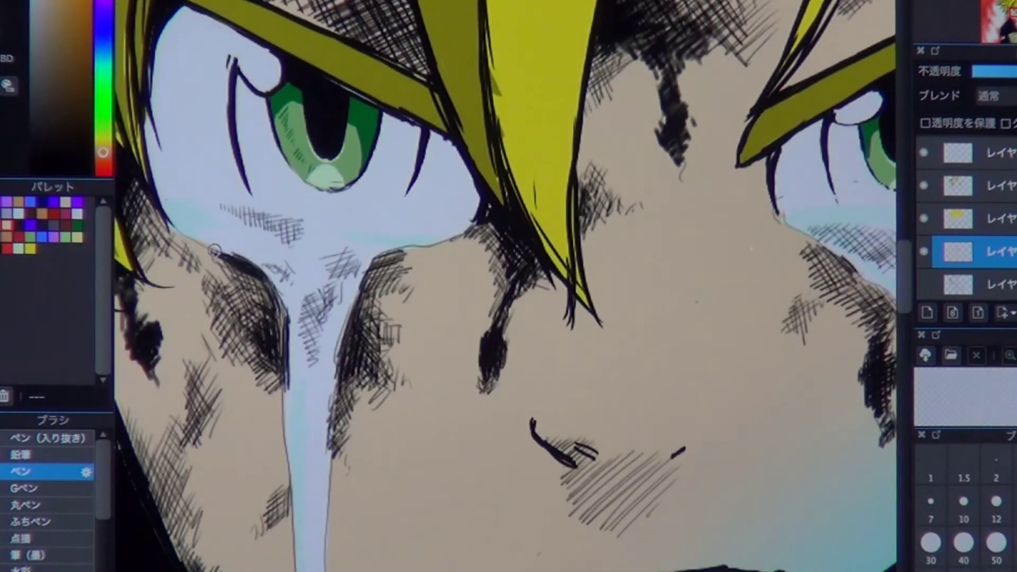
scroll(286, 294, right, 5)
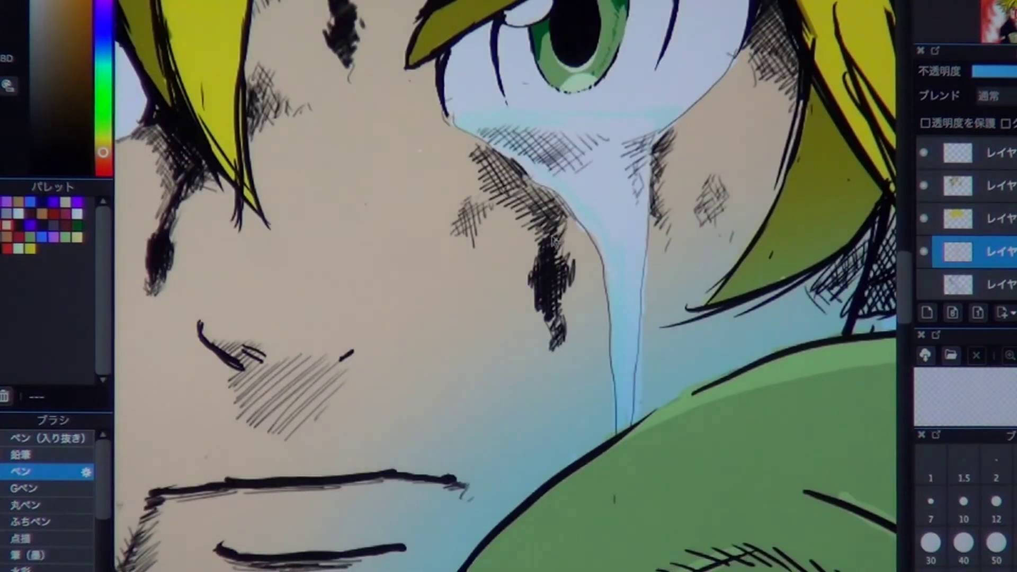
scroll(602, 386, left, 3)
scroll(601, 386, up, 3)
scroll(508, 286, down, 5)
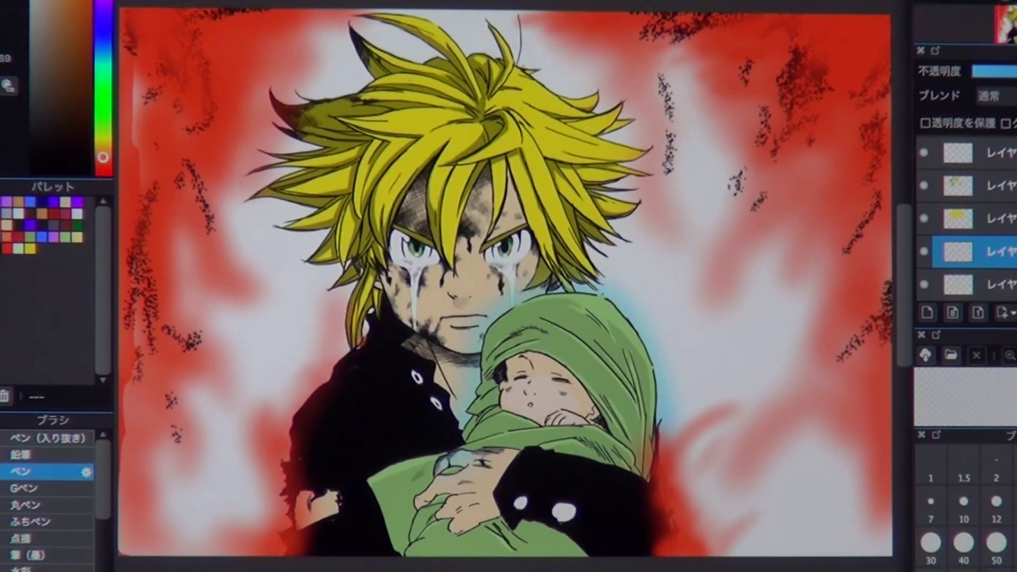
Step: Shade the forehead beneath the bangs, both outer cheeks, the underside of the nose and the mouth with a darker skin tone
scroll(512, 275, up, 3)
scroll(225, 265, left, 1)
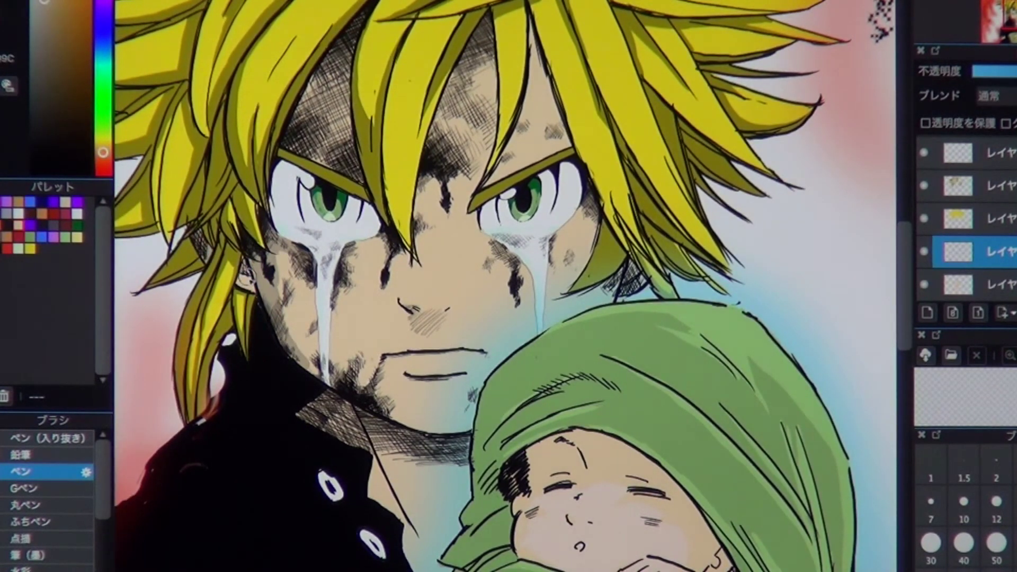
scroll(466, 101, up, 2)
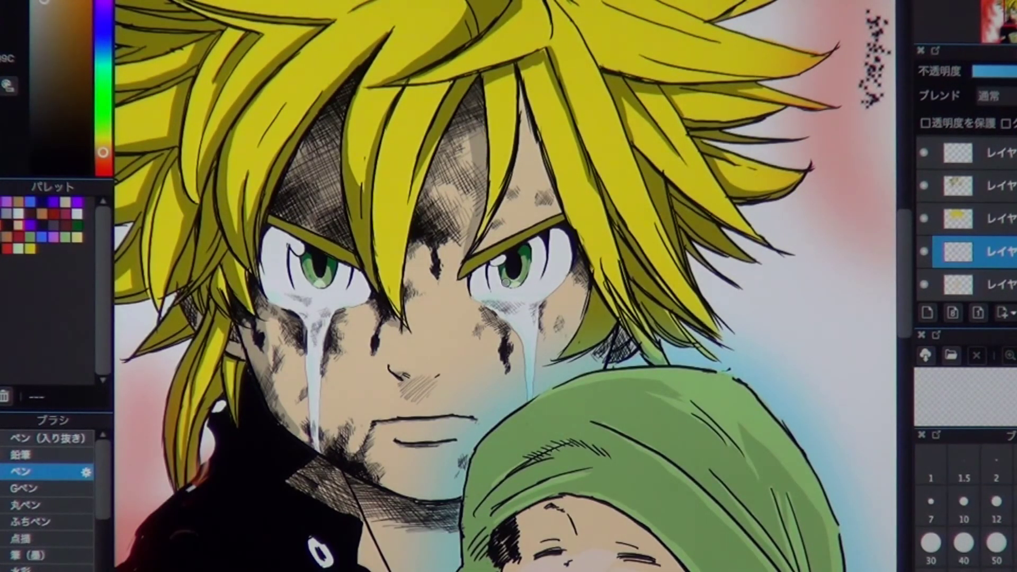
scroll(506, 283, up, 1)
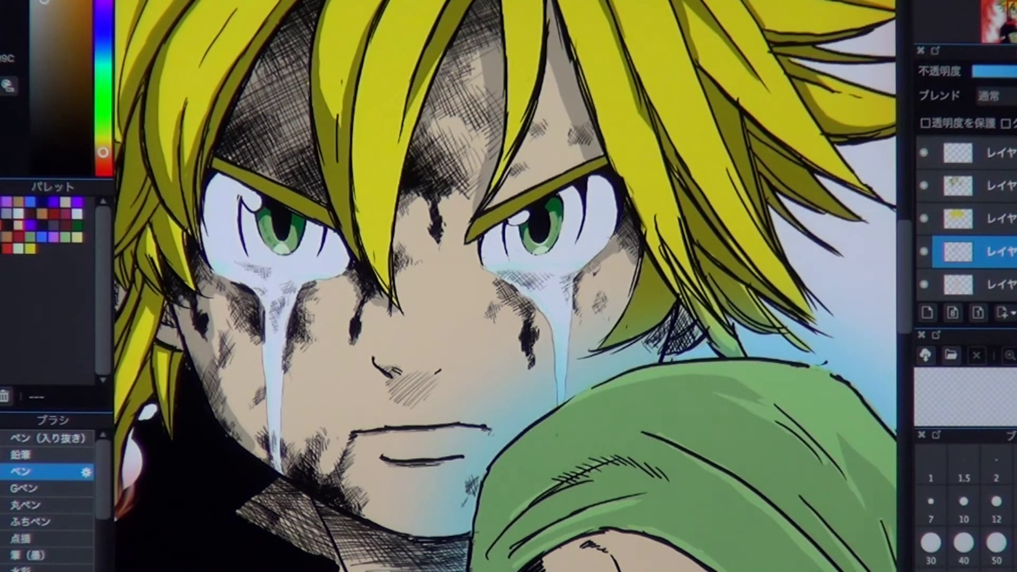
mouse_move(610, 255)
mouse_down()
mouse_move(621, 296)
mouse_move(600, 360)
mouse_move(638, 346)
mouse_move(649, 358)
mouse_move(570, 395)
mouse_up()
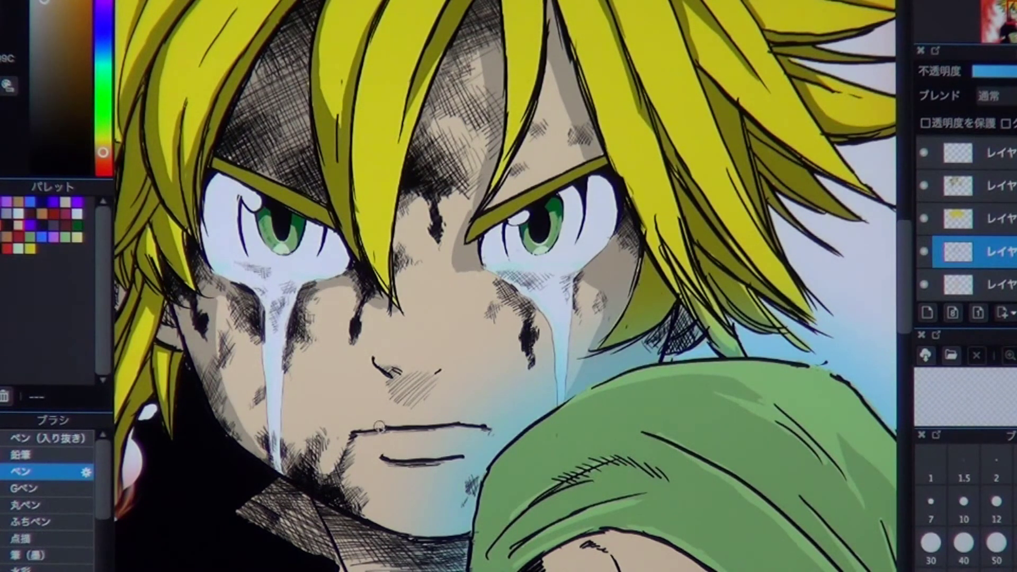
mouse_move(376, 365)
mouse_down()
mouse_move(445, 392)
mouse_move(444, 344)
mouse_up()
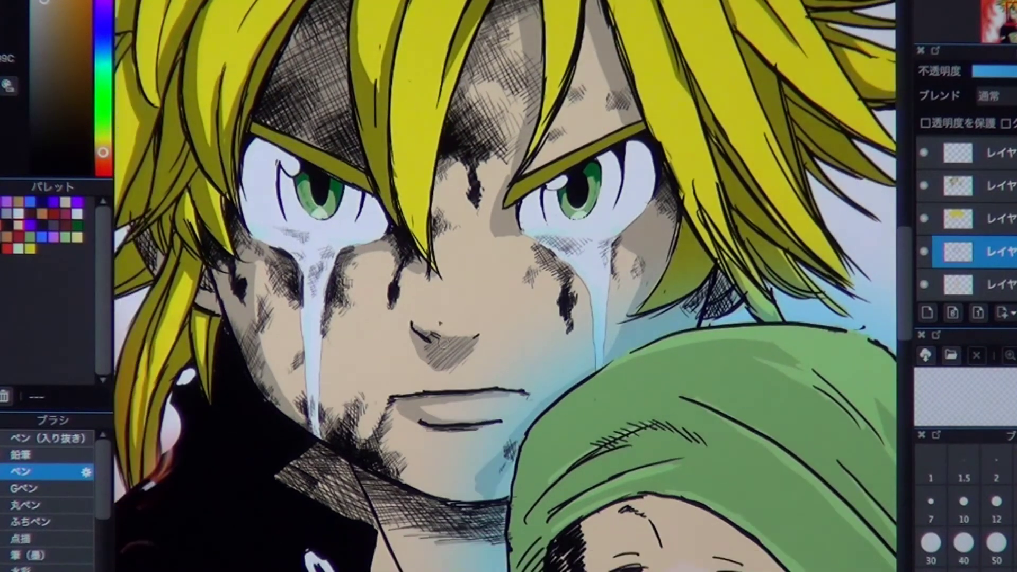
Step: Shade the neck beneath the boy's jaw and collar with the darker skin tone
drag(484, 229, 540, 189)
drag(365, 424, 535, 476)
drag(440, 498, 540, 556)
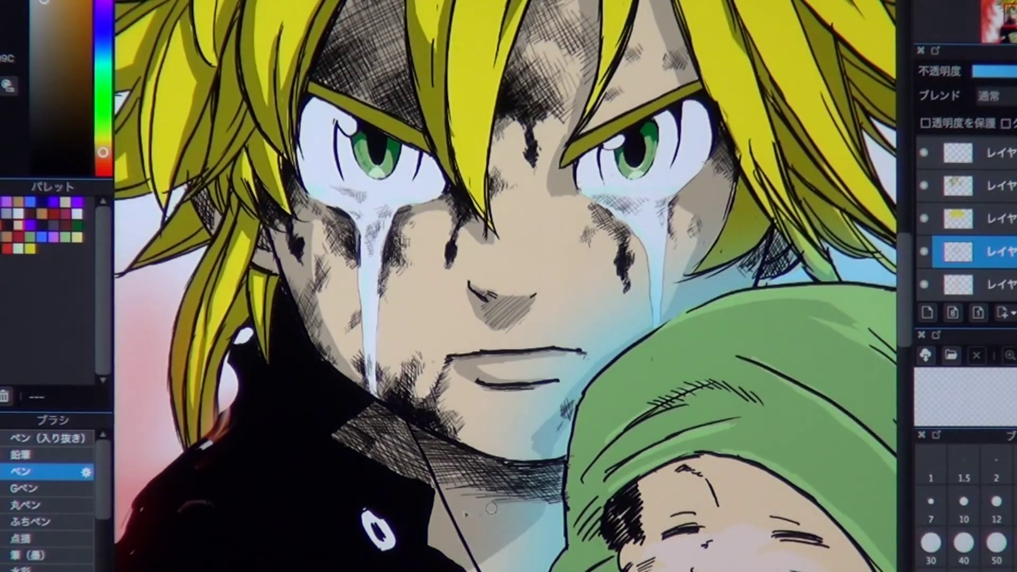
mouse_move(530, 498)
mouse_down()
mouse_move(551, 517)
mouse_move(371, 498)
mouse_move(461, 432)
mouse_up()
Step: Shade the undersides of the fingers and the sleeve-side edge of the boy's hand
scroll(552, 516, down, 10)
drag(392, 432, 307, 466)
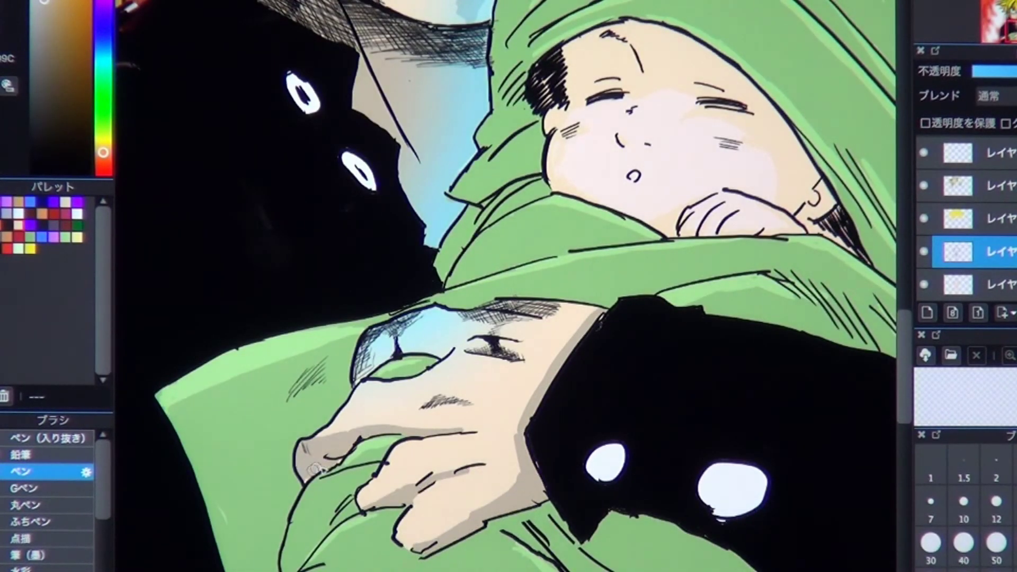
mouse_move(445, 347)
mouse_down()
mouse_move(381, 356)
mouse_move(440, 403)
mouse_move(520, 429)
mouse_up()
drag(503, 492, 404, 536)
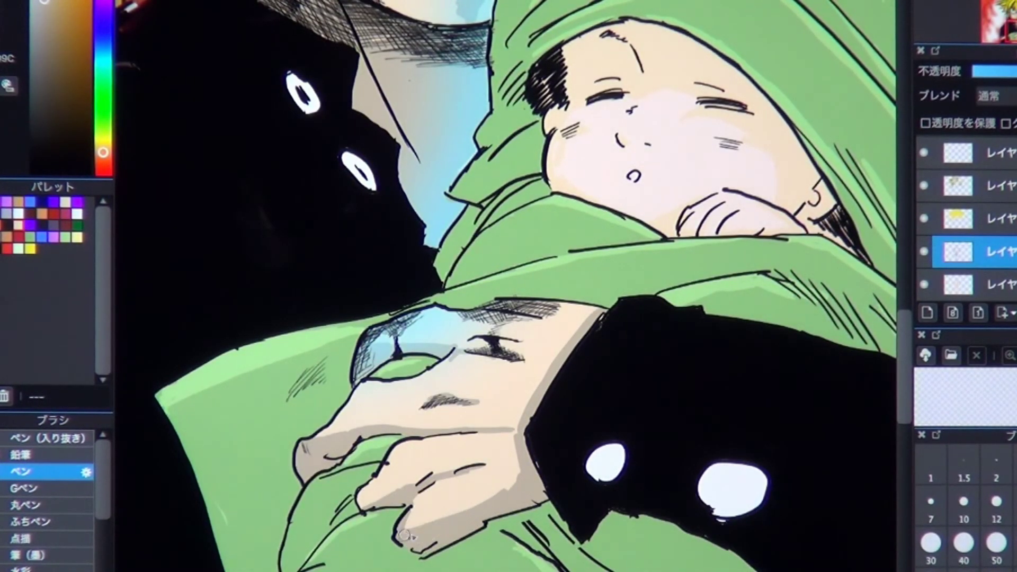
Step: Shade the side of the nose and the skin along the edges of both tear streaks
scroll(634, 366, up, 10)
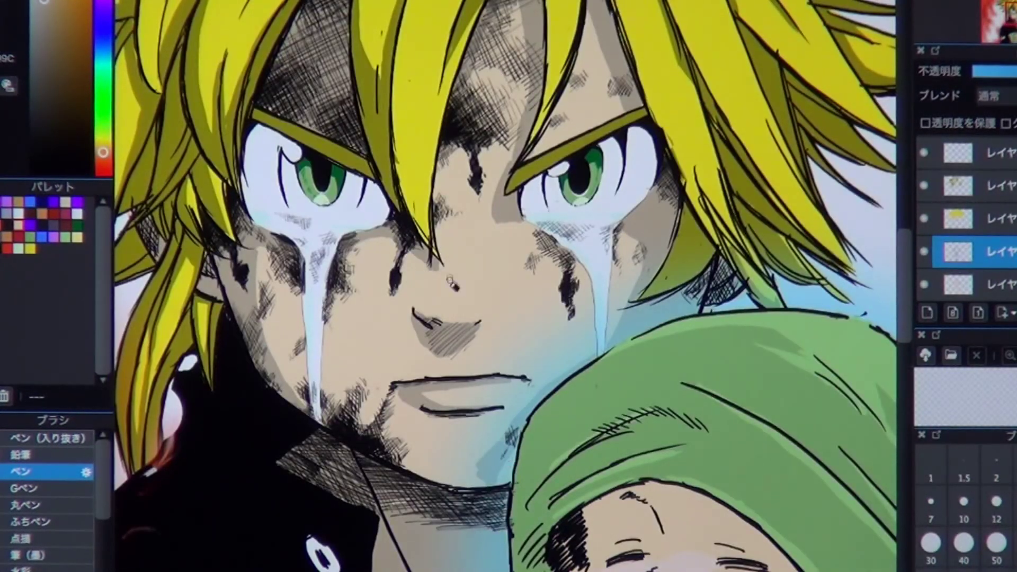
drag(436, 255, 419, 295)
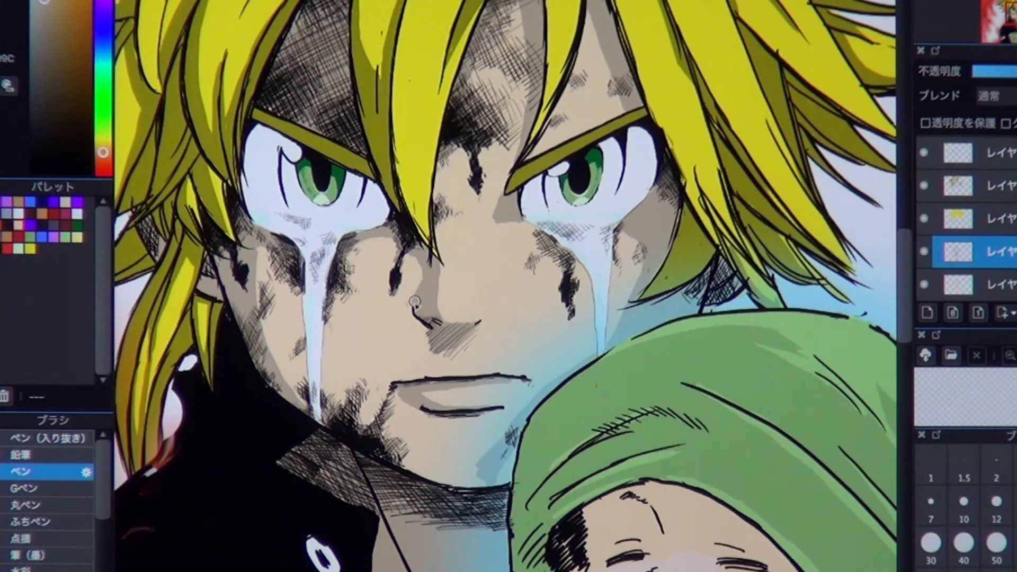
drag(280, 253, 310, 426)
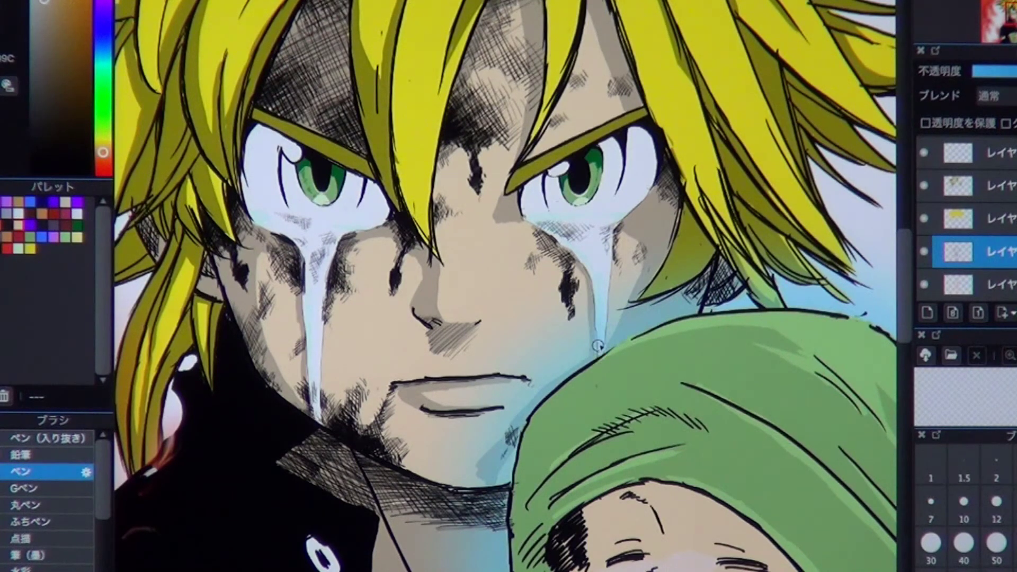
scroll(598, 345, up, 2)
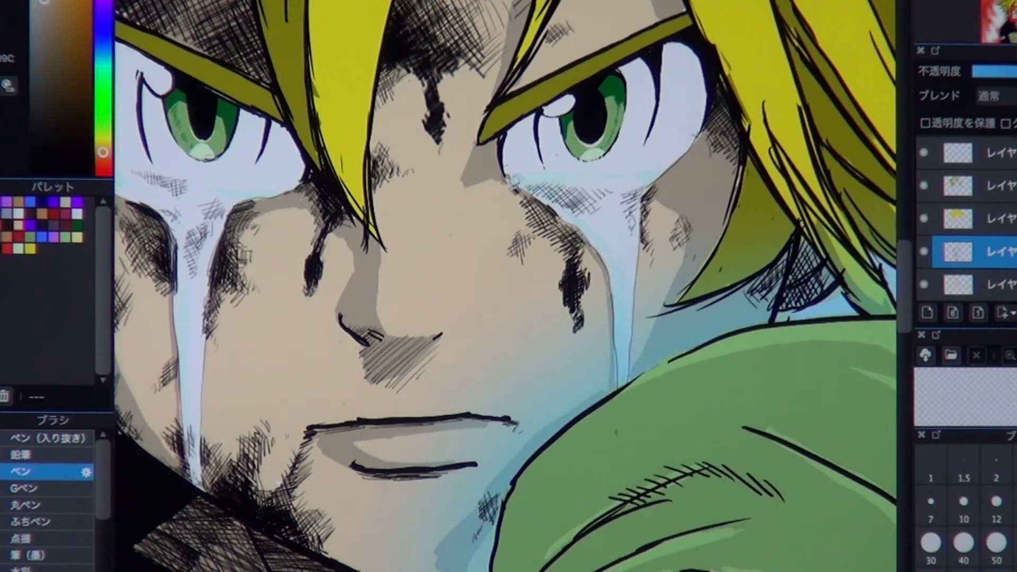
Step: Shade the skin between the eyes along the central hair lock and upper nose bridge
drag(429, 413, 467, 453)
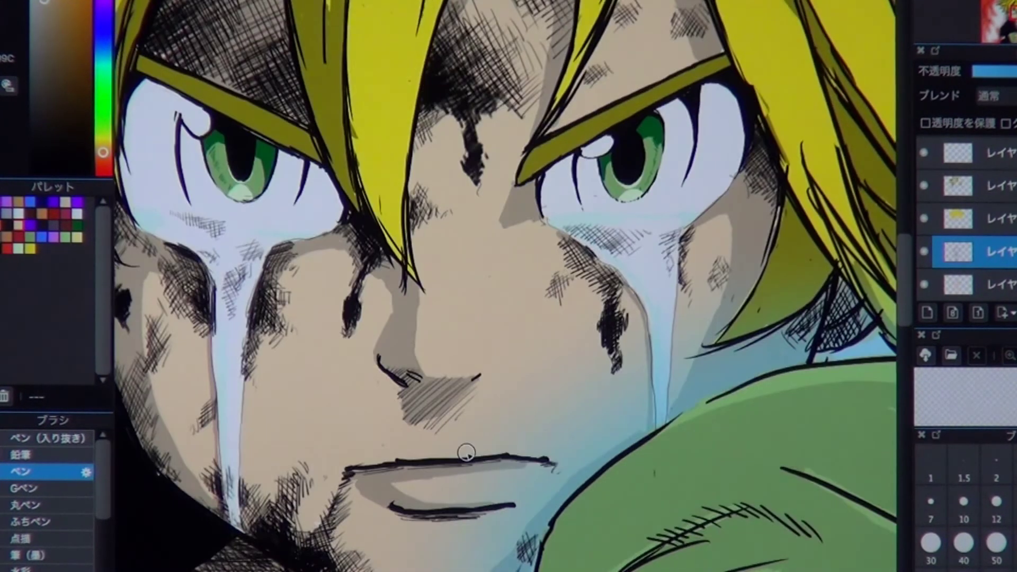
drag(445, 167, 456, 224)
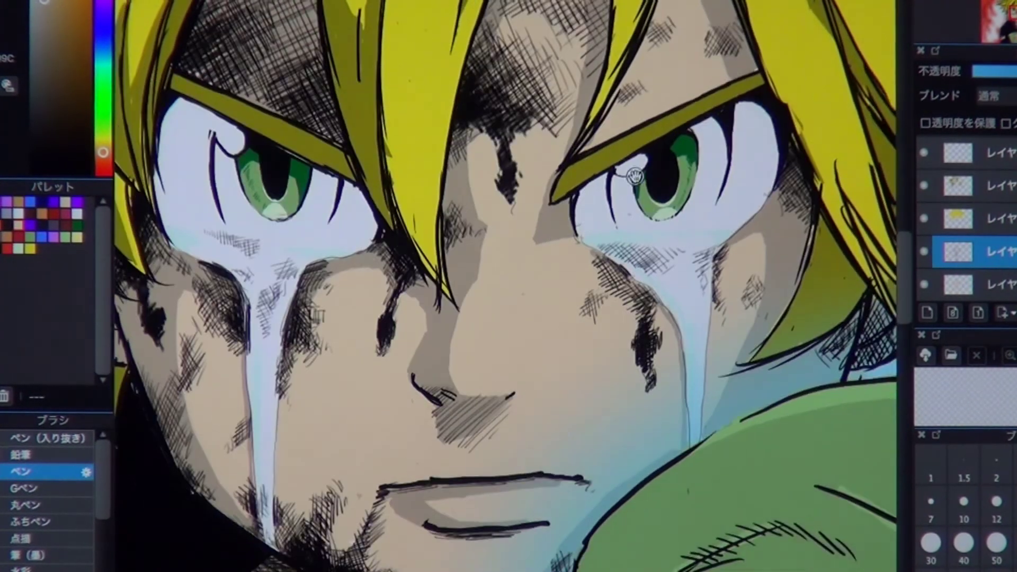
drag(523, 243, 549, 206)
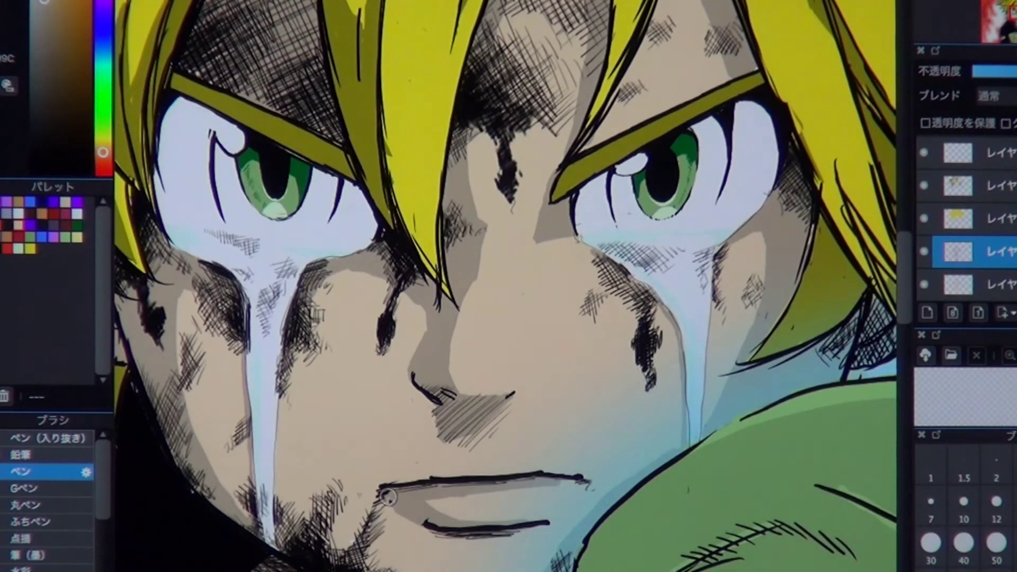
drag(389, 496, 395, 443)
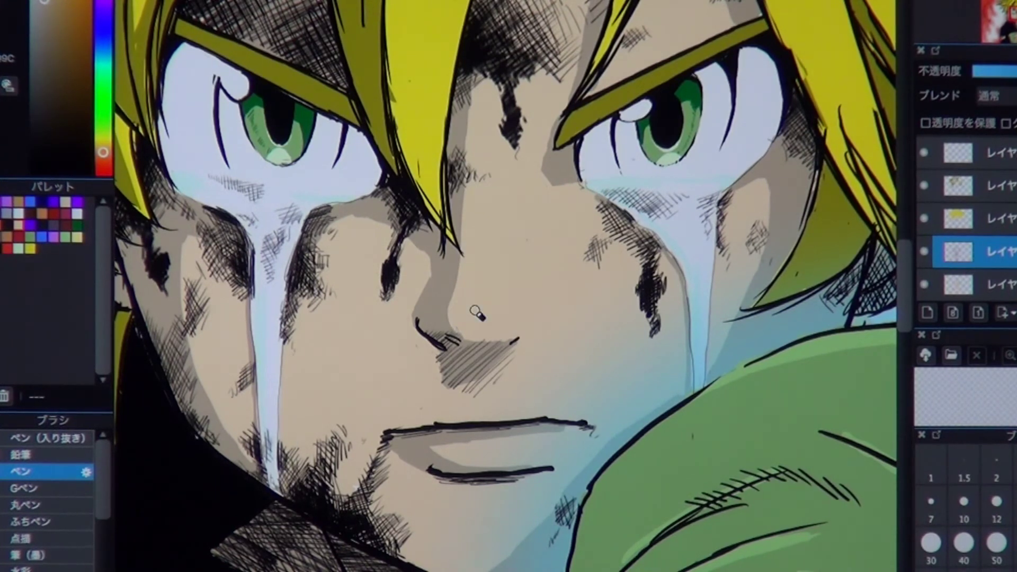
Step: Fill out the shading across the boy's lips between the two mouth lines
key(ctrl+0)
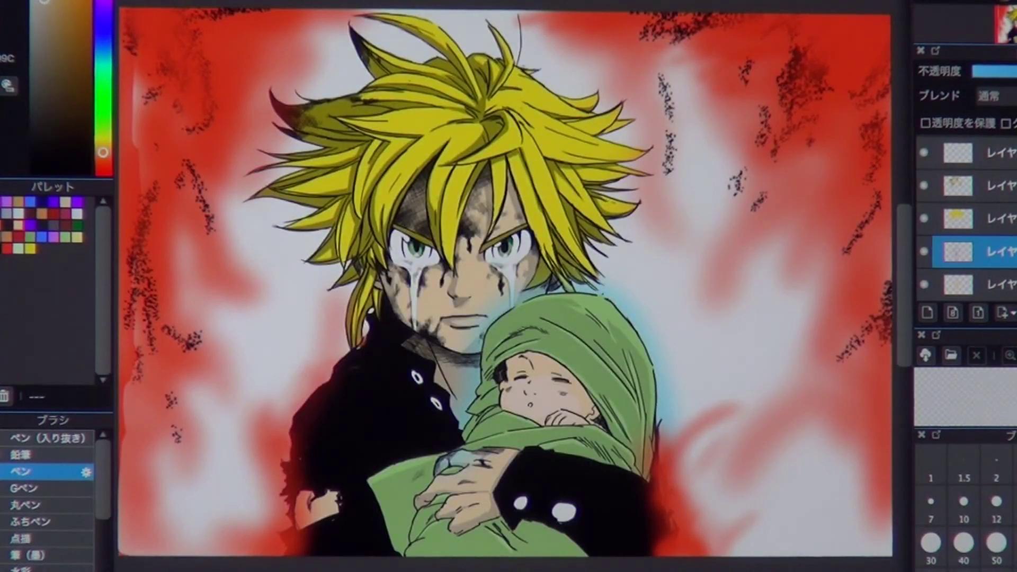
scroll(456, 318, up, 5)
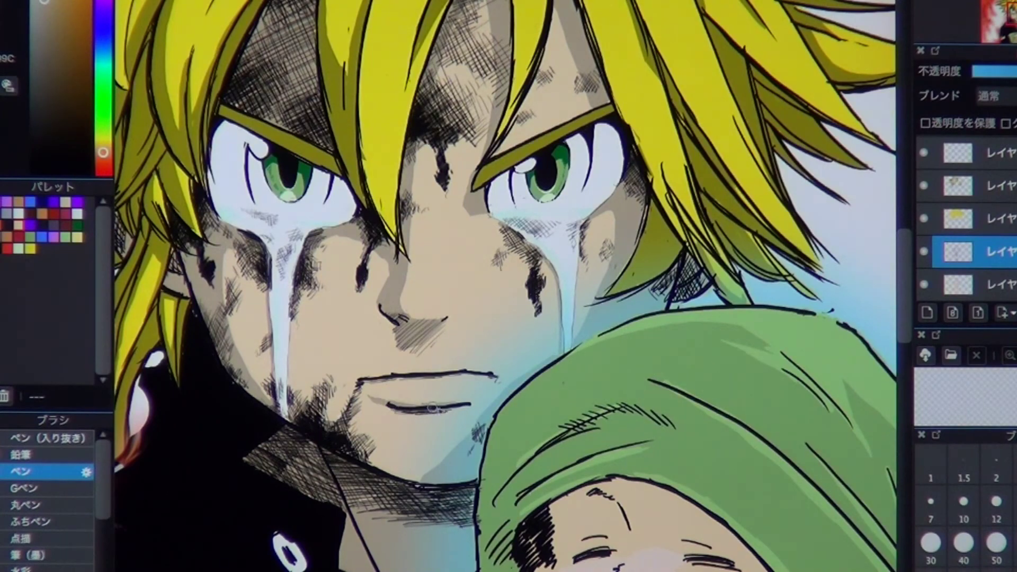
drag(366, 397, 479, 389)
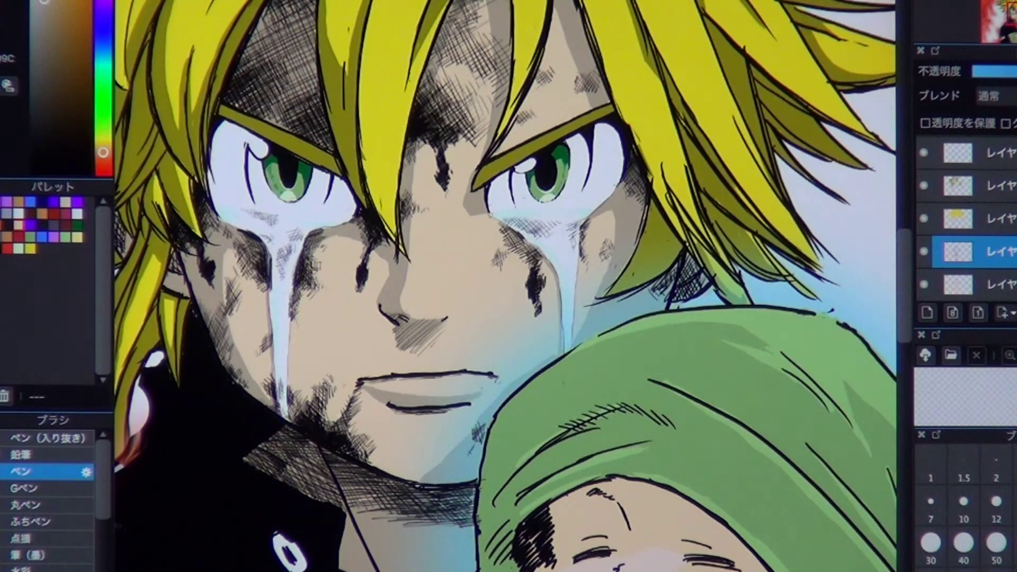
Step: Paint pale highlights on the curled front tuft, the fringe strands and the upper locks beside the crown of the yellow hair
scroll(510, 334, down, 3)
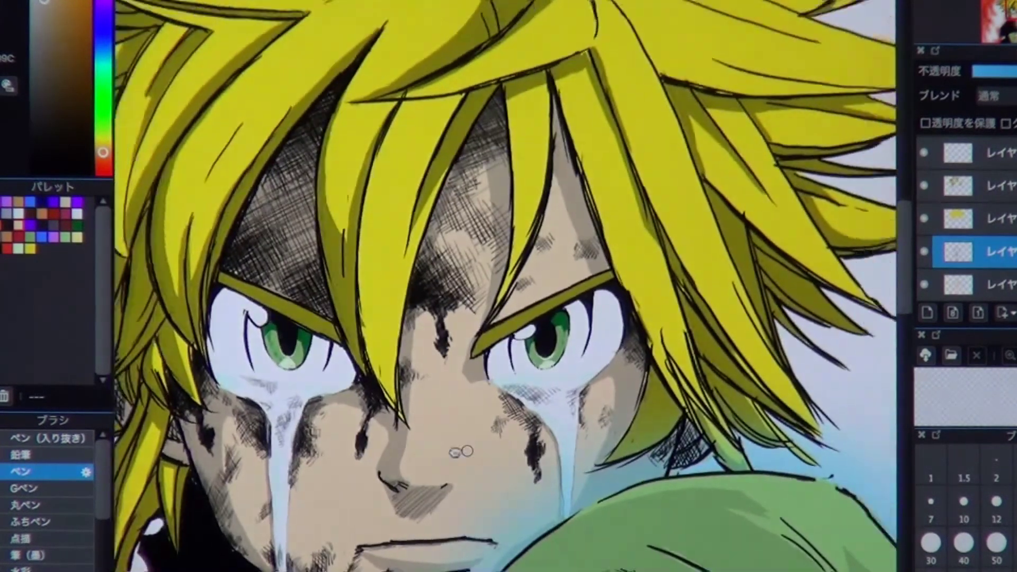
key(ctrl+0)
scroll(509, 371, up, 5)
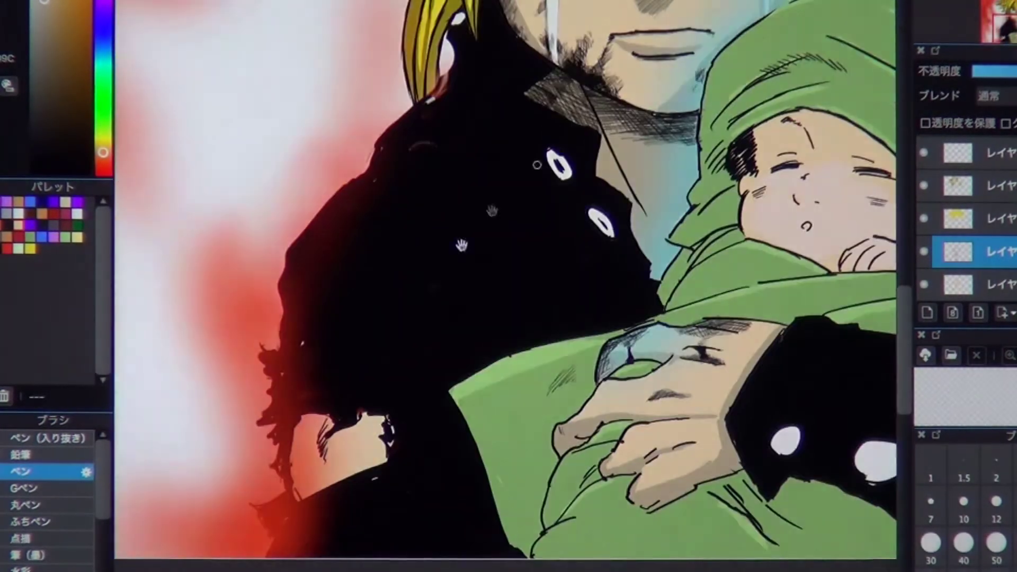
scroll(562, 328, up, 5)
key(ctrl+0)
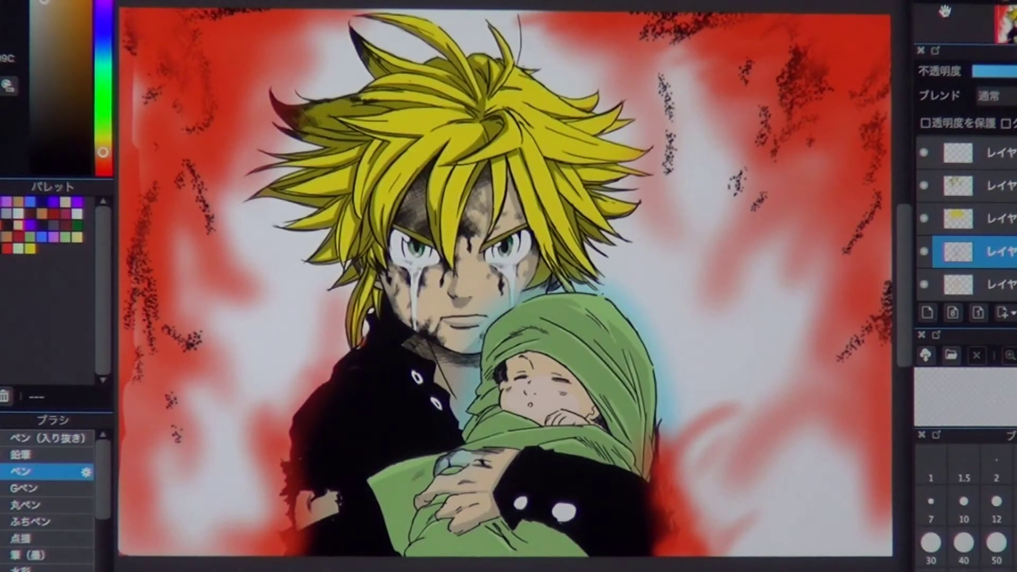
click(31, 248)
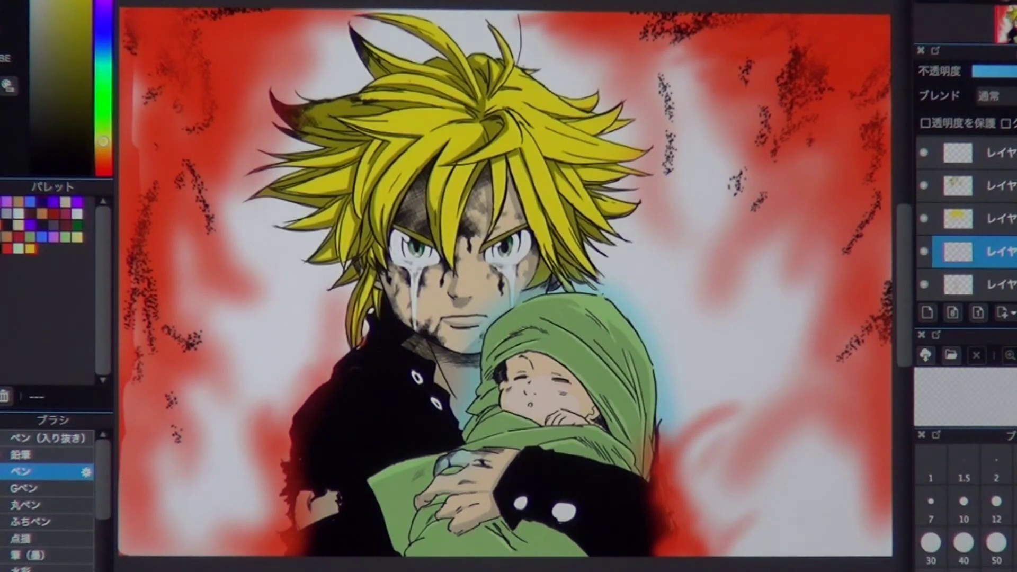
scroll(491, 160, up, 5)
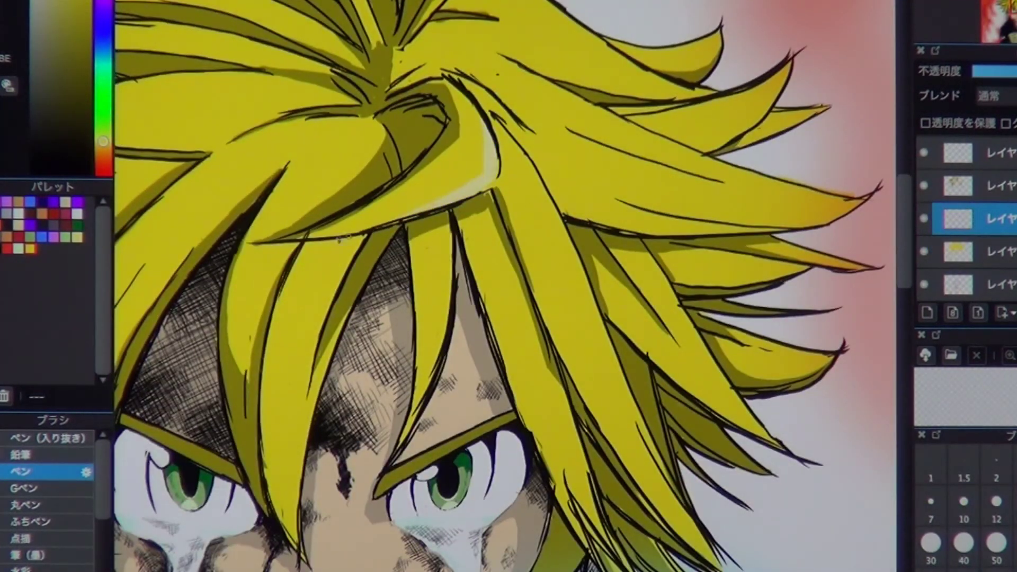
scroll(602, 312, right, 2)
scroll(508, 217, up, 10)
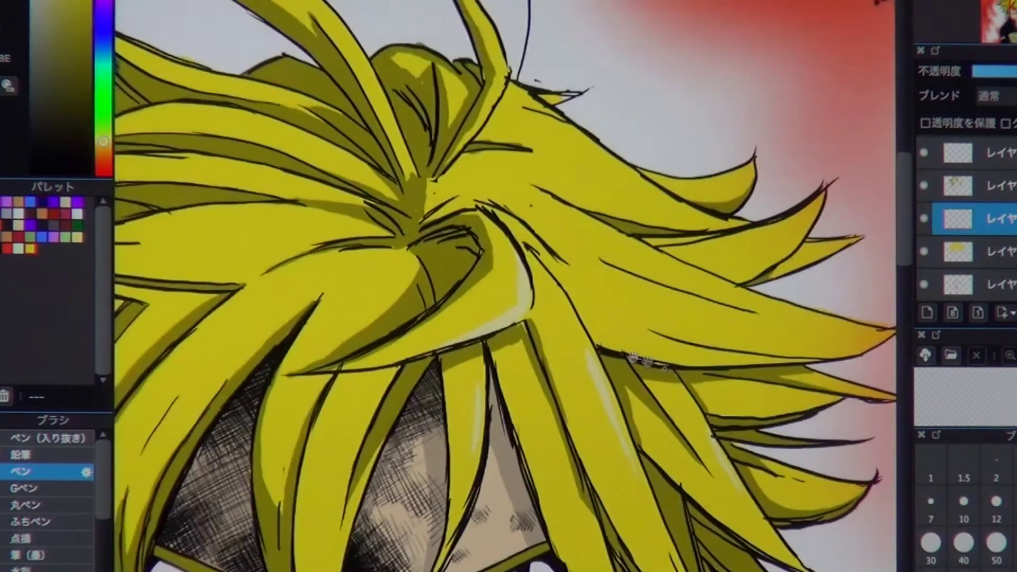
scroll(507, 218, left, 3)
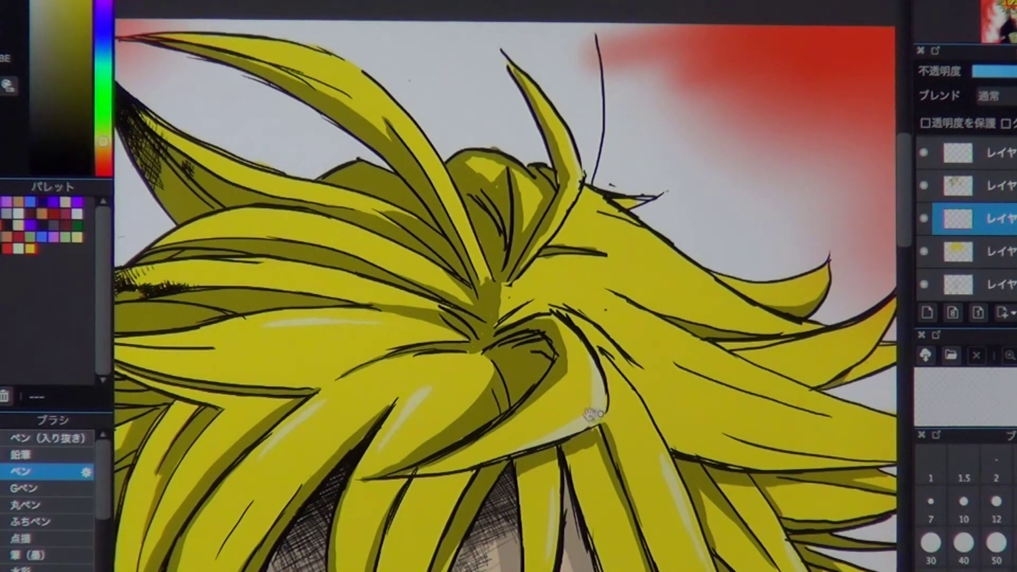
Step: Paint pale highlights along the hair spikes that flare out to the right of the boy's head
scroll(591, 415, down, 3)
scroll(591, 318, up, 1)
scroll(622, 151, up, 3)
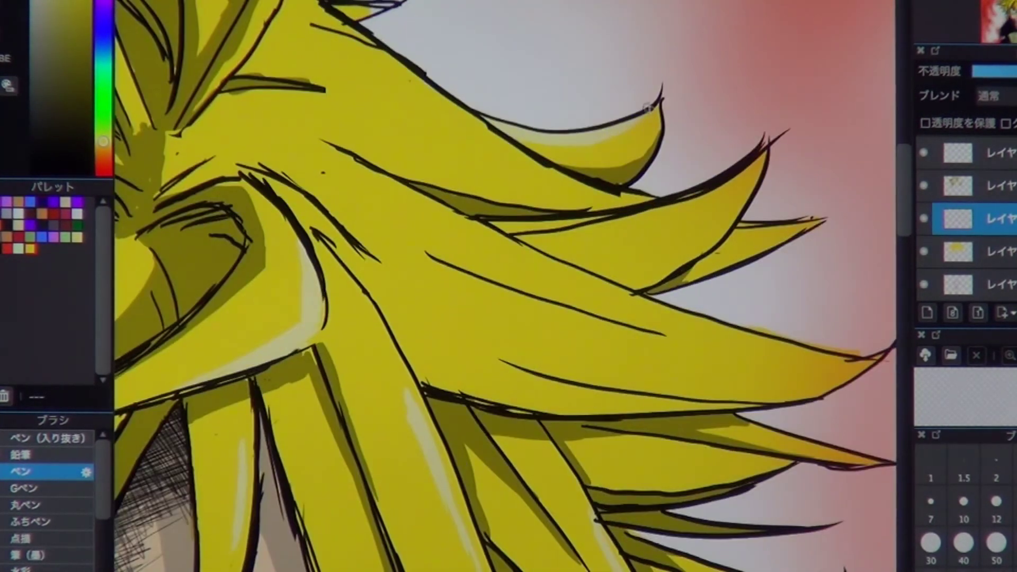
scroll(583, 212, down, 1)
scroll(583, 212, right, 1)
drag(518, 296, 537, 290)
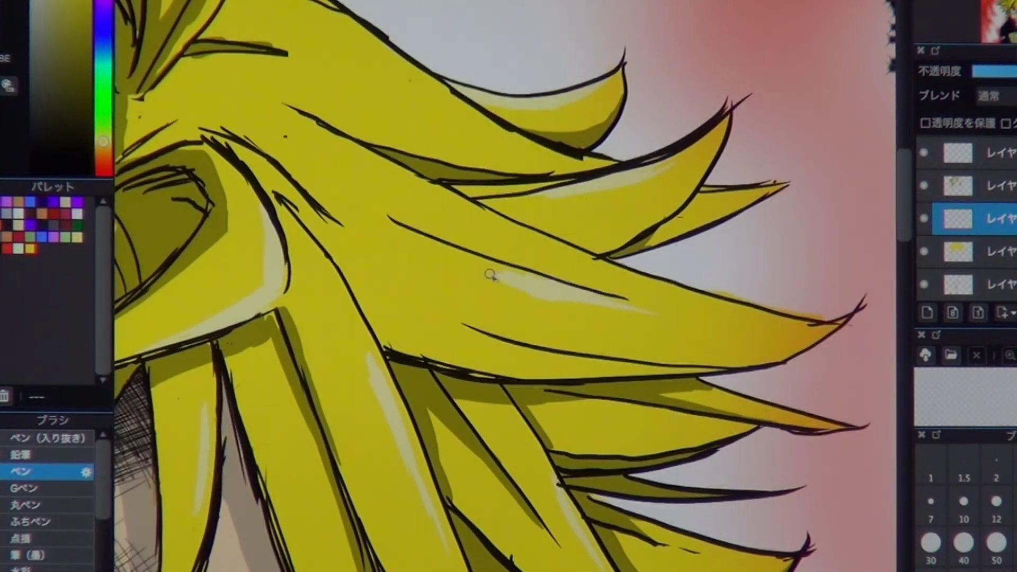
Step: Add pale highlights to the locks around the crown and along the upper edge of the right-hand hair
scroll(530, 238, up, 2)
scroll(530, 238, left, 4)
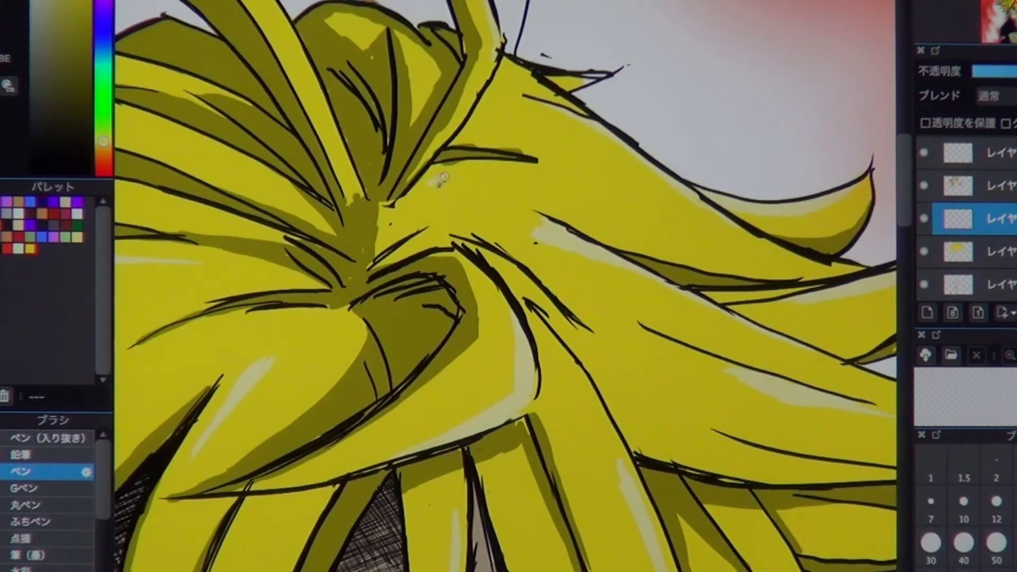
scroll(637, 176, down, 2)
scroll(637, 177, right, 4)
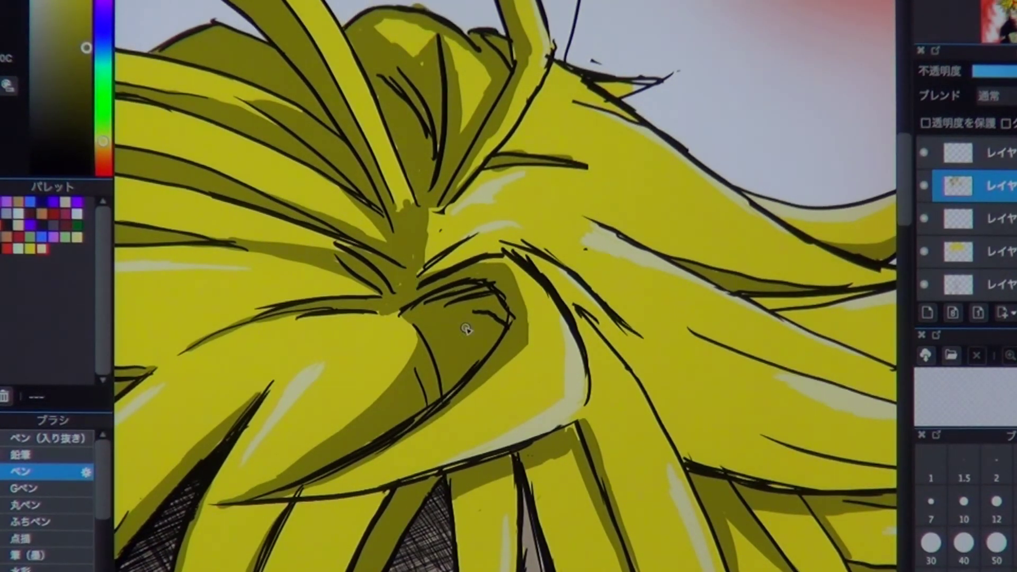
Step: Airbrush more red into the background flames and blend orange over them on a separate new layer
click(7, 86)
key(ctrl+0)
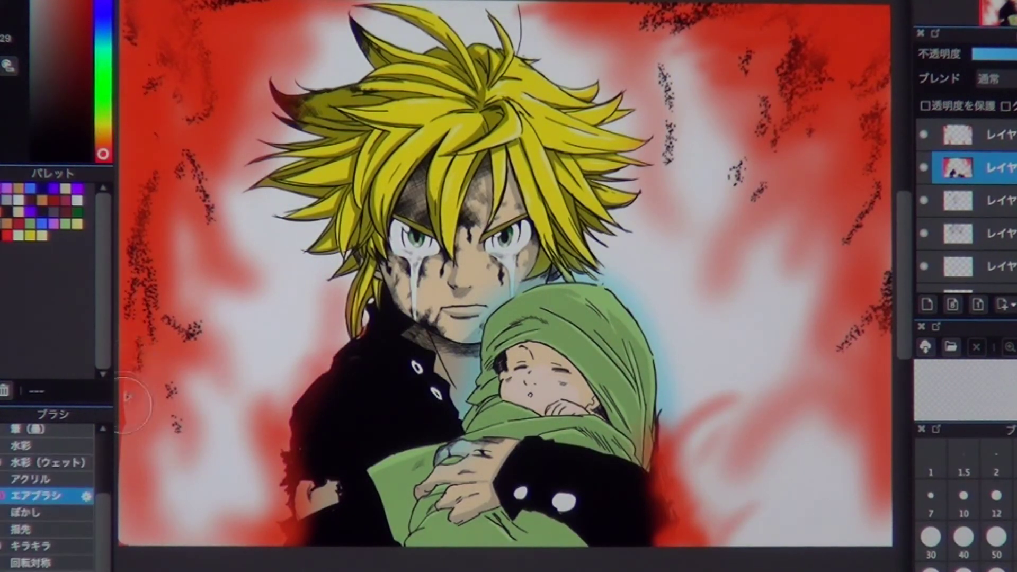
mouse_move(679, 64)
mouse_down()
mouse_move(763, 234)
mouse_move(857, 286)
mouse_up()
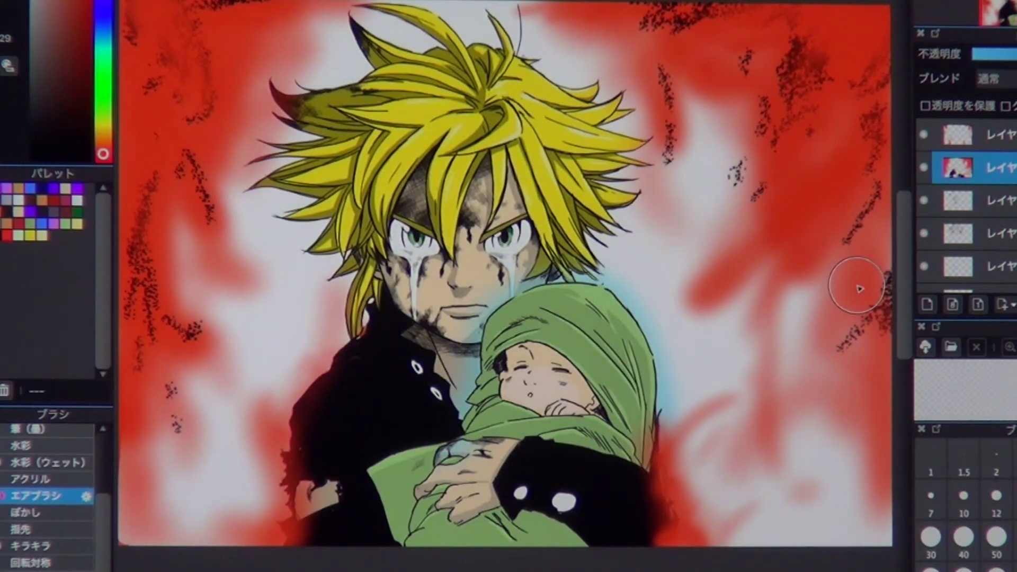
click(103, 141)
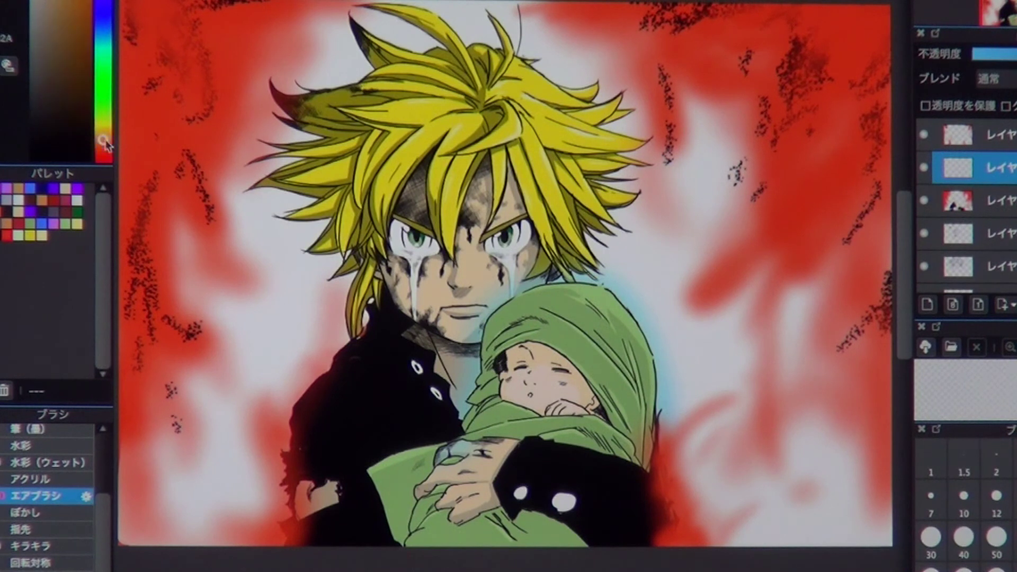
mouse_move(170, 297)
mouse_down()
mouse_move(239, 222)
mouse_move(657, 51)
mouse_move(859, 525)
mouse_up()
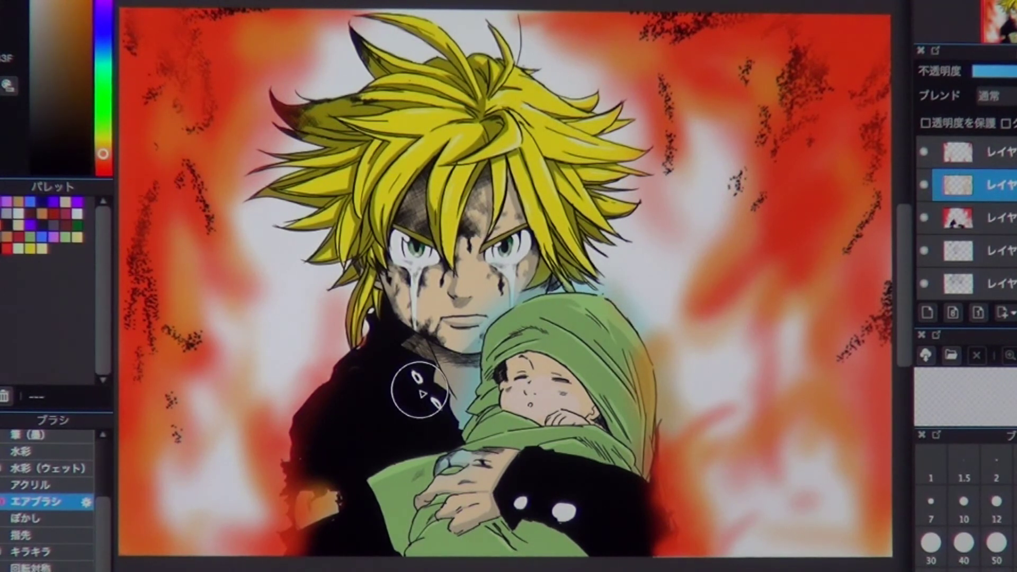
Step: Try scattering dark red speckles over the flames on both sides of the boy with the sparkle brush (キラキラ)
click(104, 172)
click(71, 5)
scroll(47, 498, down, 1)
click(30, 524)
drag(268, 268, 312, 352)
drag(209, 371, 233, 440)
drag(169, 516, 217, 482)
drag(700, 331, 712, 345)
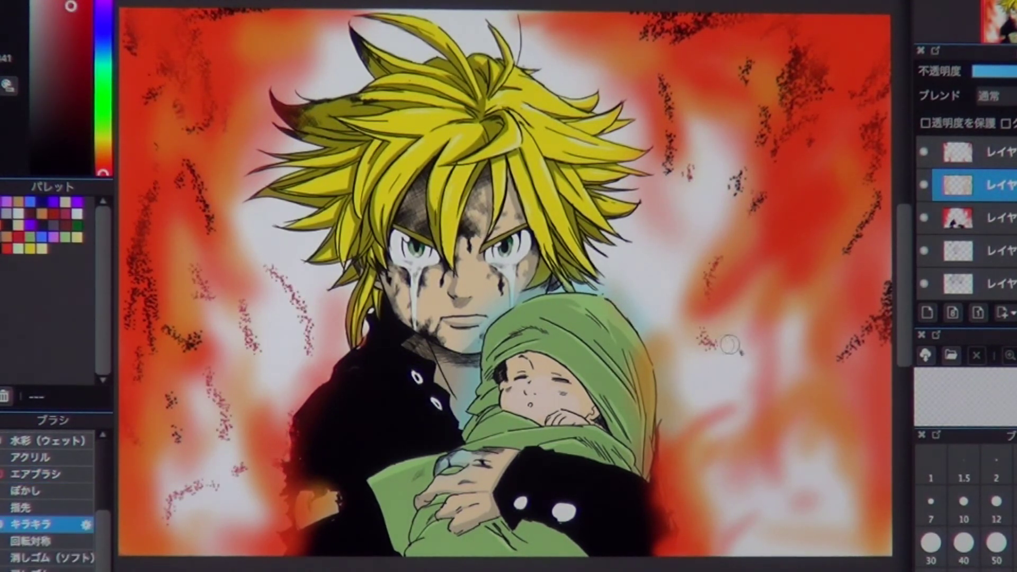
Step: Undo the dark red sparkle brush strokes over the flames
key(ctrl+z)
key(ctrl+z)
key(ctrl+z)
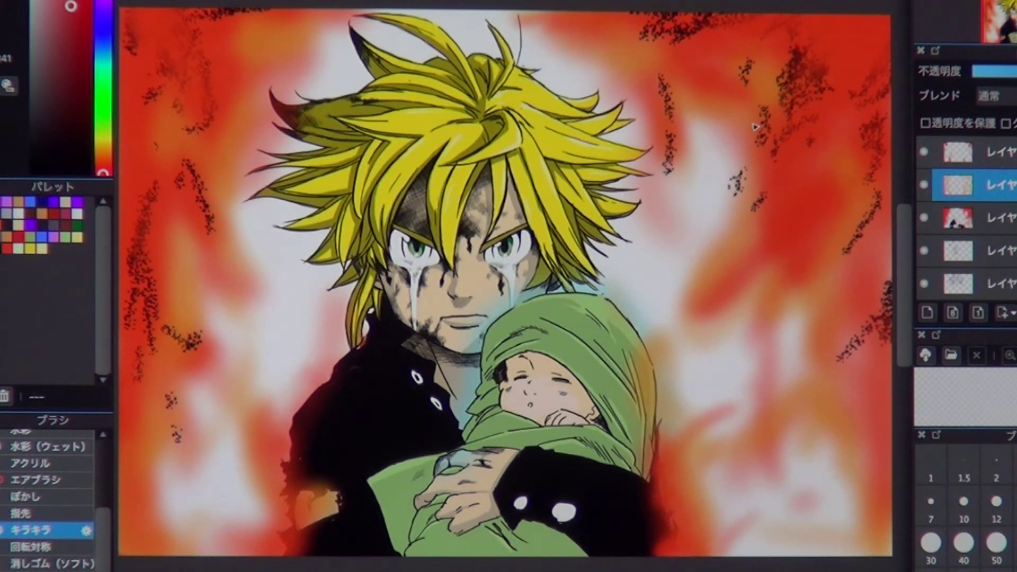
Step: Airbrush a red glow on a separate layer over the outer hair tips, the wrap's edge and the surrounding background
click(980, 283)
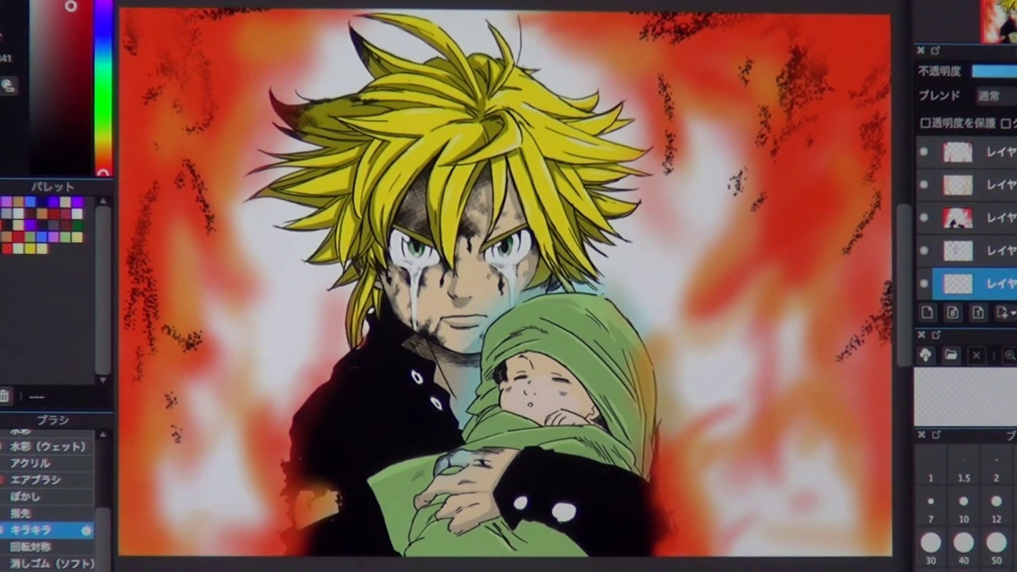
click(37, 545)
drag(169, 223, 239, 530)
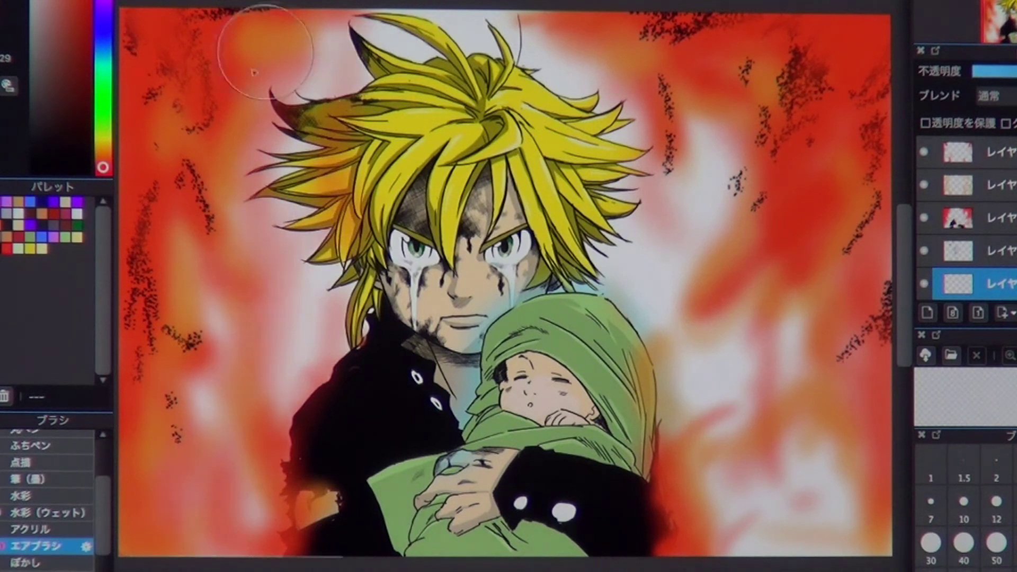
drag(476, 53, 769, 477)
drag(276, 32, 318, 135)
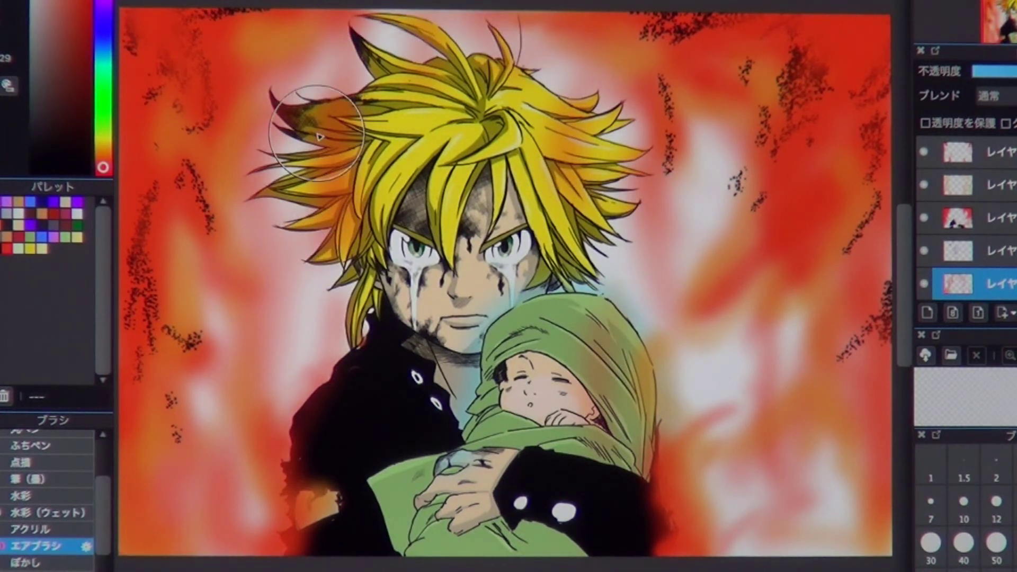
Step: Airbrush a purple glow on its own layer around the boy's hair and into the flames beside and below him
drag(959, 284, 959, 243)
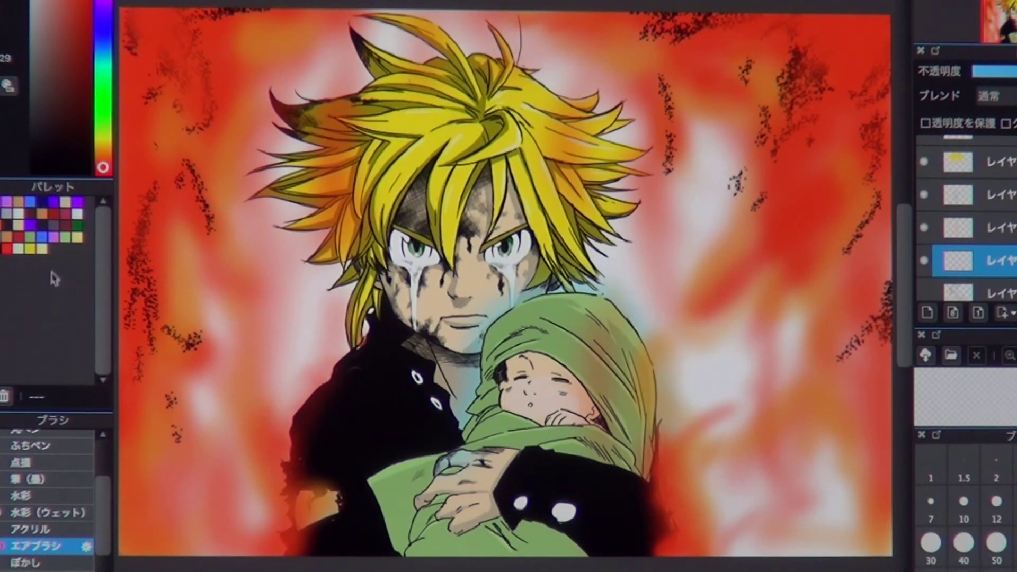
scroll(48, 498, up, 3)
click(104, 9)
scroll(48, 498, down, 3)
click(37, 562)
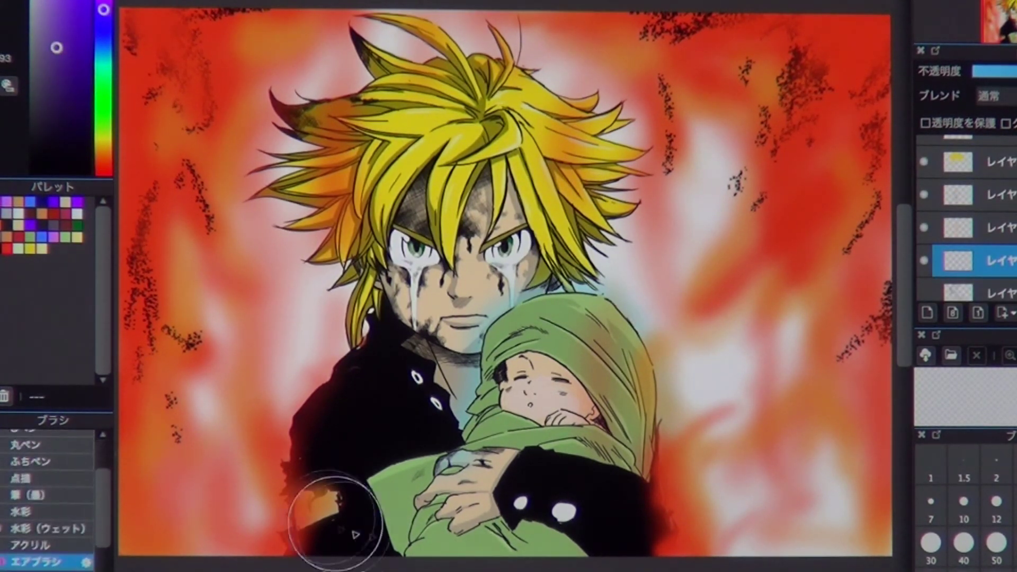
mouse_move(330, 545)
mouse_down()
mouse_move(297, 328)
mouse_move(382, 58)
mouse_move(612, 154)
mouse_move(626, 307)
mouse_move(200, 348)
mouse_move(710, 438)
mouse_move(763, 530)
mouse_up()
key(Delete)
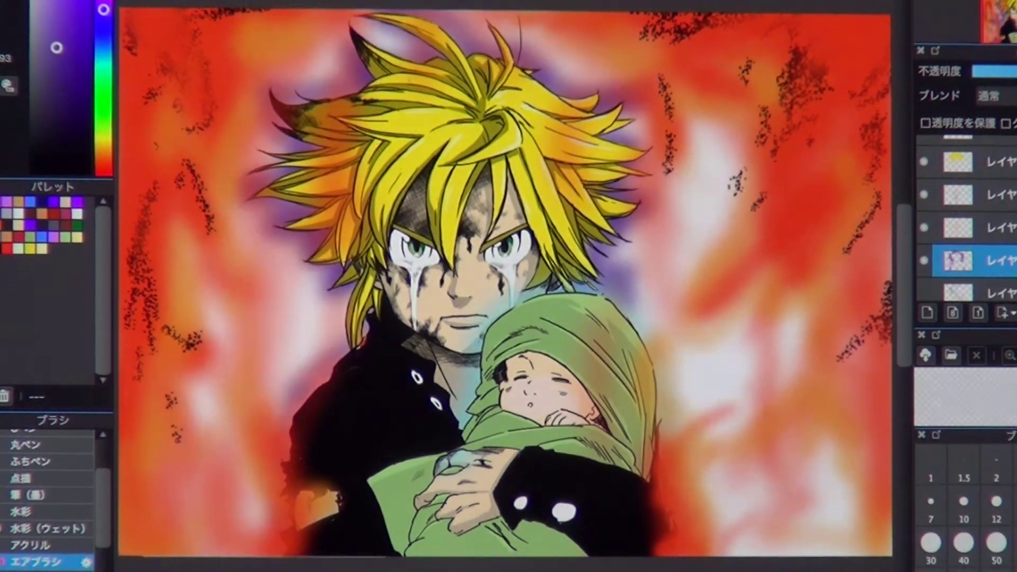
mouse_move(280, 466)
mouse_down()
mouse_move(371, 53)
mouse_move(620, 130)
mouse_move(360, 31)
mouse_move(223, 519)
mouse_move(286, 414)
mouse_move(318, 233)
mouse_up()
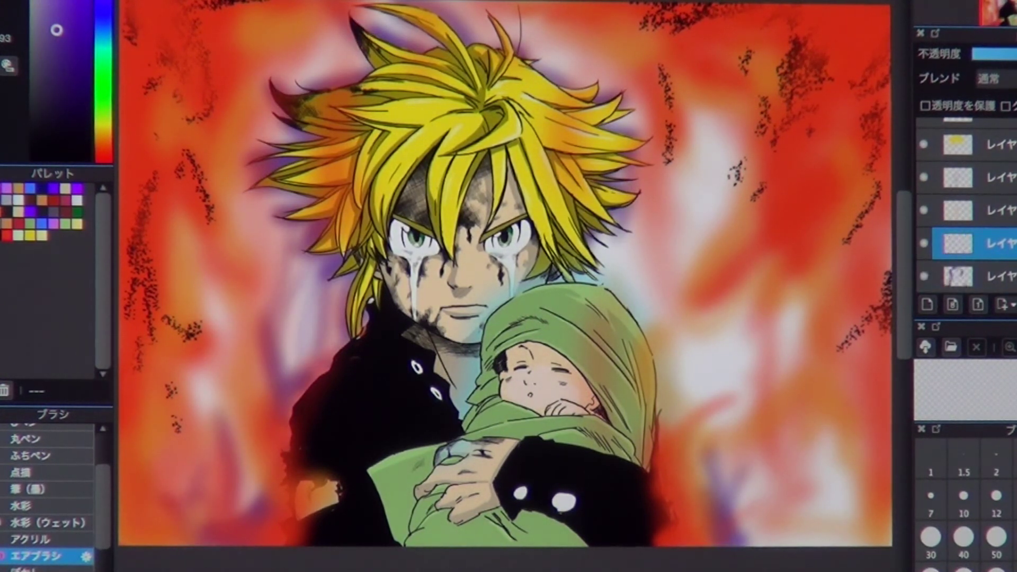
Step: Handwrite a large blue-violet ご with the pen on a new top layer, in the artwork's upper left
click(975, 276)
click(32, 462)
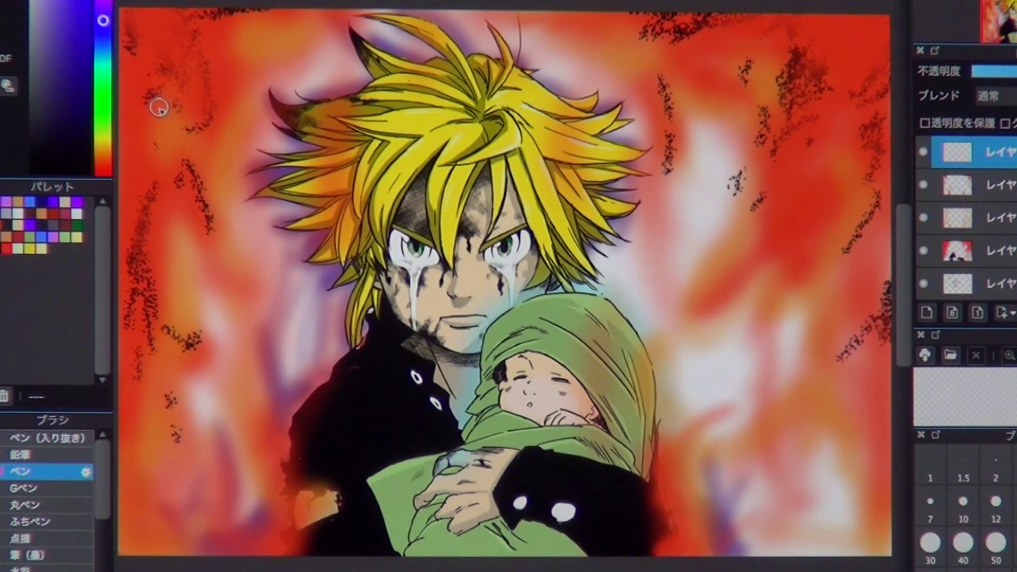
drag(158, 110, 212, 78)
drag(166, 197, 233, 173)
drag(228, 68, 229, 80)
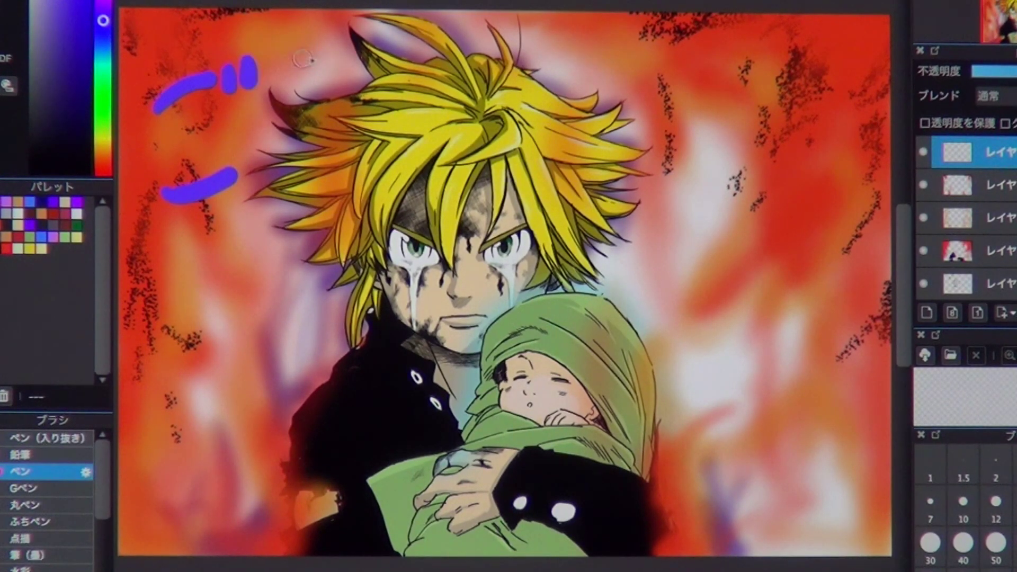
Step: Handwrite the kanji 視 in blue-violet to the right of the ご
drag(303, 49, 323, 84)
drag(315, 72, 286, 179)
mouse_move(305, 120)
mouse_down()
mouse_move(325, 121)
mouse_move(322, 207)
mouse_up()
mouse_move(361, 57)
mouse_down()
mouse_move(354, 149)
mouse_move(397, 135)
mouse_up()
drag(352, 93, 391, 90)
mouse_move(352, 118)
mouse_down()
mouse_move(391, 114)
mouse_move(344, 188)
mouse_up()
mouse_move(386, 130)
mouse_down()
mouse_move(402, 175)
mouse_move(428, 159)
mouse_up()
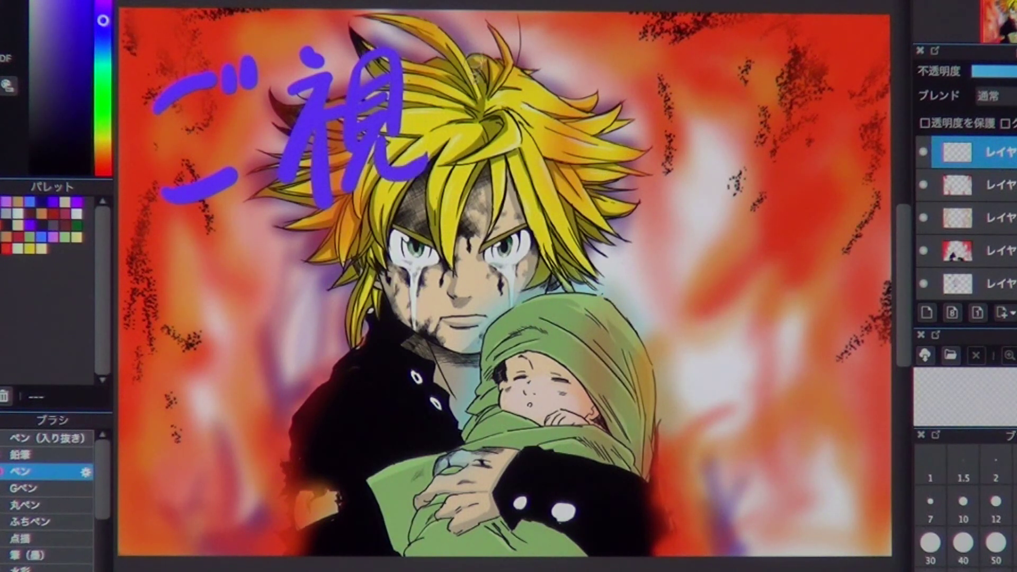
Step: Handwrite the kanji 聴 over the boy's hair to complete the word ご視聴
mouse_move(448, 70)
mouse_down()
mouse_move(495, 54)
mouse_move(456, 127)
mouse_up()
drag(493, 58, 483, 181)
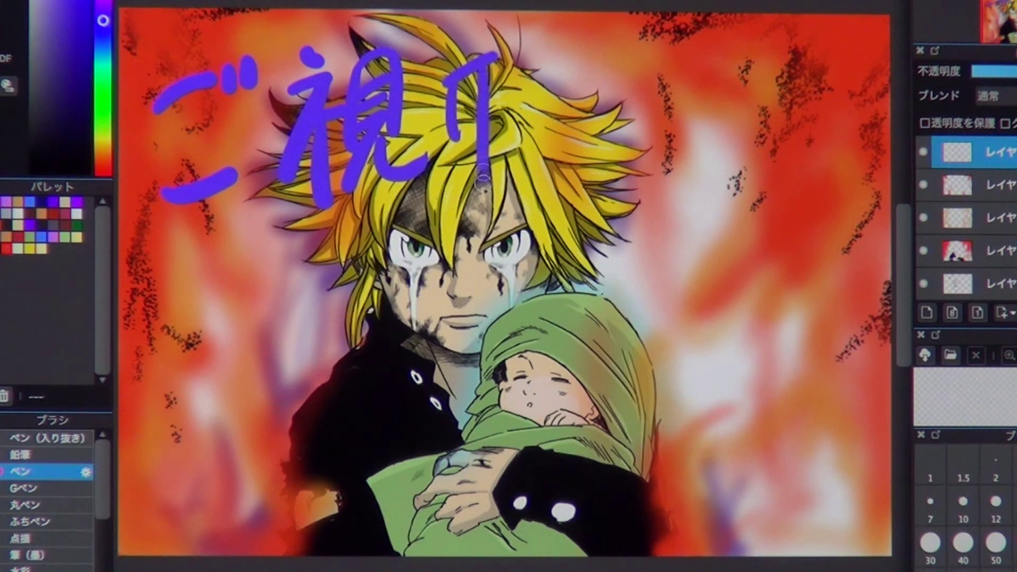
drag(445, 109, 483, 101)
drag(426, 160, 485, 126)
drag(501, 68, 545, 55)
mouse_move(524, 37)
mouse_down()
mouse_move(508, 113)
mouse_move(543, 105)
mouse_move(588, 153)
mouse_up()
drag(546, 111, 555, 127)
drag(567, 105, 570, 117)
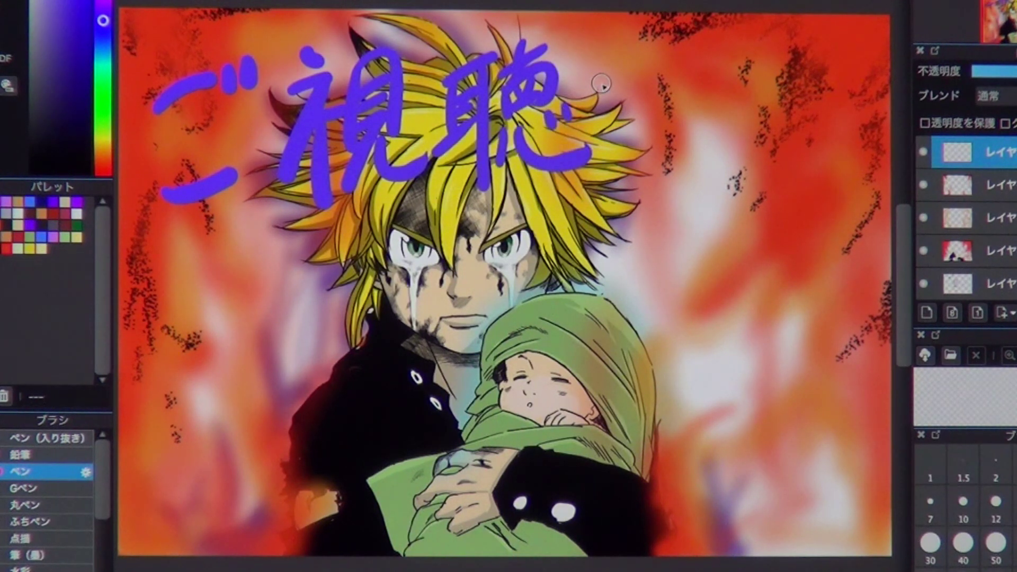
Step: Handwrite ありがとう in blue-violet as a second line across the middle of the artwork
mouse_move(186, 358)
mouse_down()
mouse_move(241, 341)
mouse_move(216, 450)
mouse_up()
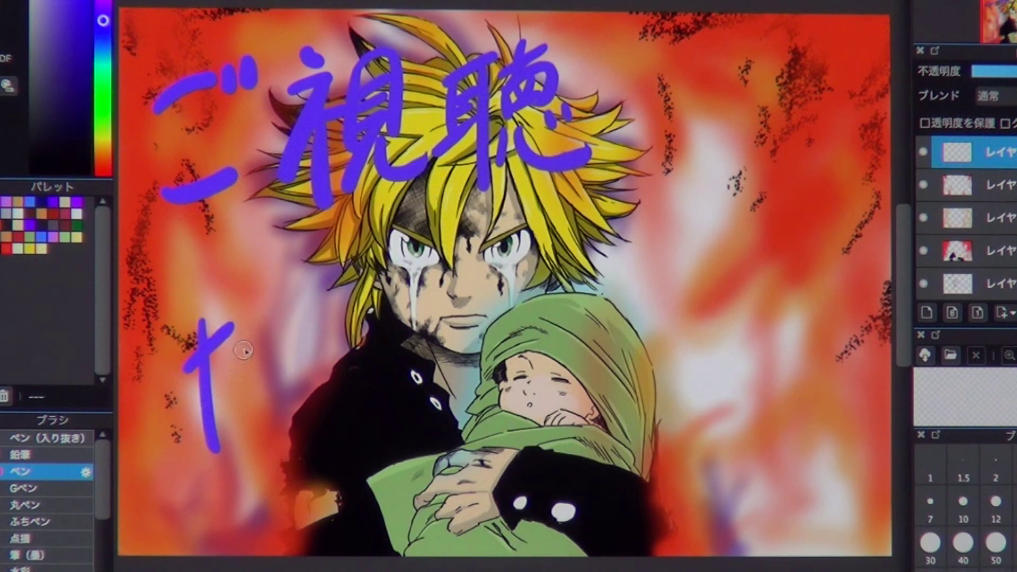
drag(243, 347, 217, 447)
drag(279, 326, 289, 382)
drag(305, 323, 290, 424)
drag(344, 366, 374, 399)
drag(371, 330, 350, 400)
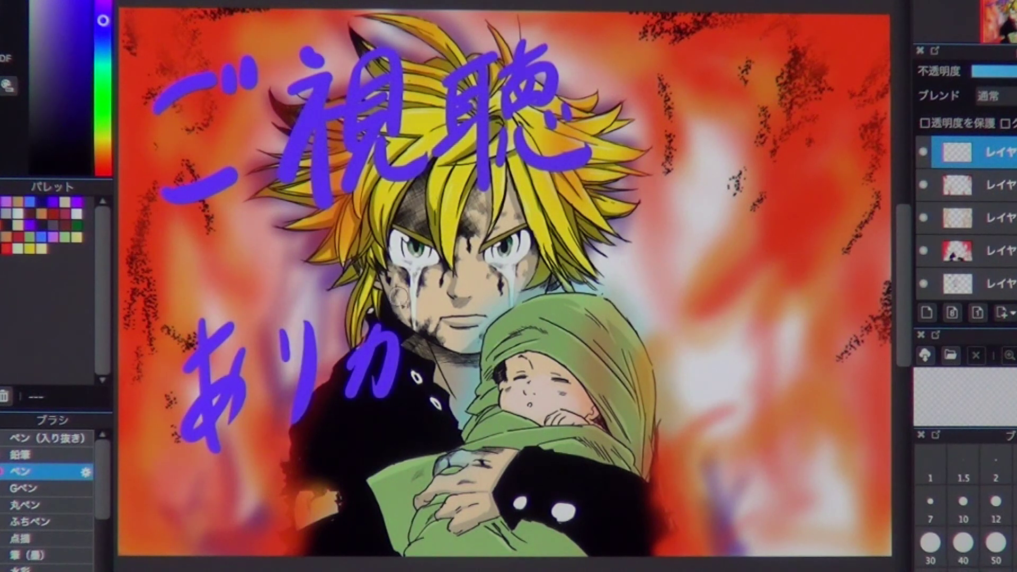
drag(402, 297, 431, 405)
drag(463, 318, 473, 340)
drag(484, 329, 501, 374)
mouse_move(515, 289)
mouse_down()
mouse_move(535, 296)
mouse_move(527, 363)
mouse_up()
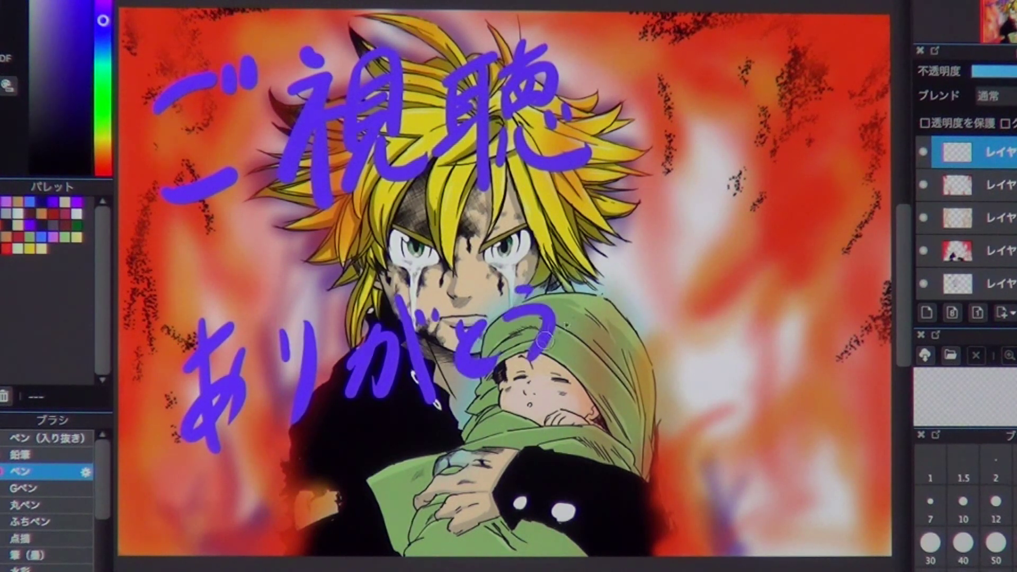
Step: Continue the second handwritten line with ござい above the baby's wrap
drag(572, 294, 596, 299)
drag(535, 331, 609, 326)
drag(610, 271, 614, 278)
mouse_move(621, 268)
mouse_down()
mouse_move(668, 286)
mouse_move(657, 320)
mouse_up()
drag(620, 334, 665, 351)
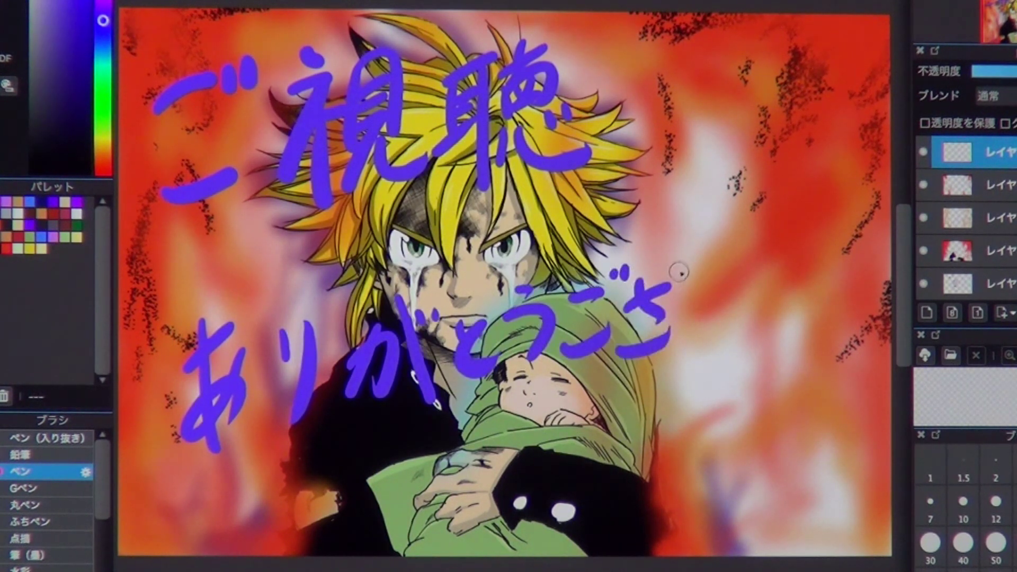
drag(713, 304, 730, 333)
Step: Finish the second handwritten line with ました out to the artwork's right edge
mouse_move(728, 286)
mouse_down()
mouse_move(739, 304)
mouse_move(775, 269)
mouse_up()
drag(744, 297, 779, 291)
drag(763, 254, 752, 352)
drag(798, 267, 824, 331)
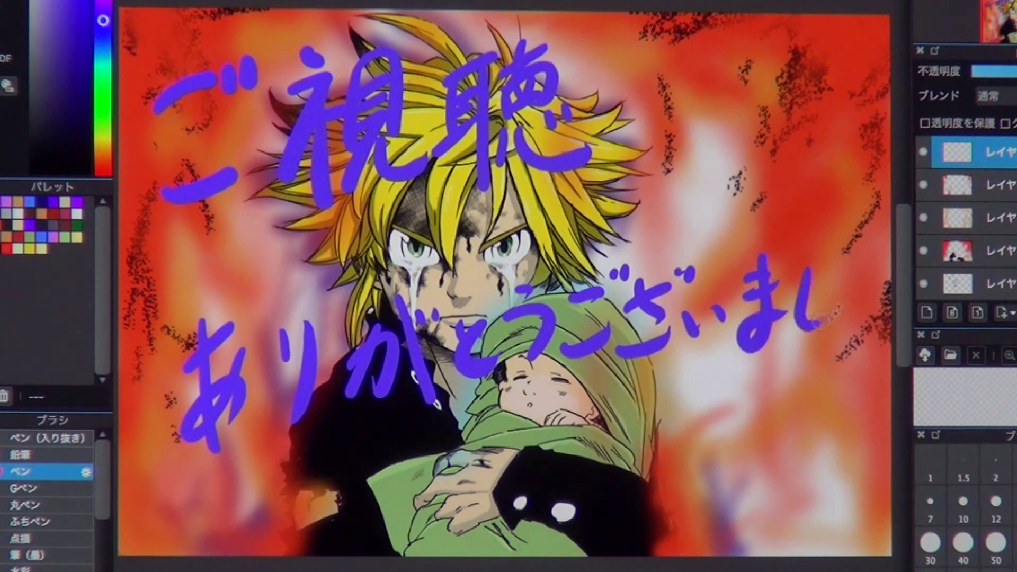
drag(831, 270, 869, 252)
drag(856, 291, 877, 285)
drag(845, 311, 883, 321)
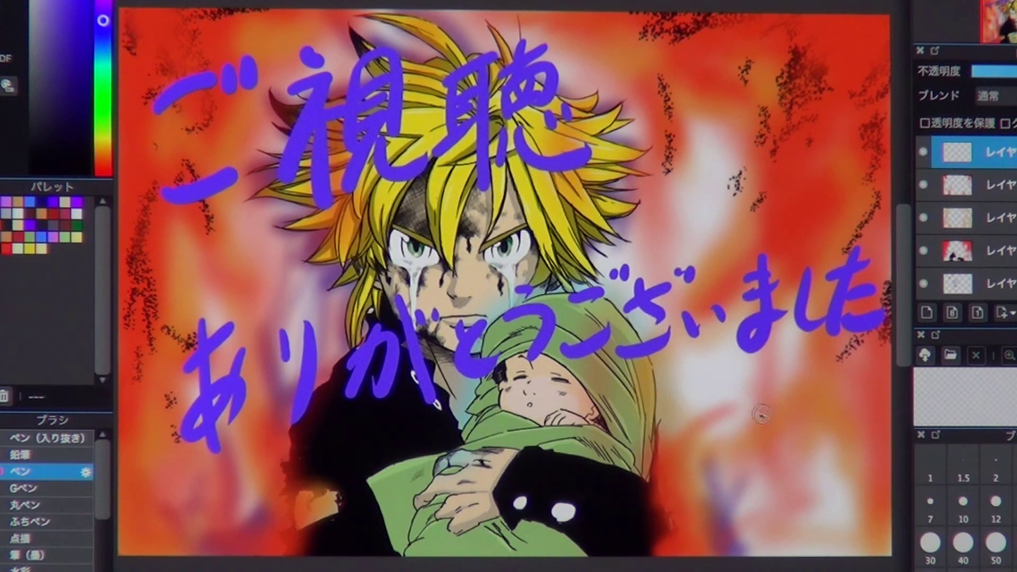